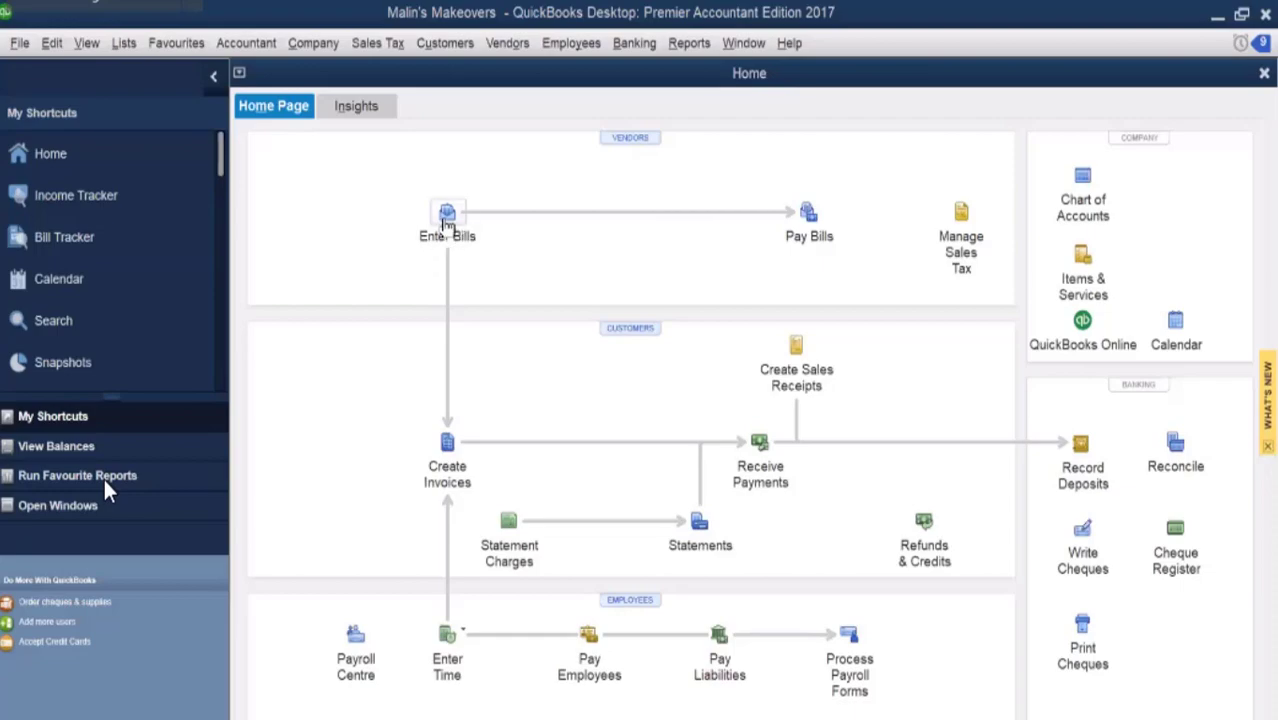
Start a new vendor bill for Faces Inc. with reference number 22222.
click(445, 216)
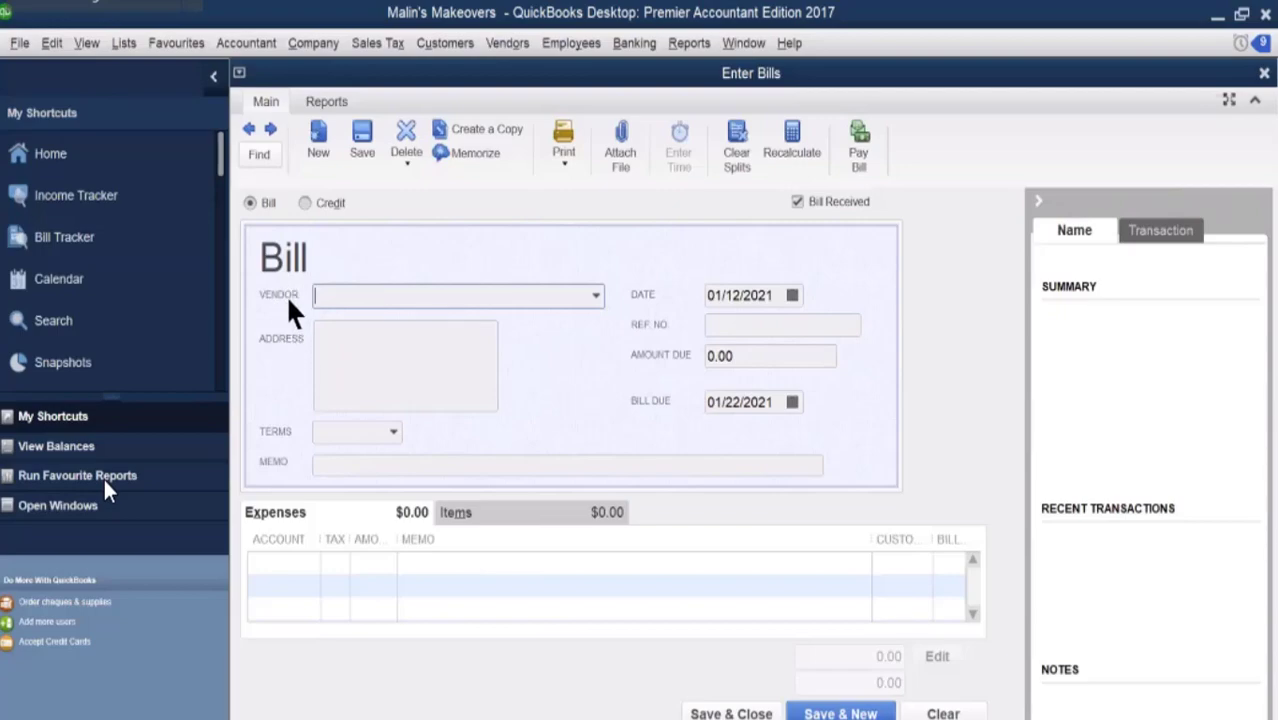
click(595, 296)
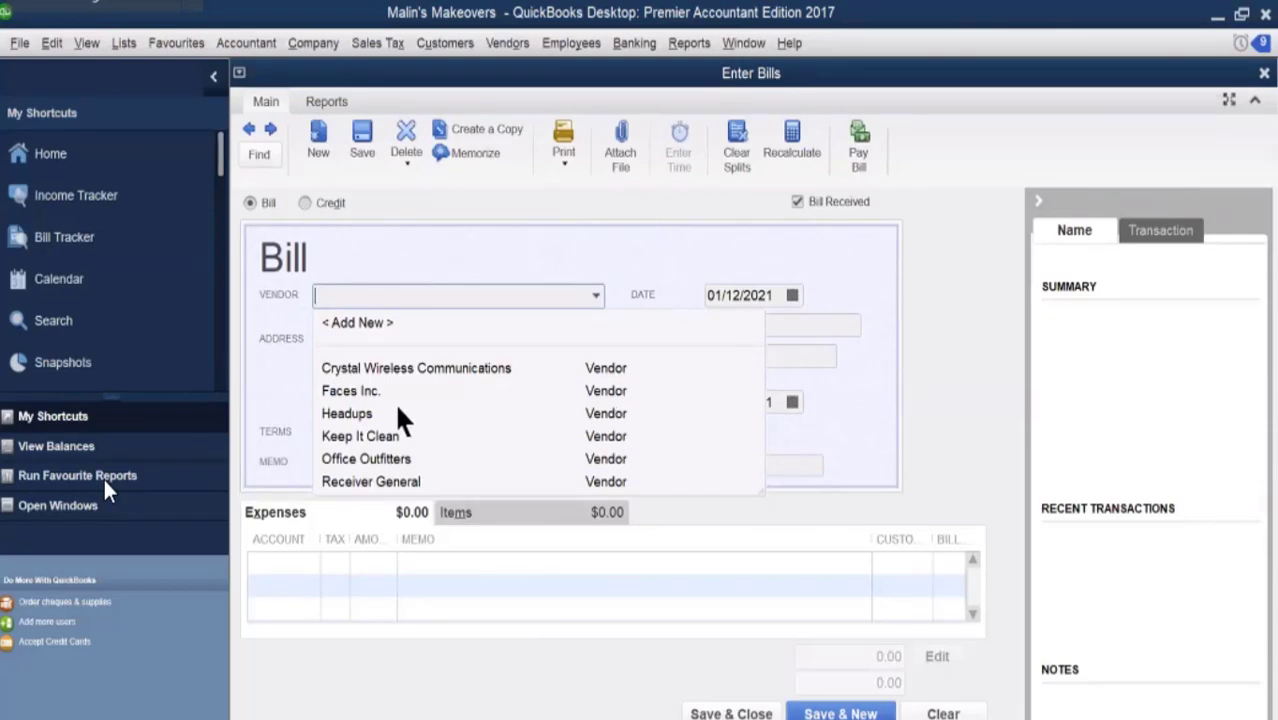
click(370, 393)
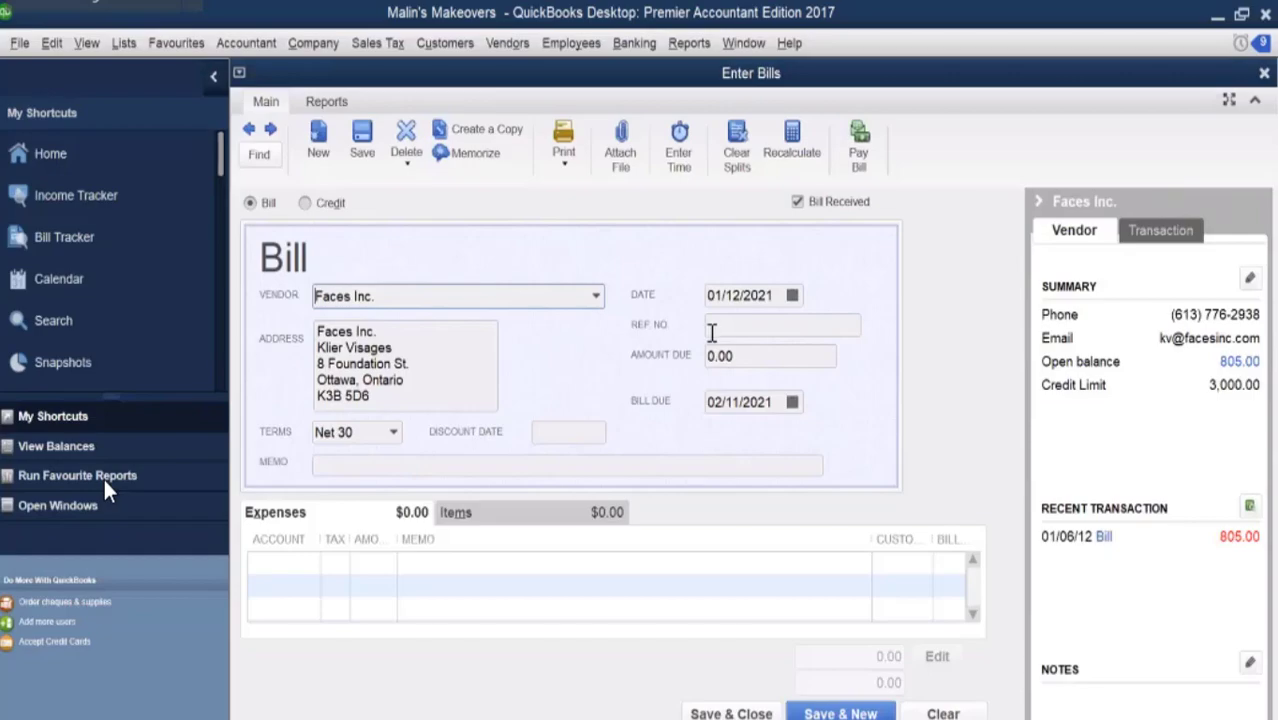
click(713, 326)
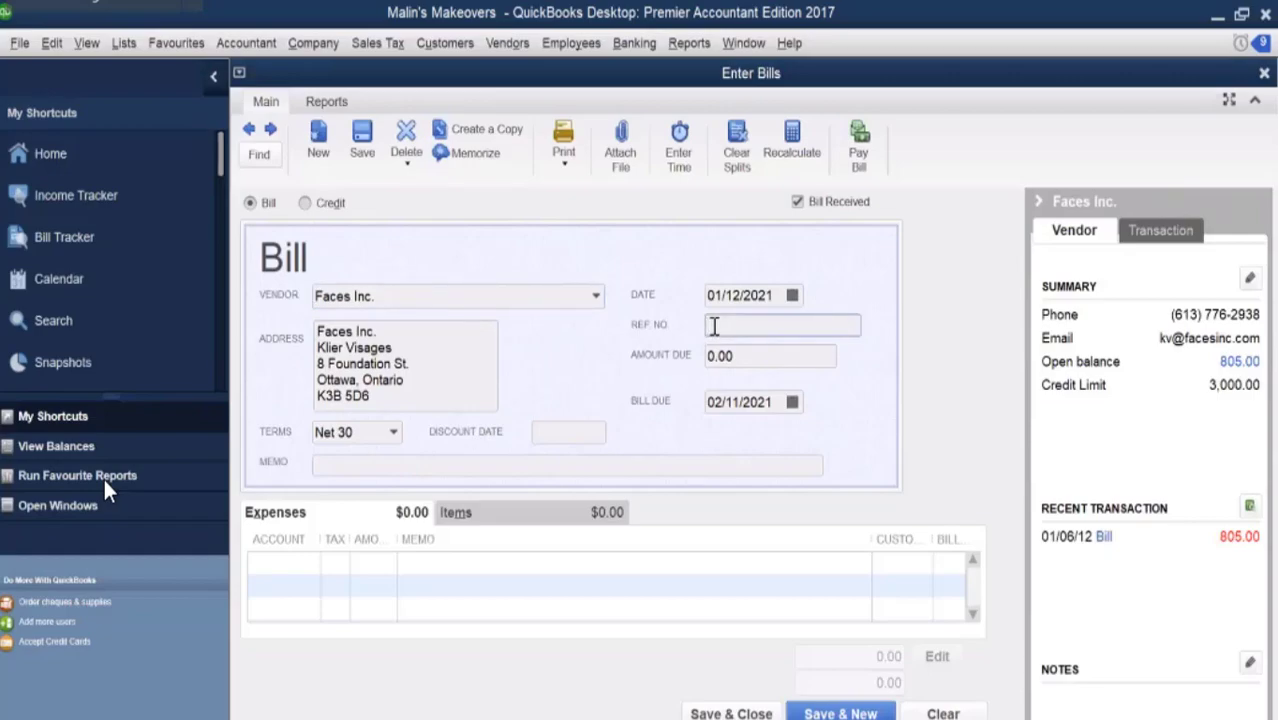
text(22222)
Add an expense line to General Expense with tax code H, amount 100.00 and memo "mmmmm".
click(313, 562)
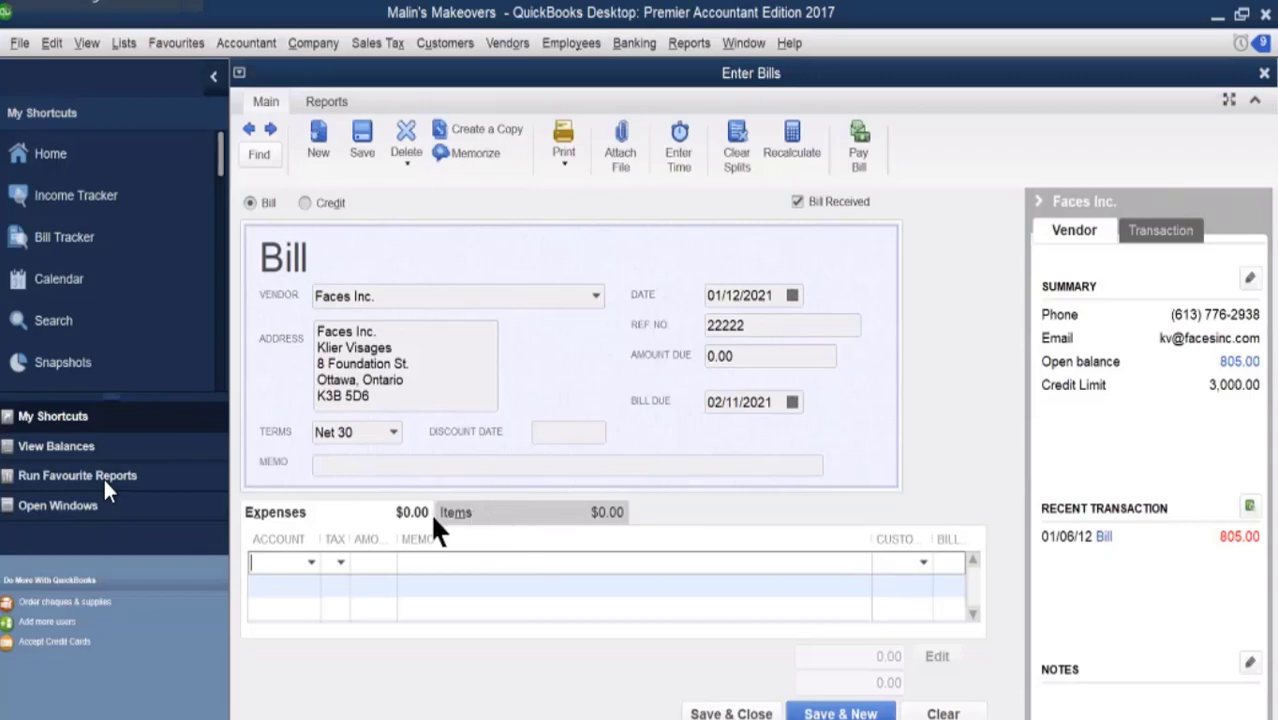
click(310, 562)
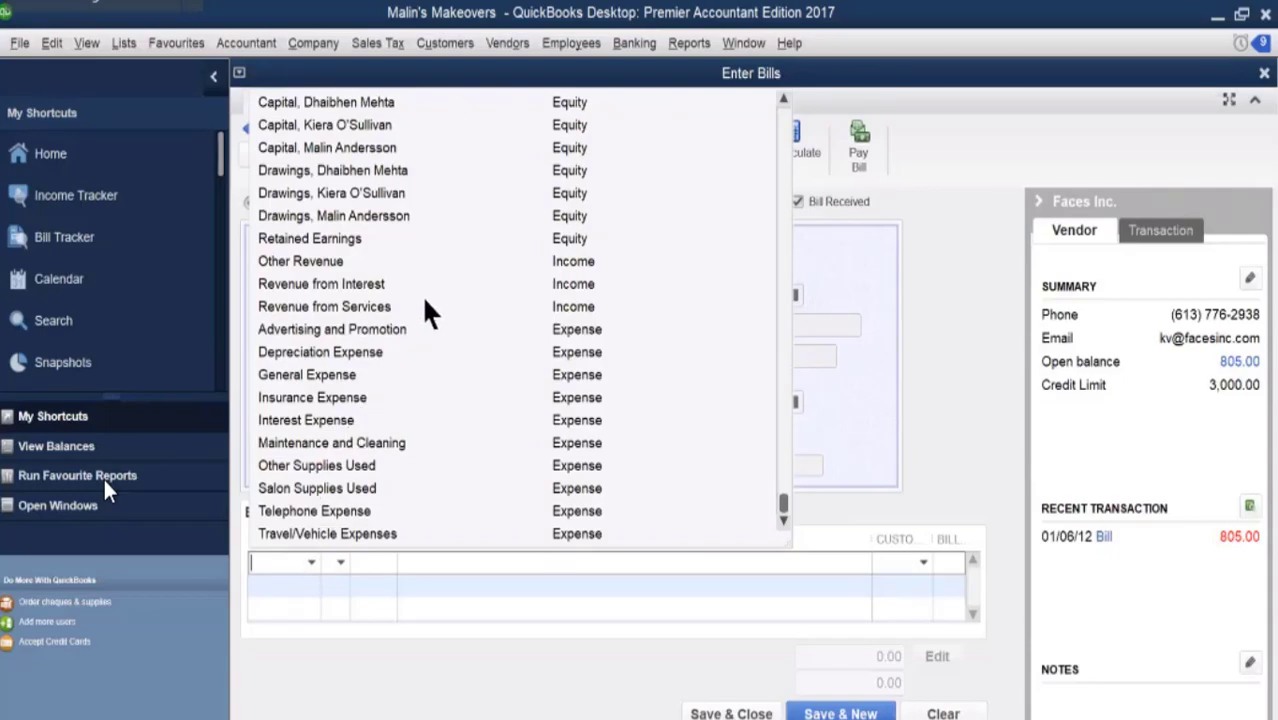
click(292, 375)
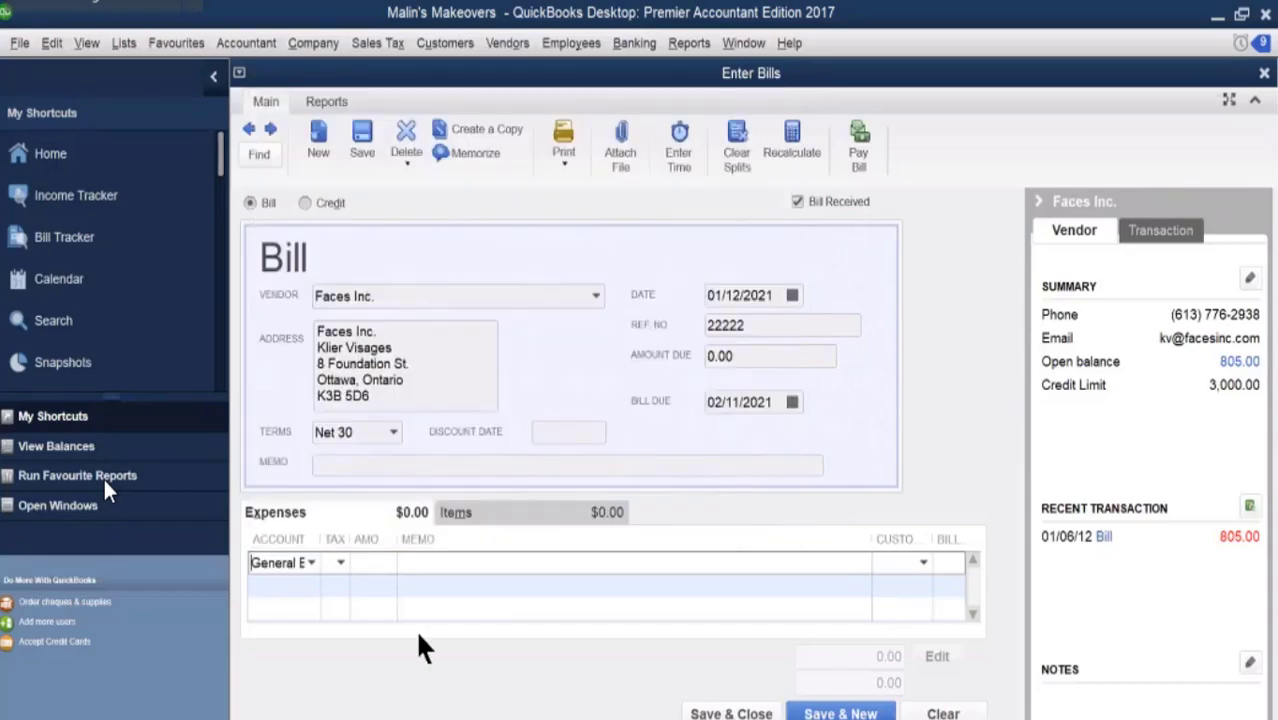
click(339, 564)
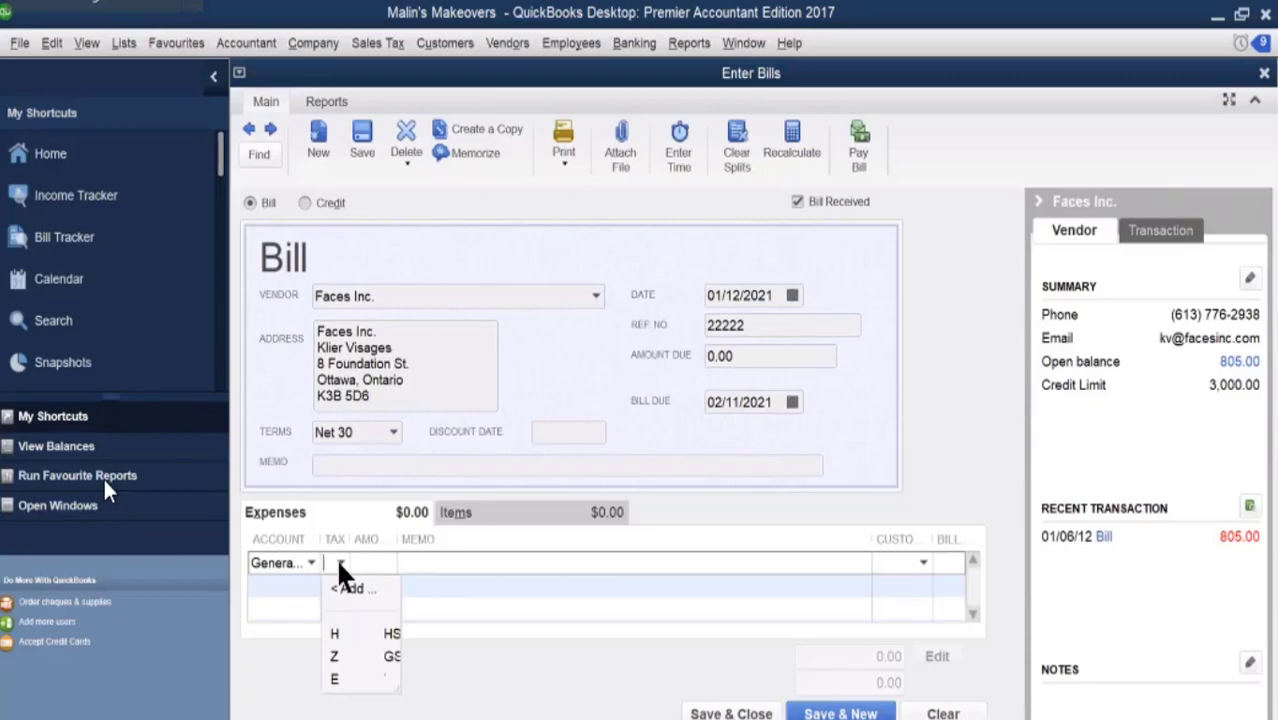
click(337, 634)
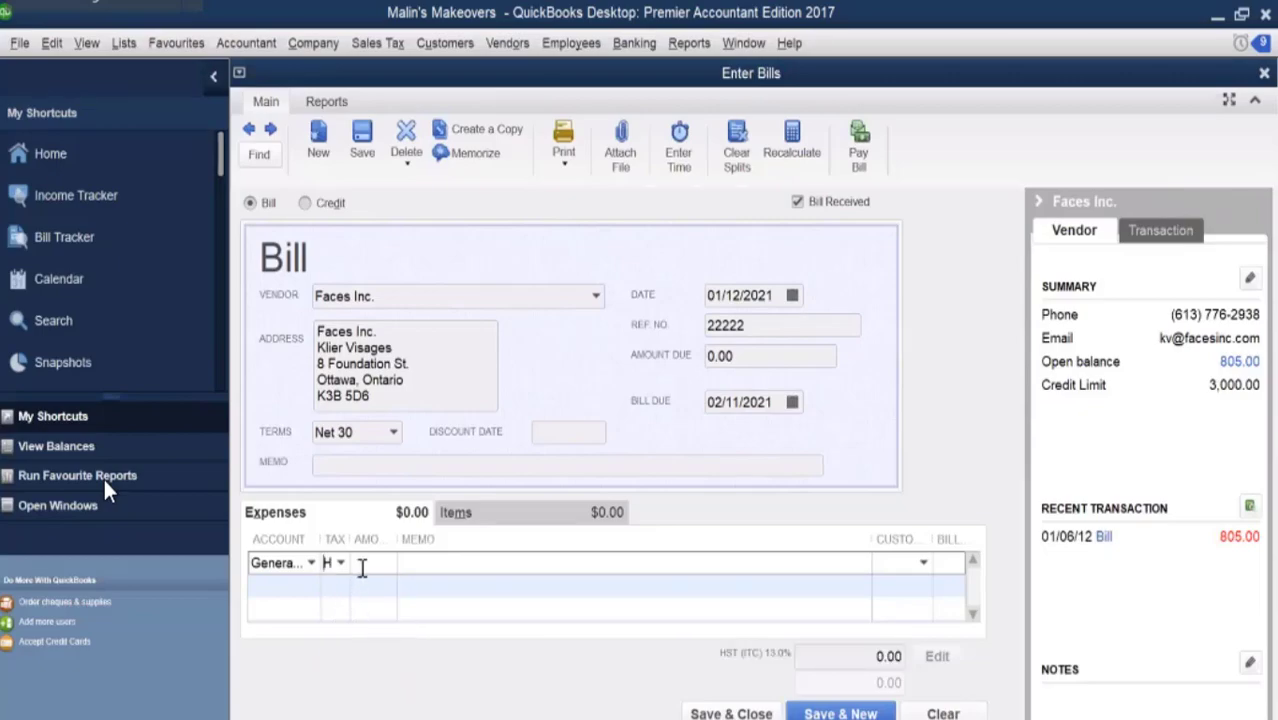
click(356, 563)
text(1000)
key(BackSpace)
click(422, 562)
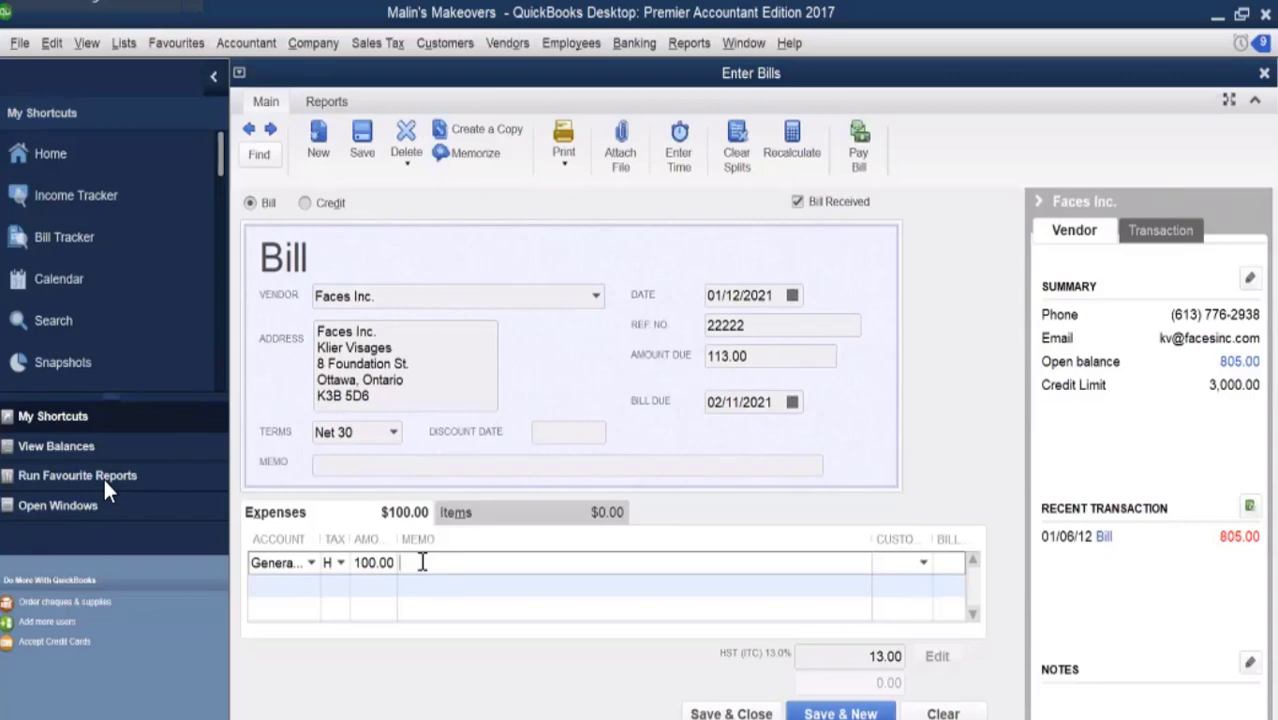
text(mmmmm)
Clear the amount and the tax code from the General Expense line.
mouse_move(355, 566)
mouse_down()
mouse_move(388, 565)
mouse_move(376, 560)
mouse_up()
key(BackSpace)
click(340, 560)
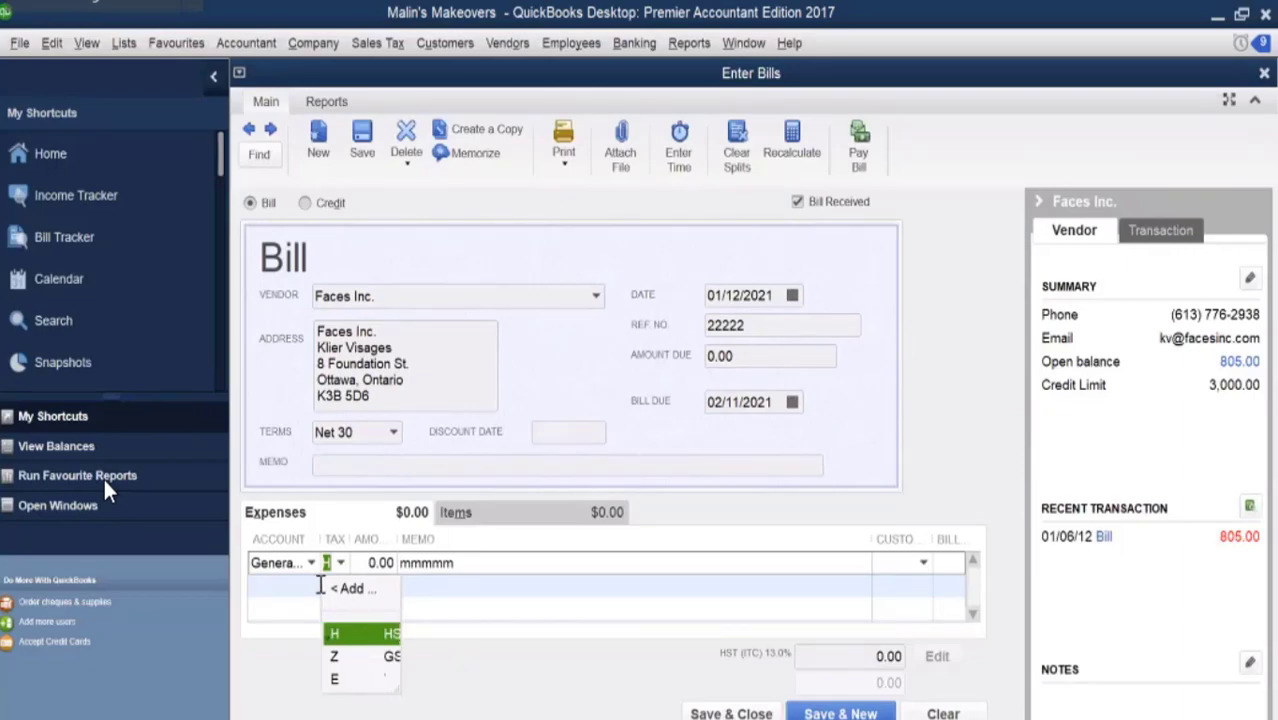
click(329, 562)
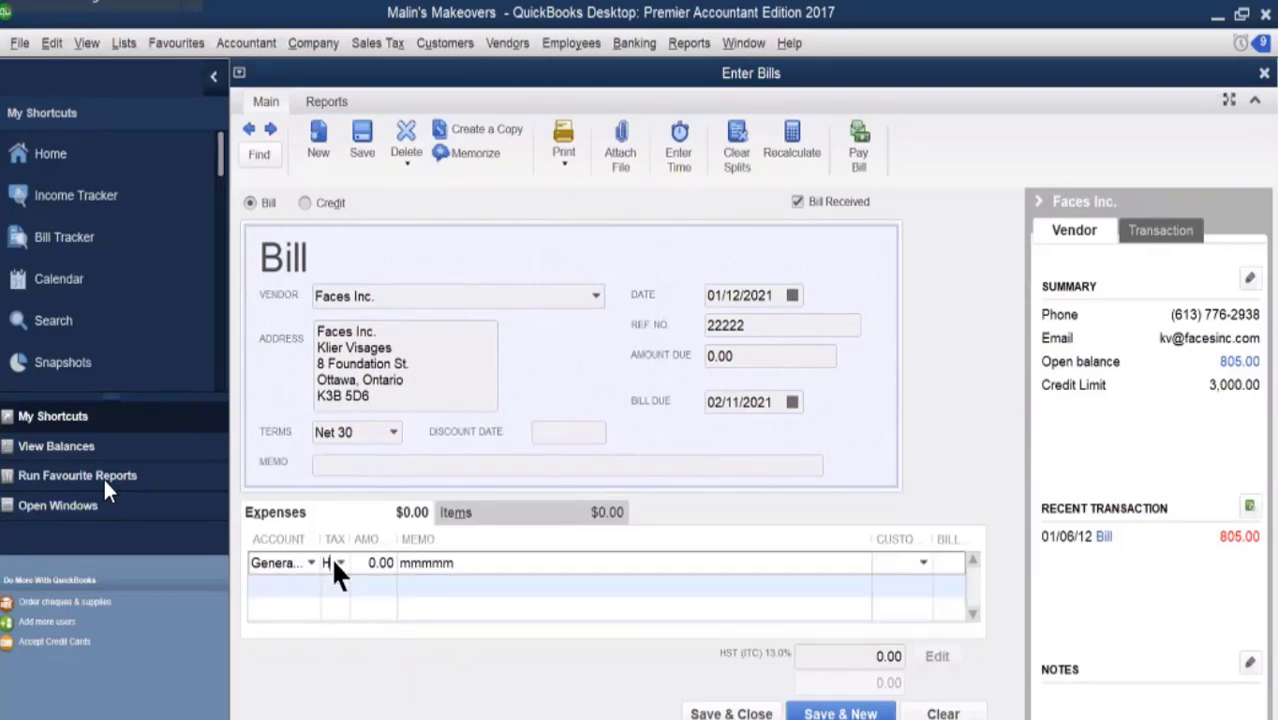
click(336, 563)
key(BackSpace)
click(512, 641)
Set the General Expense line's amount to 100 and its tax code to H.
click(378, 563)
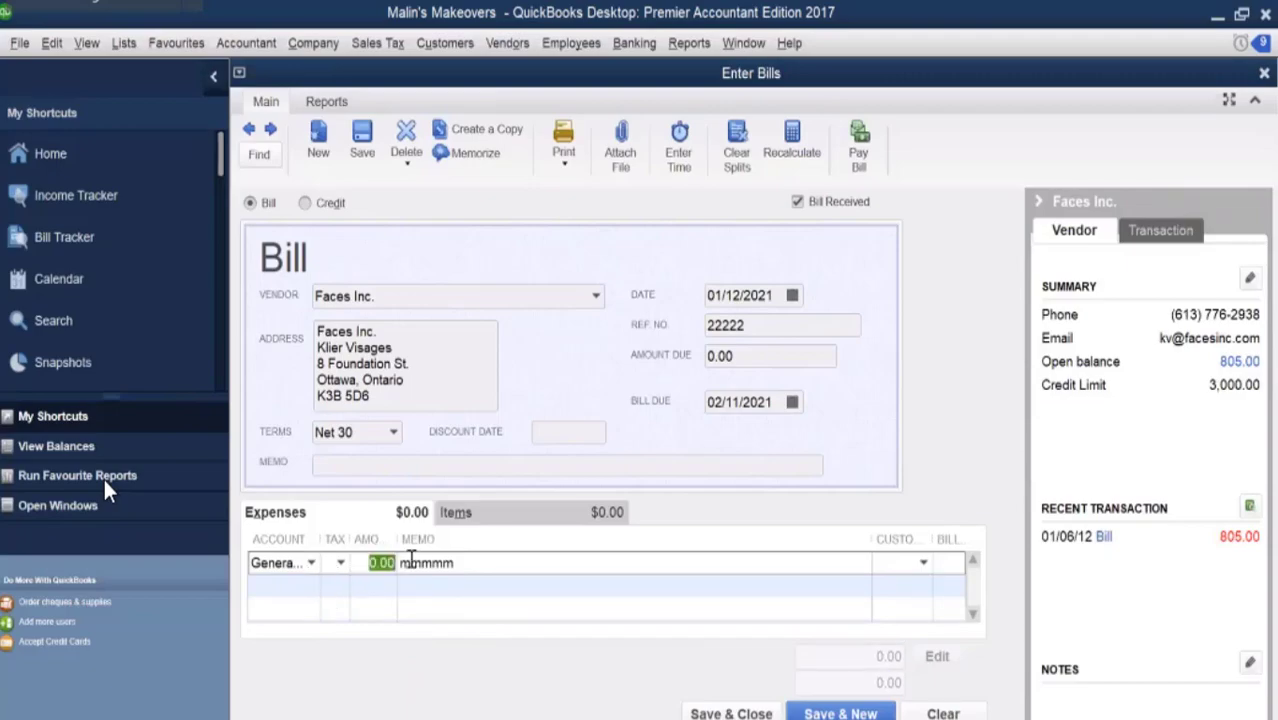
text(1000)
key(BackSpace)
click(341, 560)
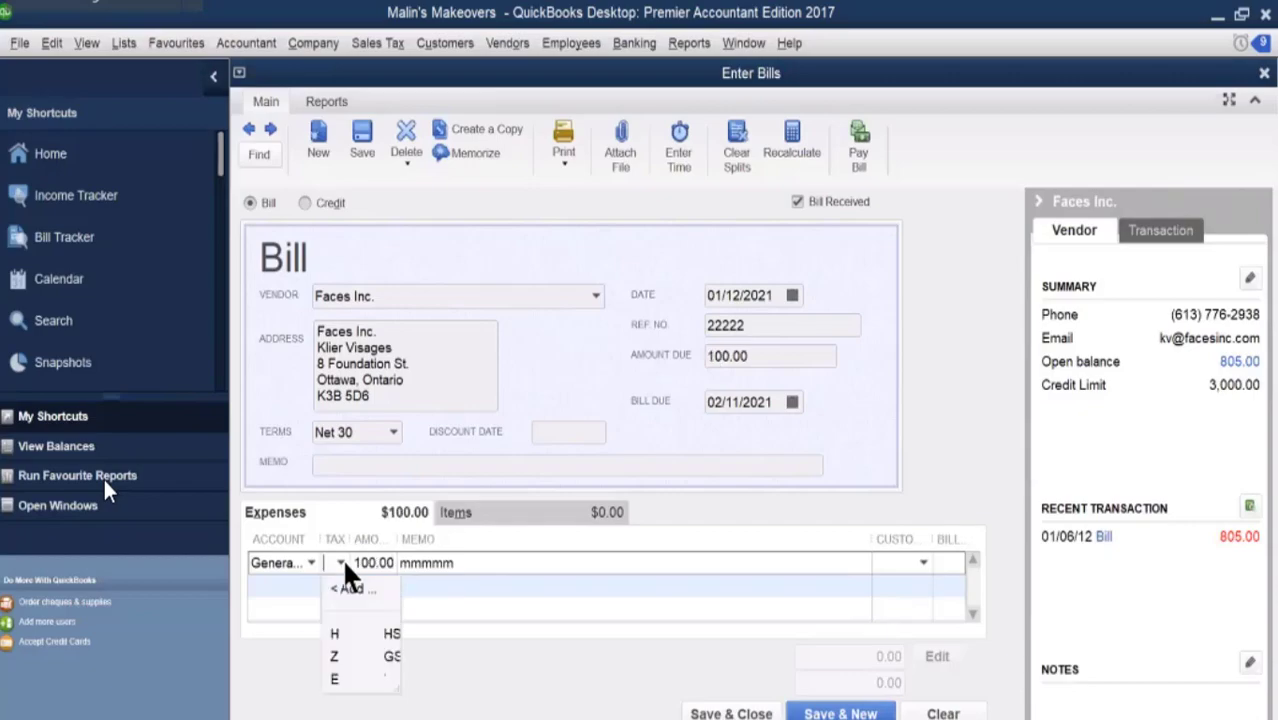
click(338, 630)
key(Tab)
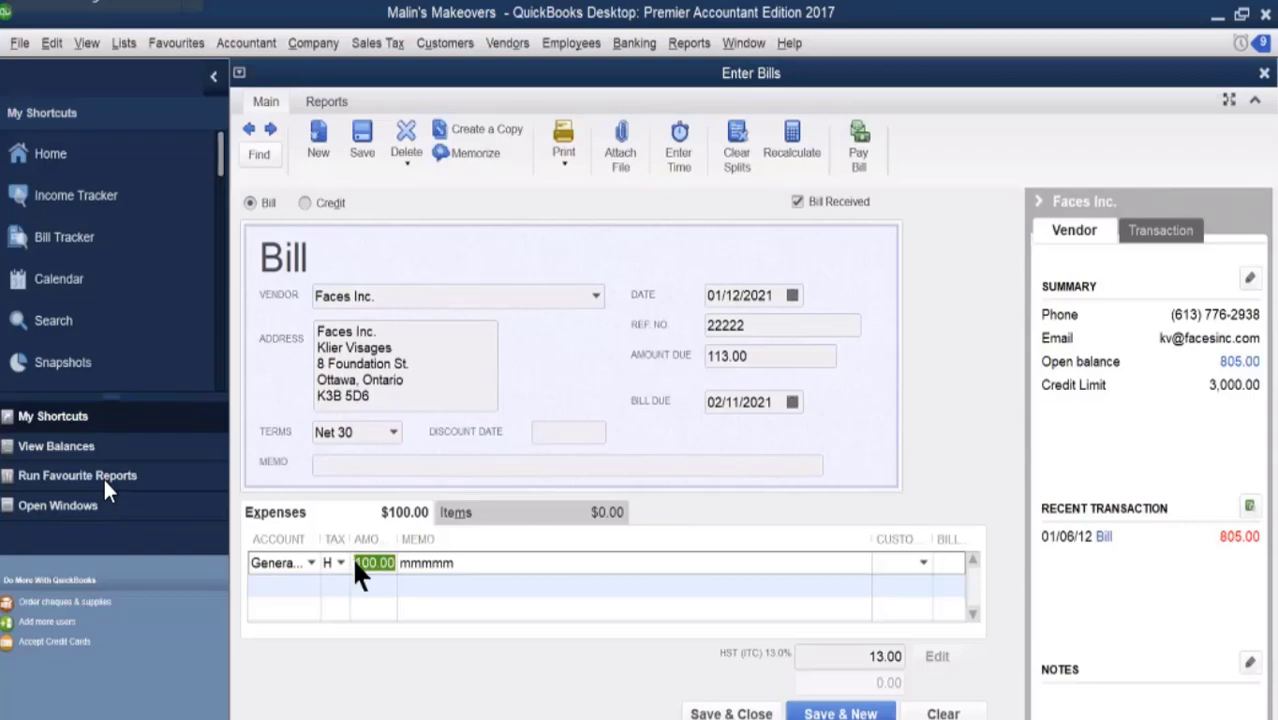
Clear the expense line's amount and tax code, and empty the bill's amount due.
key(BackSpace)
click(690, 353)
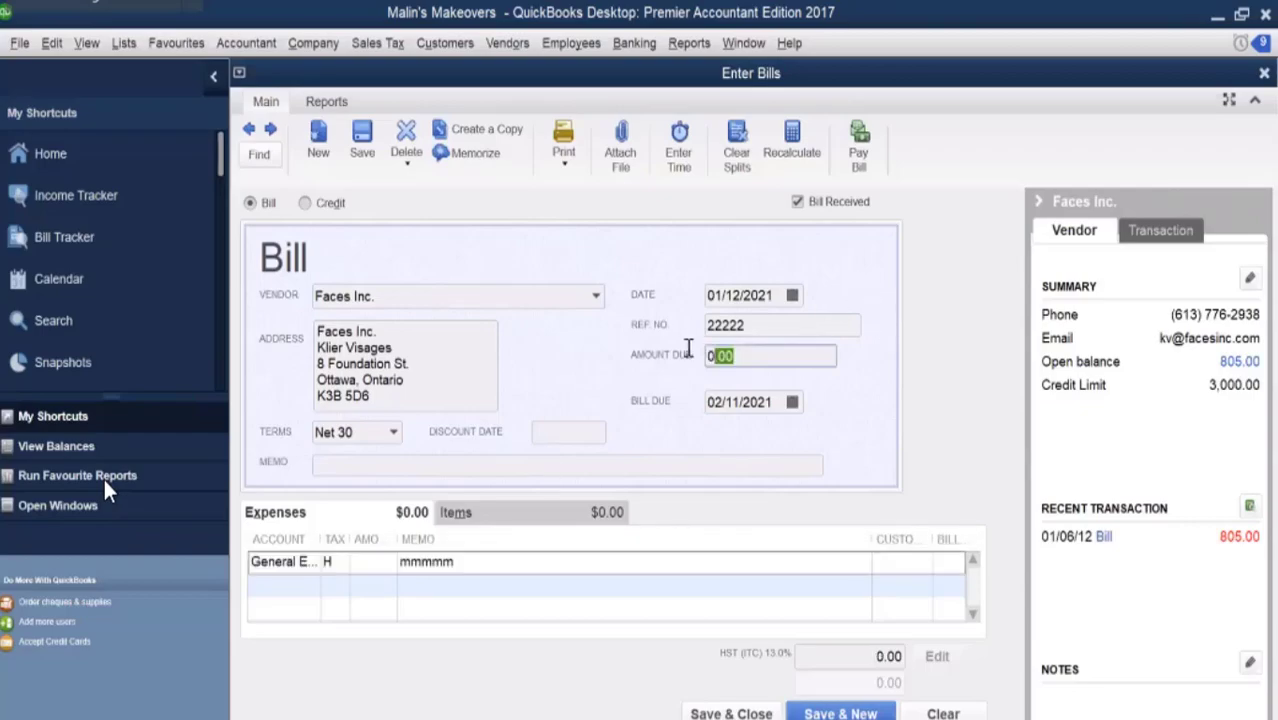
key(BackSpace)
click(313, 562)
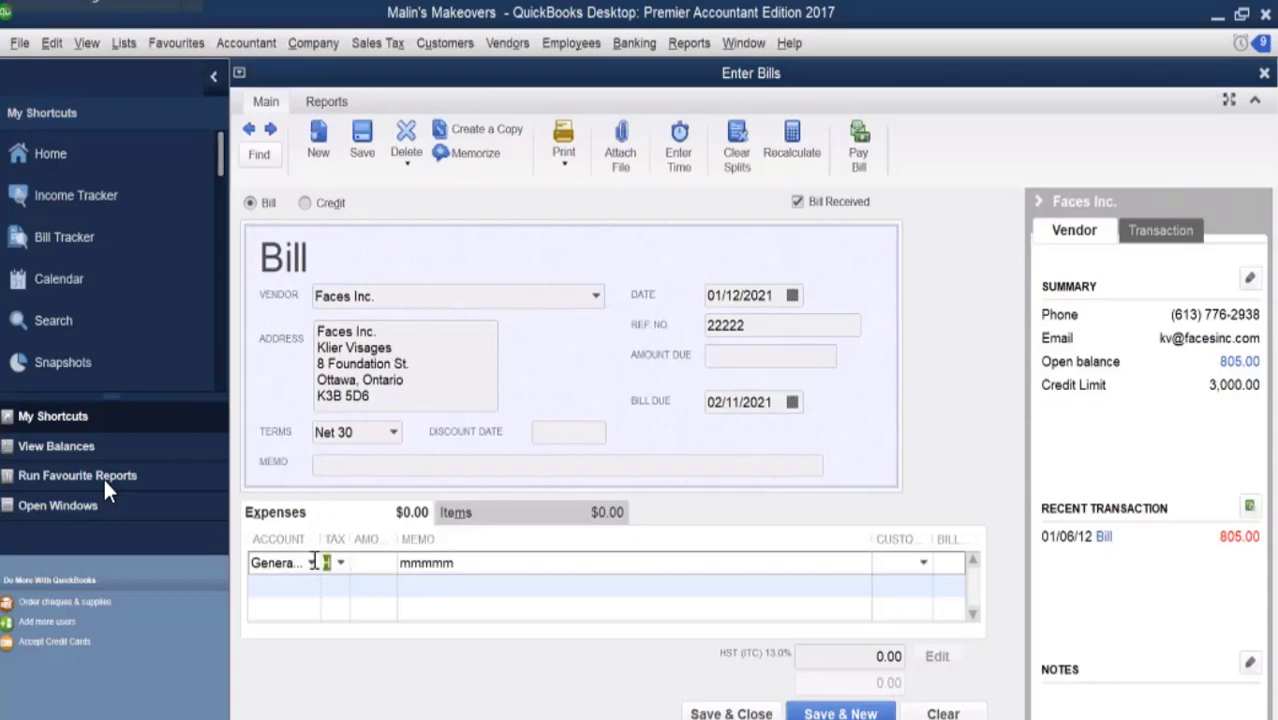
key(BackSpace)
click(363, 612)
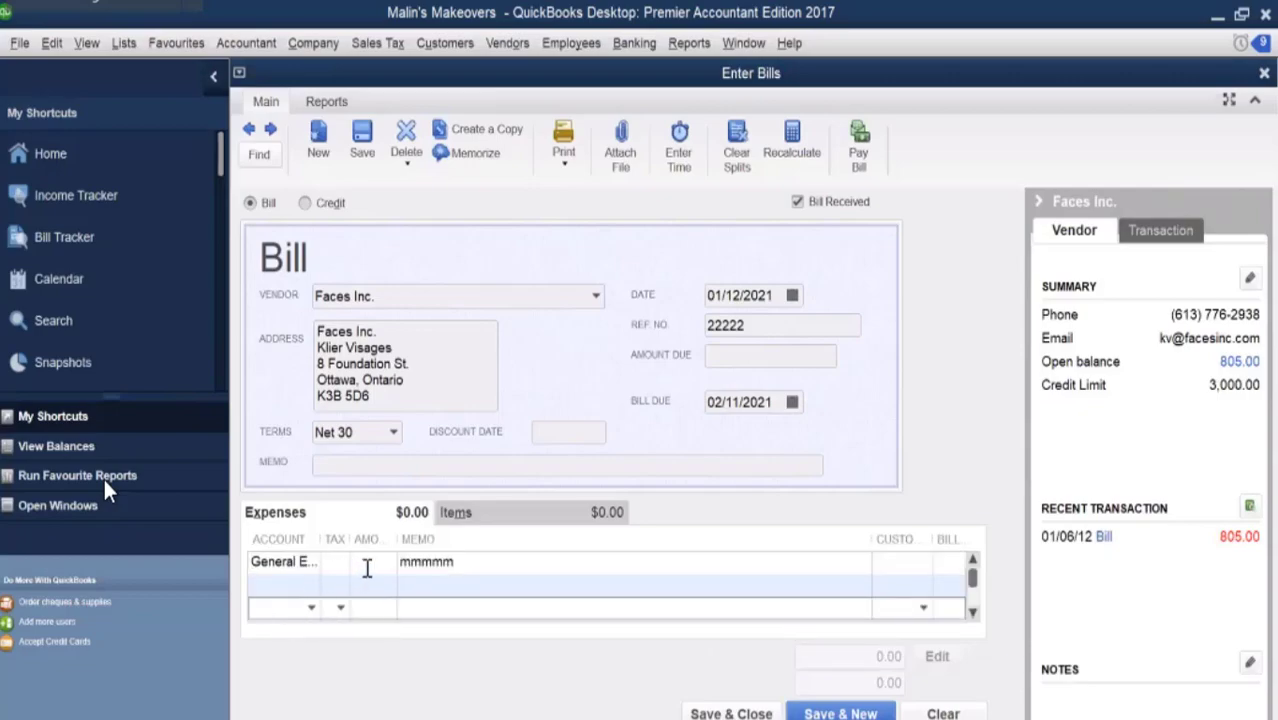
Recalculate the bill with 100 and tax code H on the General Expense line, and close it without recording.
click(344, 565)
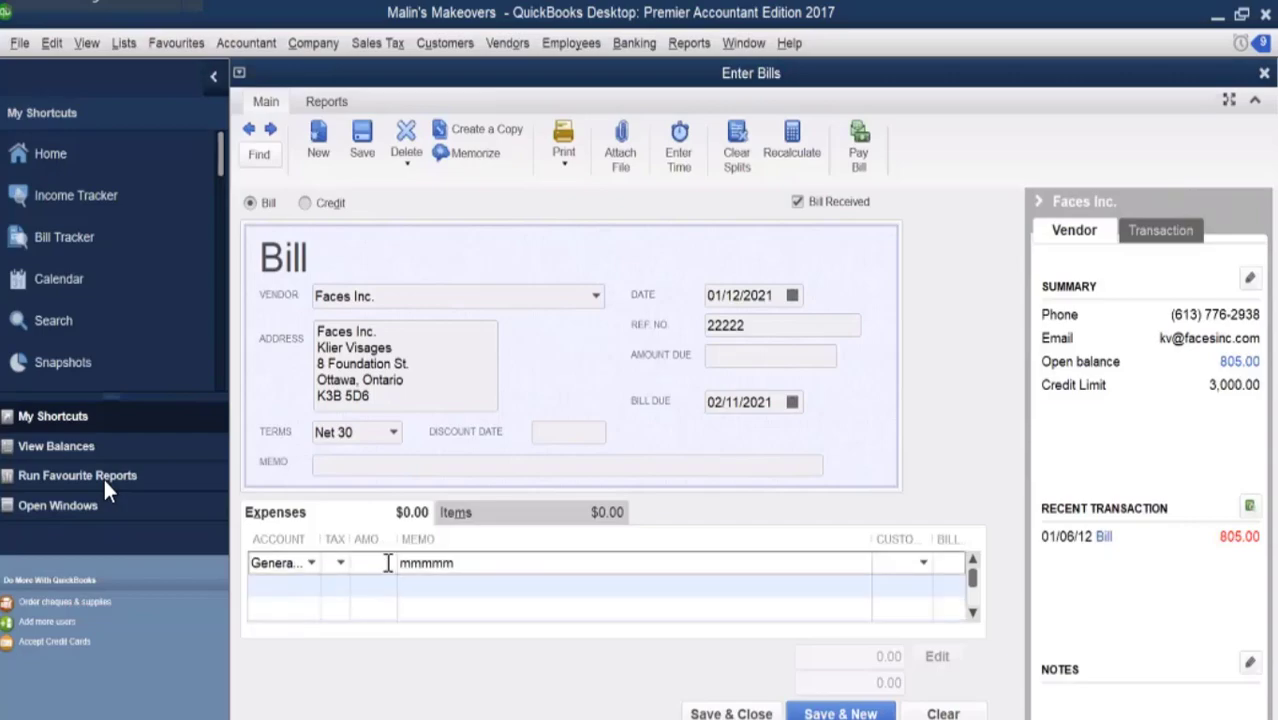
text(100)
click(485, 564)
click(340, 563)
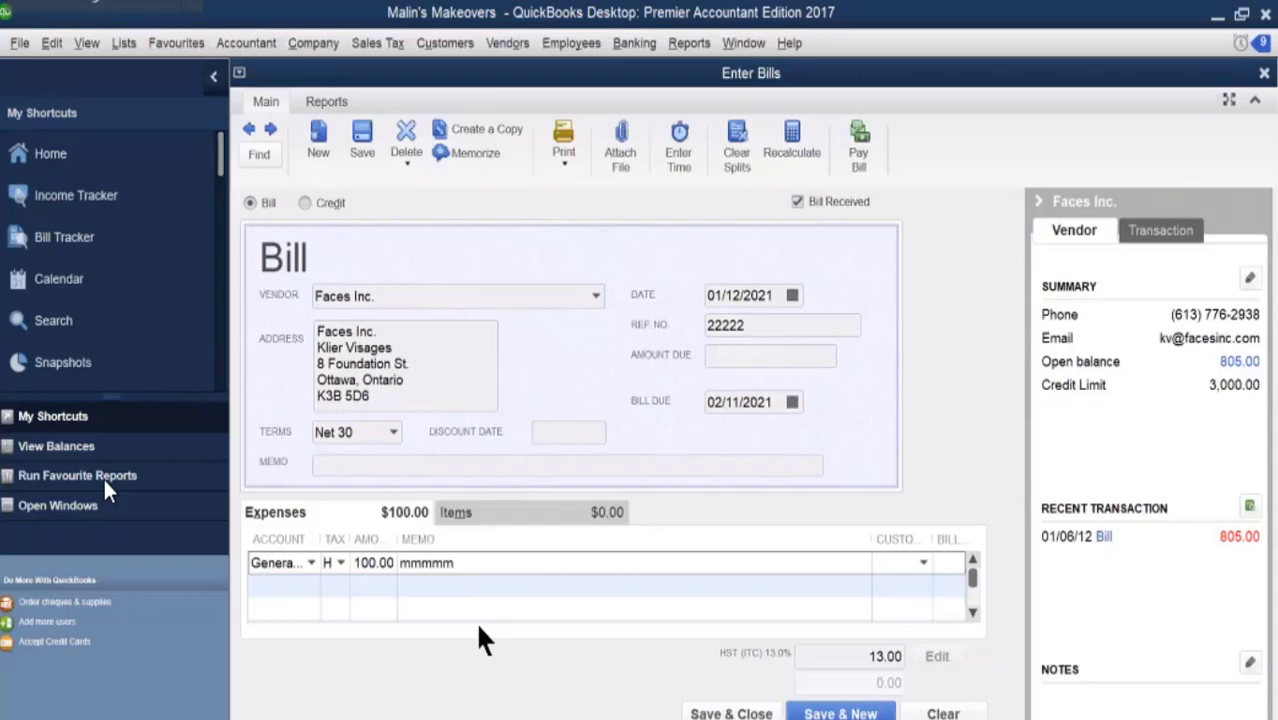
click(810, 157)
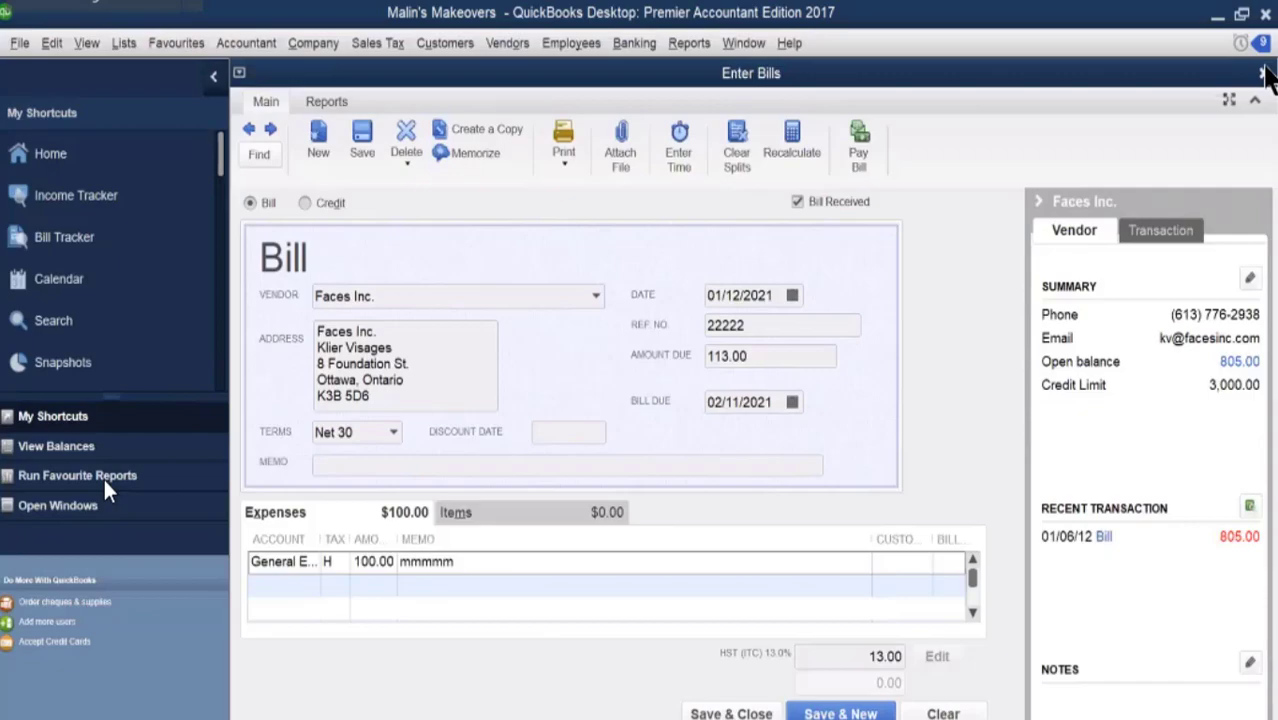
click(1263, 72)
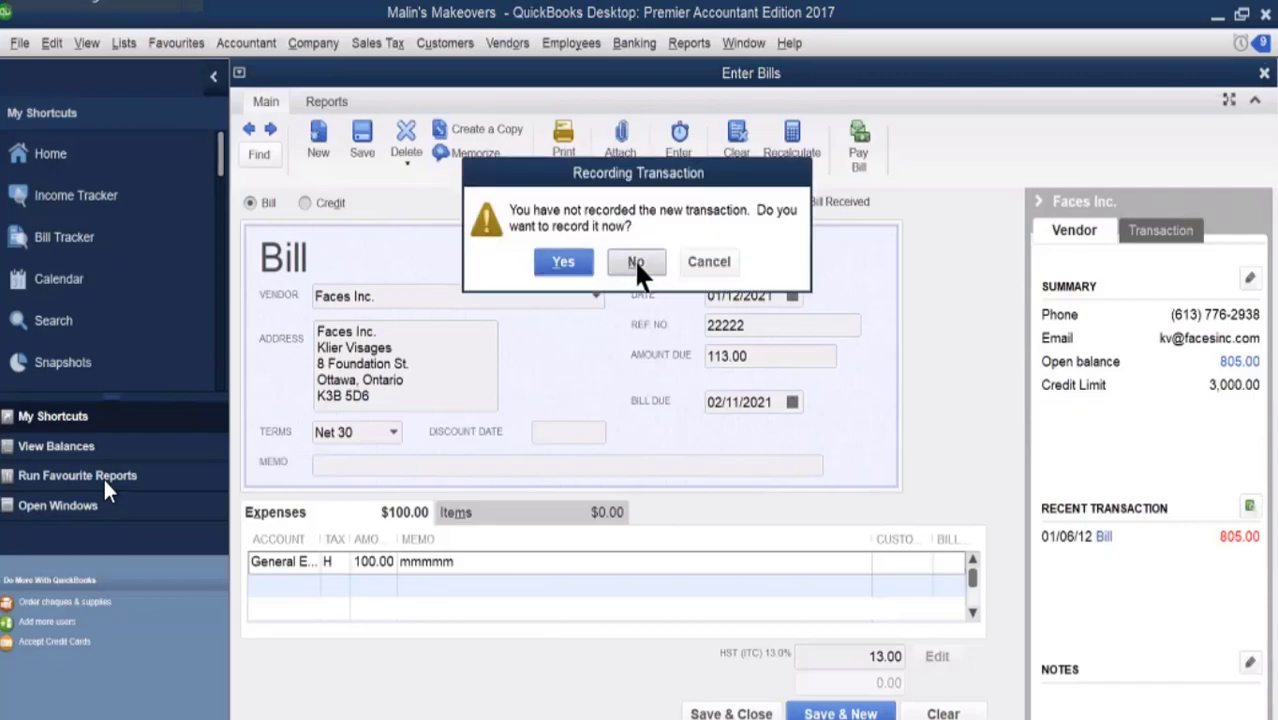
click(636, 263)
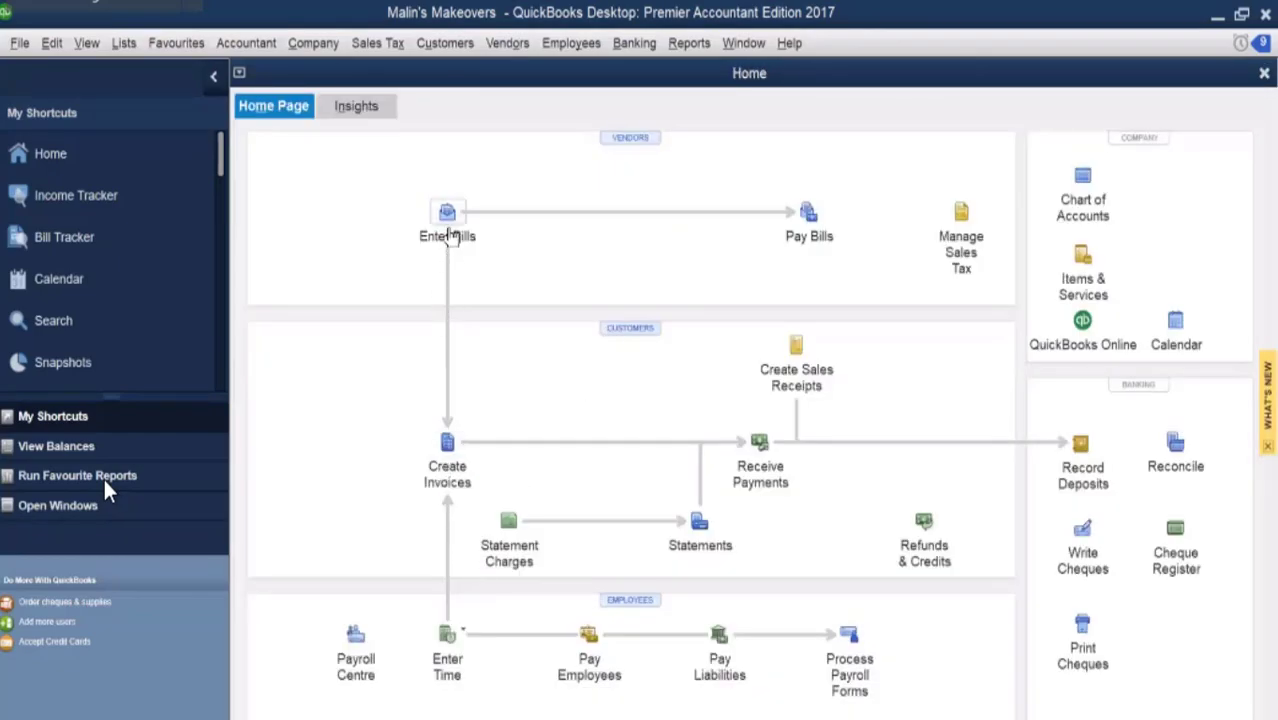
Start another vendor bill for Faces Inc. with reference number 22.
click(448, 226)
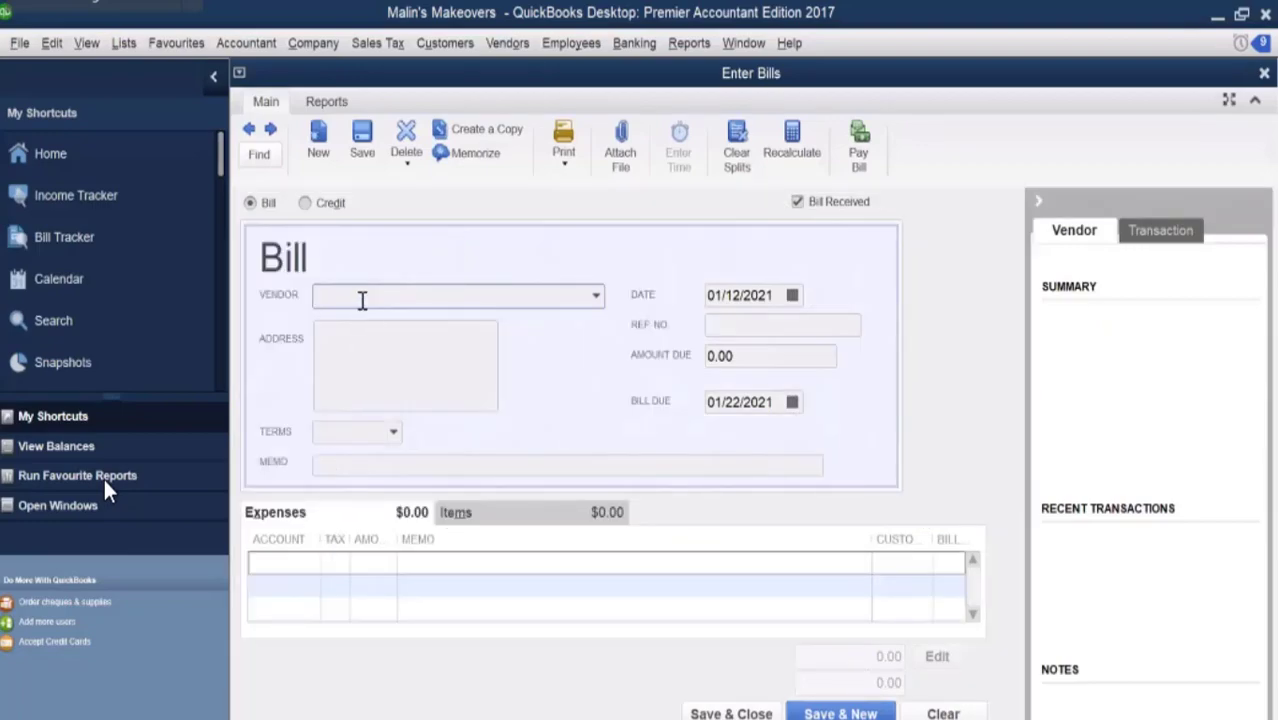
click(596, 296)
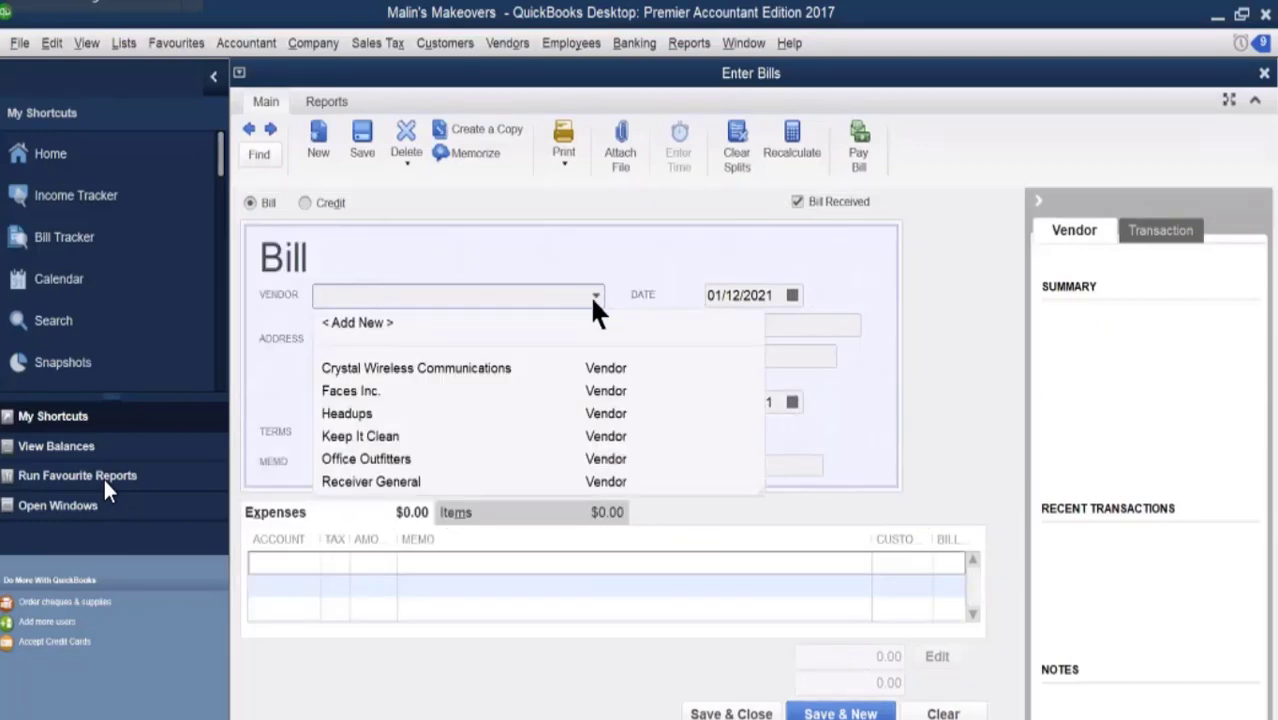
click(378, 391)
click(729, 322)
text(22)
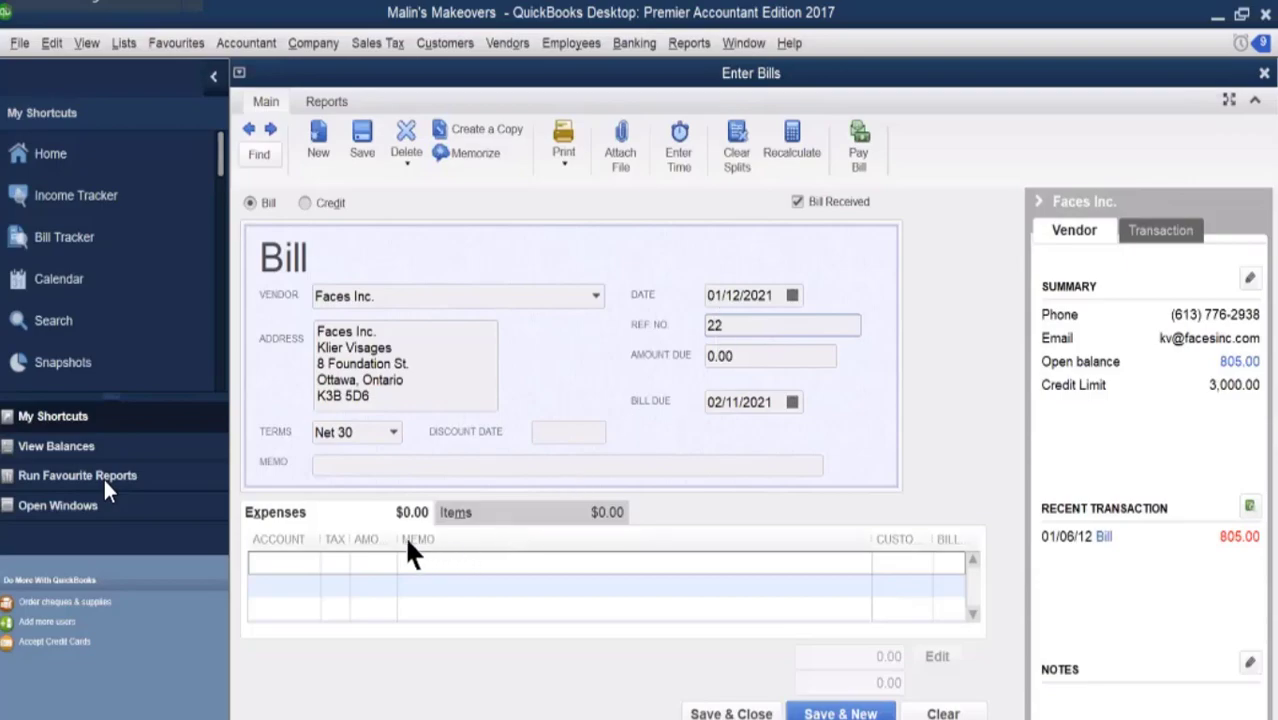
Enter a General Expense line with amount 100 and tax code H, and close the bill without recording it.
click(320, 561)
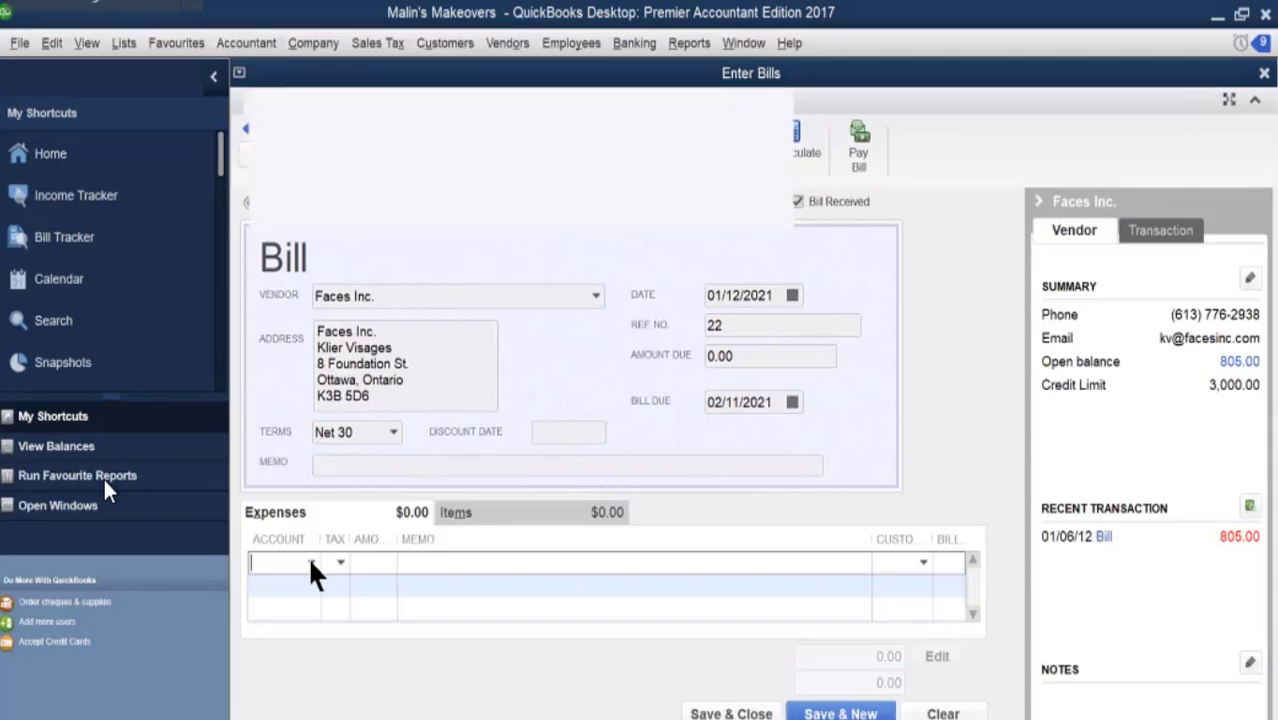
click(311, 563)
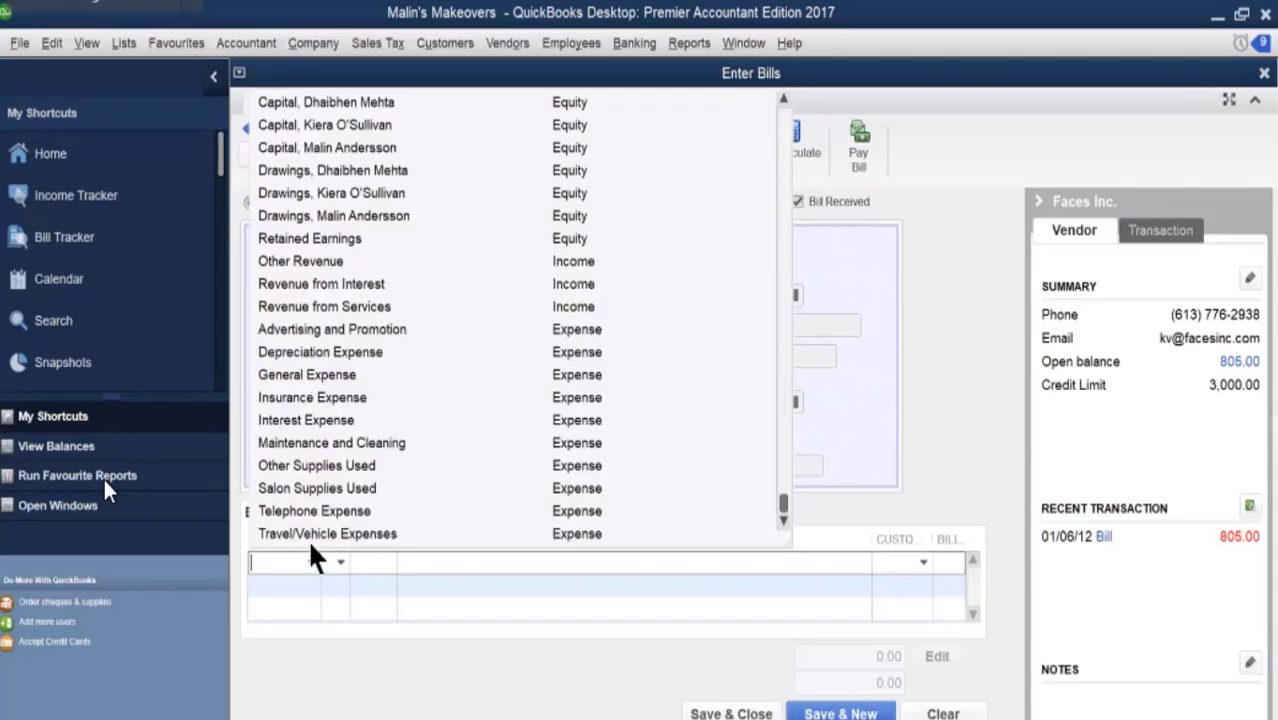
click(310, 376)
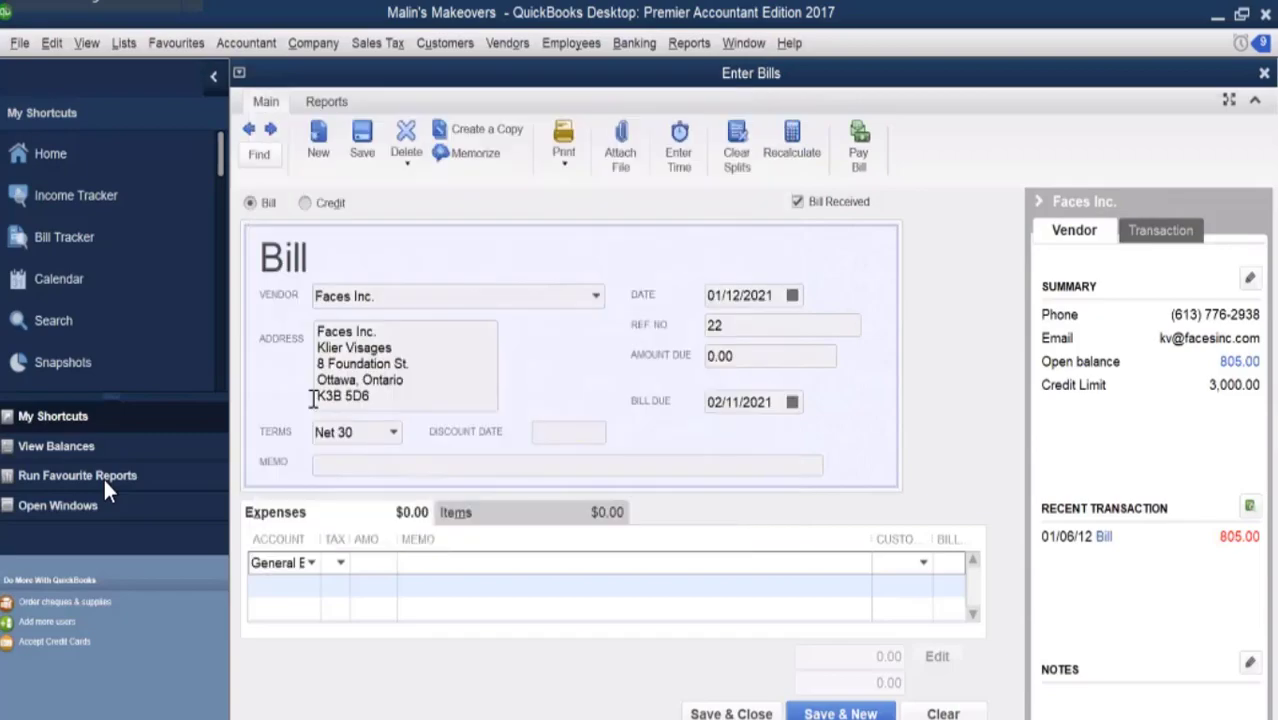
click(368, 567)
text(100)
click(341, 564)
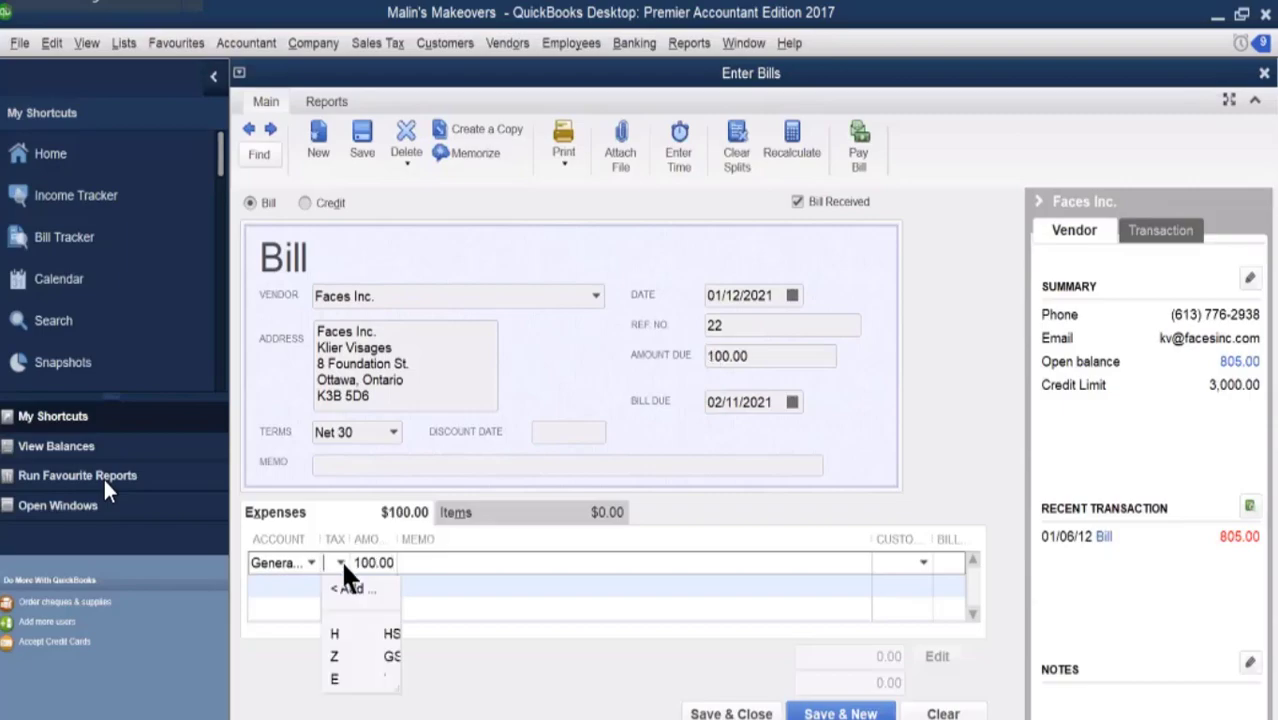
click(336, 634)
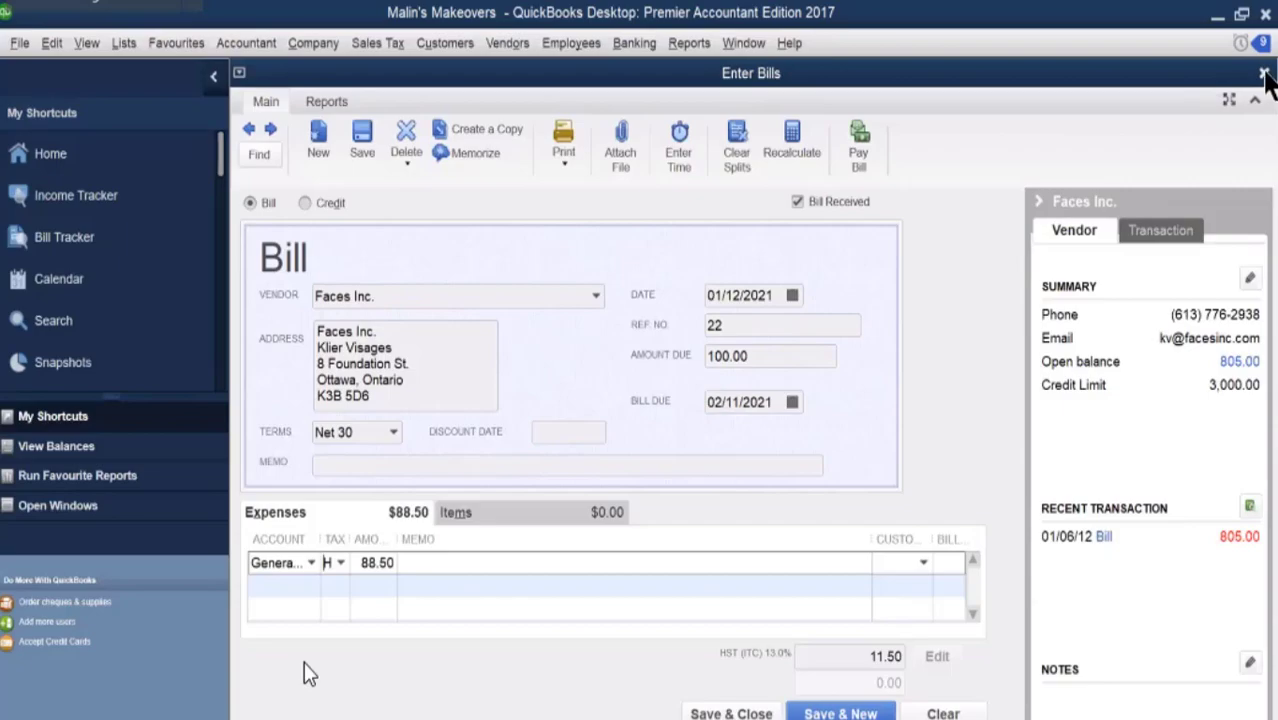
click(1263, 73)
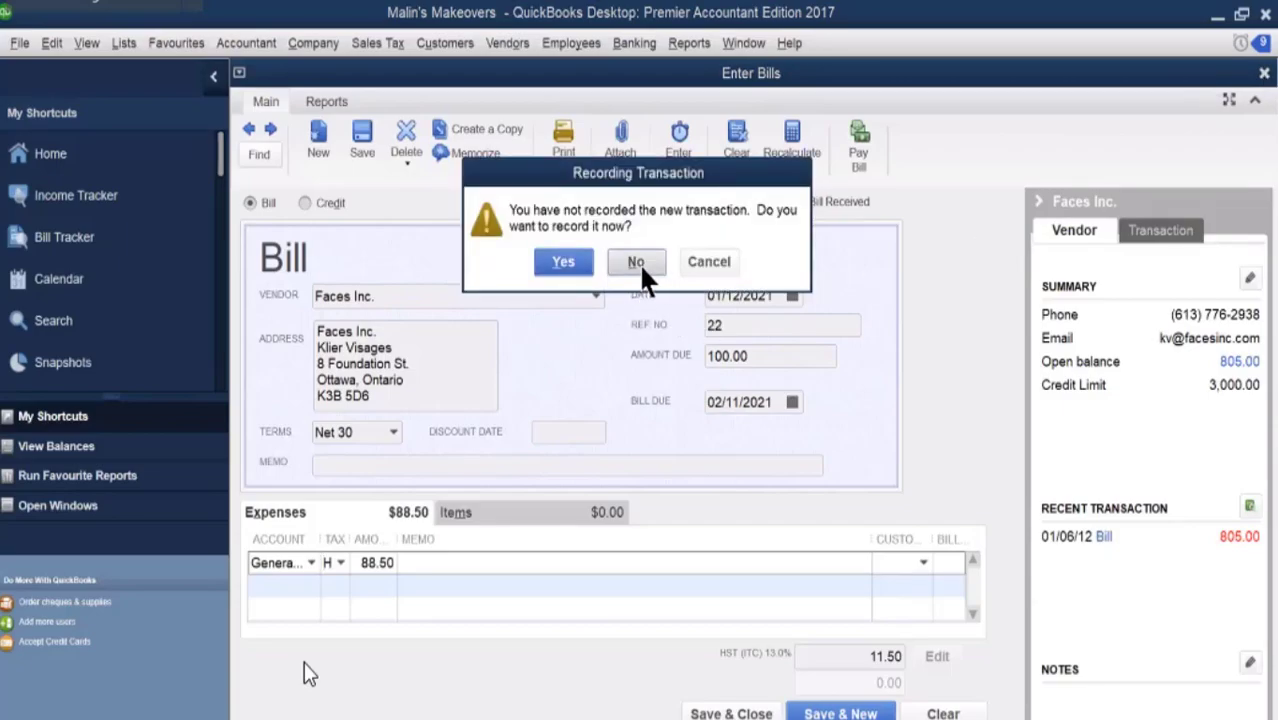
click(638, 263)
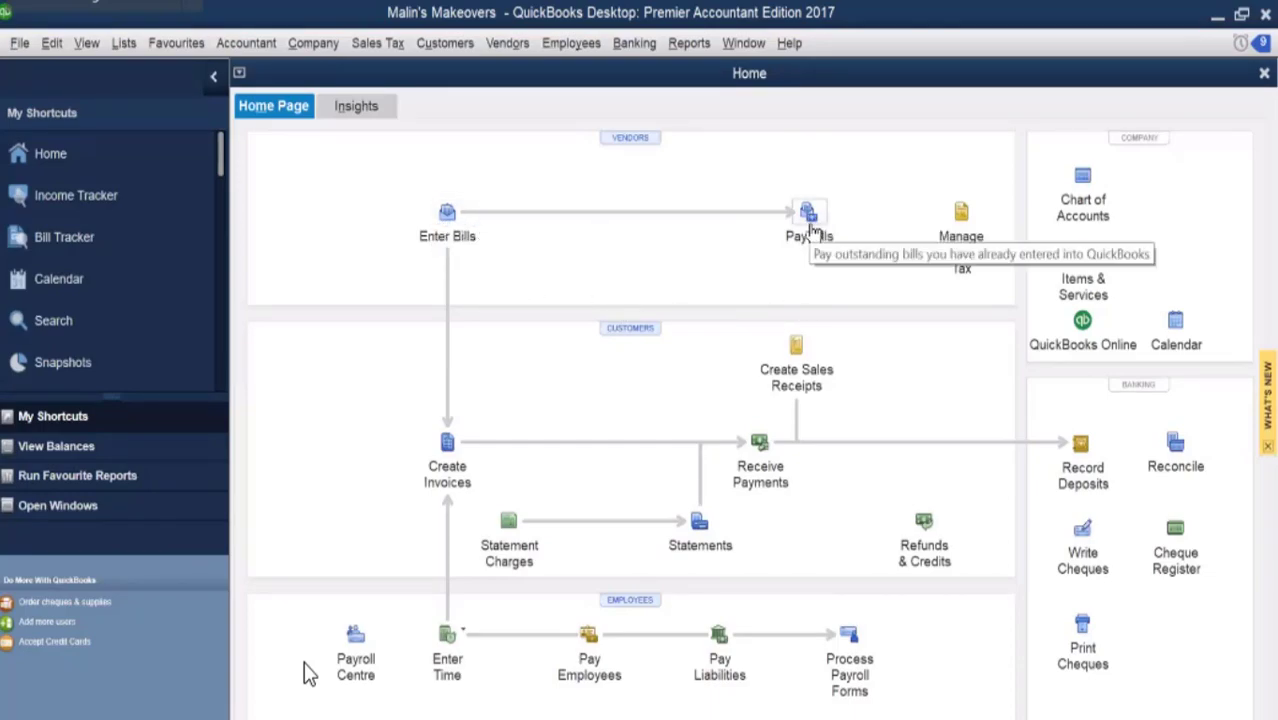
Select Keep It Clean's bill KC-662 for payment by cheque from Bank Chequing, with a manually assigned cheque number.
click(810, 214)
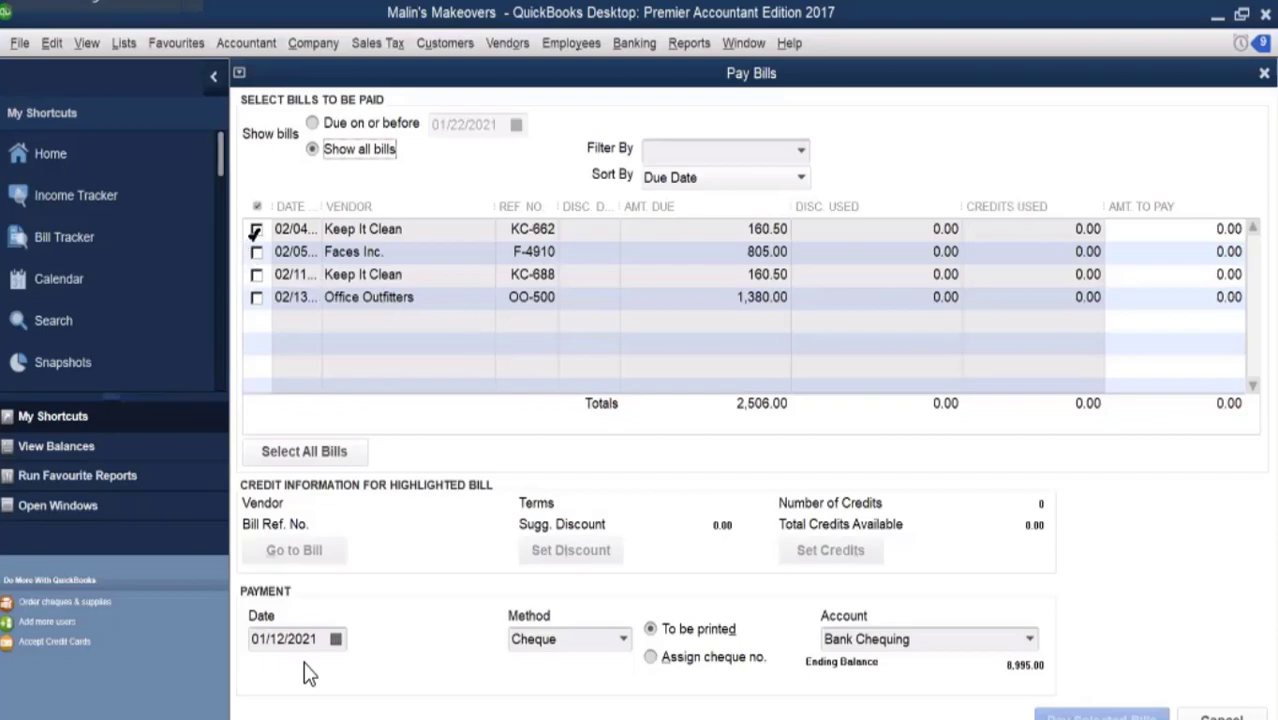
click(256, 230)
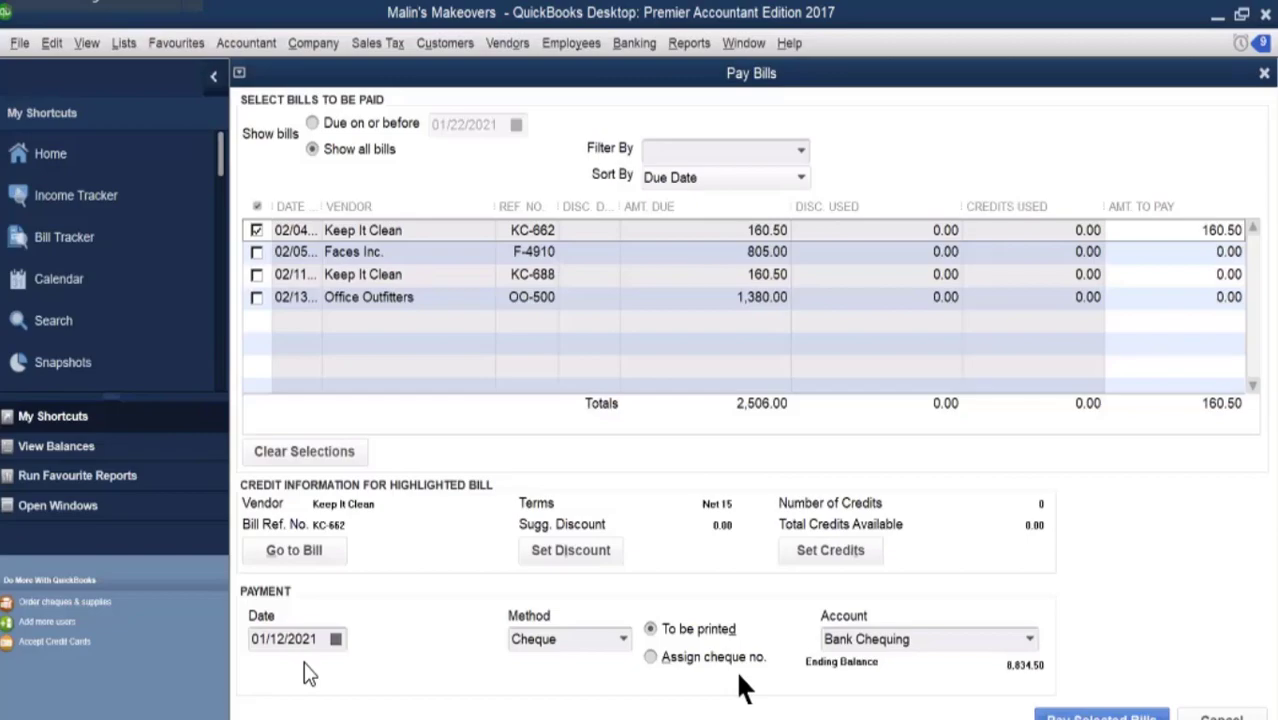
click(652, 658)
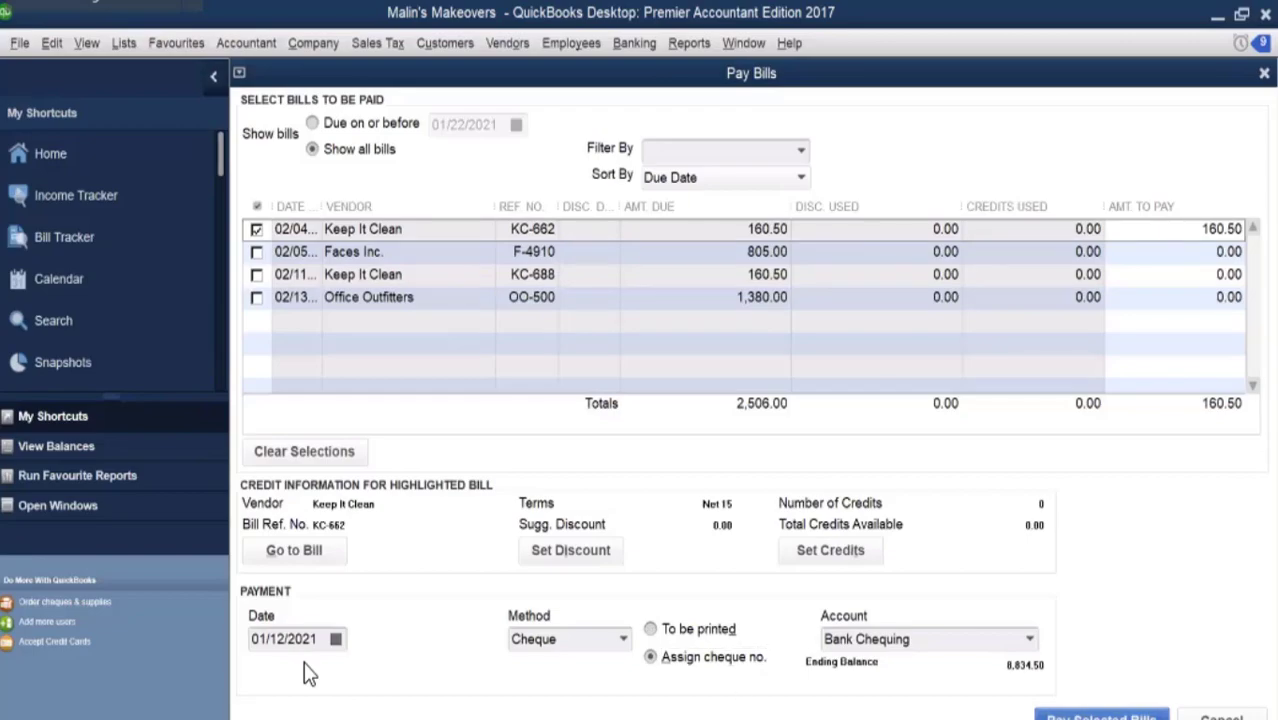
click(1101, 716)
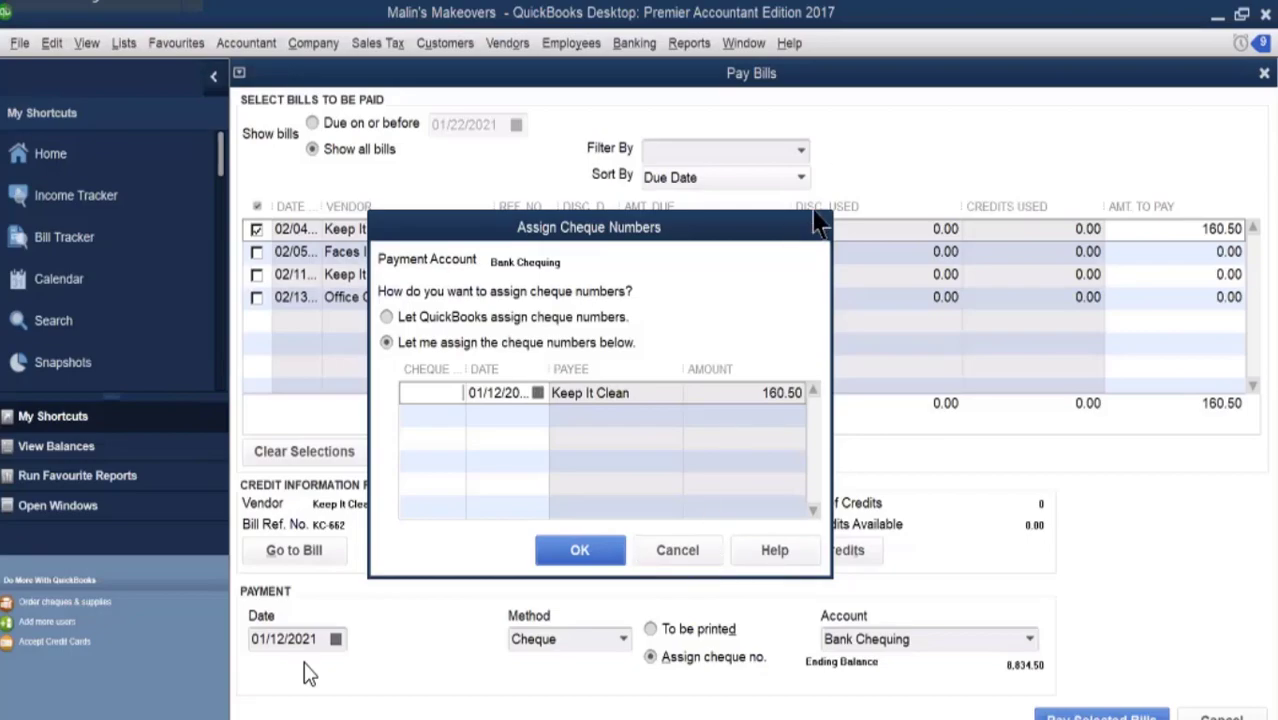
Cancel the cheque number assignment and leave Pay Bills without recording the payment.
click(816, 228)
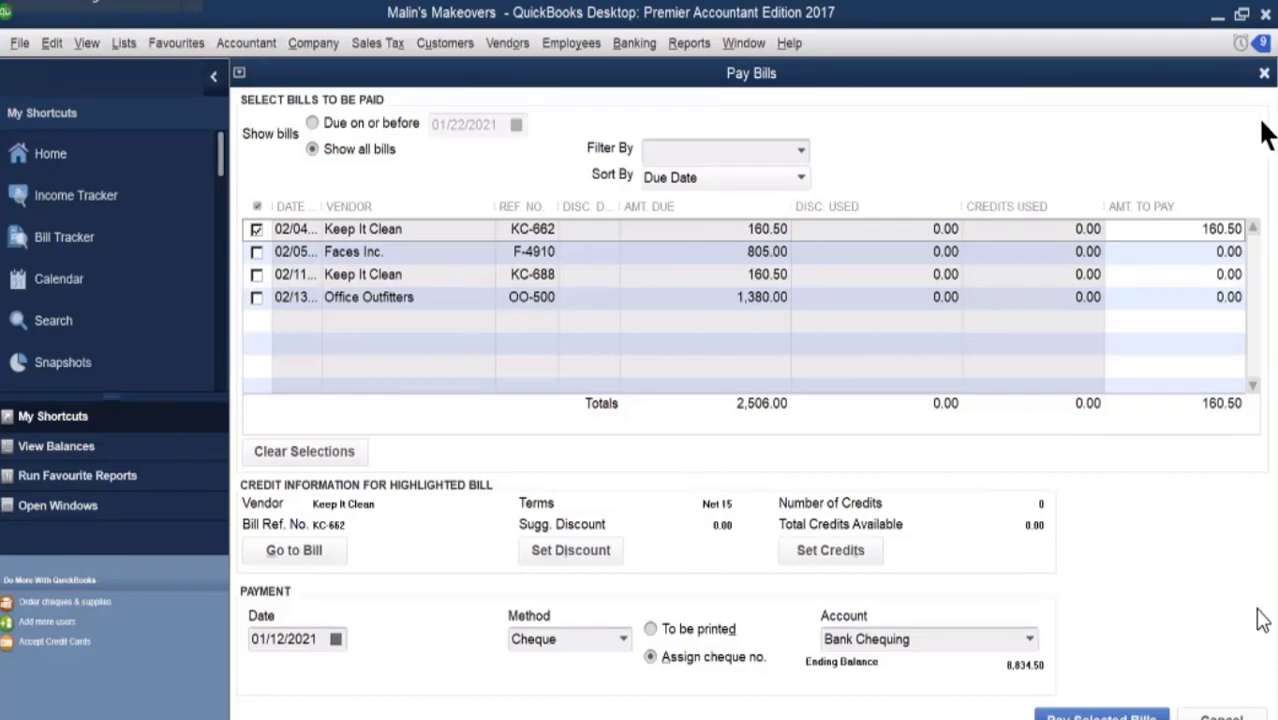
click(1264, 74)
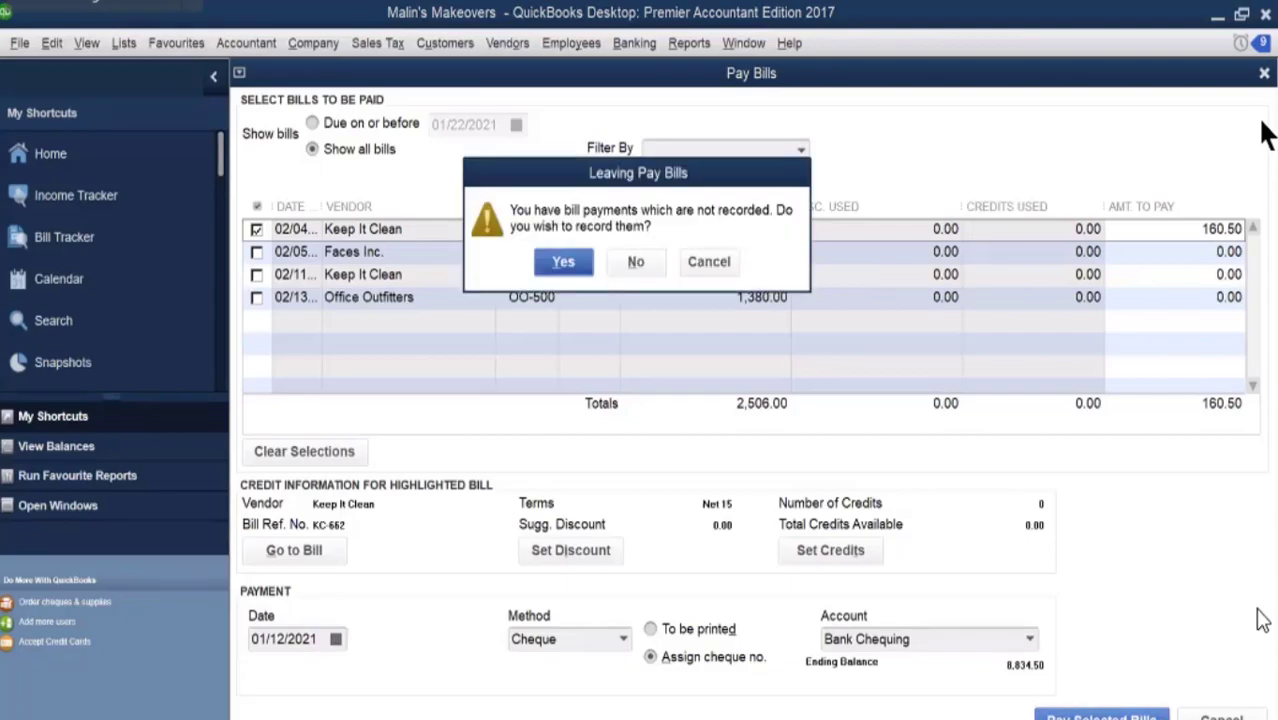
click(638, 263)
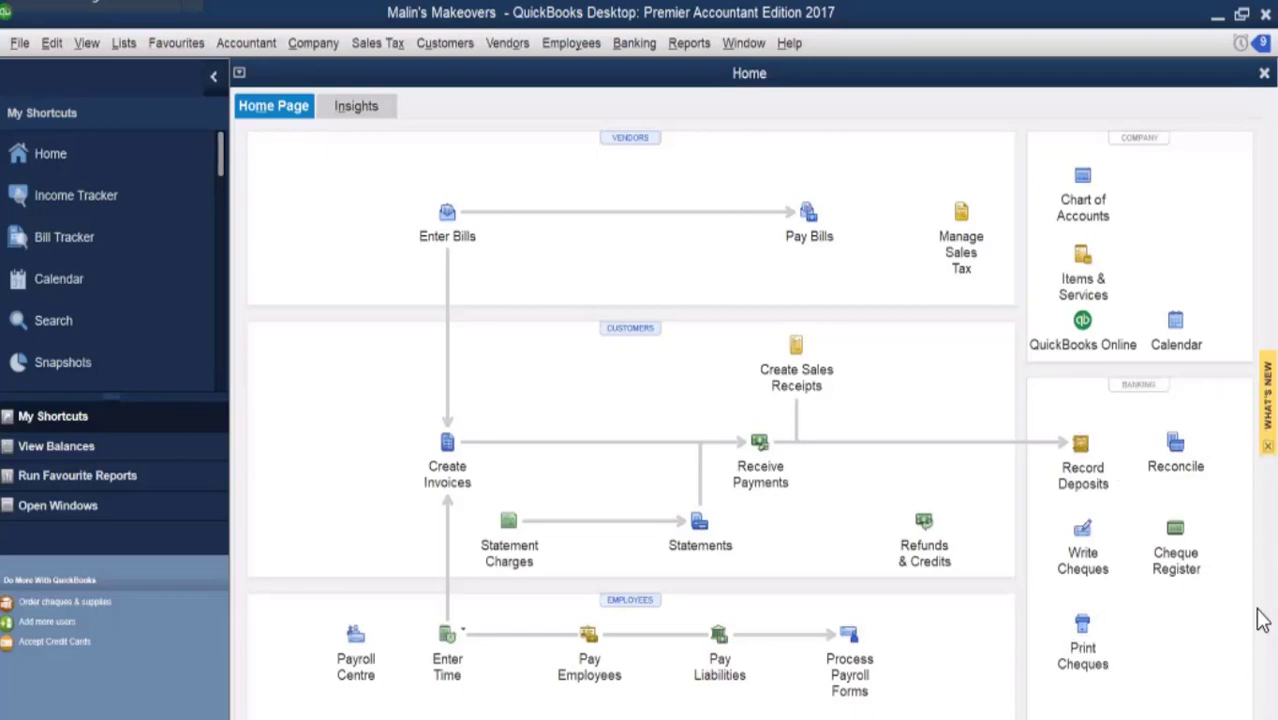
View the blank Write Cheques form and the print option for cheques, and return to the Home page.
click(1082, 535)
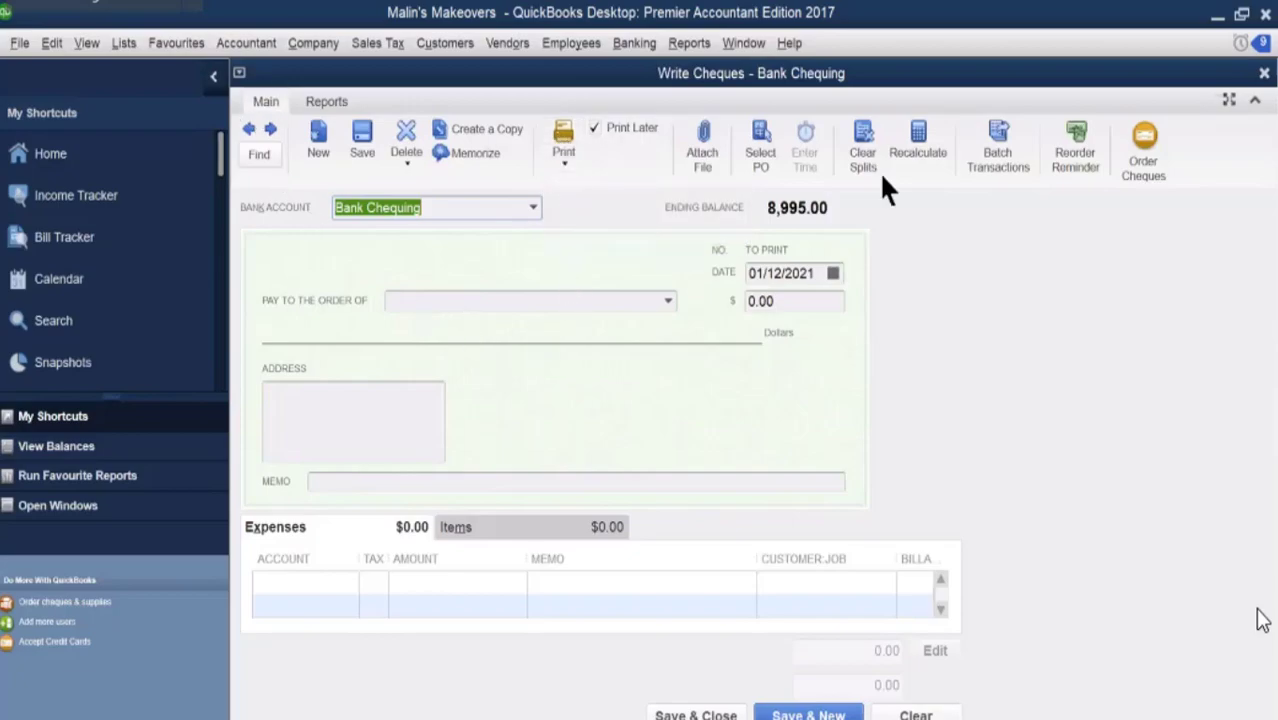
click(17, 45)
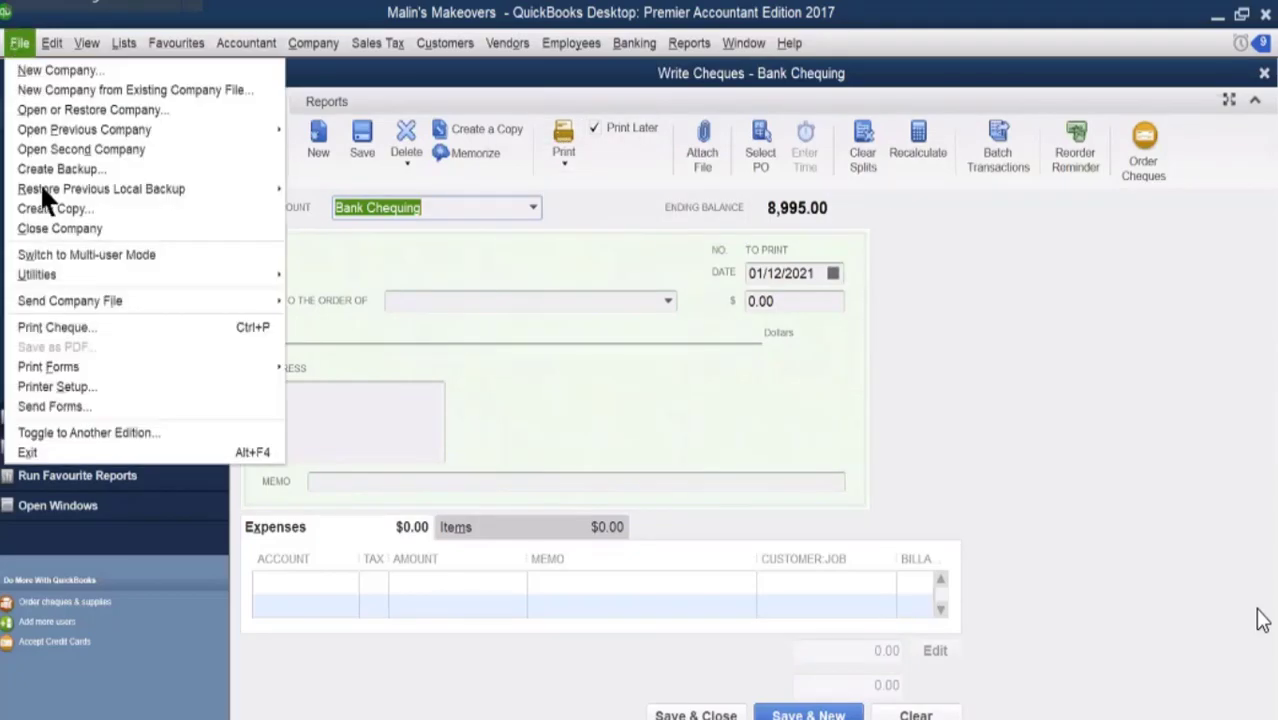
mouse_move(112, 380)
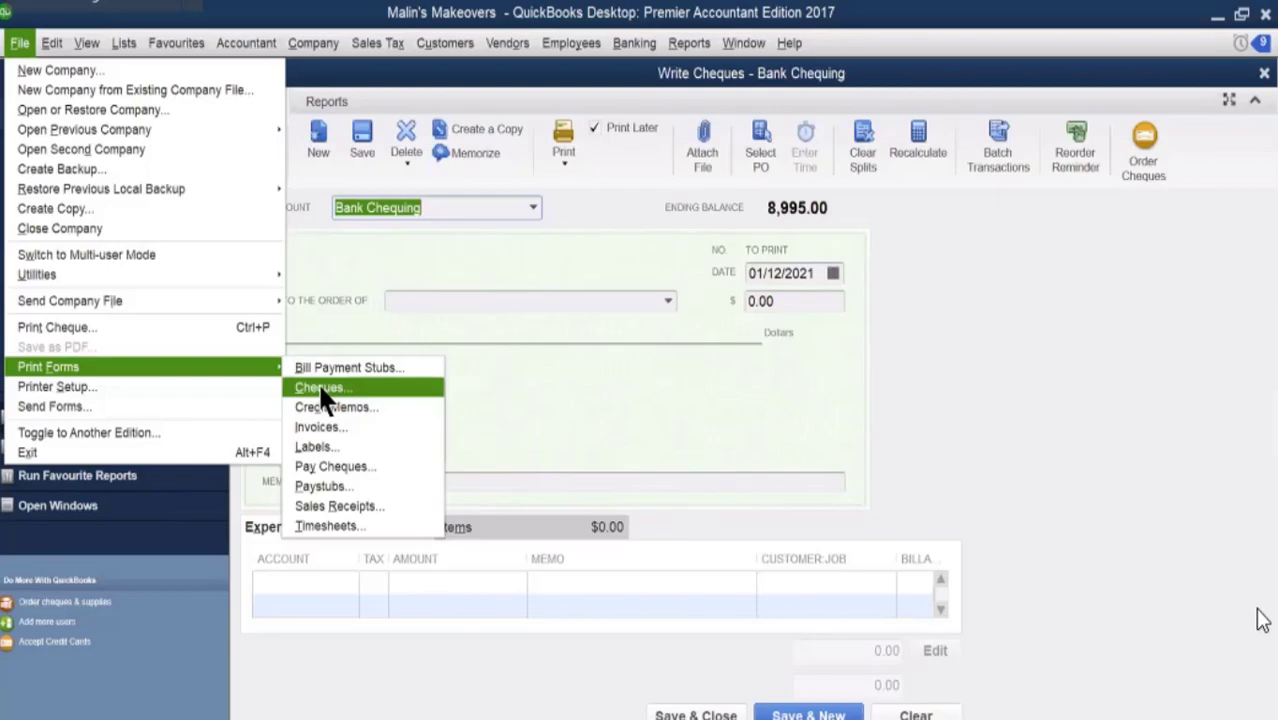
click(981, 376)
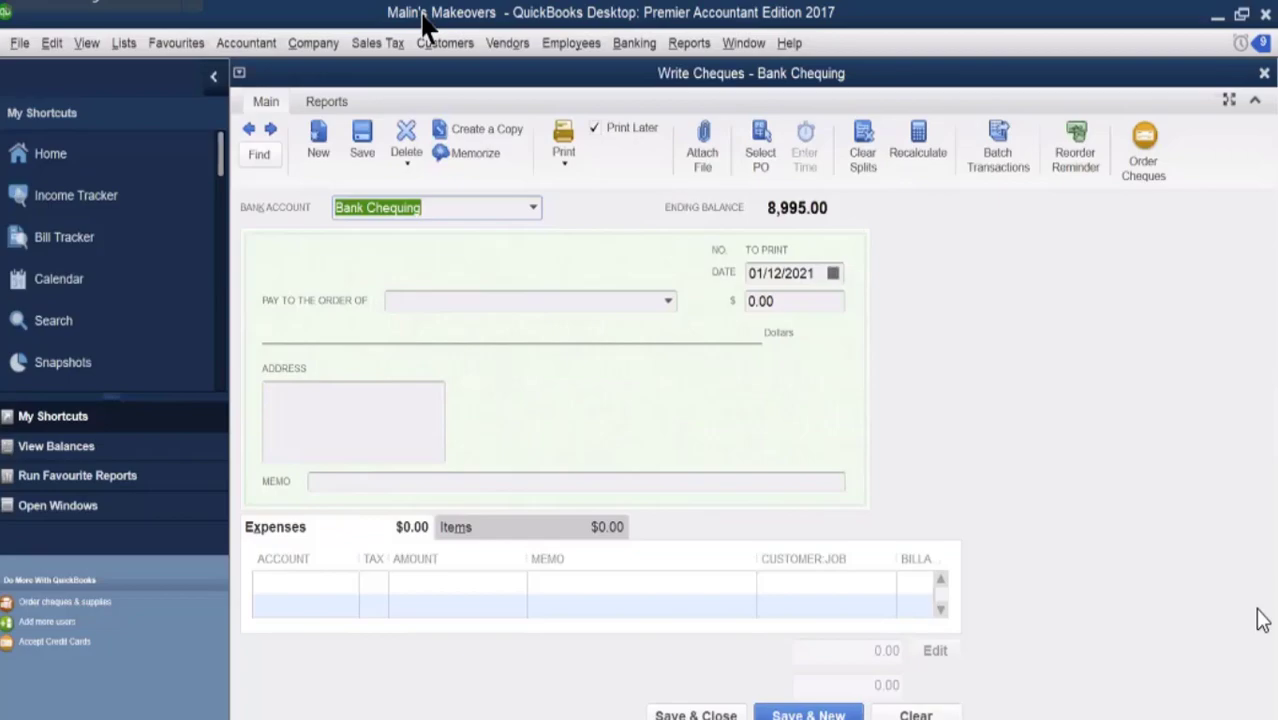
click(52, 166)
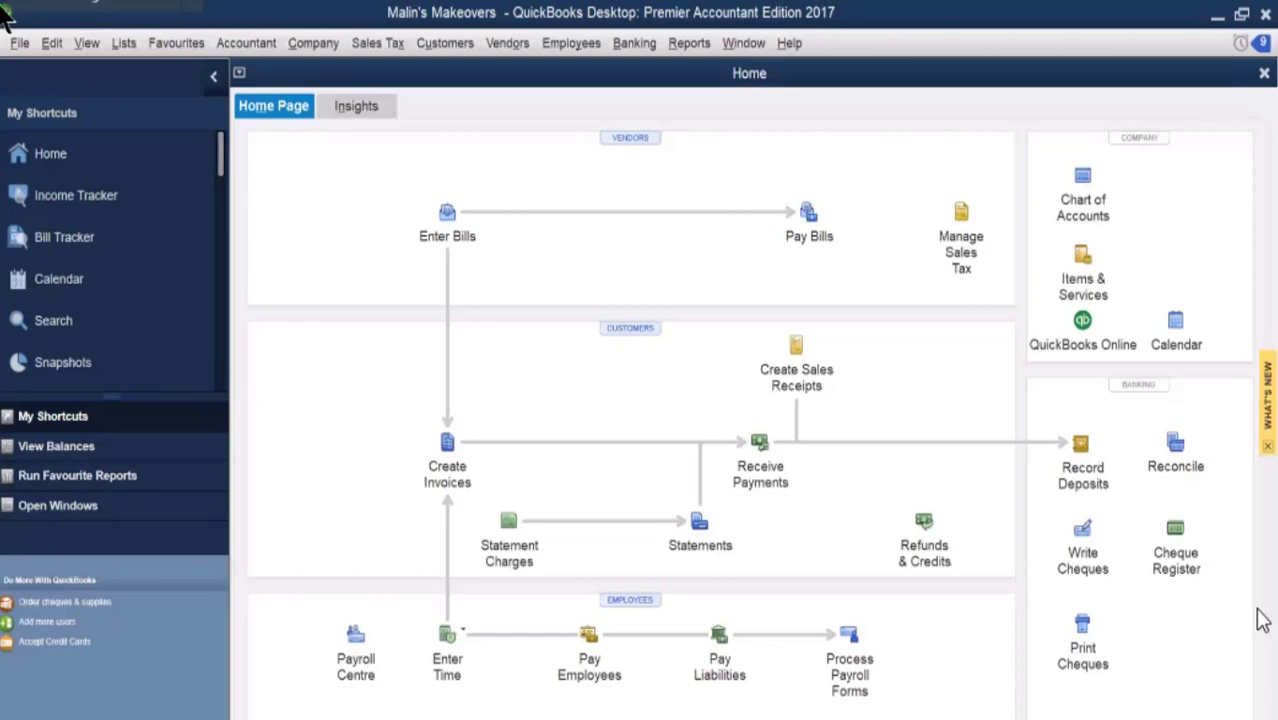
Start a new customer invoice for AIM International.
click(447, 444)
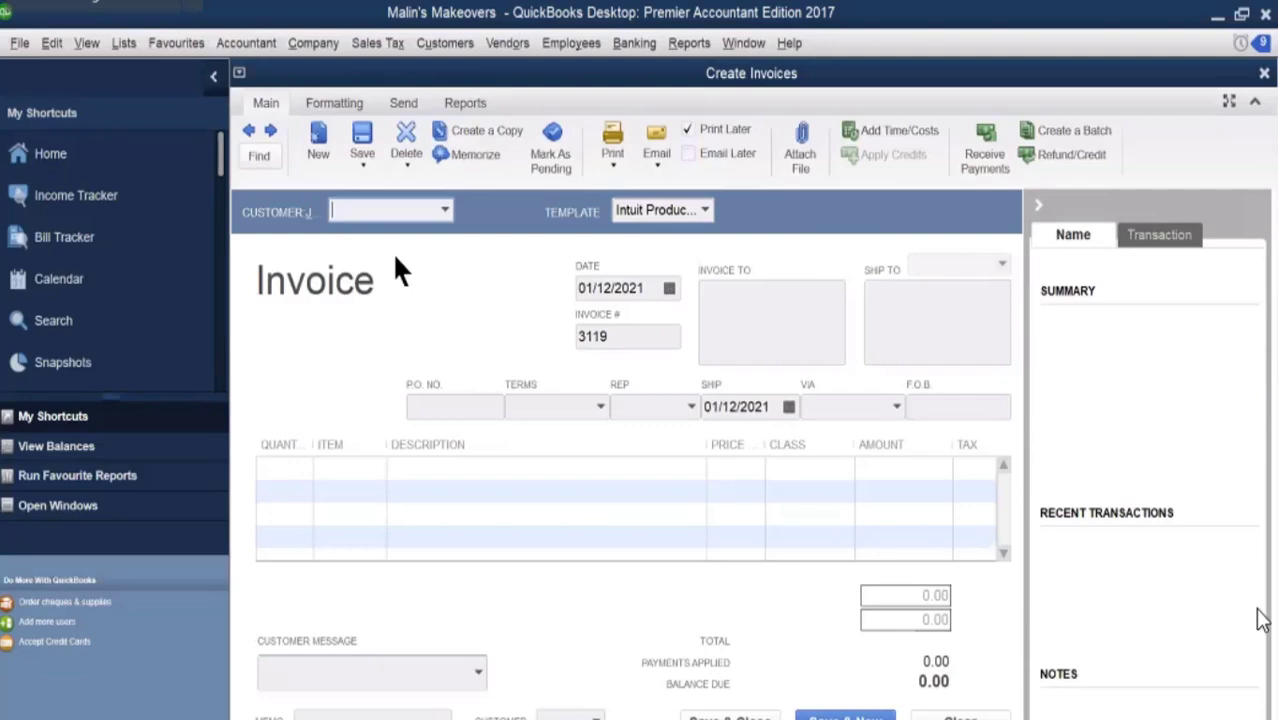
click(445, 212)
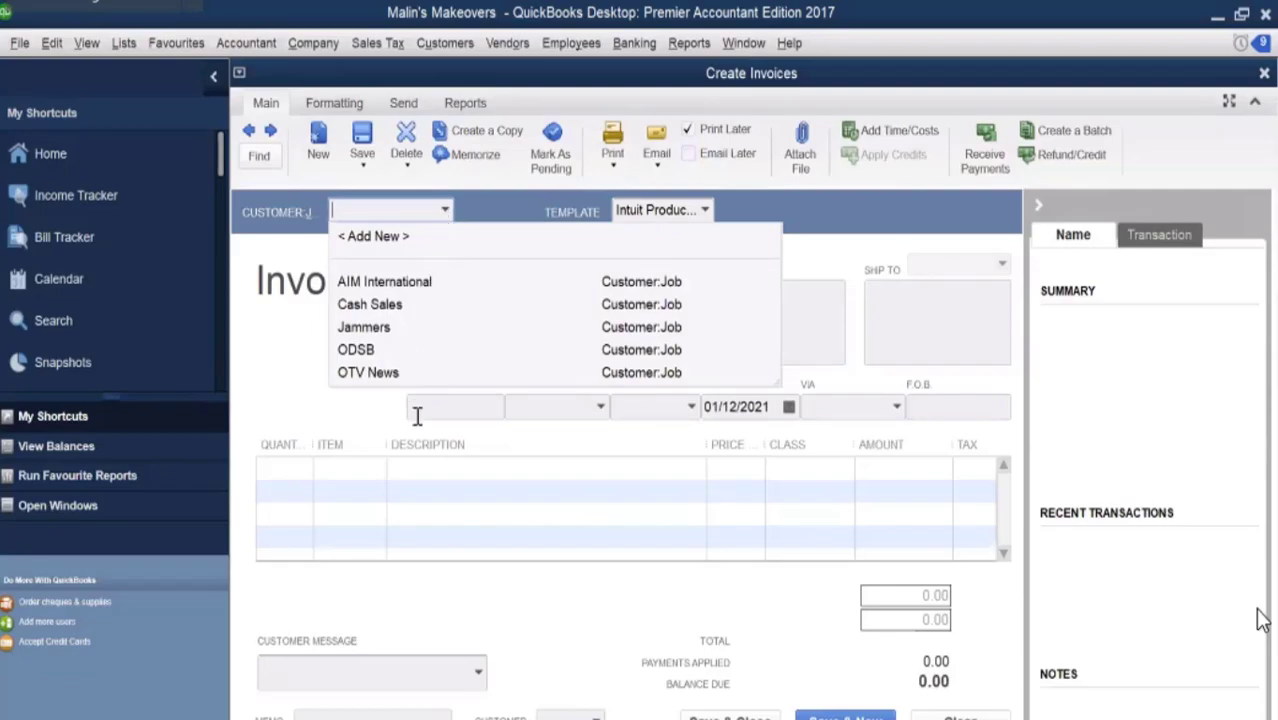
click(401, 283)
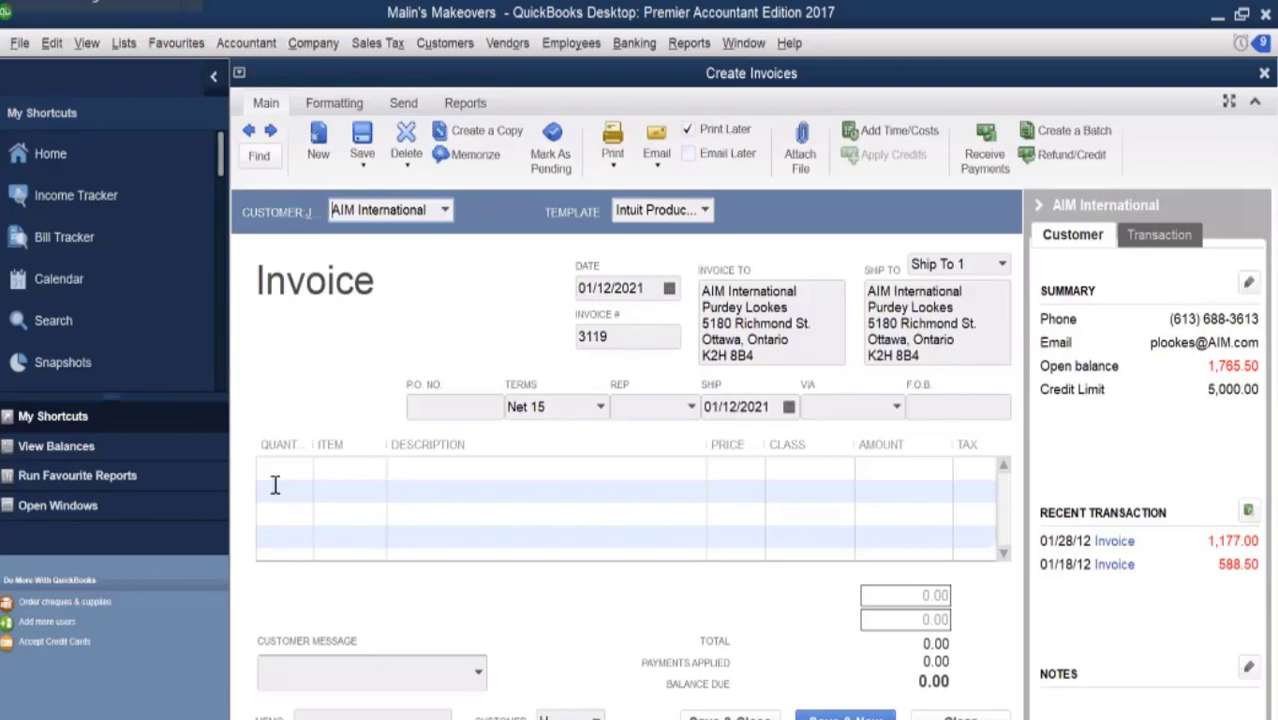
Add a Clothing style consultation line with quantity 3, and clear and close the invoice without saving.
click(362, 468)
click(376, 470)
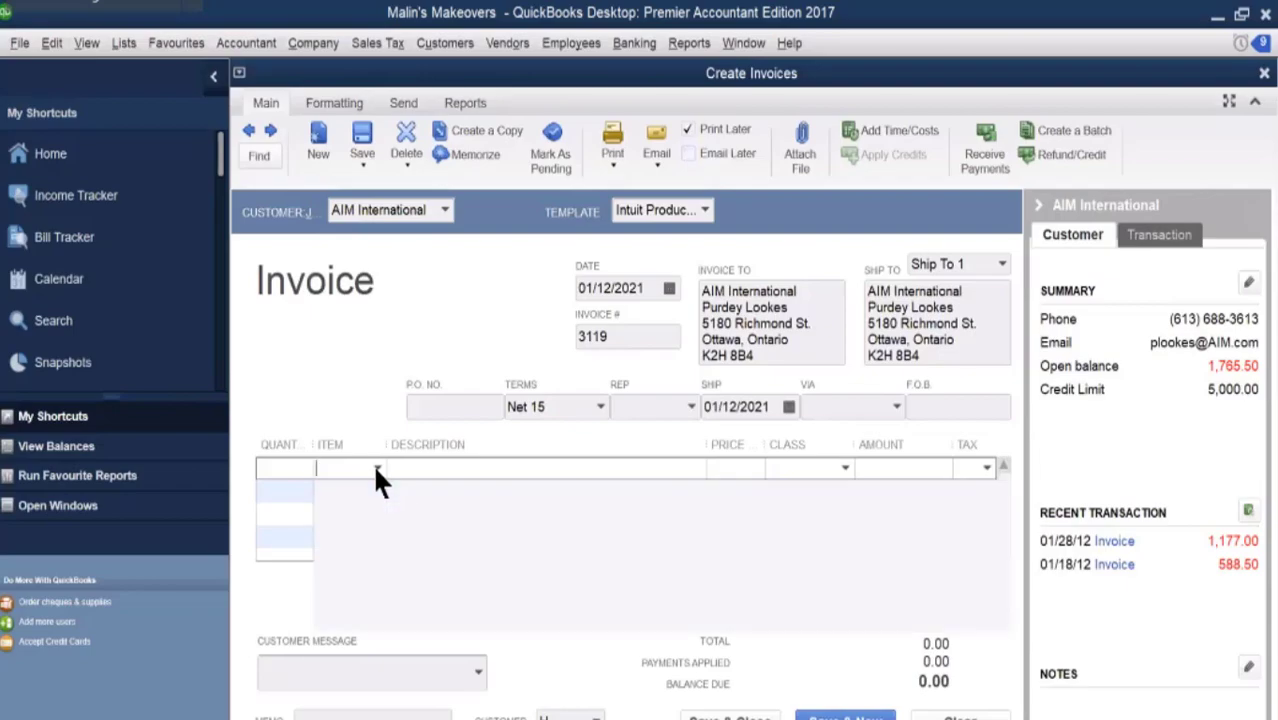
click(376, 470)
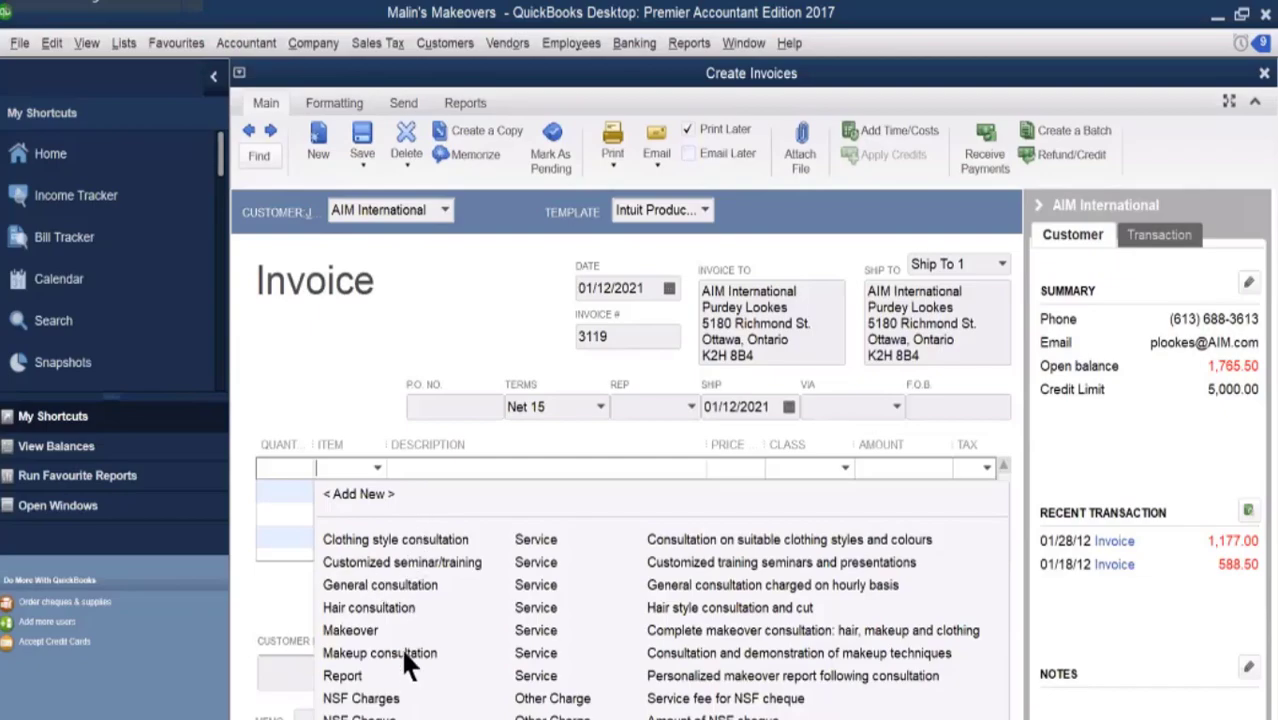
click(404, 540)
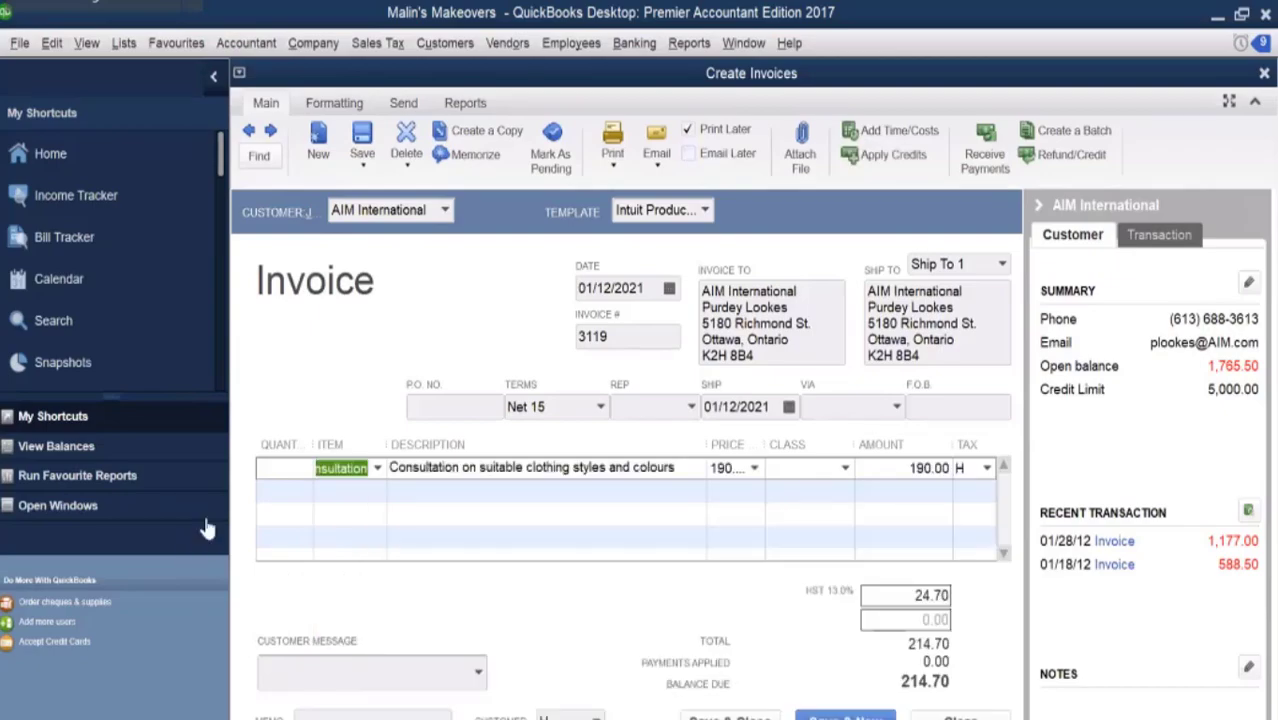
click(267, 466)
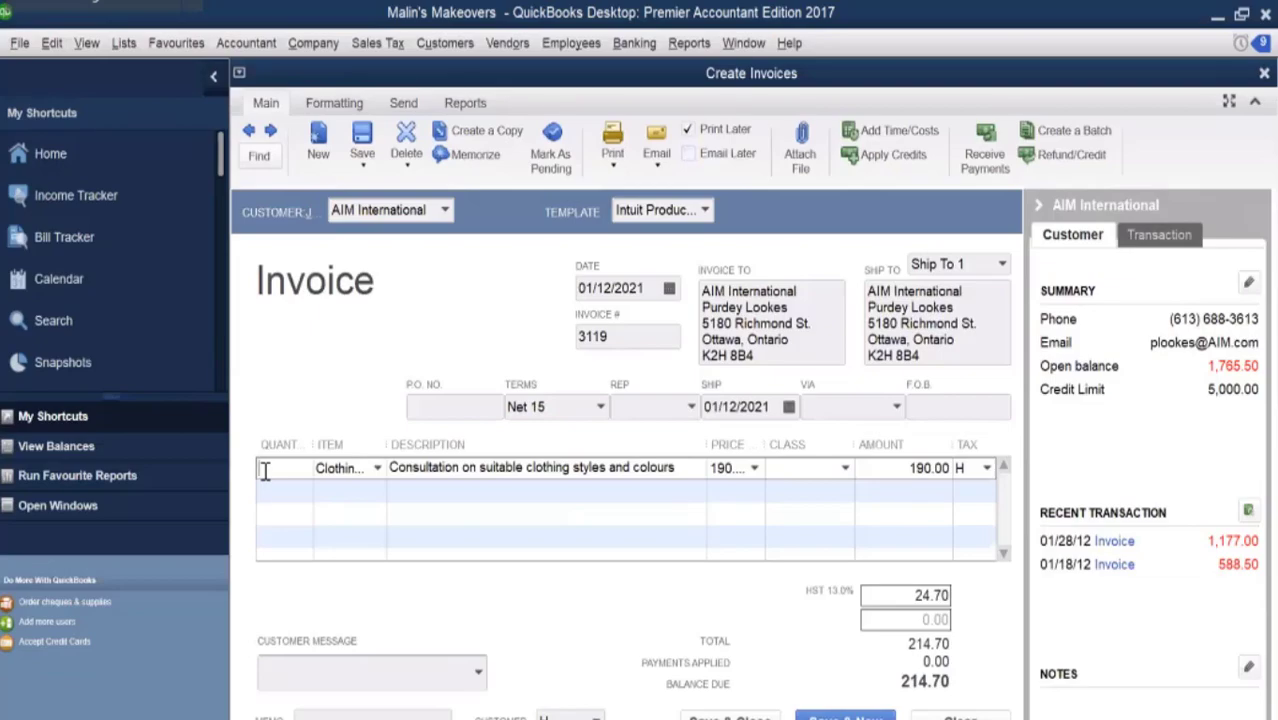
text(3)
click(748, 483)
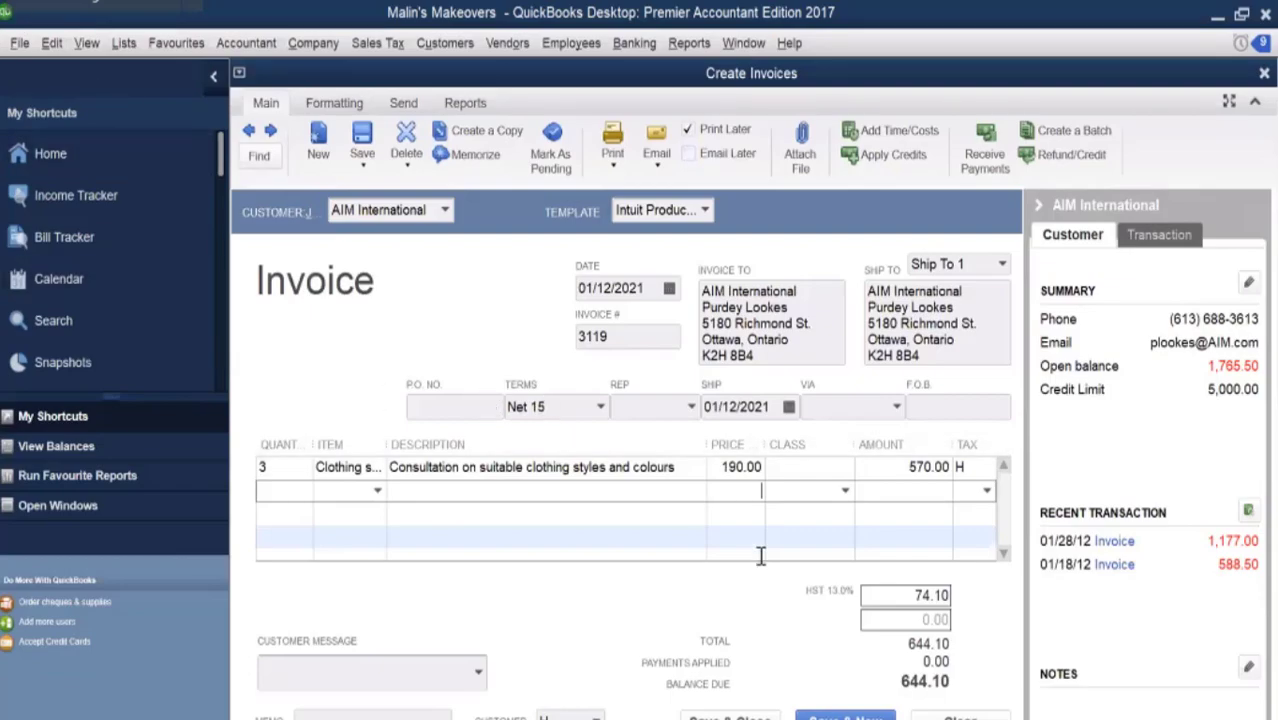
click(958, 714)
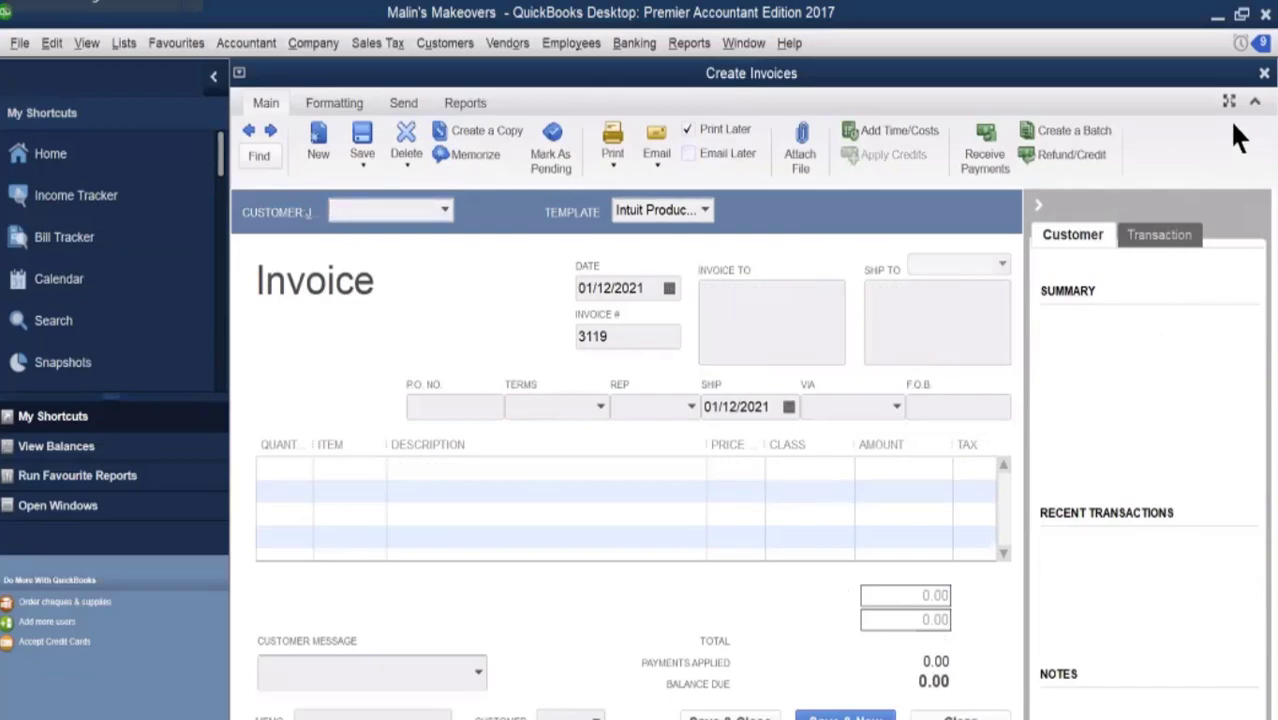
click(1264, 74)
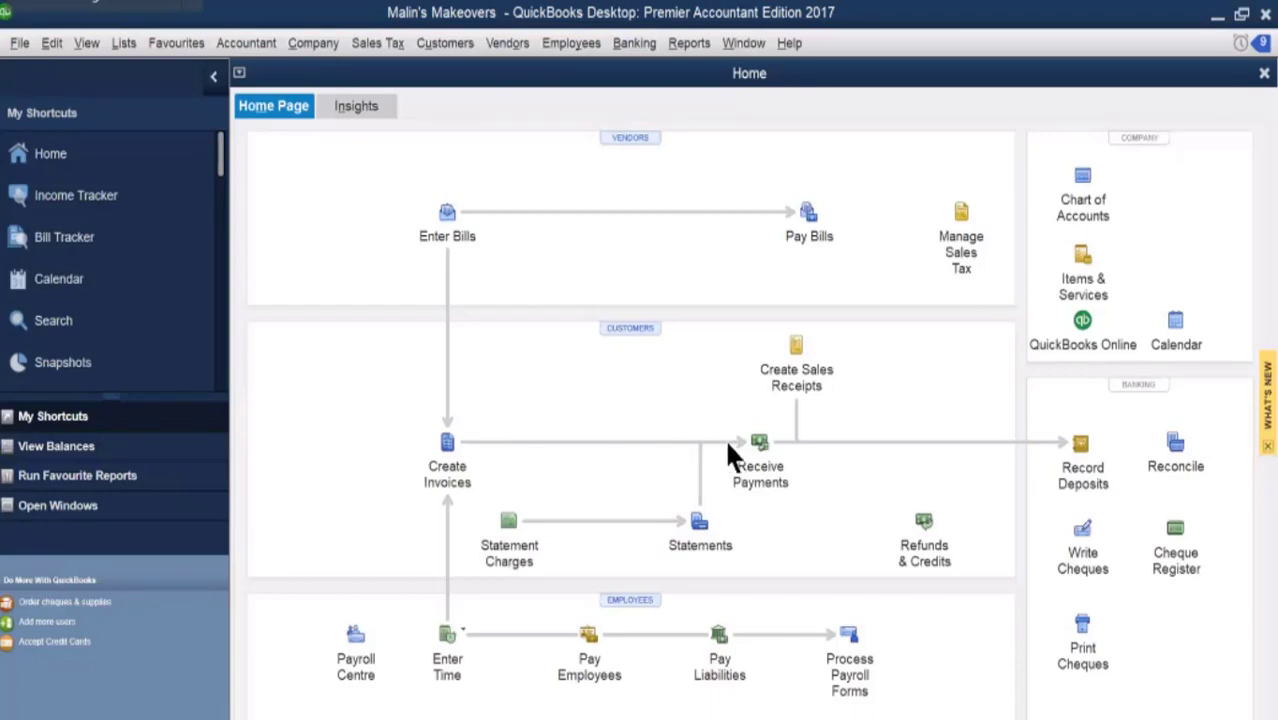
Enter a 2,000.00 cash payment received from AIM International, and clear the payment form without saving.
click(759, 441)
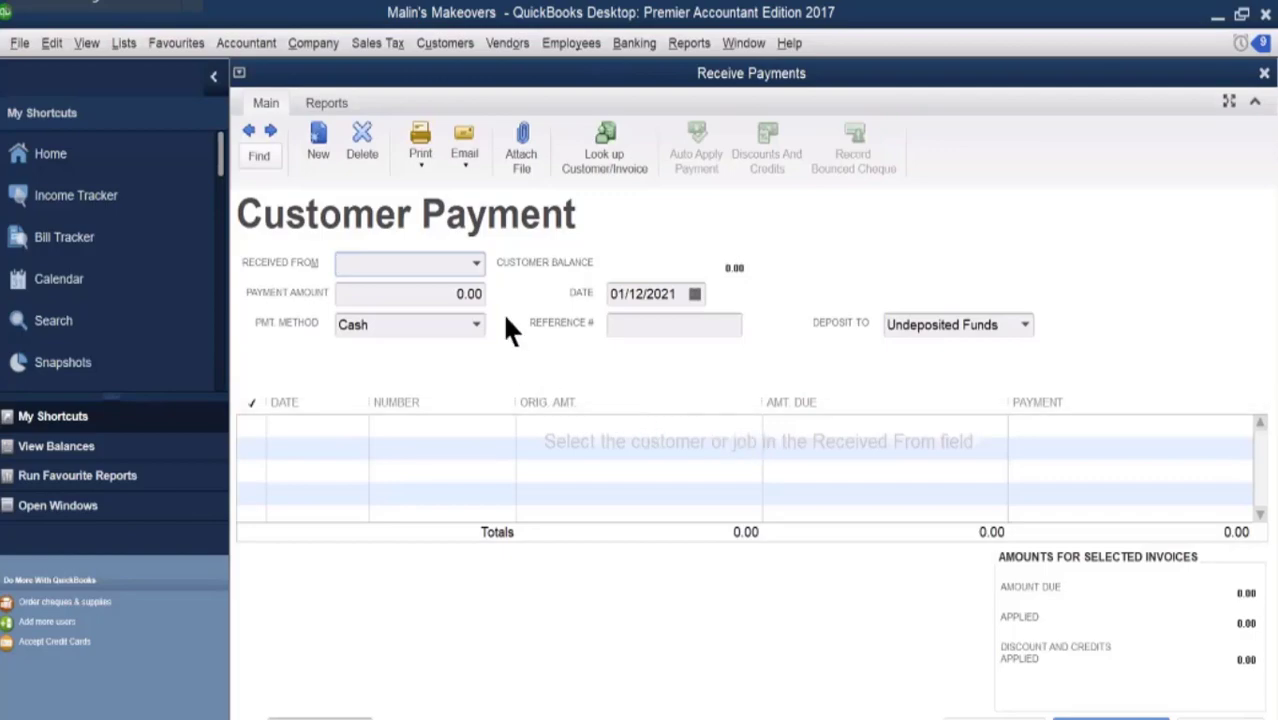
click(478, 264)
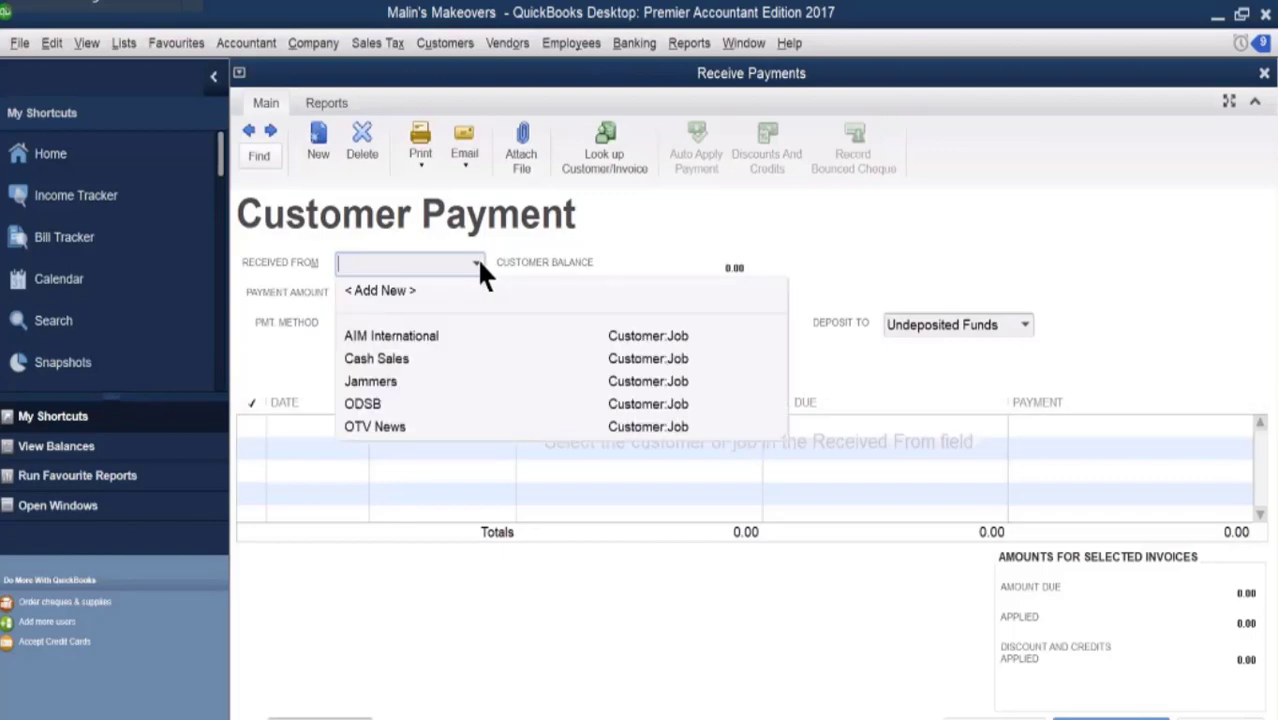
click(436, 340)
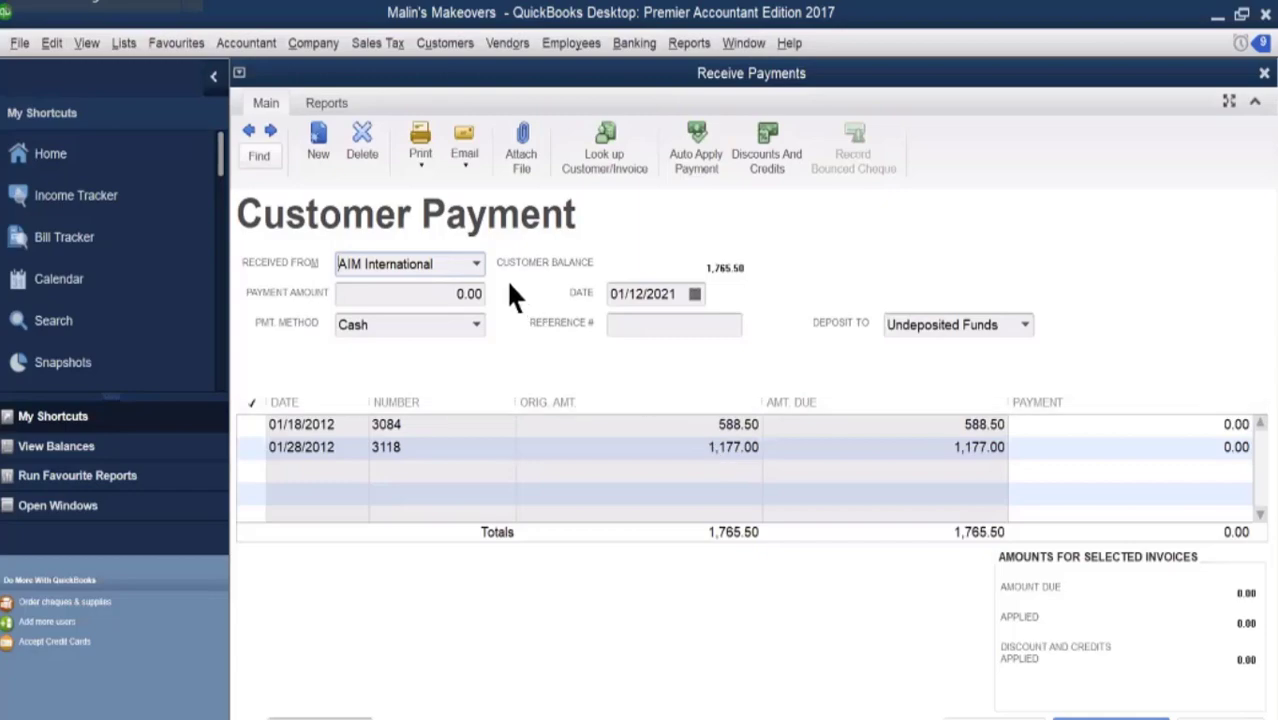
click(450, 296)
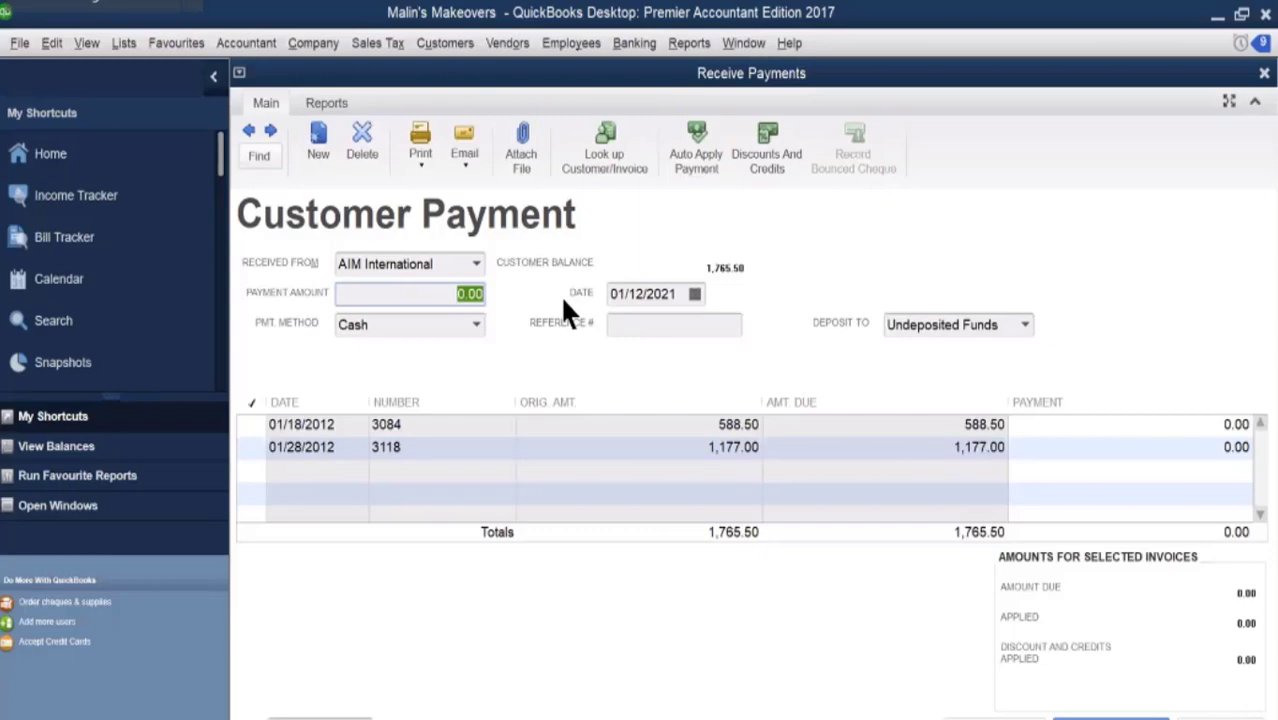
text(2000)
key(Tab)
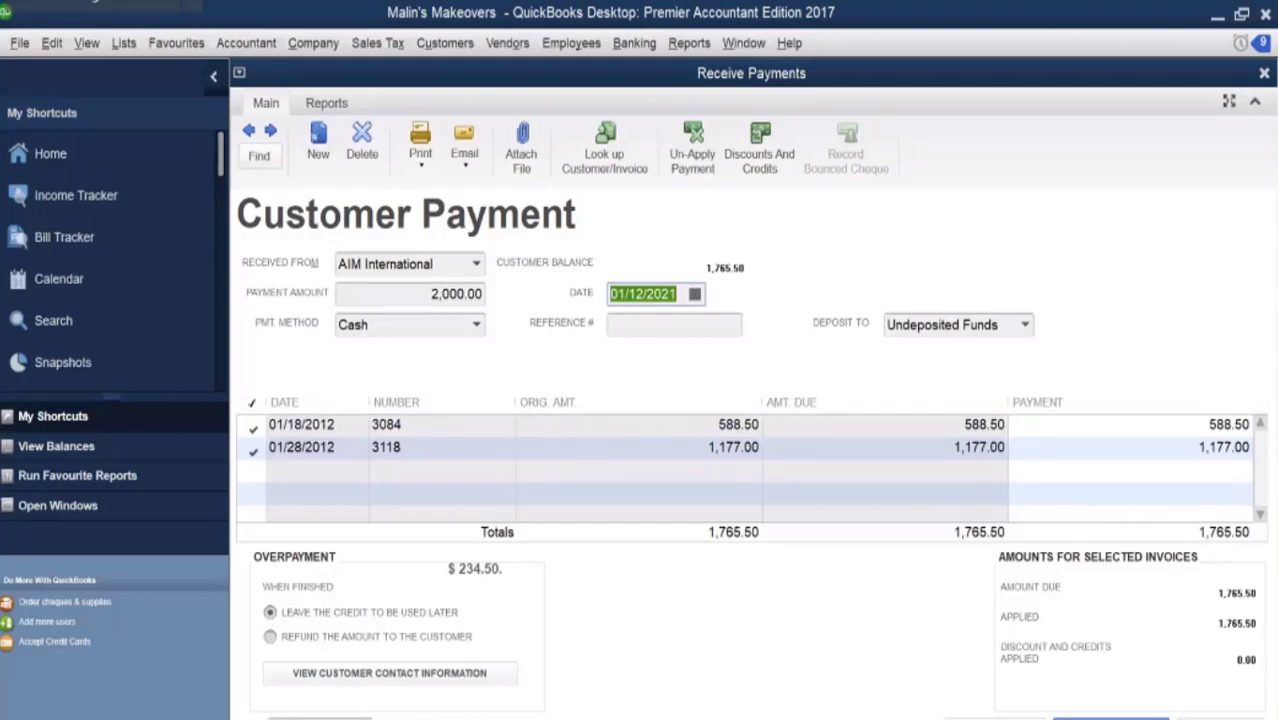
click(1205, 718)
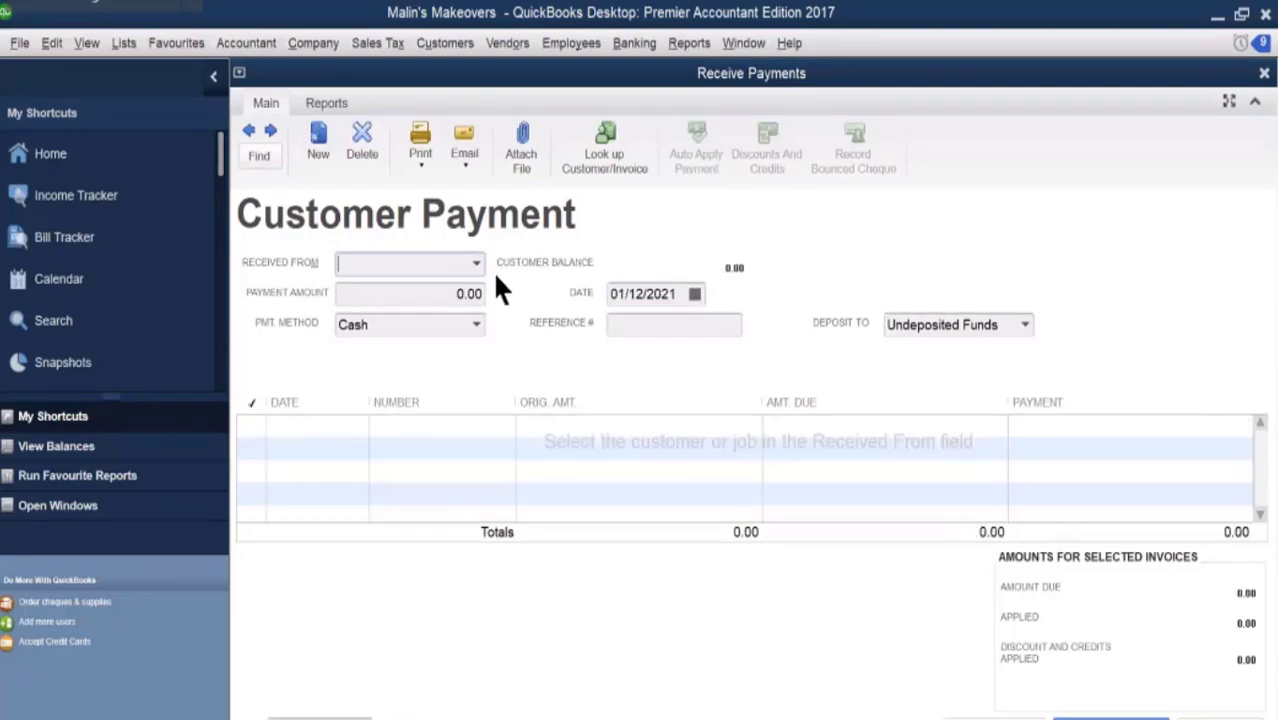
click(437, 292)
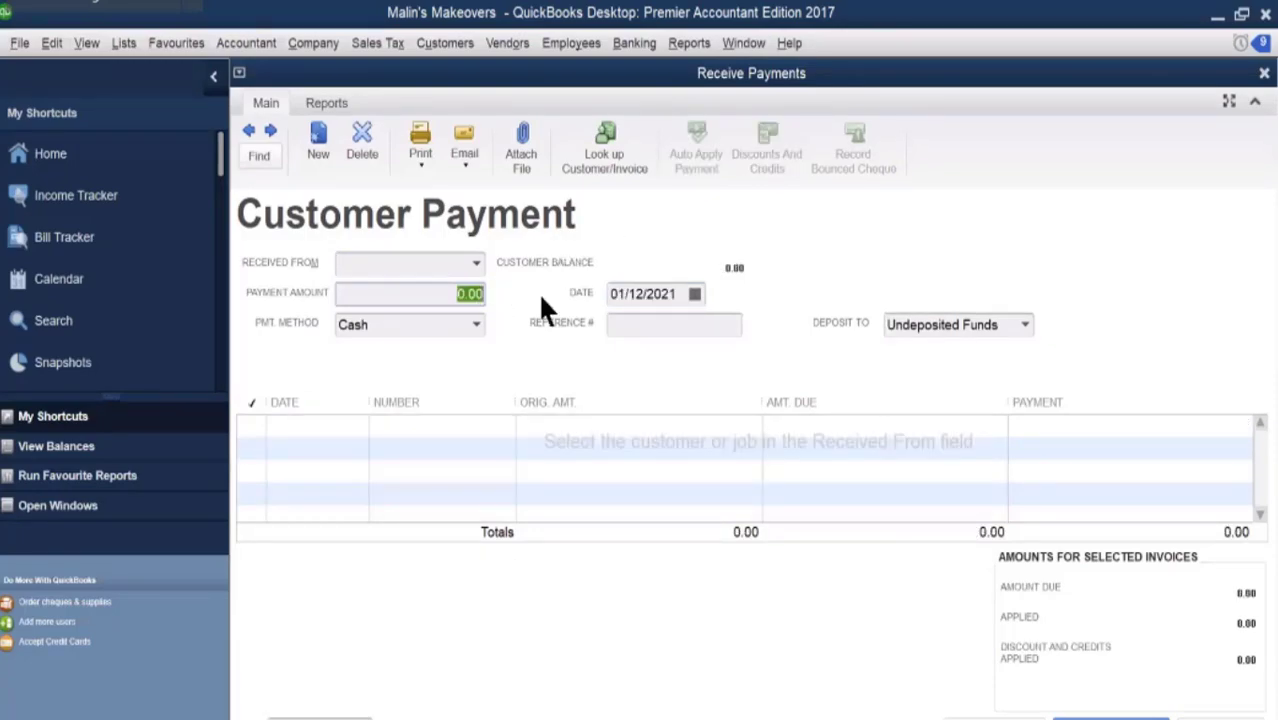
text(1500)
key(Tab)
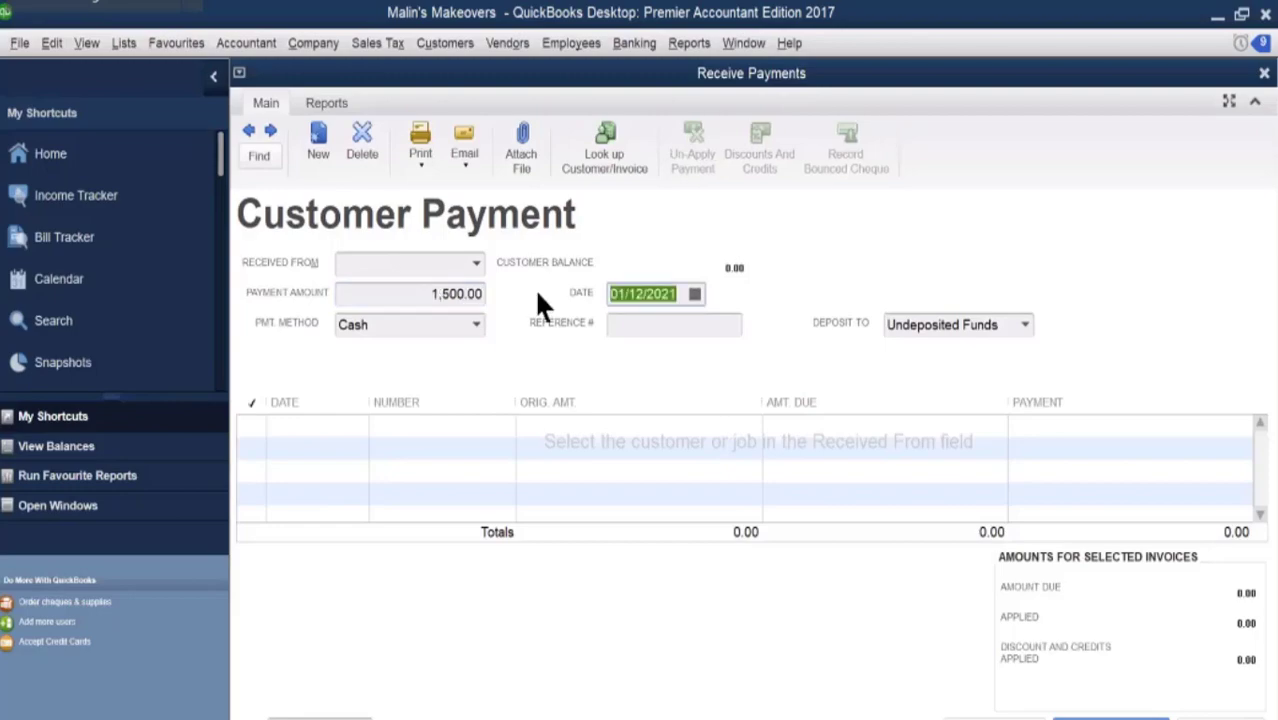
drag(440, 298, 546, 296)
key(BackSpace)
Enter a customer payment of 1,500.00 received from AIM International.
click(475, 263)
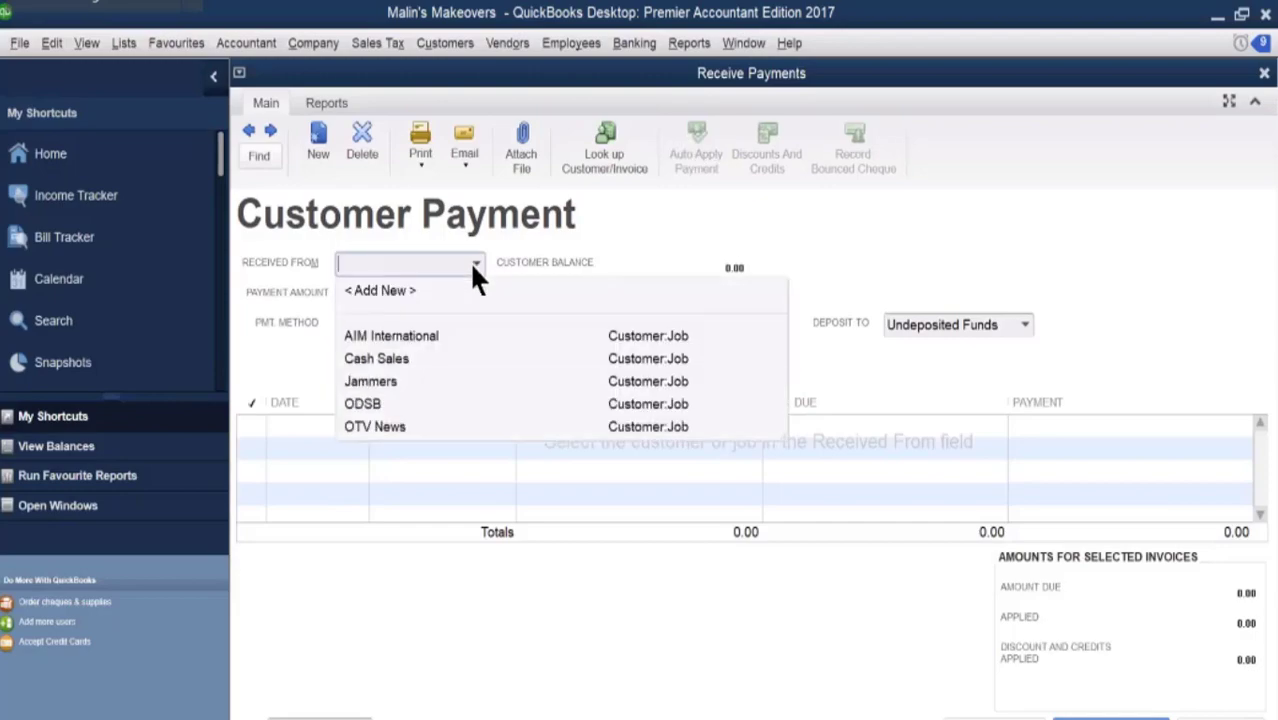
click(424, 337)
click(406, 296)
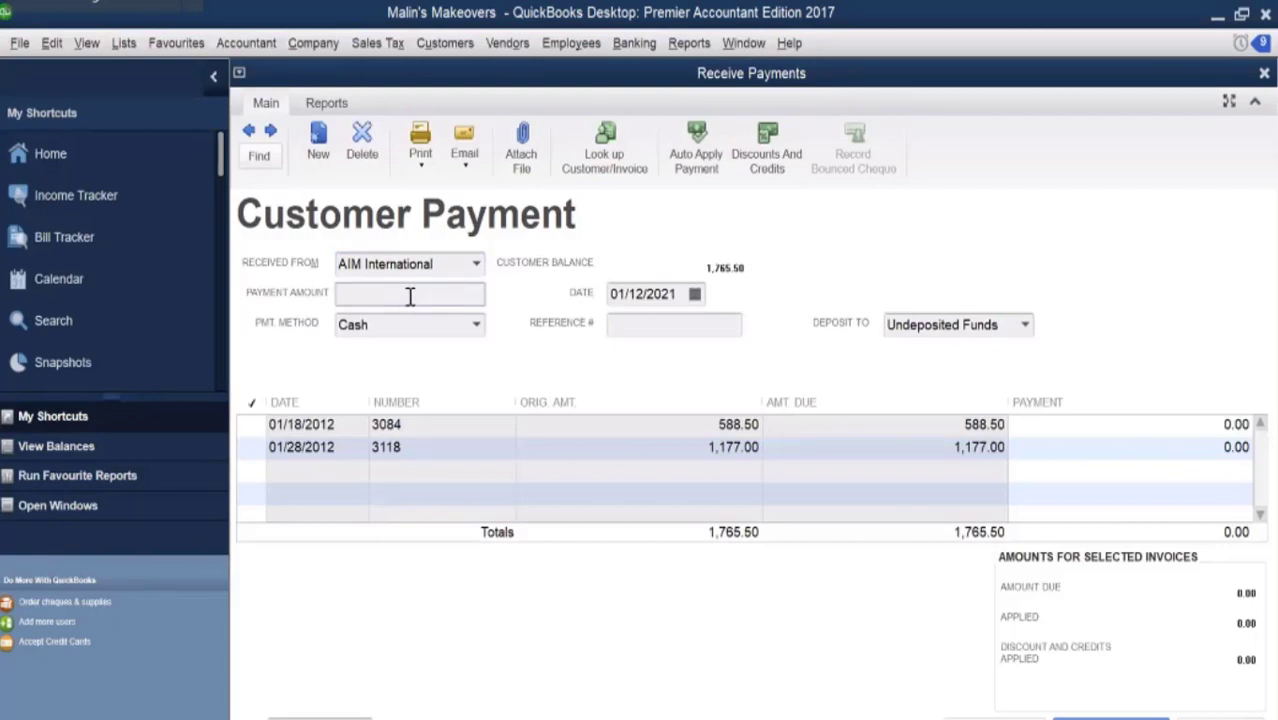
text(16)
key(BackSpace)
text(500)
key(Tab)
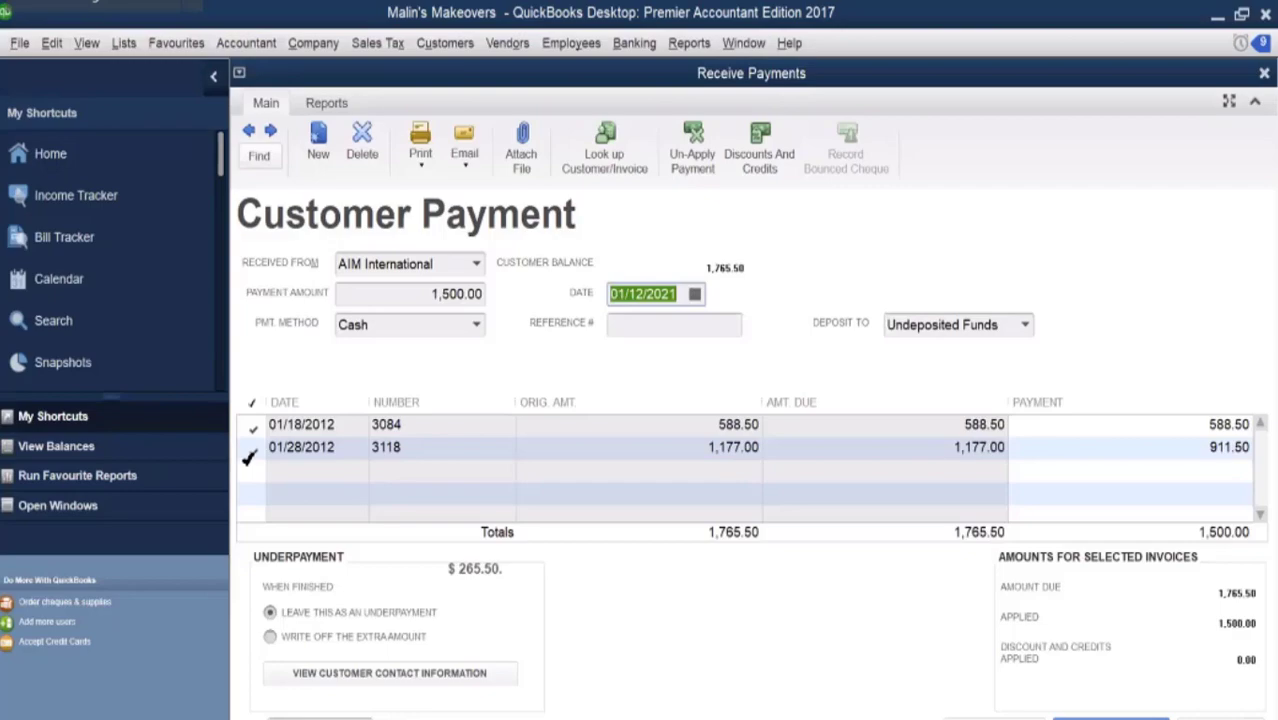
Clear the payment amount and apply the AIM International payment to invoice 3084 only, at 588.50.
click(412, 294)
key(BackSpace)
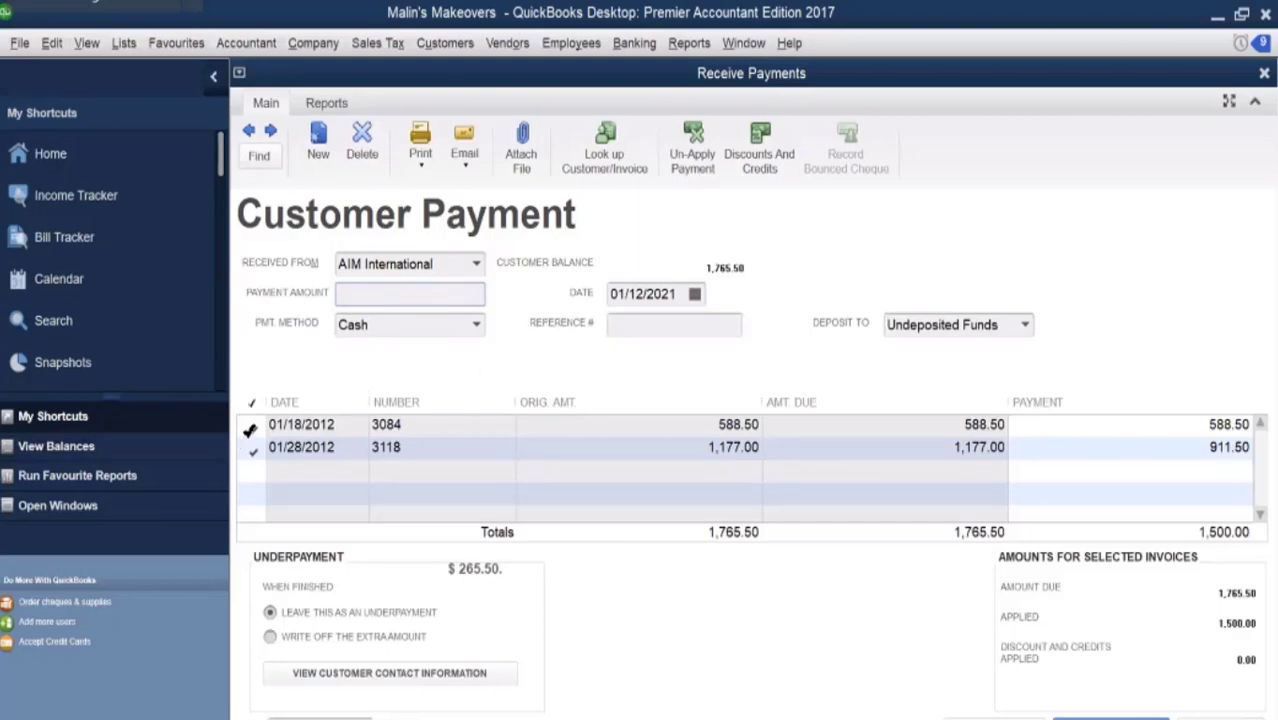
click(250, 425)
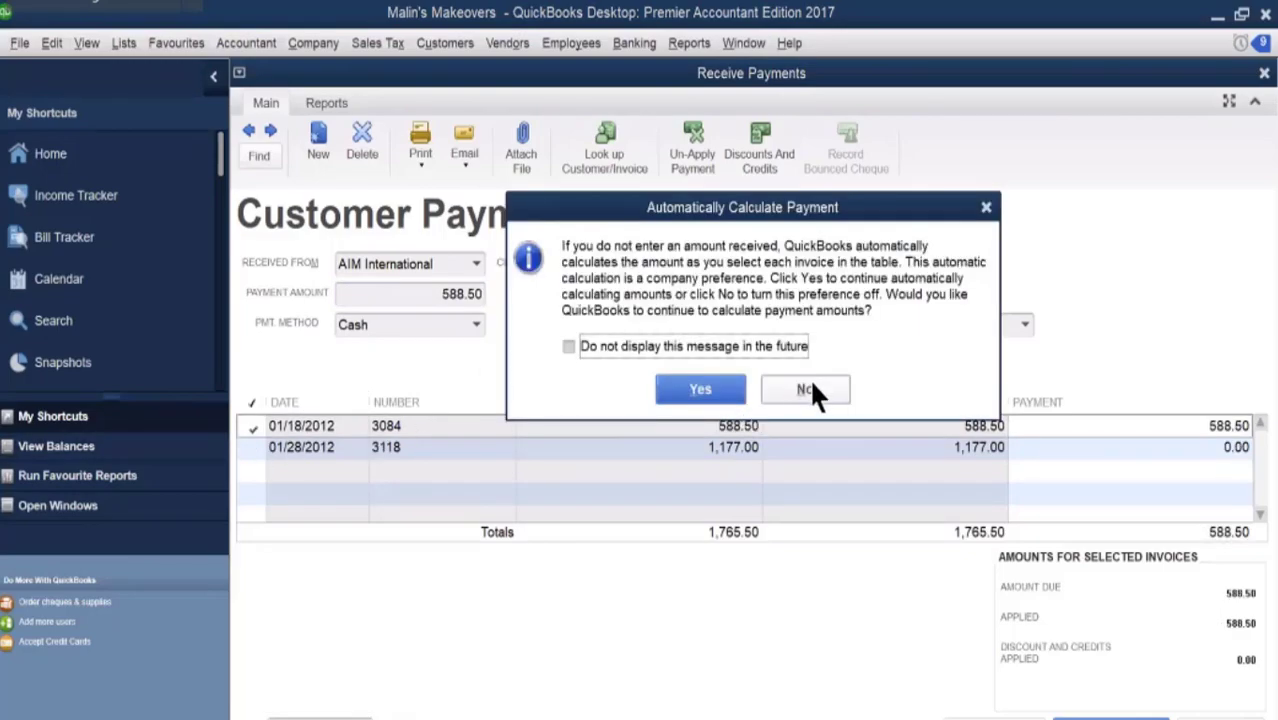
key(Return)
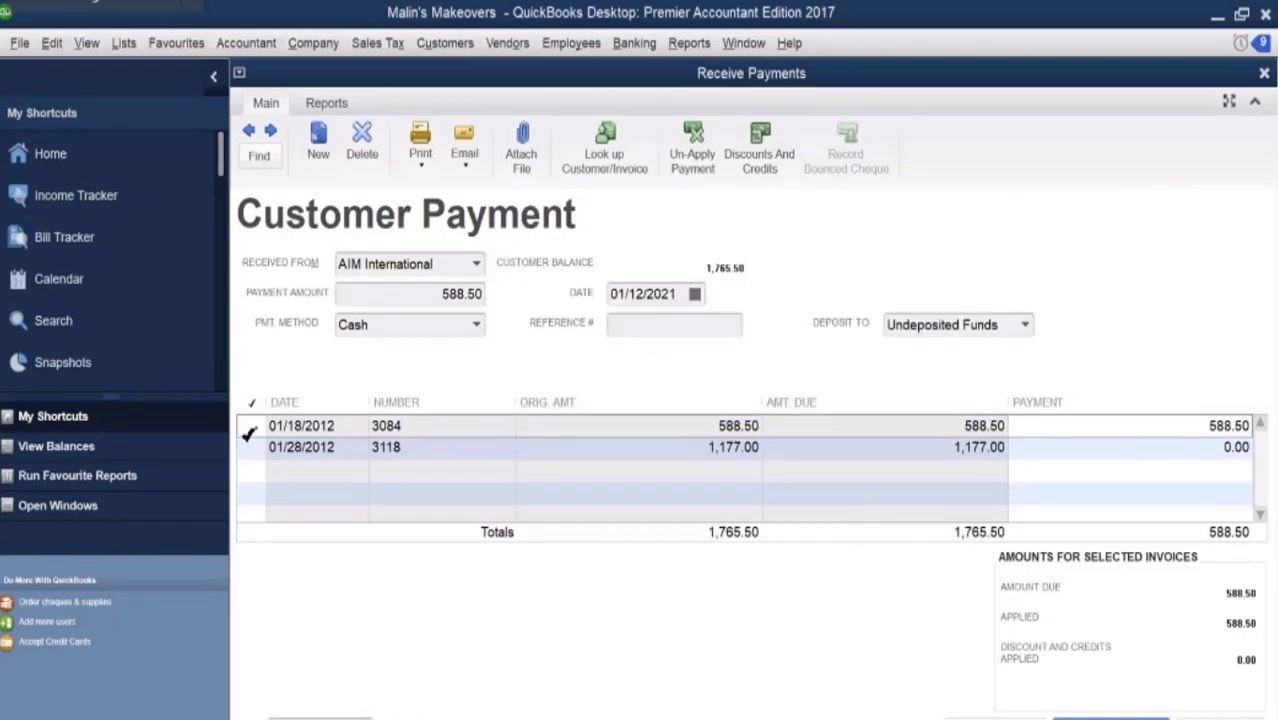
Remove the payment amount, clear the customer payment form without saving, and close it.
click(478, 295)
key(BackSpace)
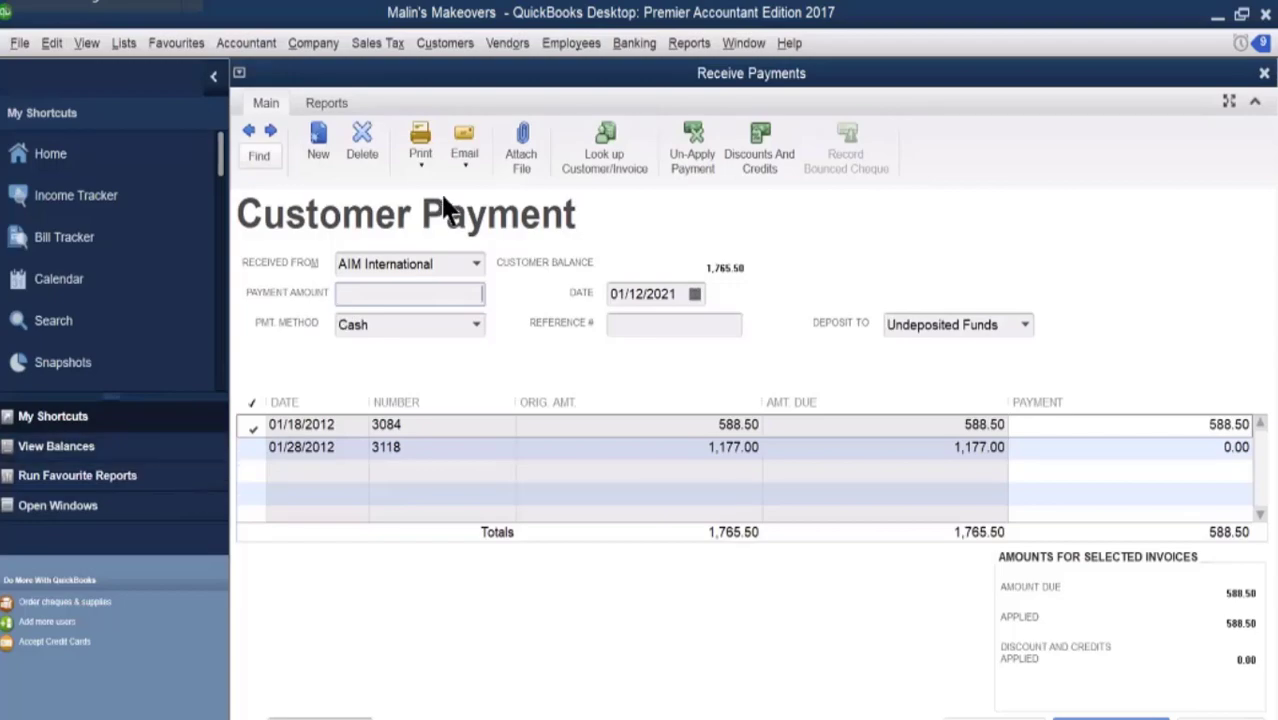
click(1219, 718)
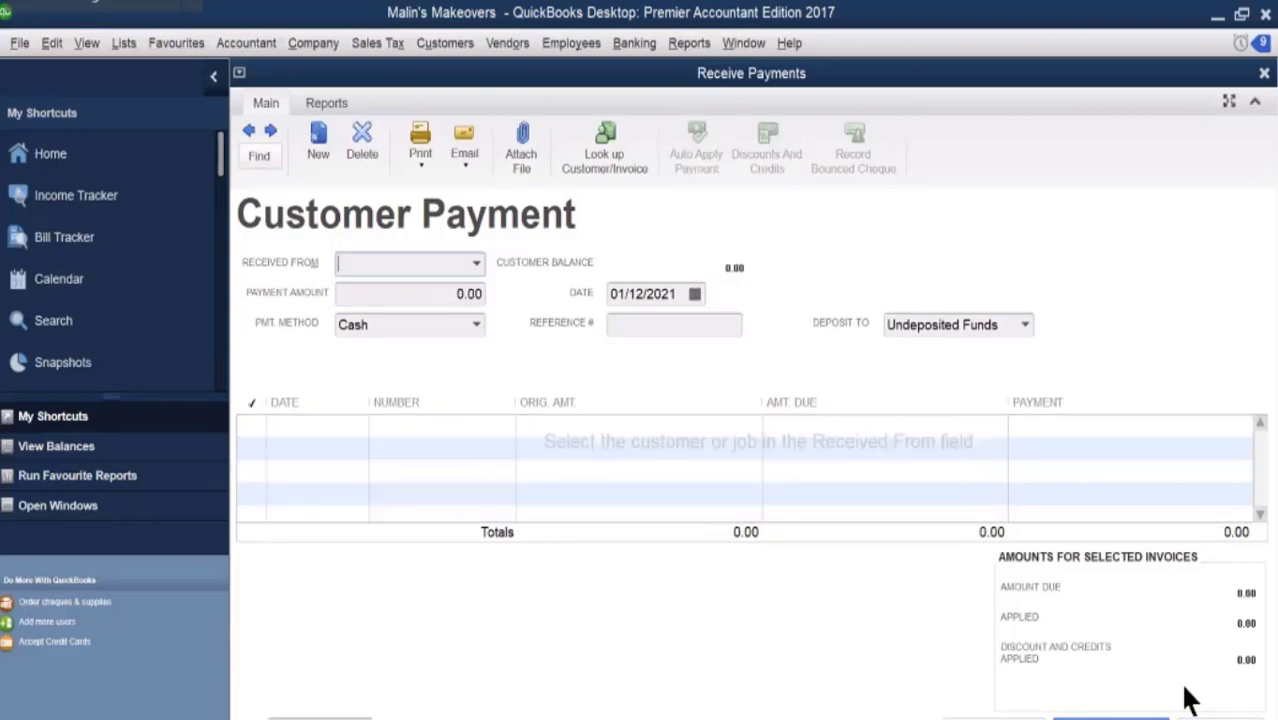
click(1264, 72)
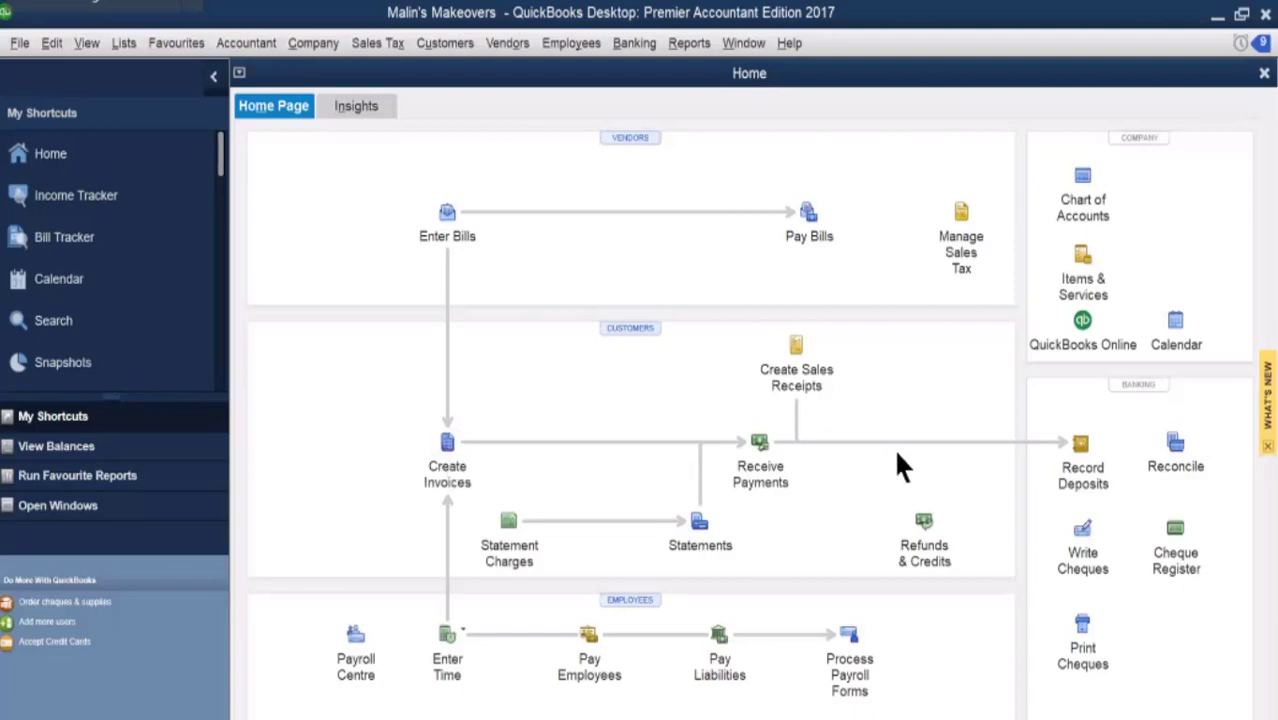
Start a sales receipt with Bank Chequing as the deposit account, and close it without saving.
click(795, 352)
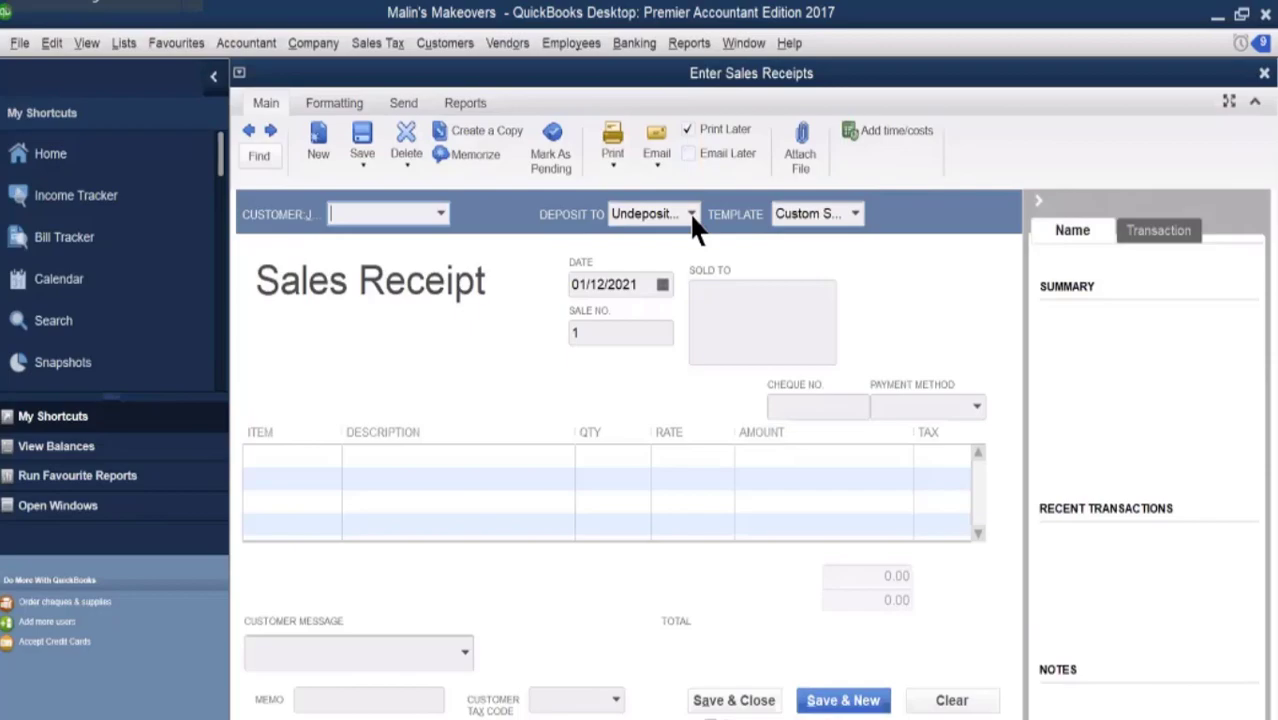
click(691, 214)
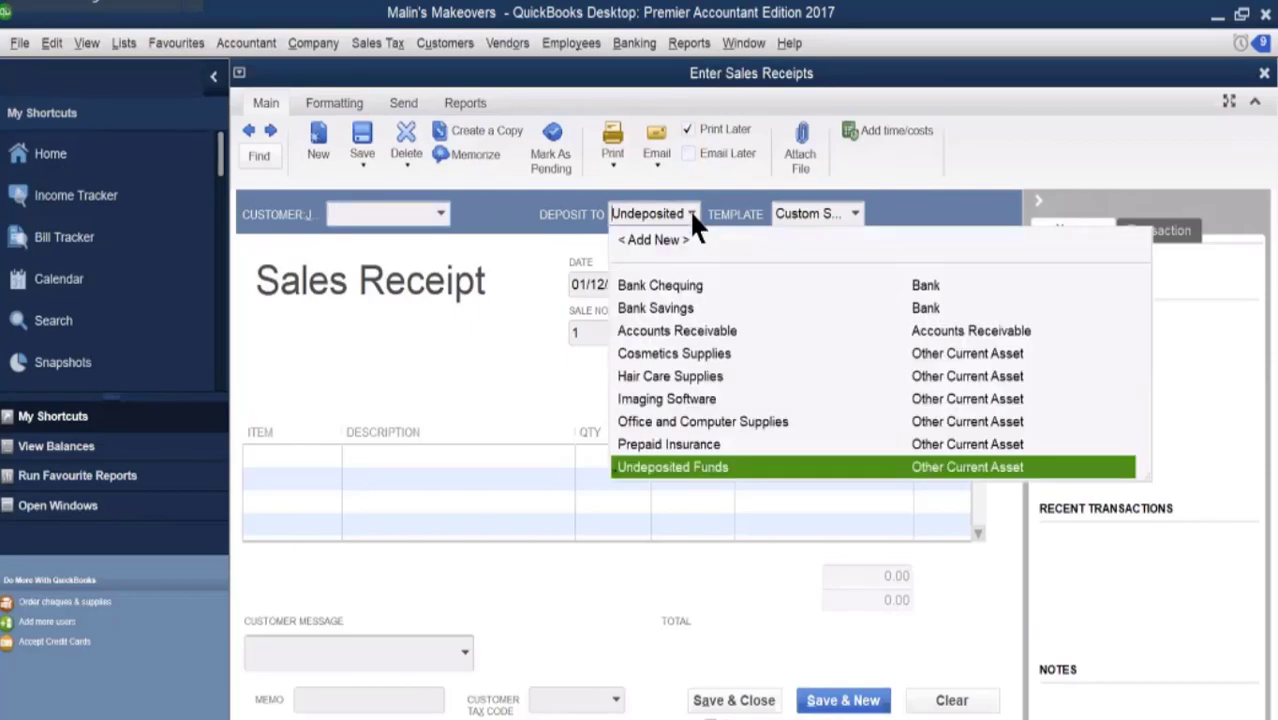
click(690, 290)
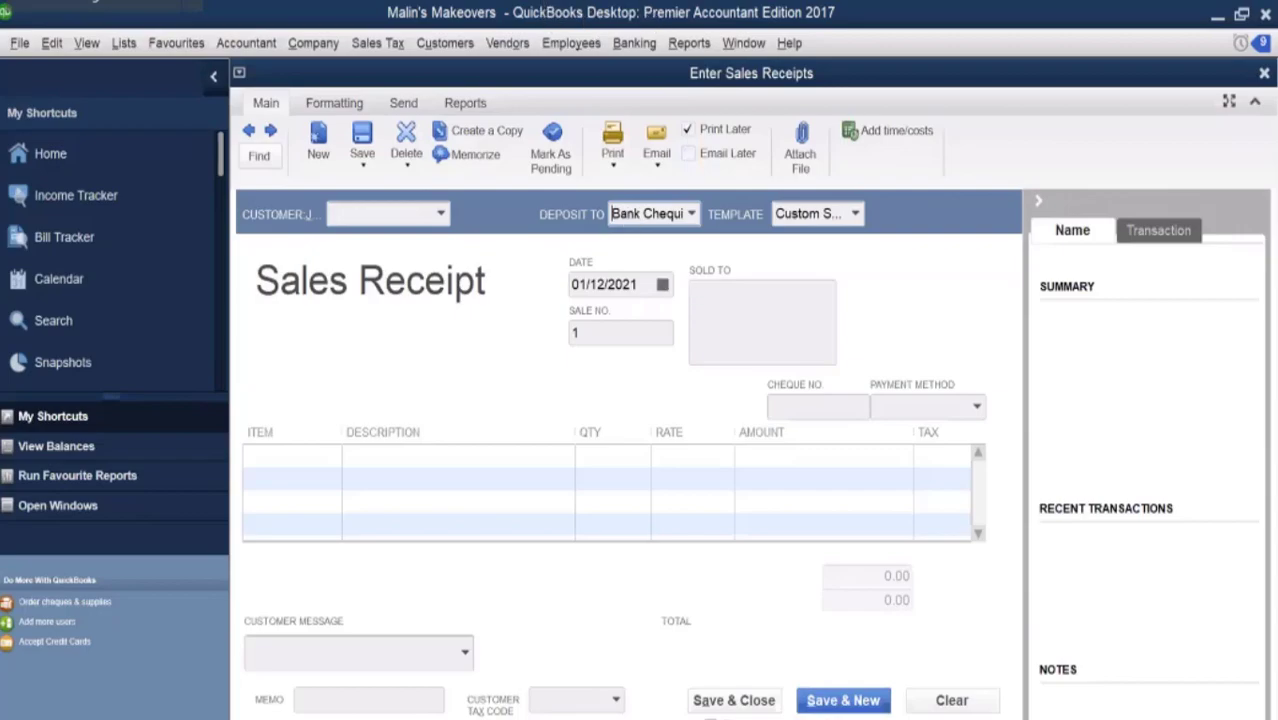
click(1264, 74)
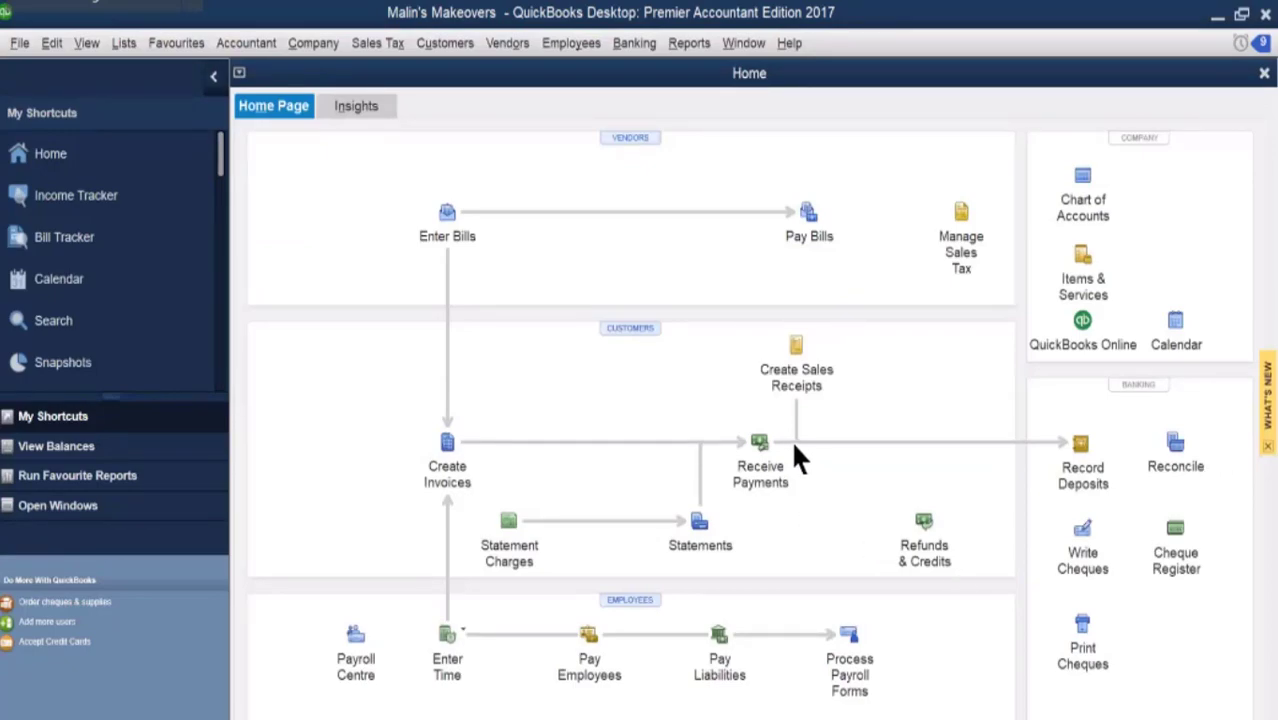
View the blank form for recording bank deposits and close it.
click(1083, 449)
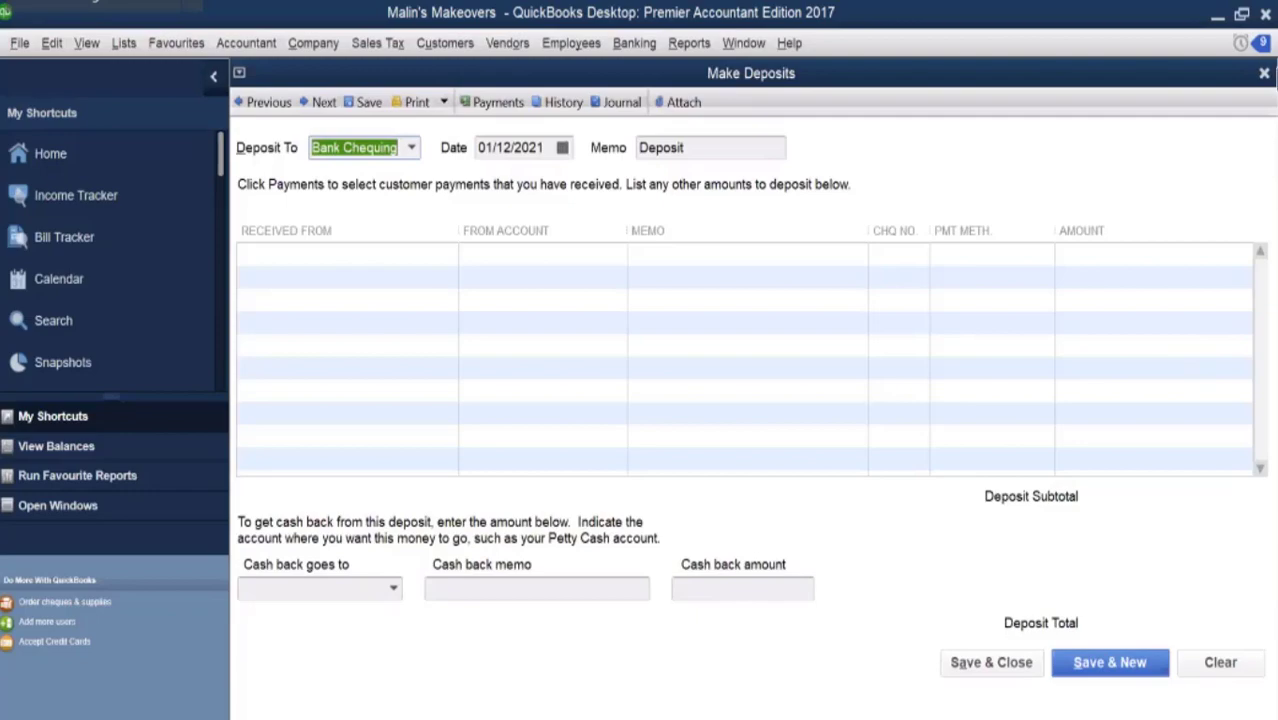
click(1264, 74)
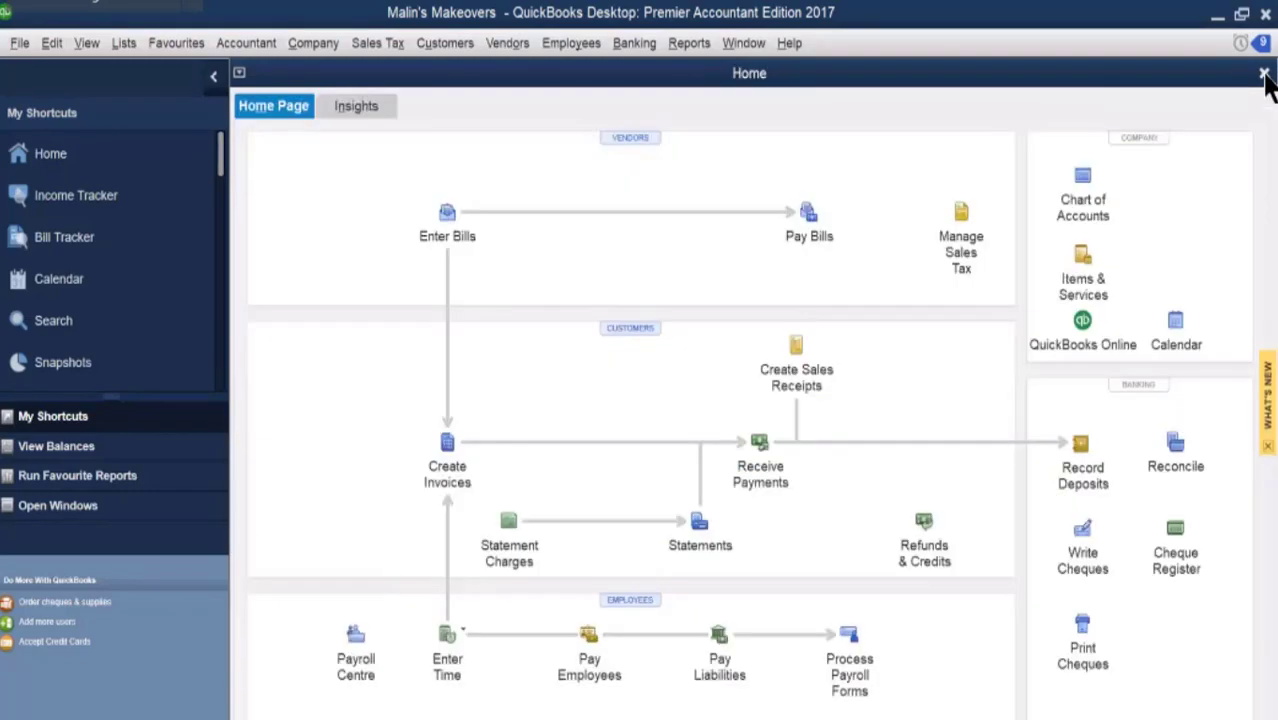
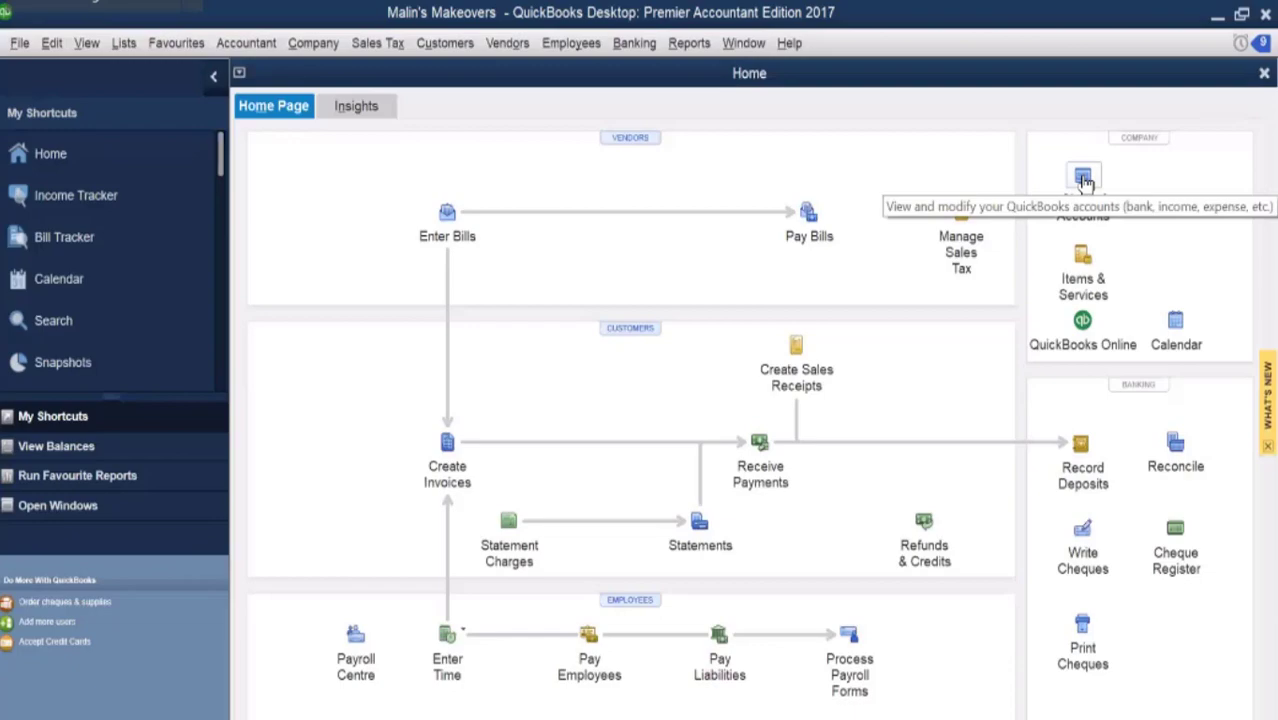
View the chart of accounts and its available account actions, and close the list.
click(1084, 182)
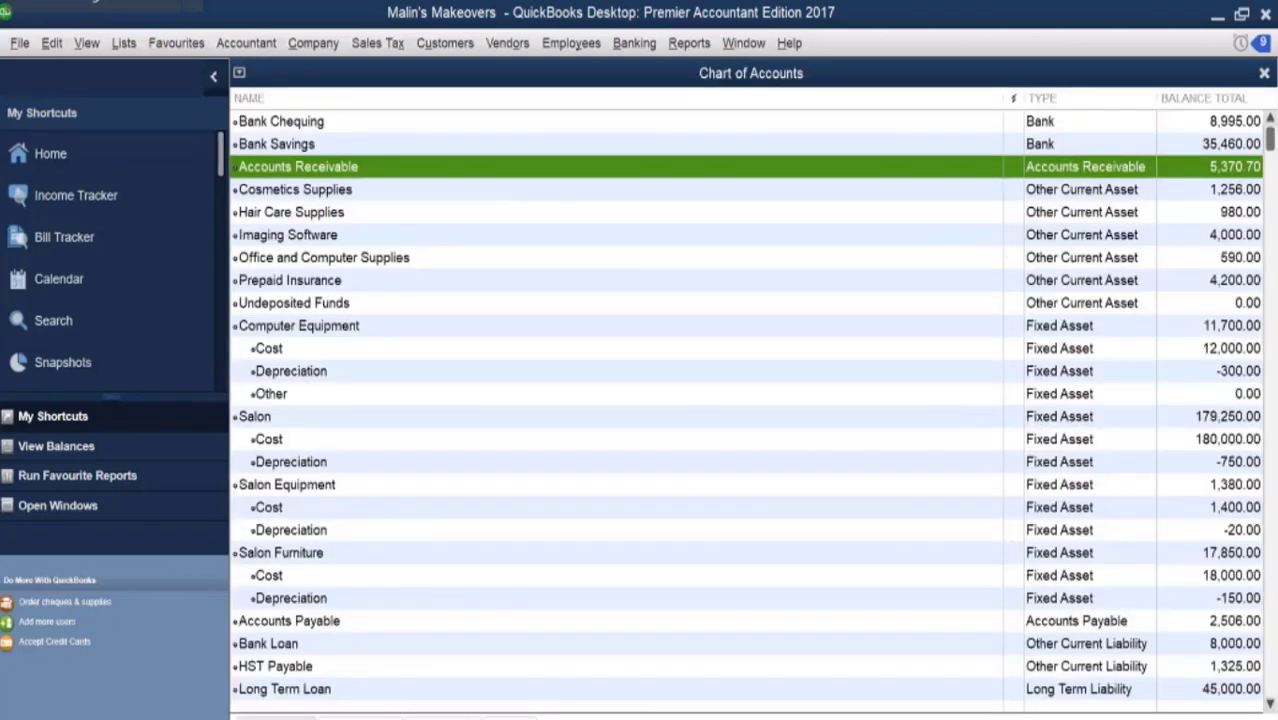
click(276, 717)
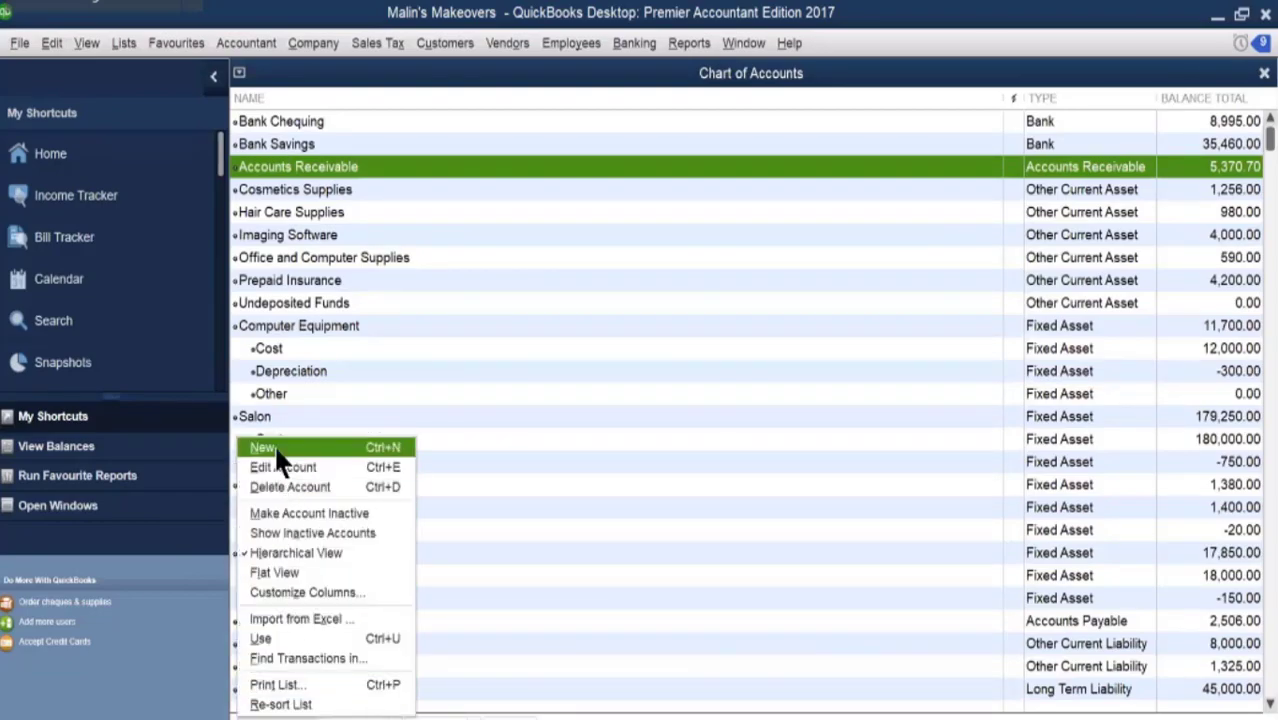
click(770, 480)
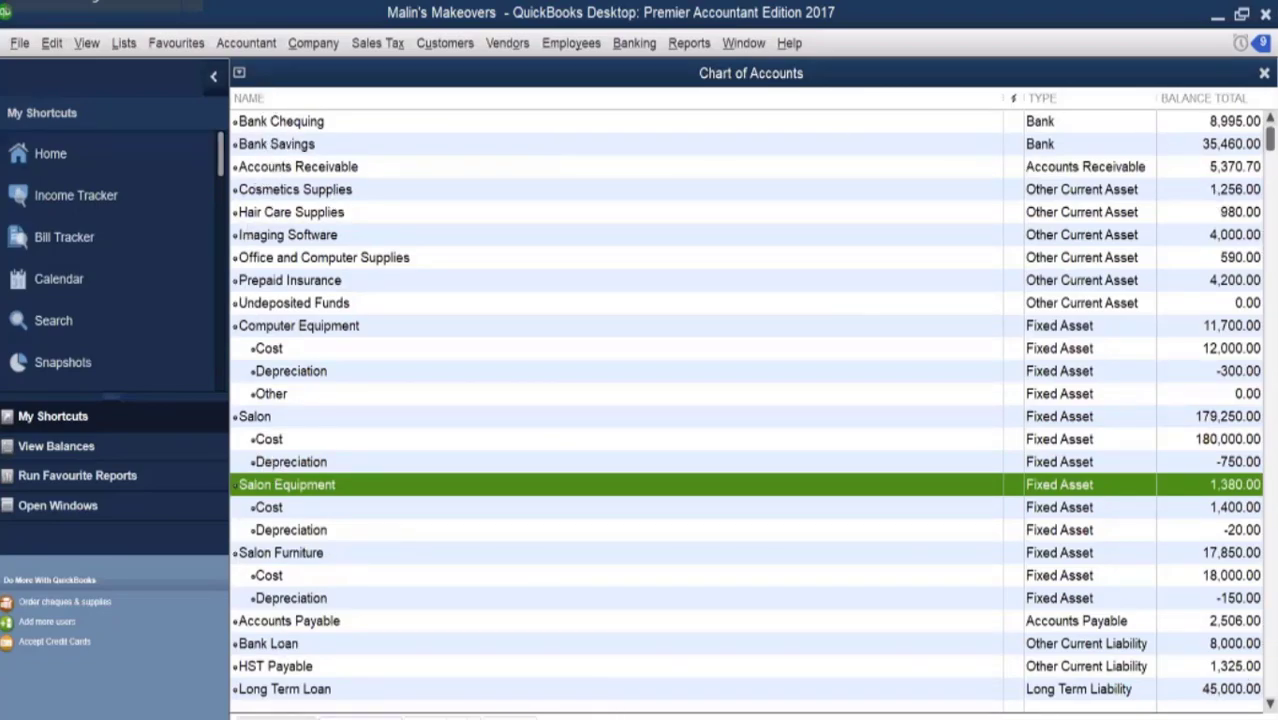
click(1262, 73)
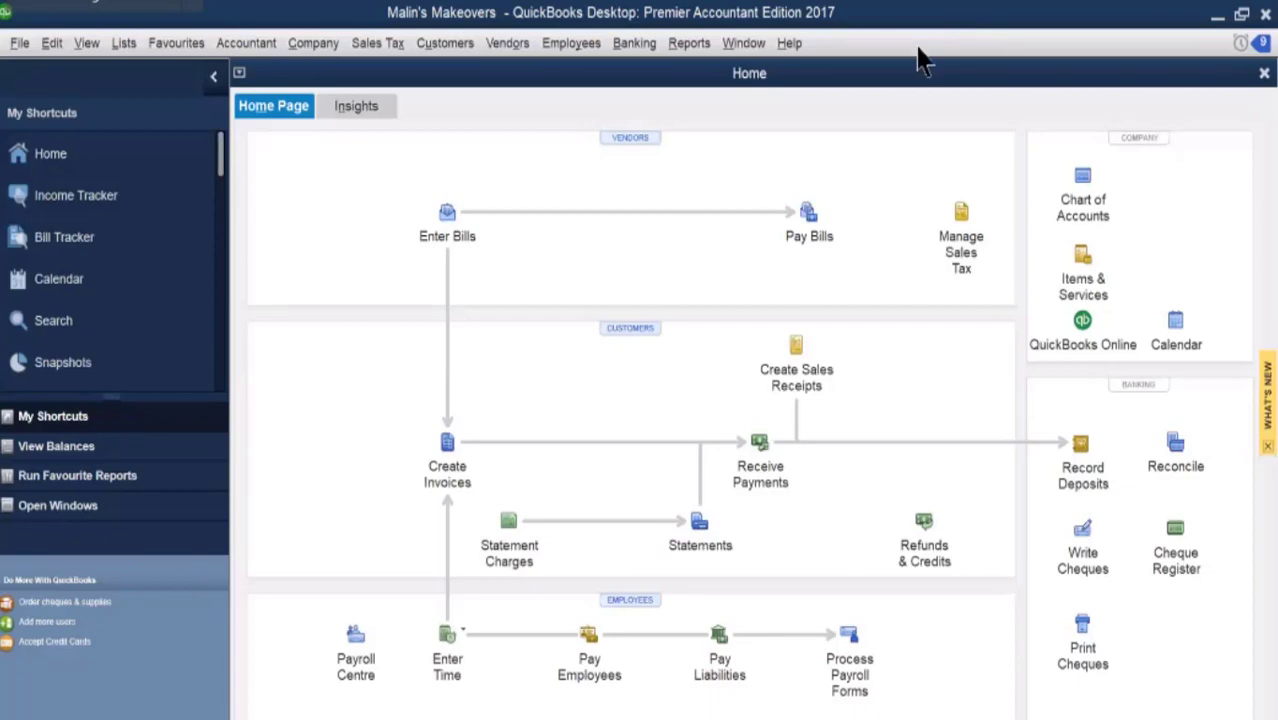
double_click(330, 20)
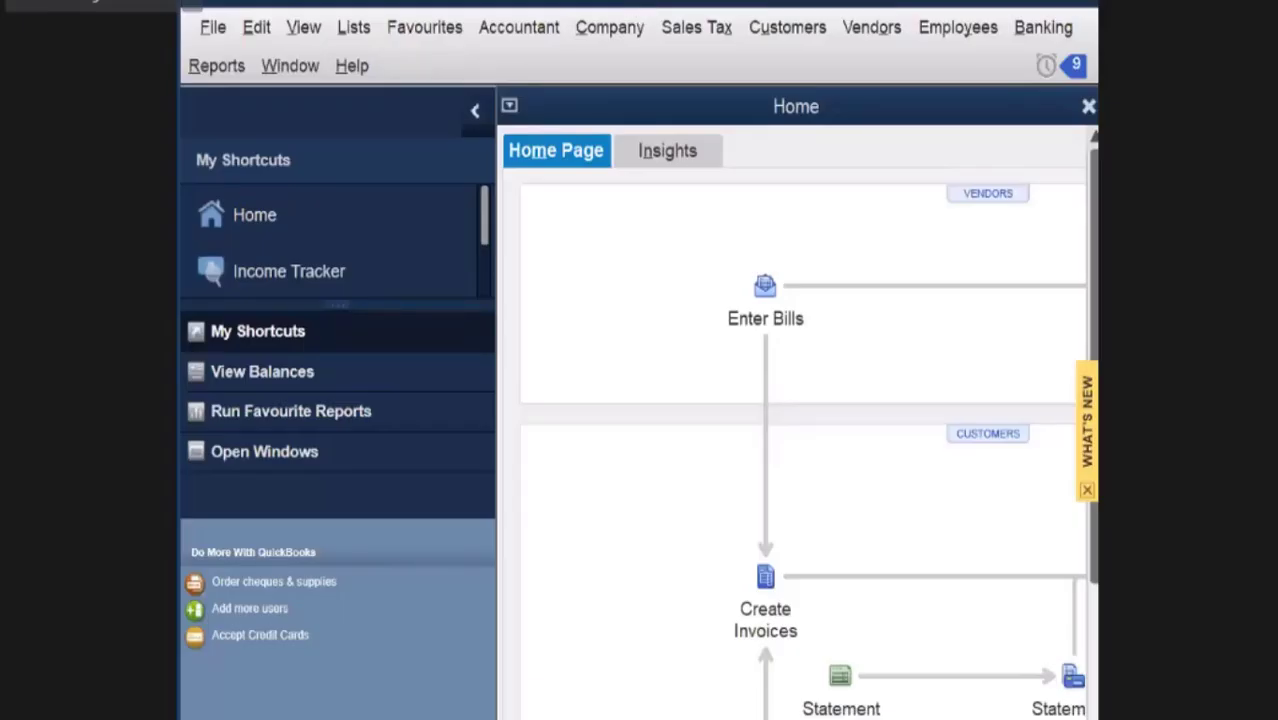
click(1046, 2)
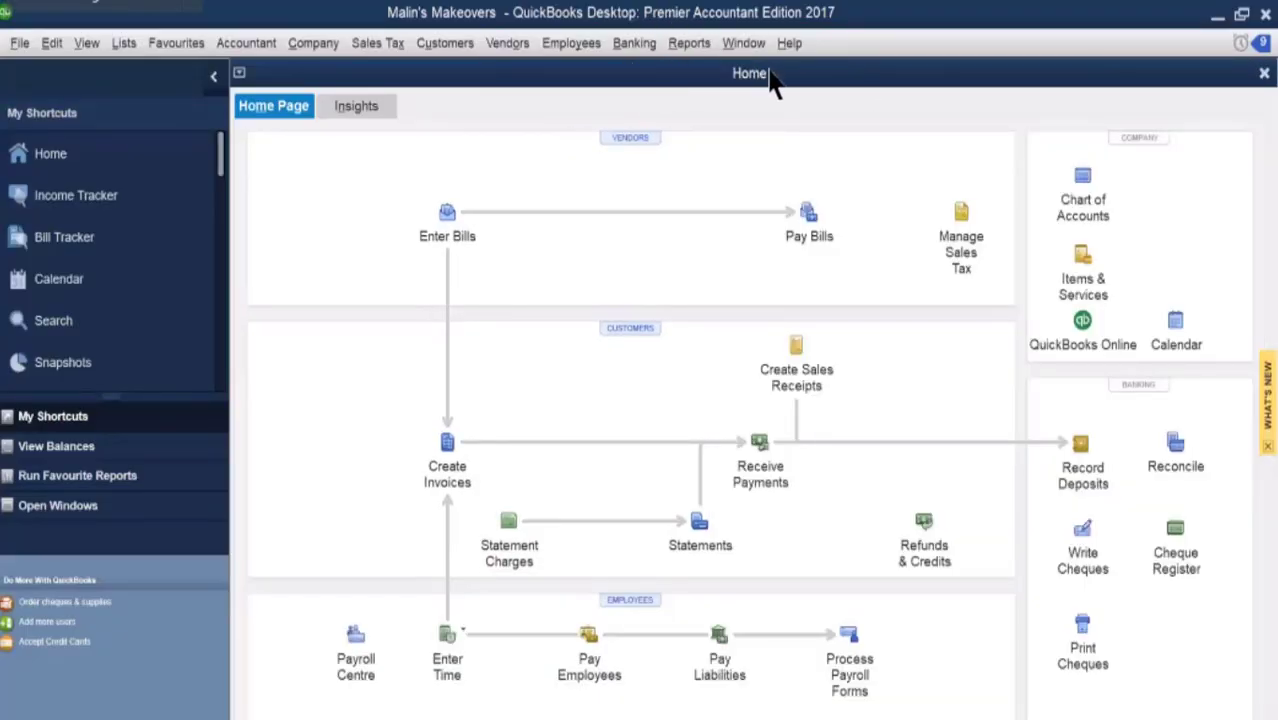
Open the Trial Balance report from the Accountant & Taxes reports.
click(686, 44)
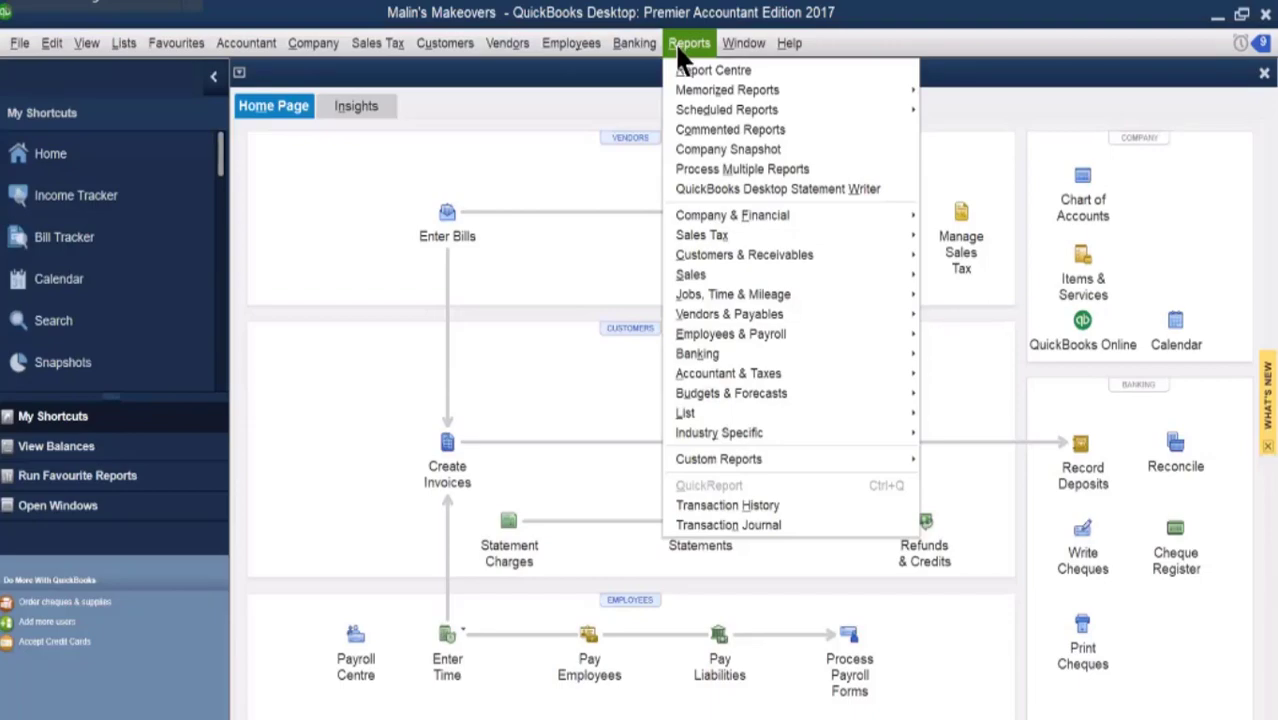
mouse_move(711, 381)
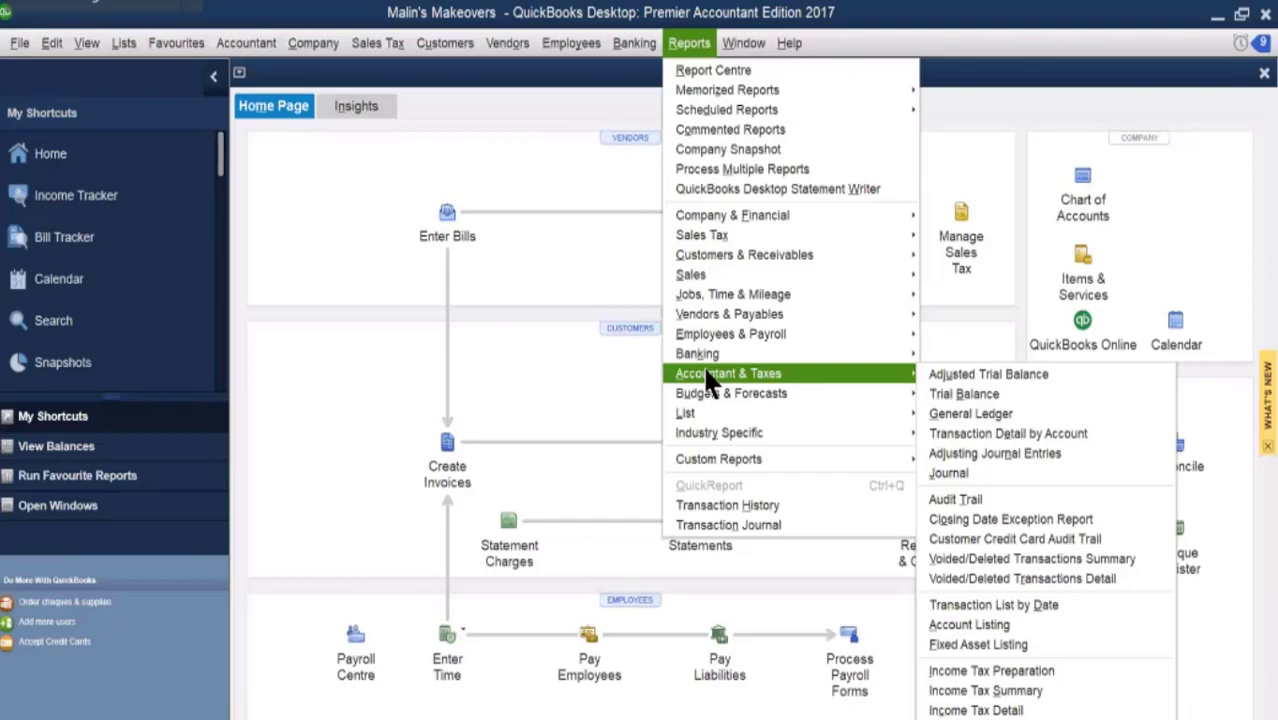
click(966, 396)
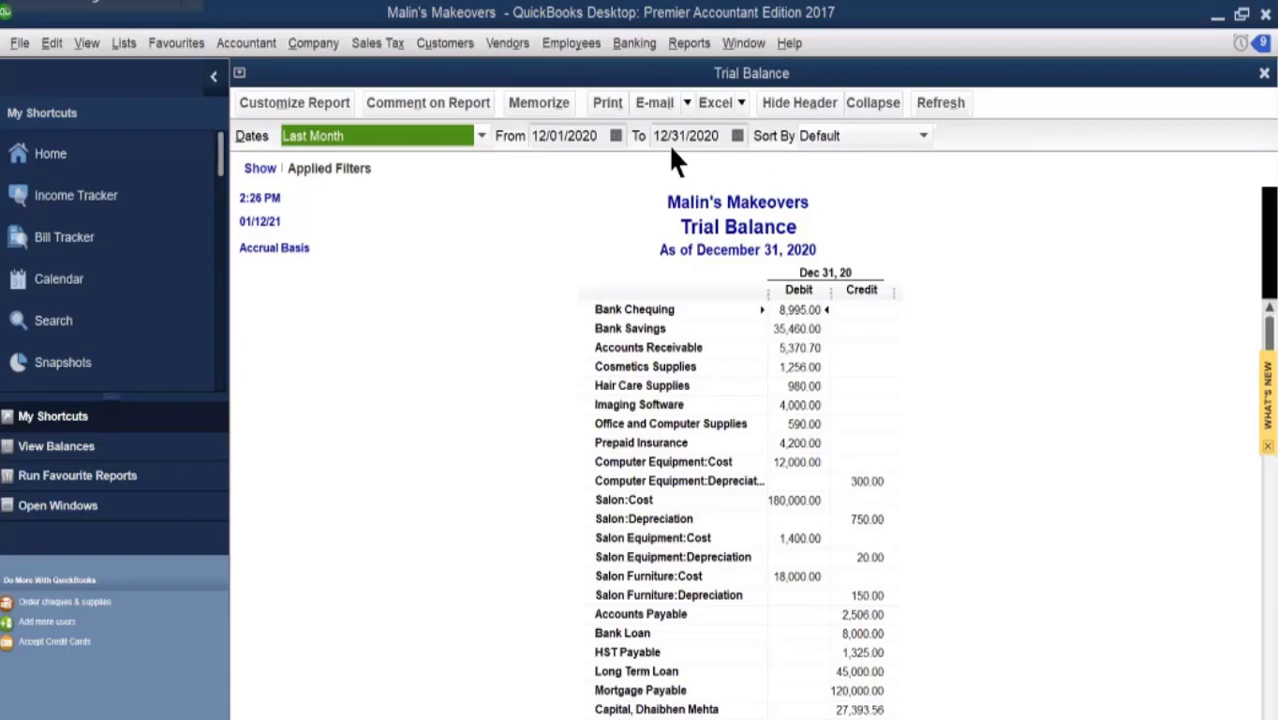
Set the Trial Balance report's start date to 12/01/2012.
click(588, 136)
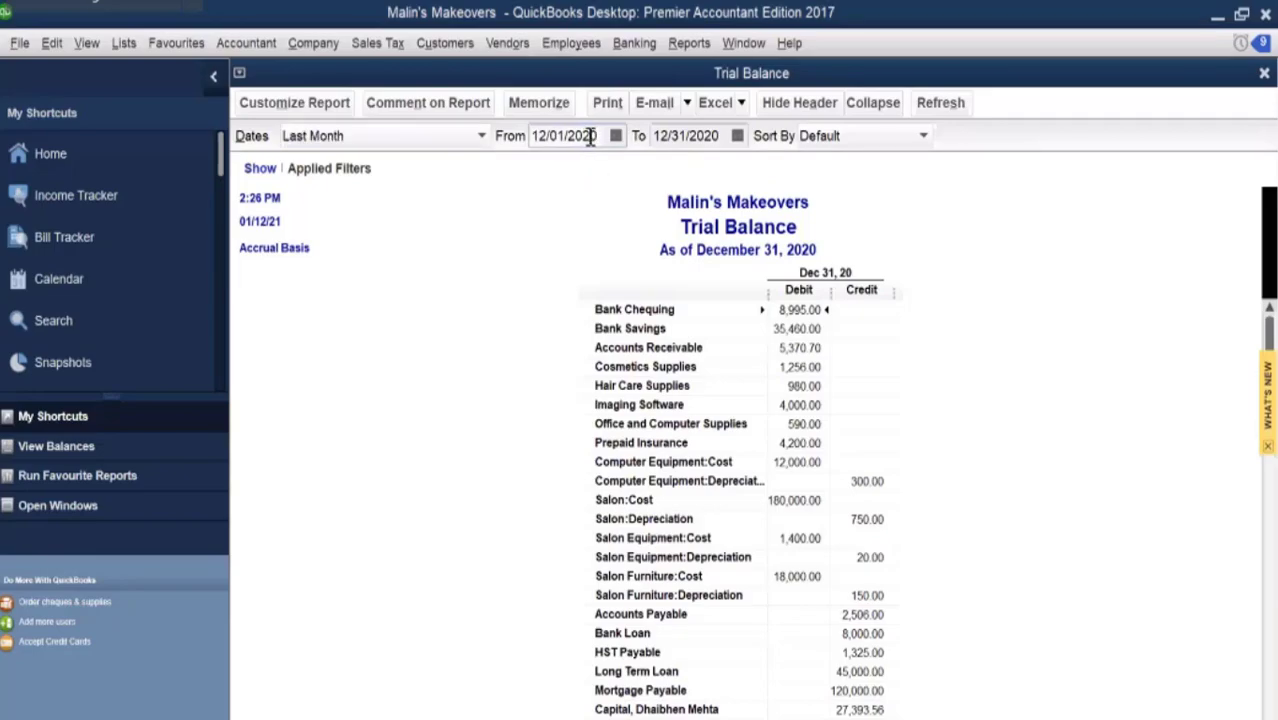
drag(599, 137, 585, 140)
text(12)
click(616, 136)
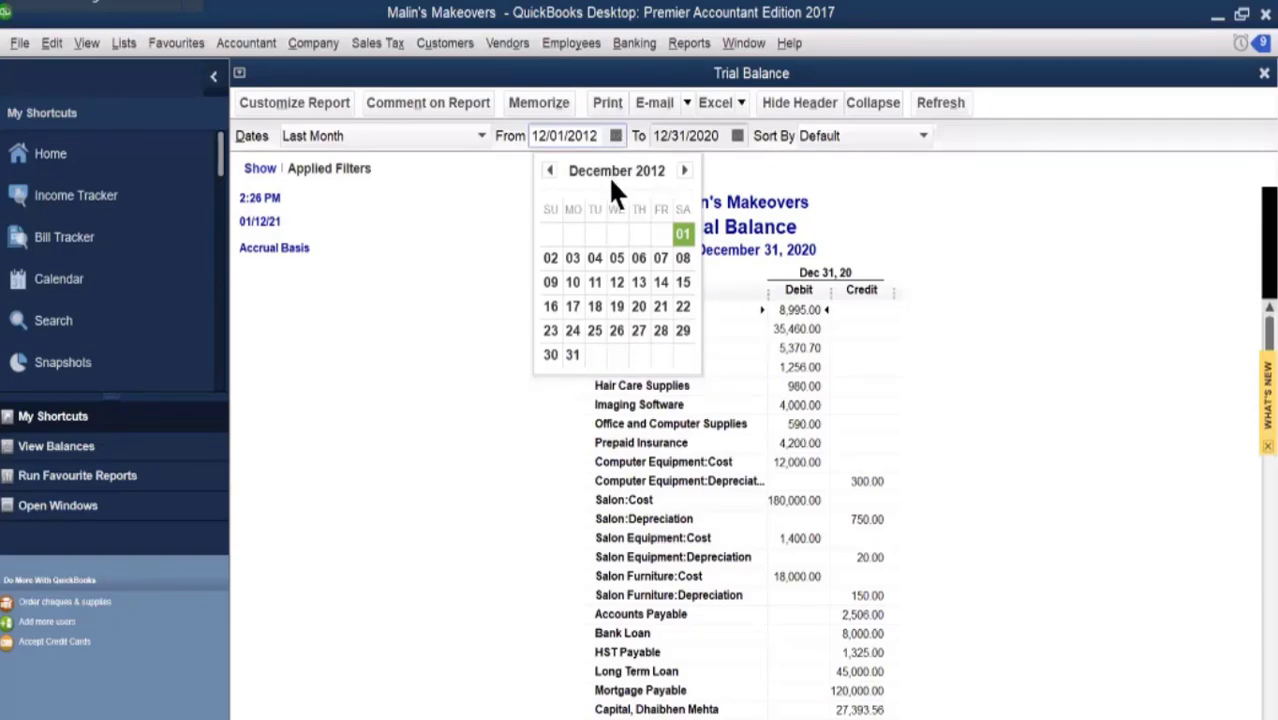
click(460, 215)
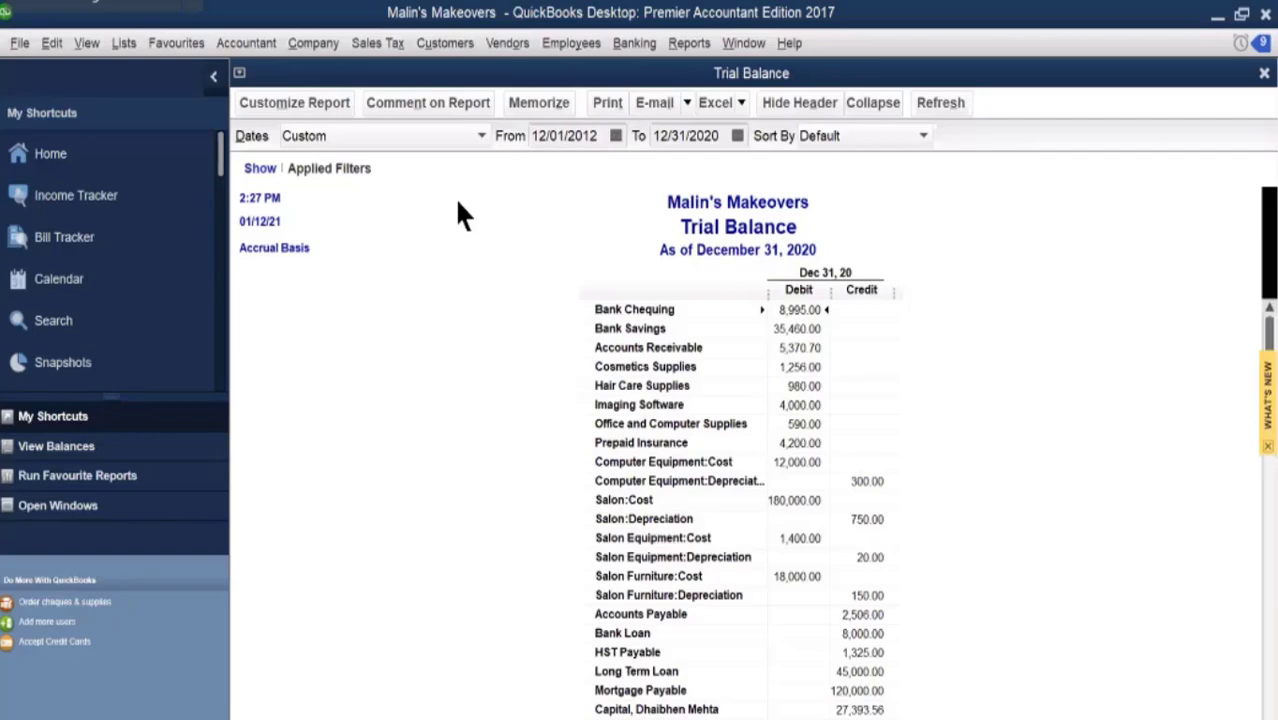
Browse the start-date calendar to January 2013, cancel it, and close the Trial Balance without memorizing the report.
click(614, 135)
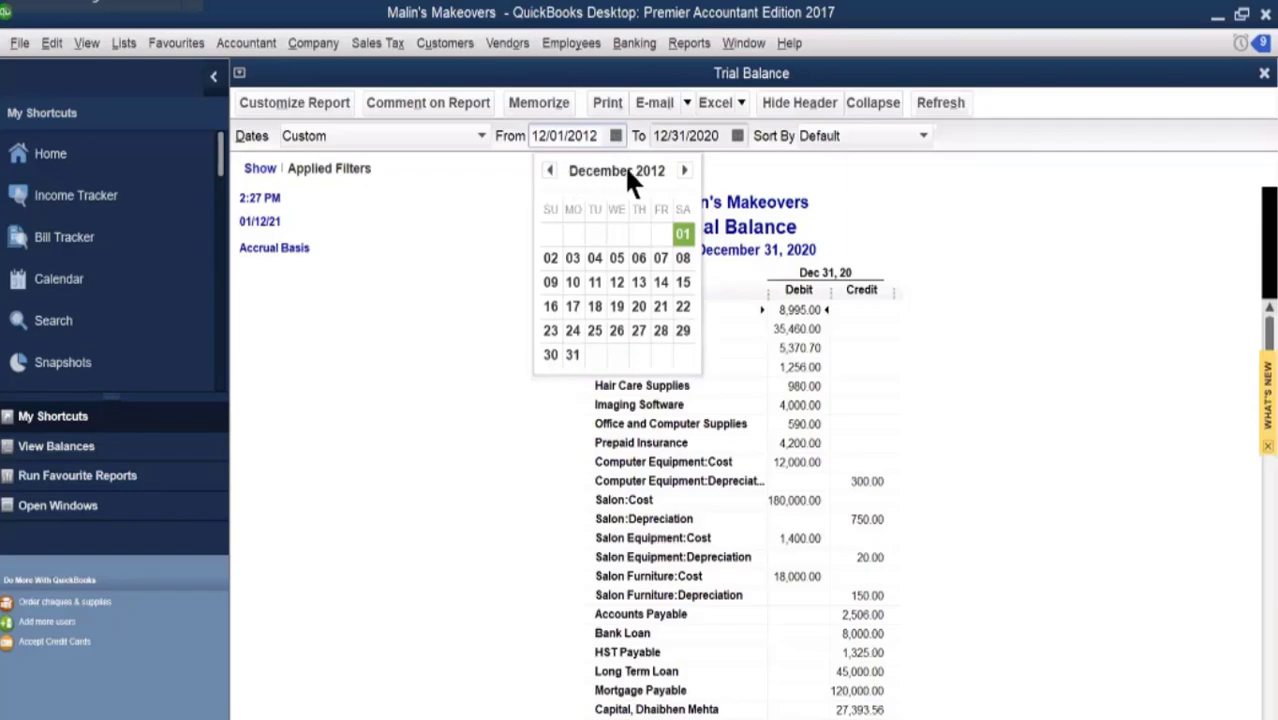
click(684, 172)
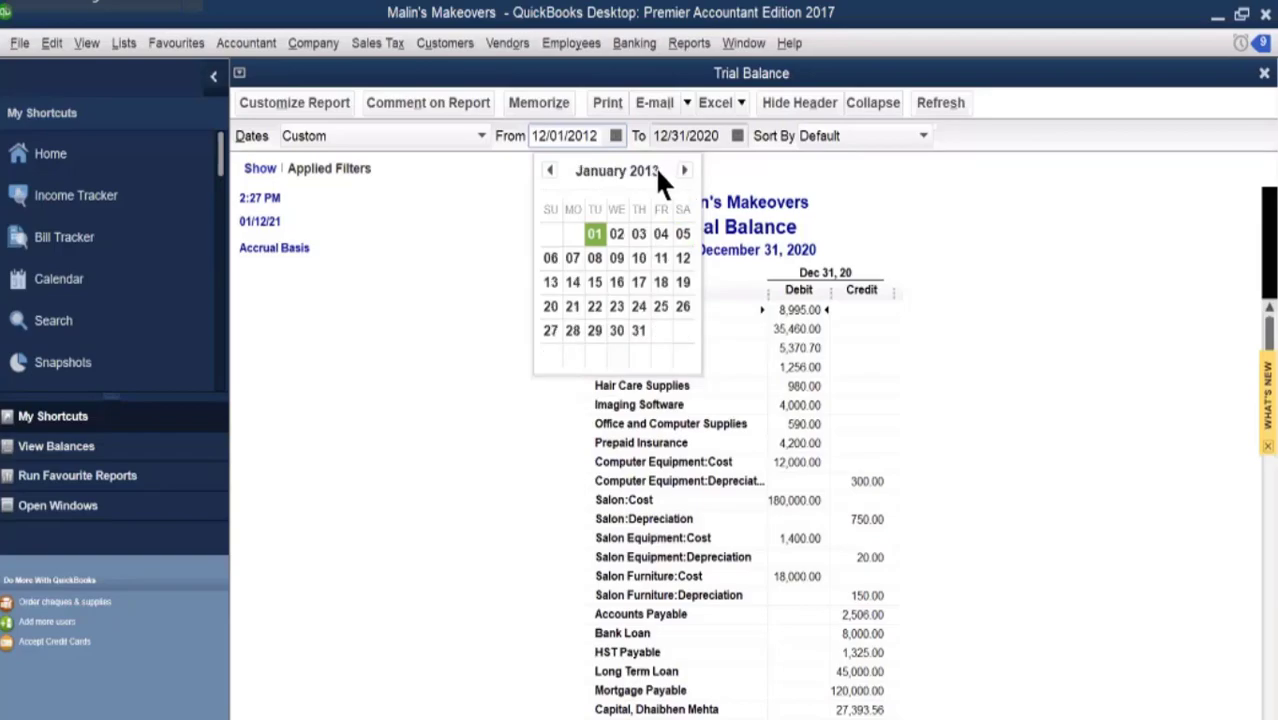
key(Escape)
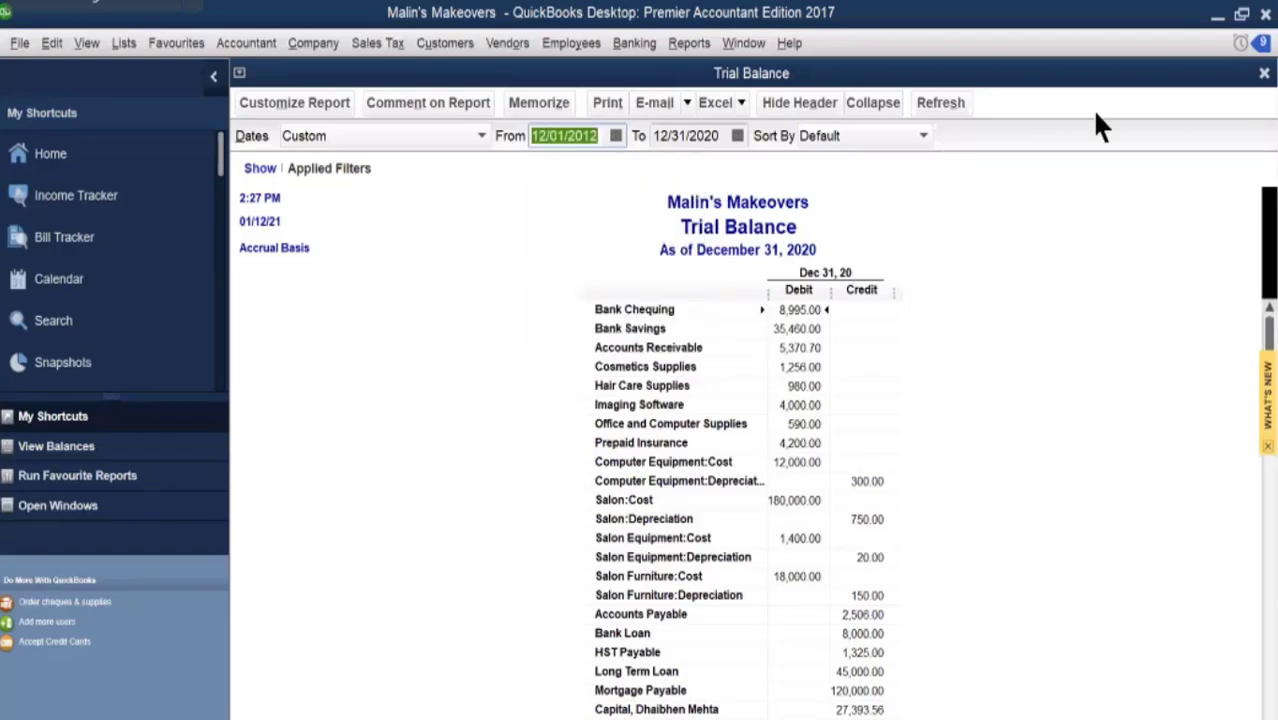
click(1264, 76)
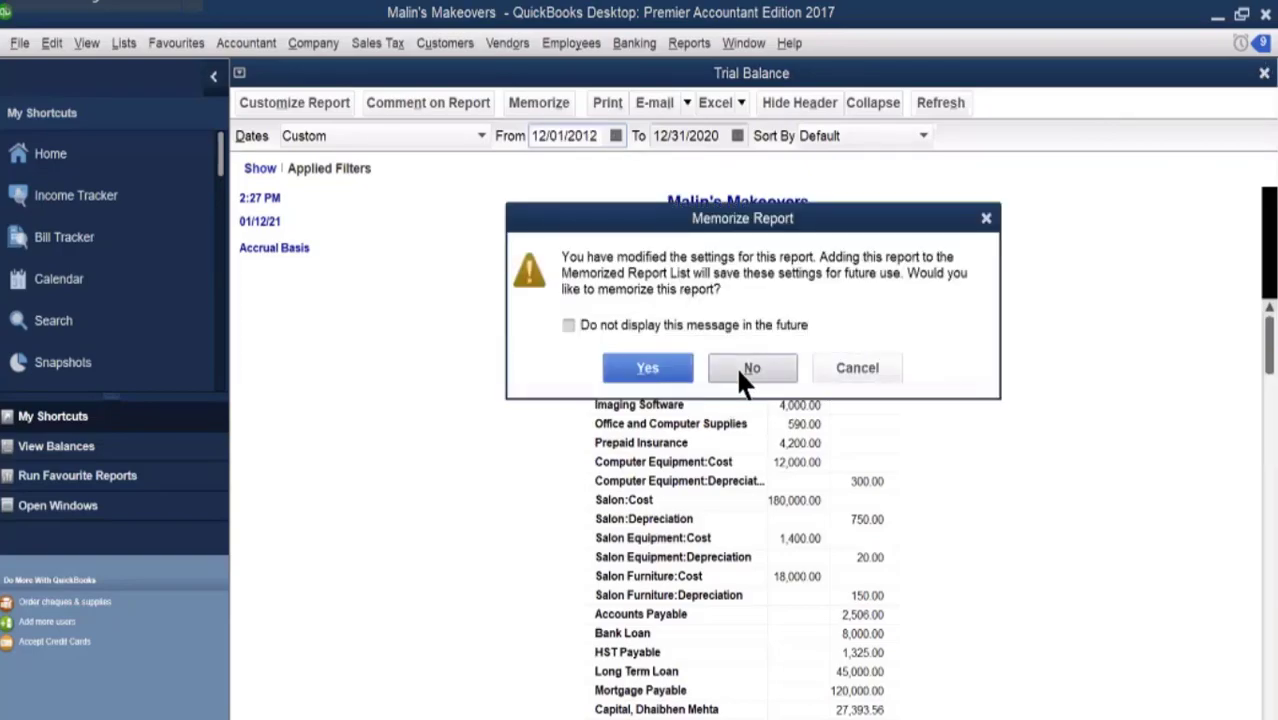
click(740, 367)
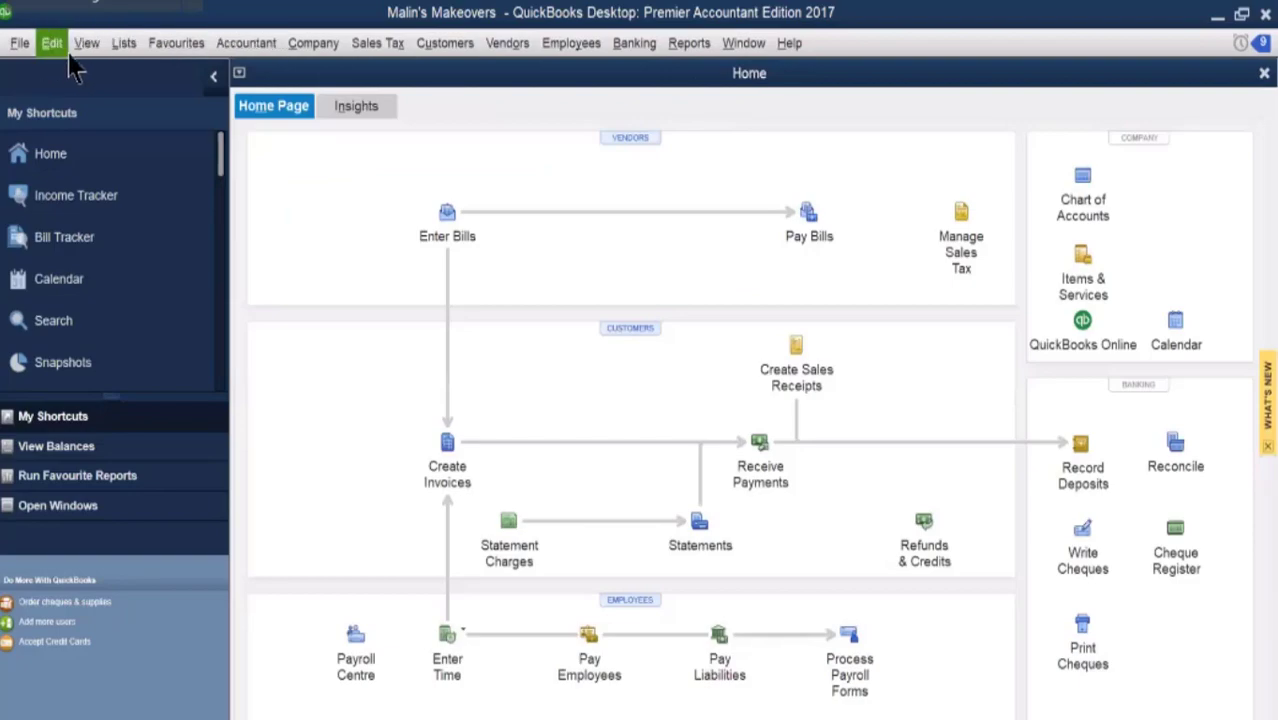
Reopen the Trial Balance report from the Accountant & Taxes reports.
click(689, 45)
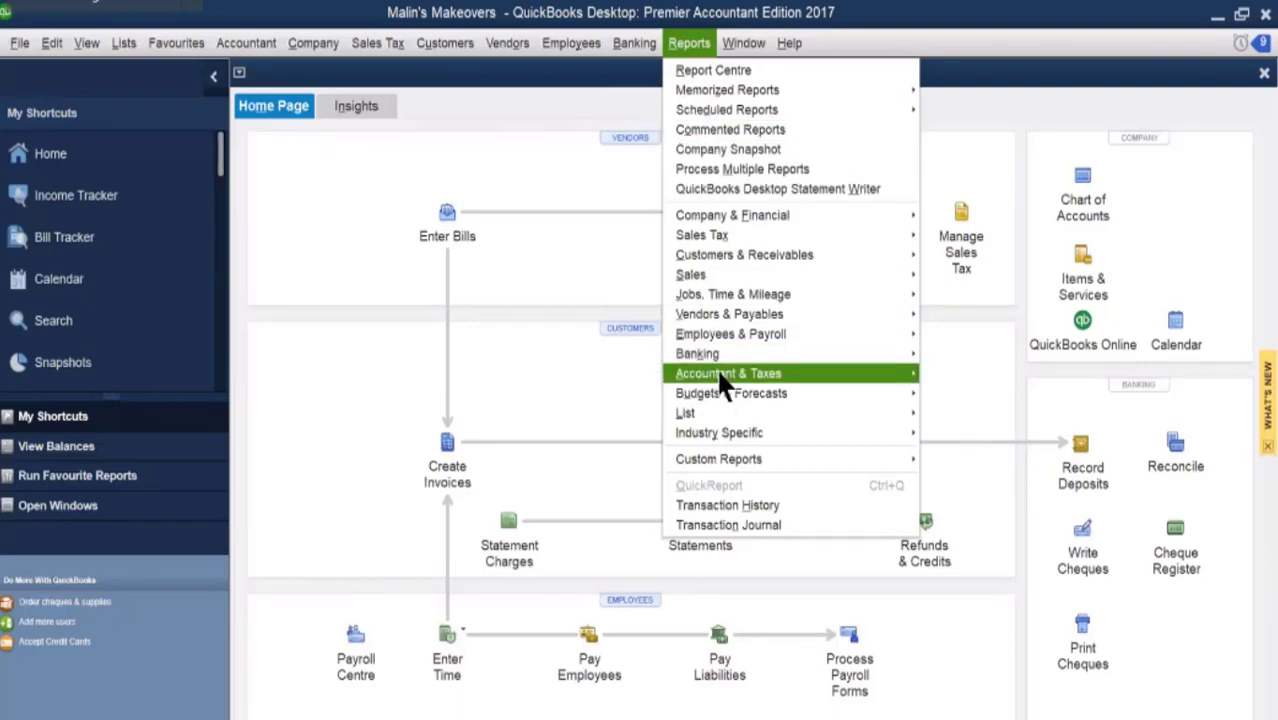
mouse_move(720, 377)
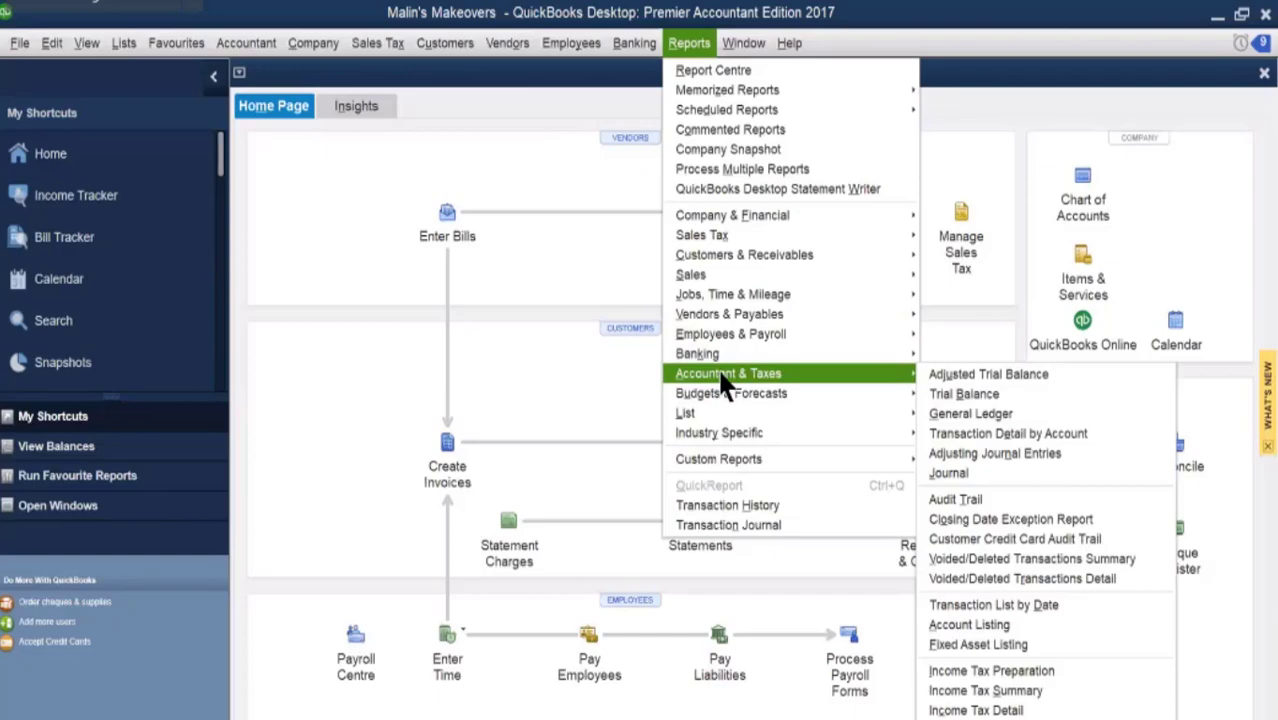
mouse_move(901, 377)
click(953, 396)
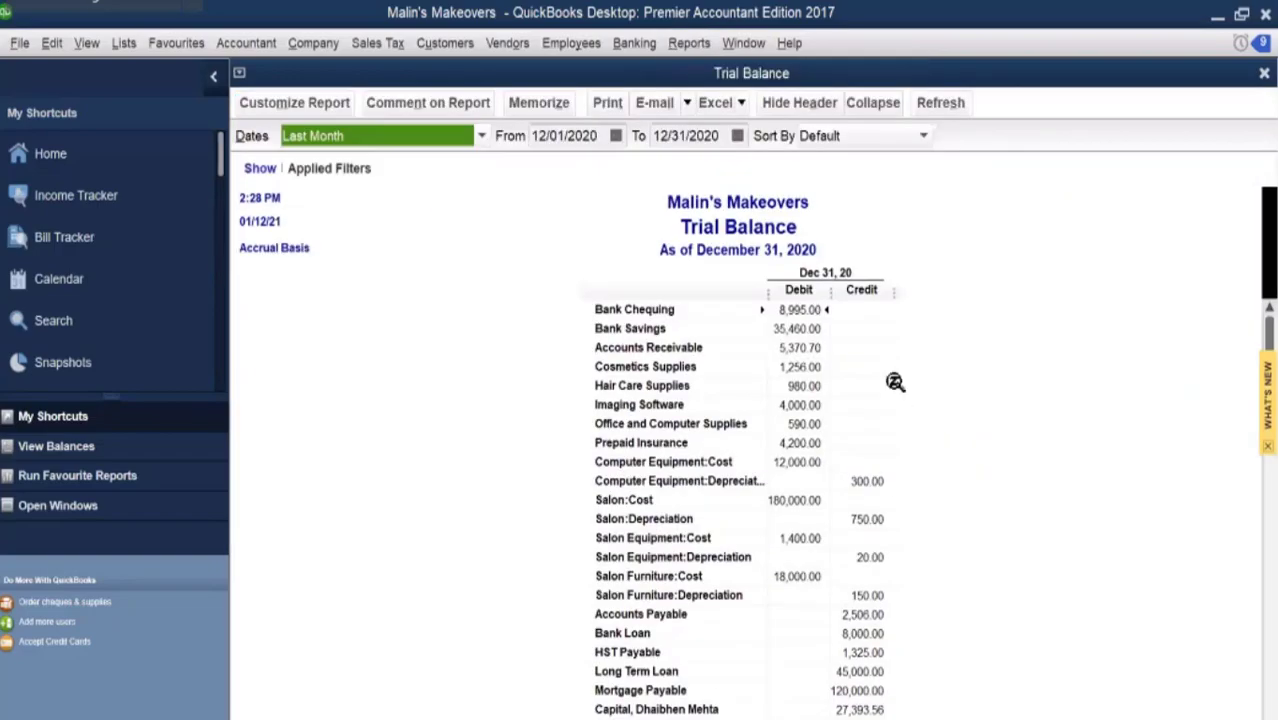
Set the Trial Balance report's start date to 01/01/2012.
click(616, 136)
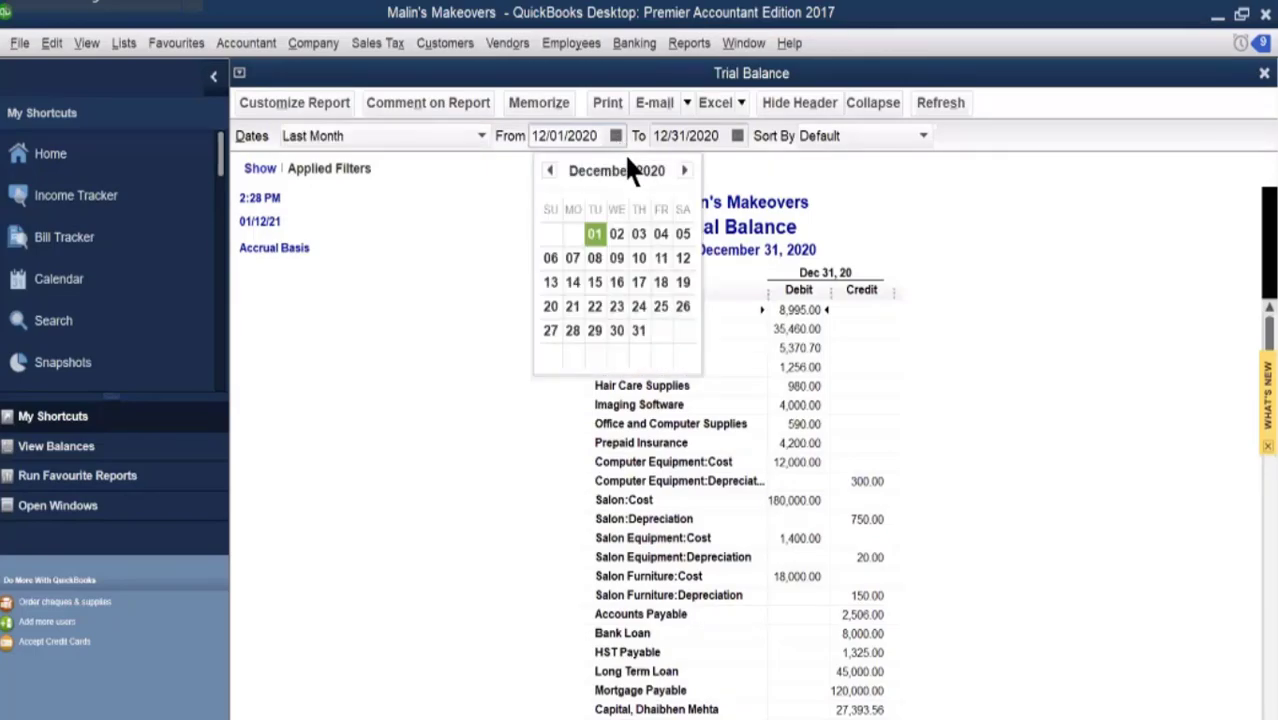
click(686, 171)
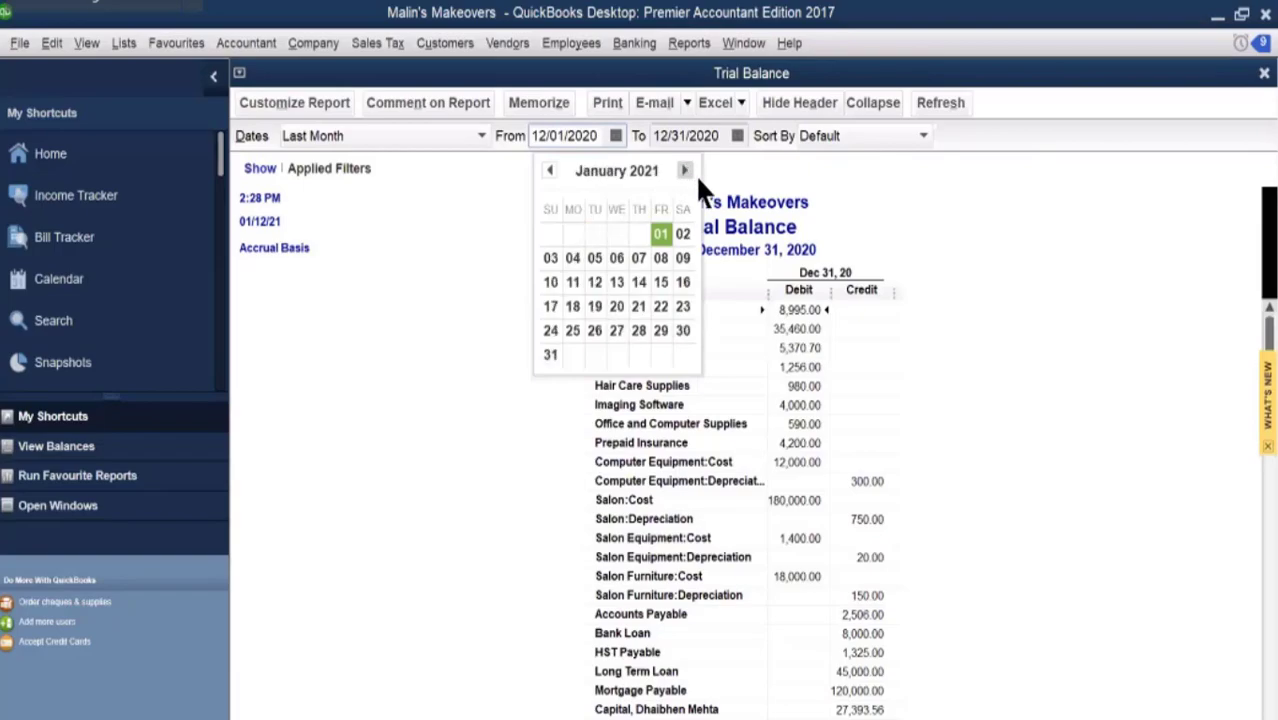
click(661, 234)
drag(582, 131, 605, 131)
text(12)
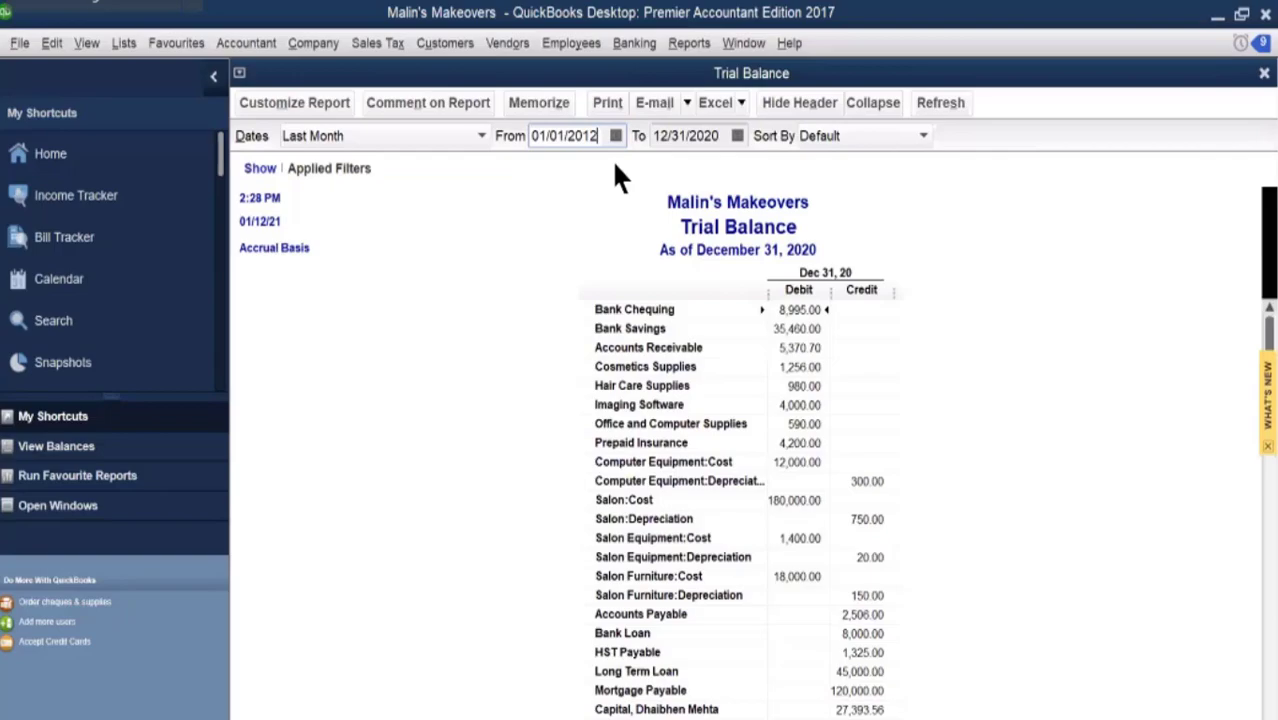
key(Tab)
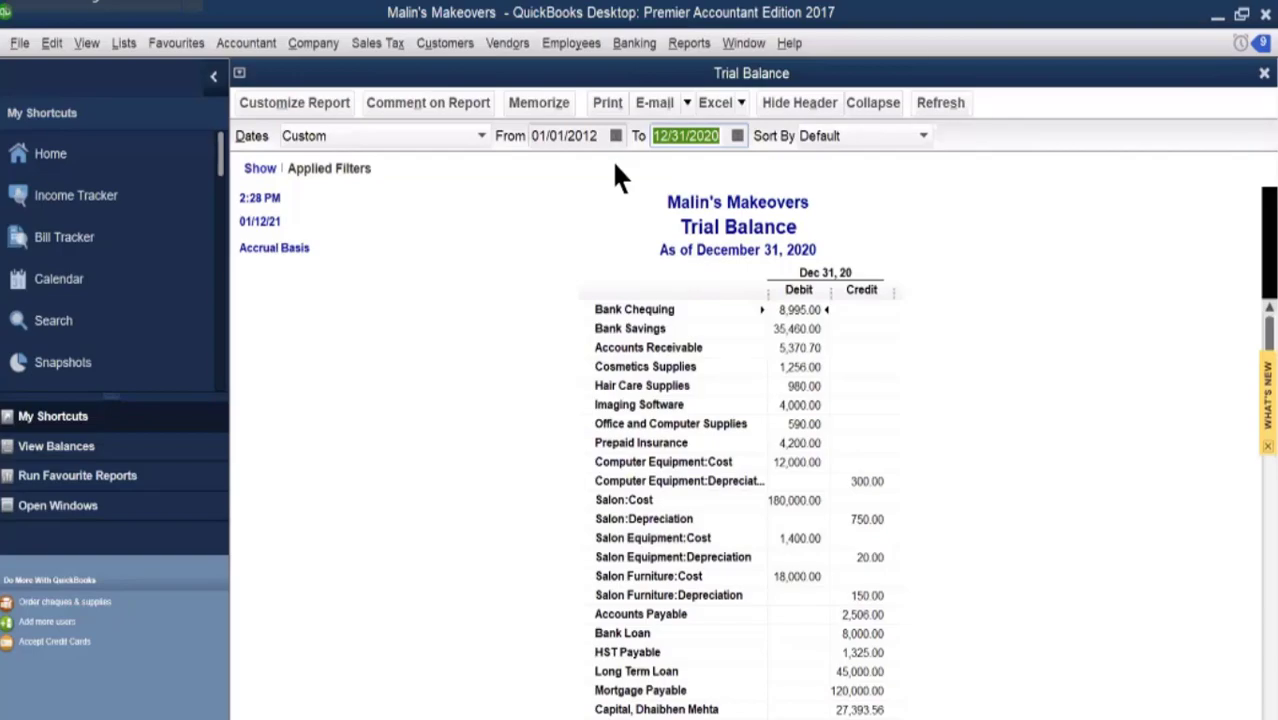
Set the Trial Balance report's end date to 01/31/2012 and refresh the report for that period.
click(738, 136)
click(806, 170)
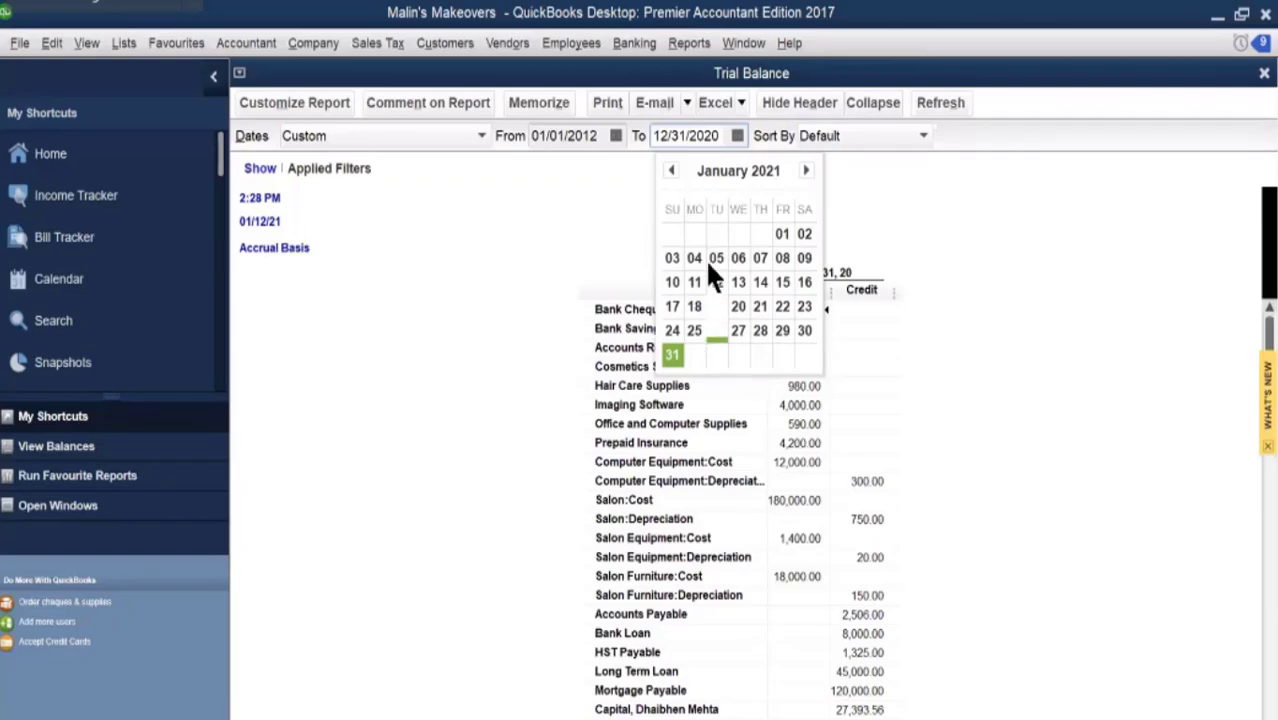
click(806, 170)
click(673, 355)
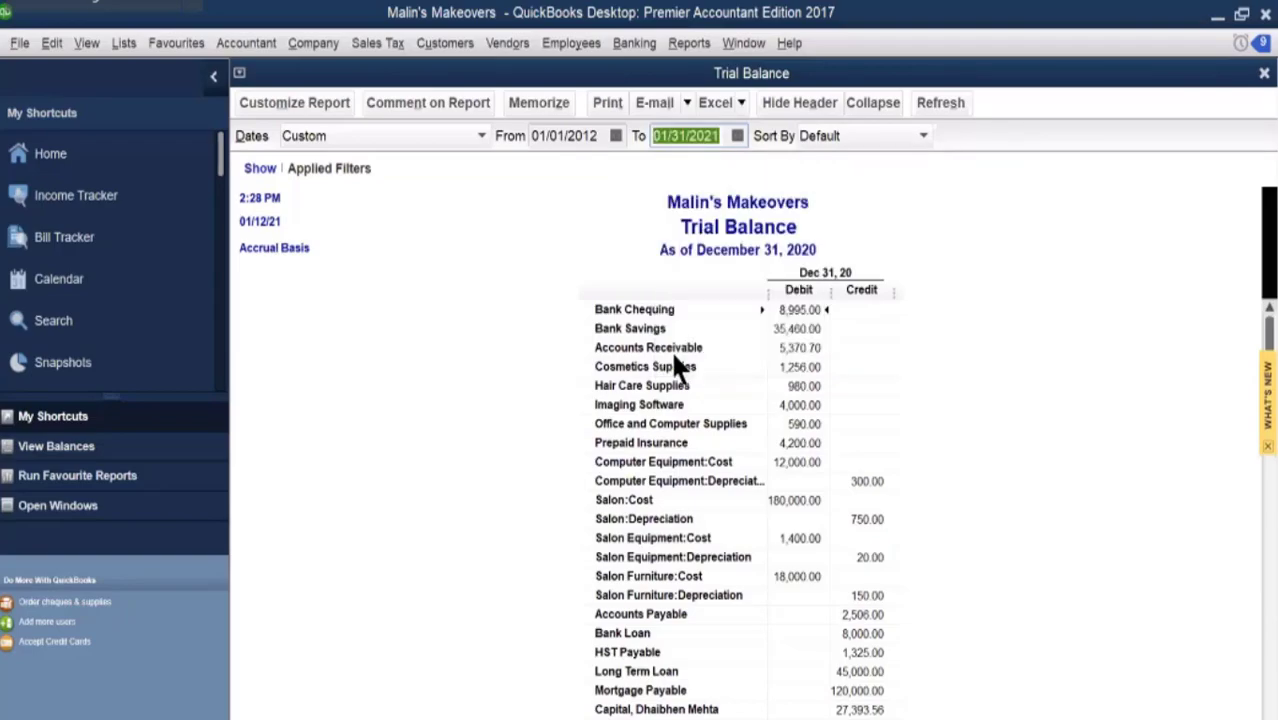
click(705, 134)
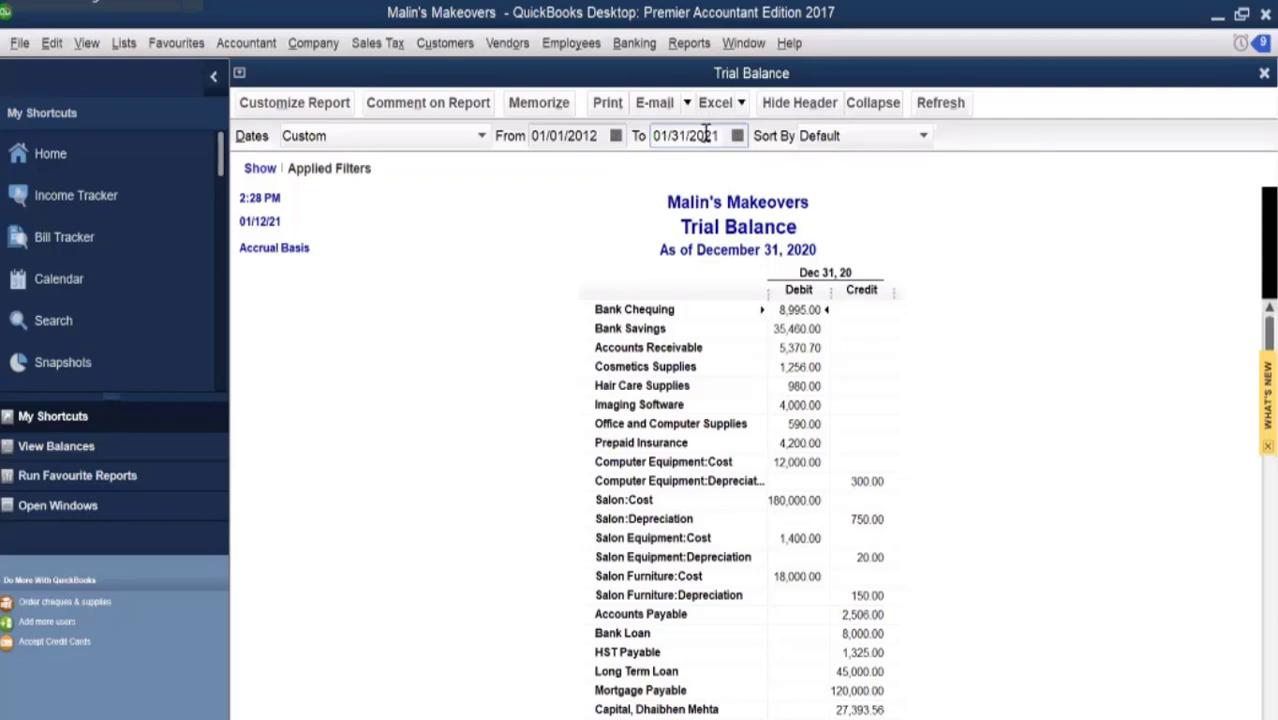
drag(707, 134, 719, 134)
text(12)
key(Tab)
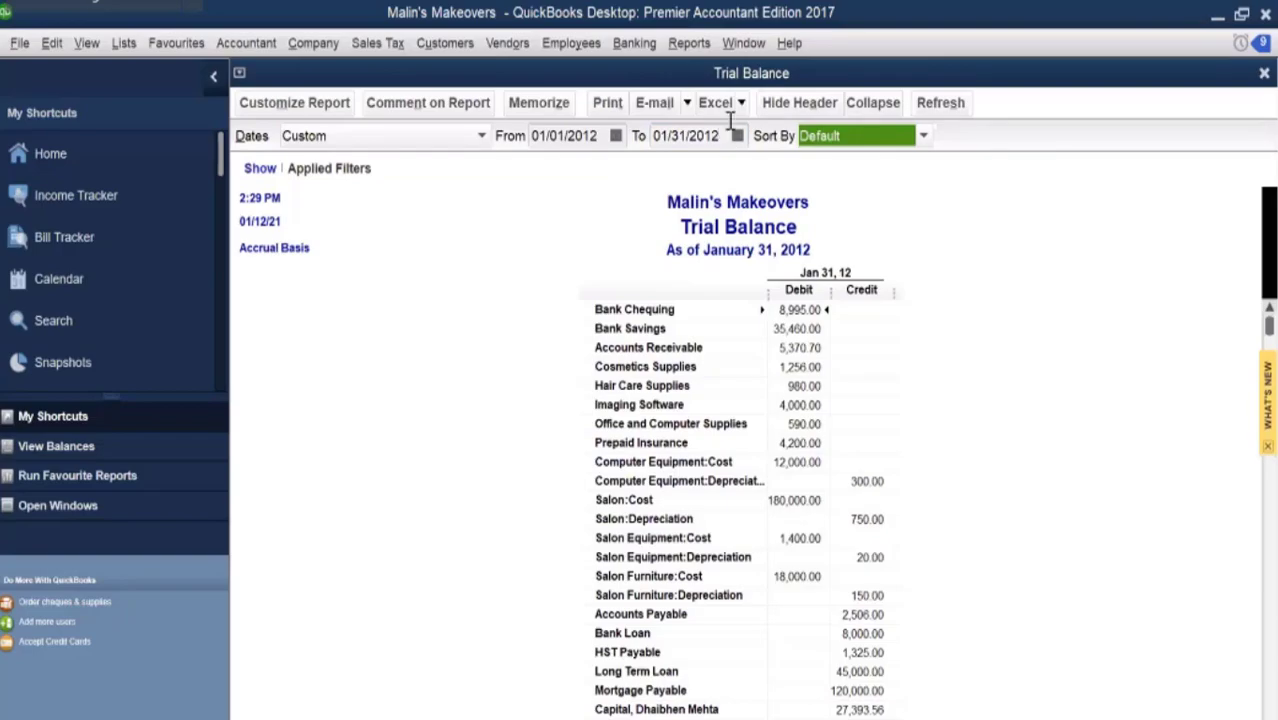
Examine the remaining account balances in the Trial Balance and close the report without memorizing it.
scroll(940, 380, down, 6)
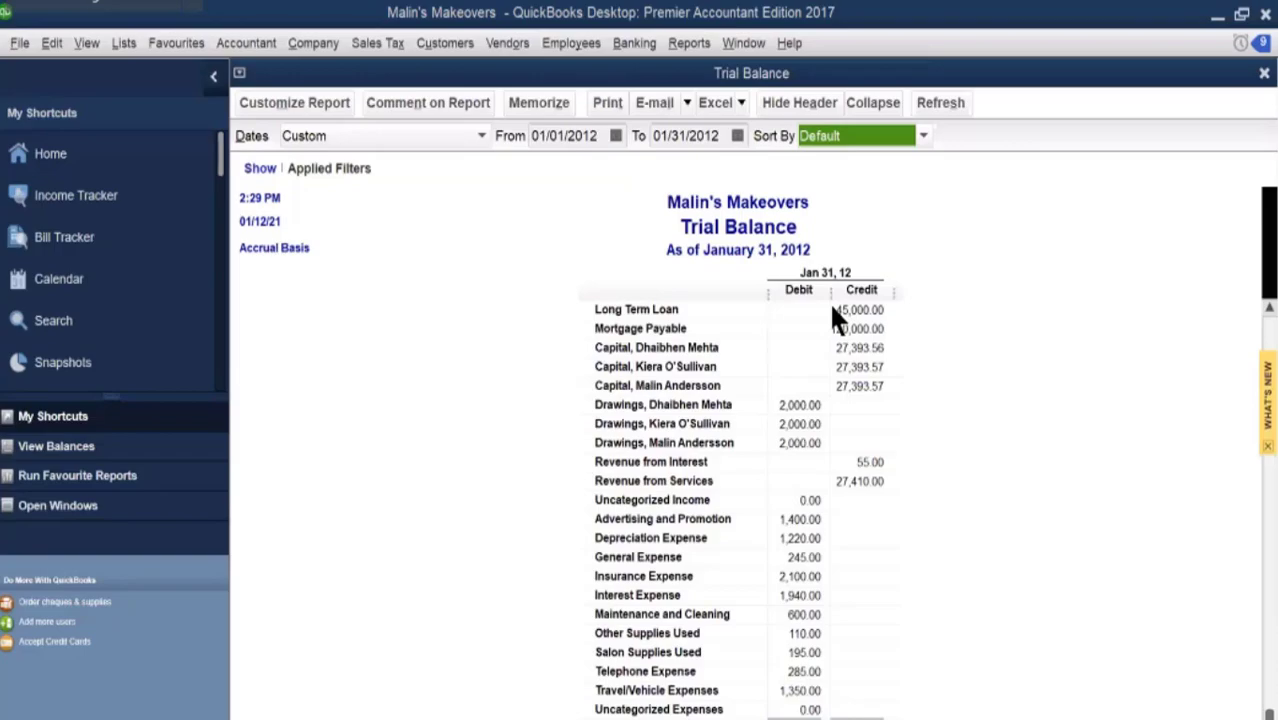
click(1263, 76)
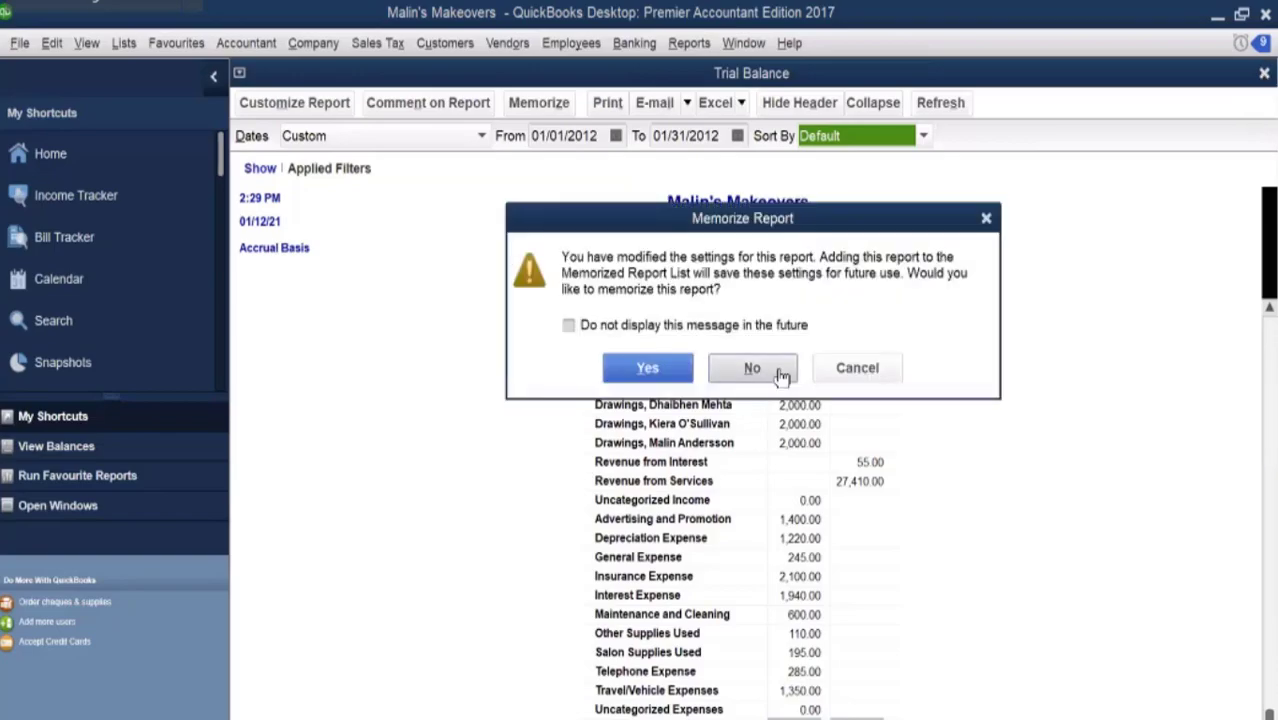
click(774, 367)
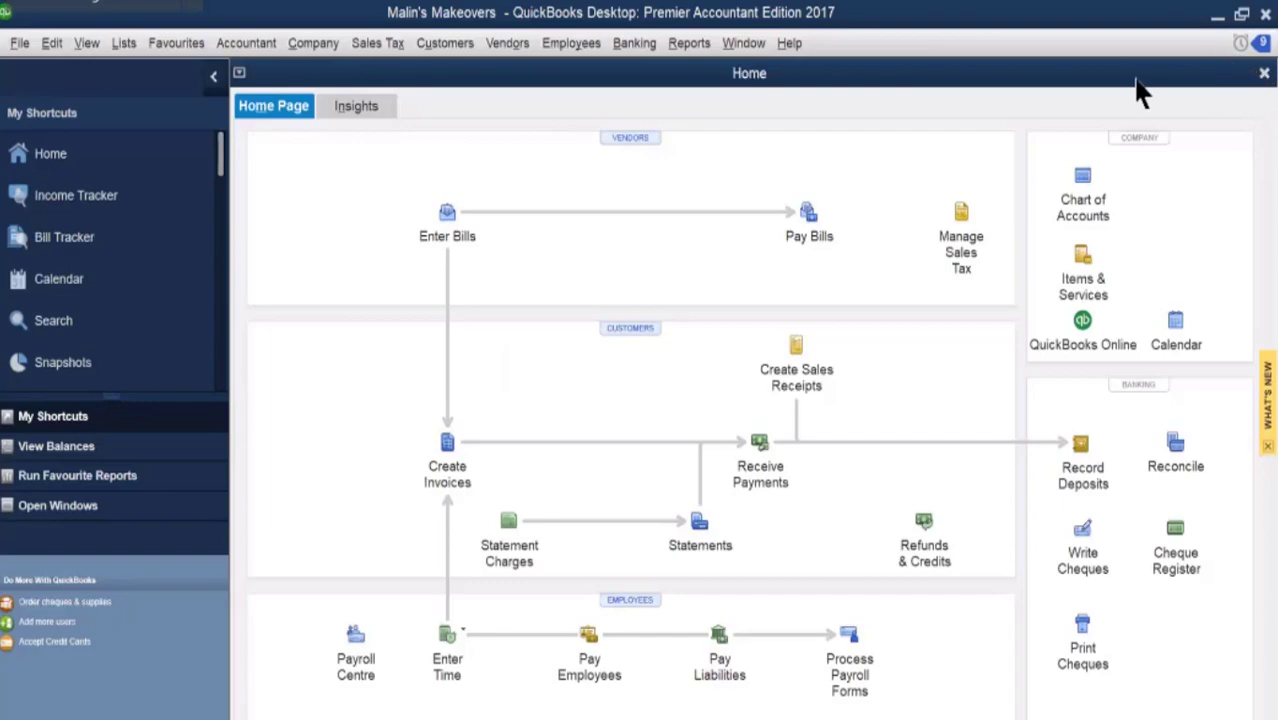
View the company's Reminders for bills to pay and overdue invoices, and close them.
click(1262, 45)
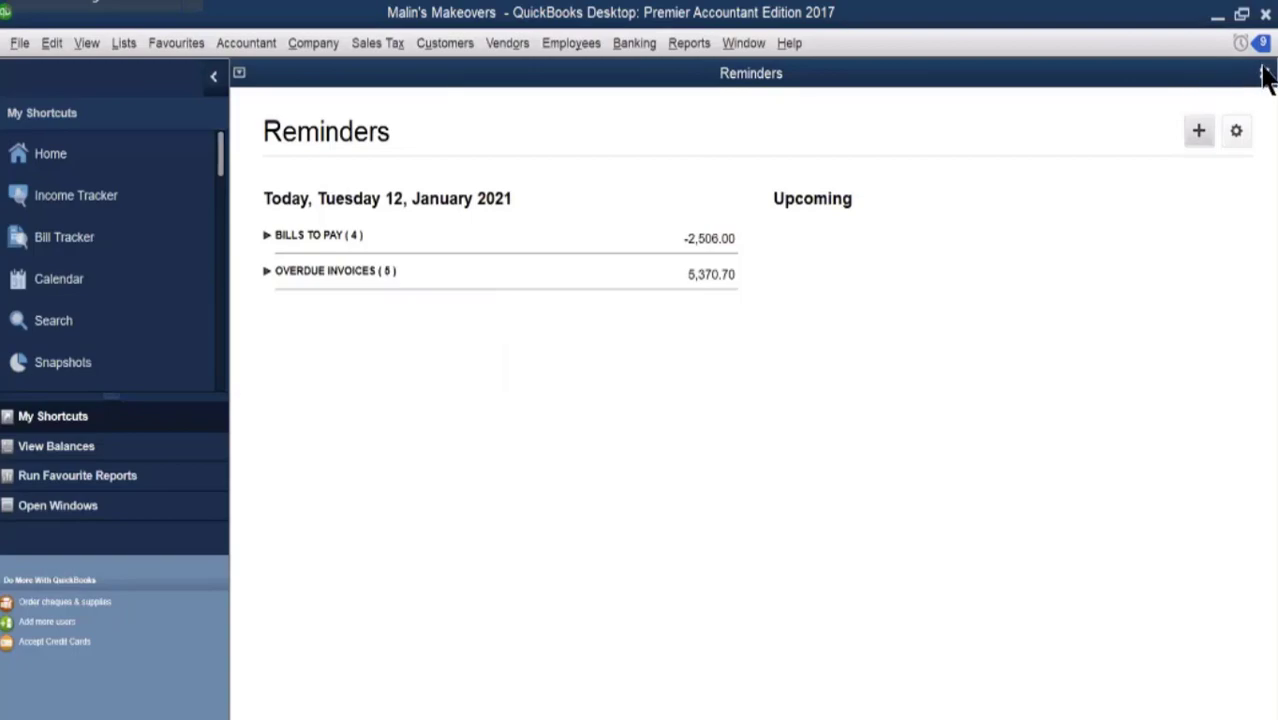
click(1263, 73)
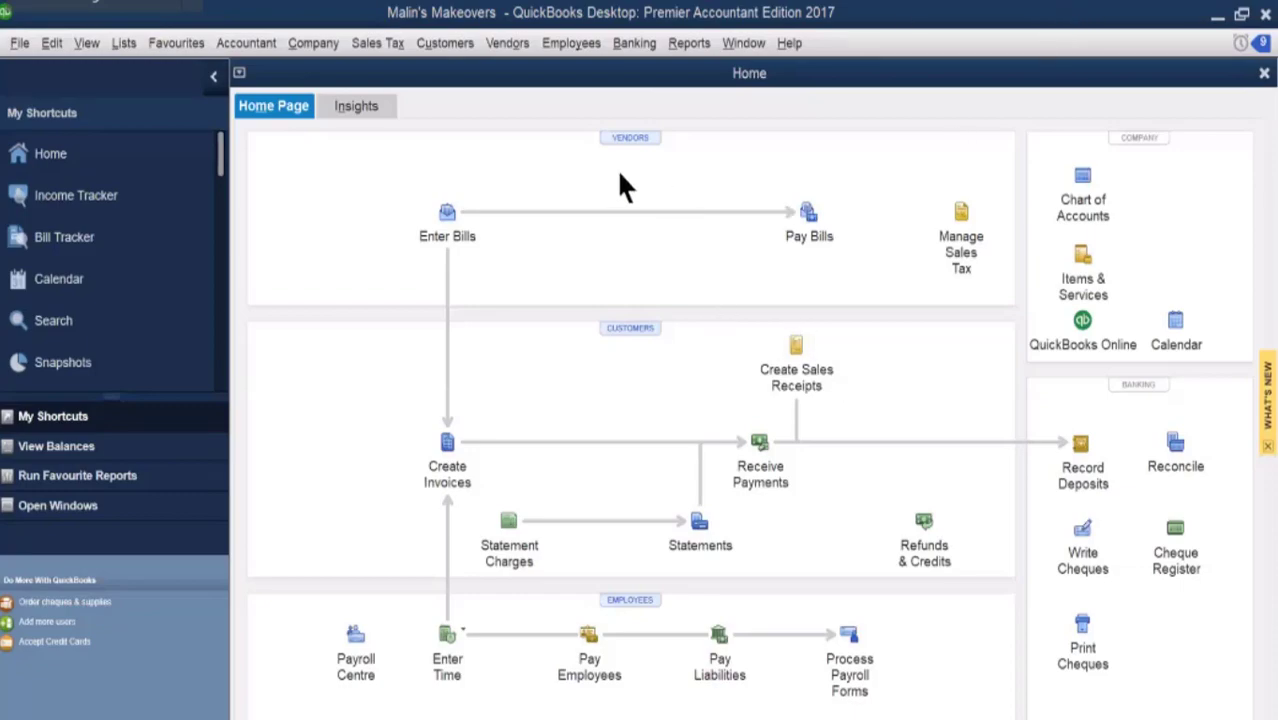
Look through the Vendor Centre records from Faces Inc. to Receiver General, and close the Vendor Centre.
click(634, 139)
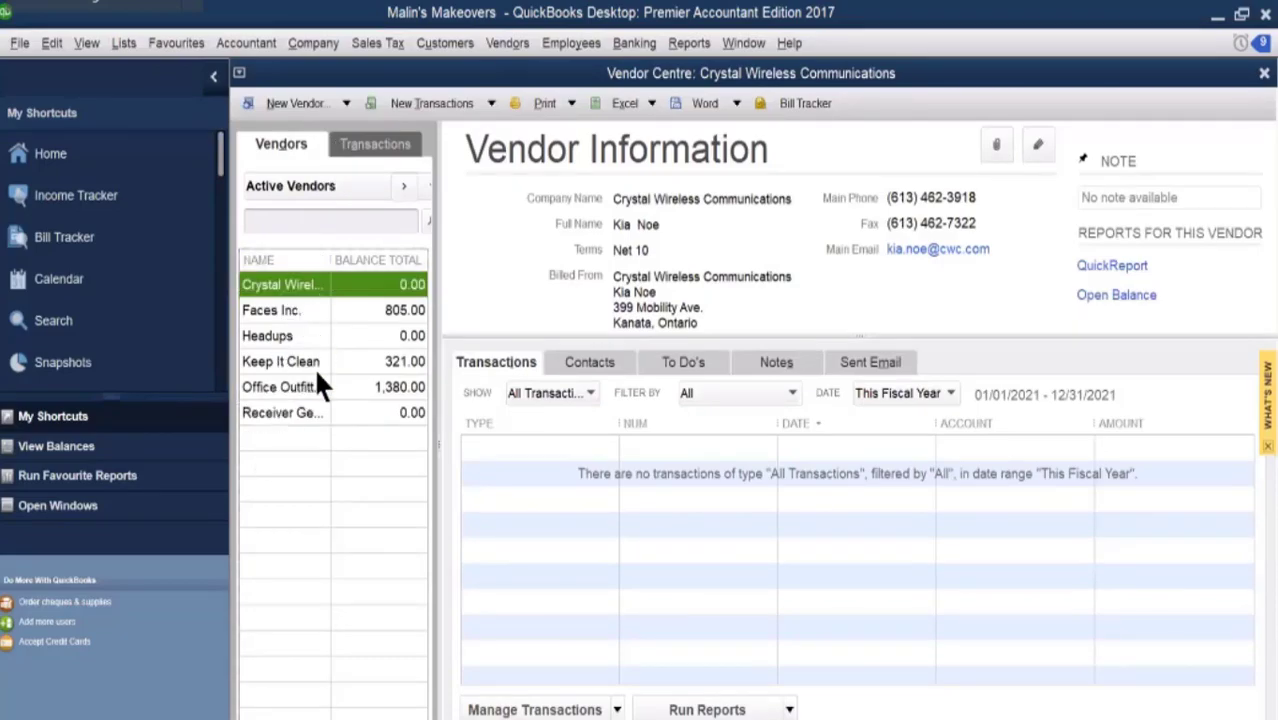
click(279, 316)
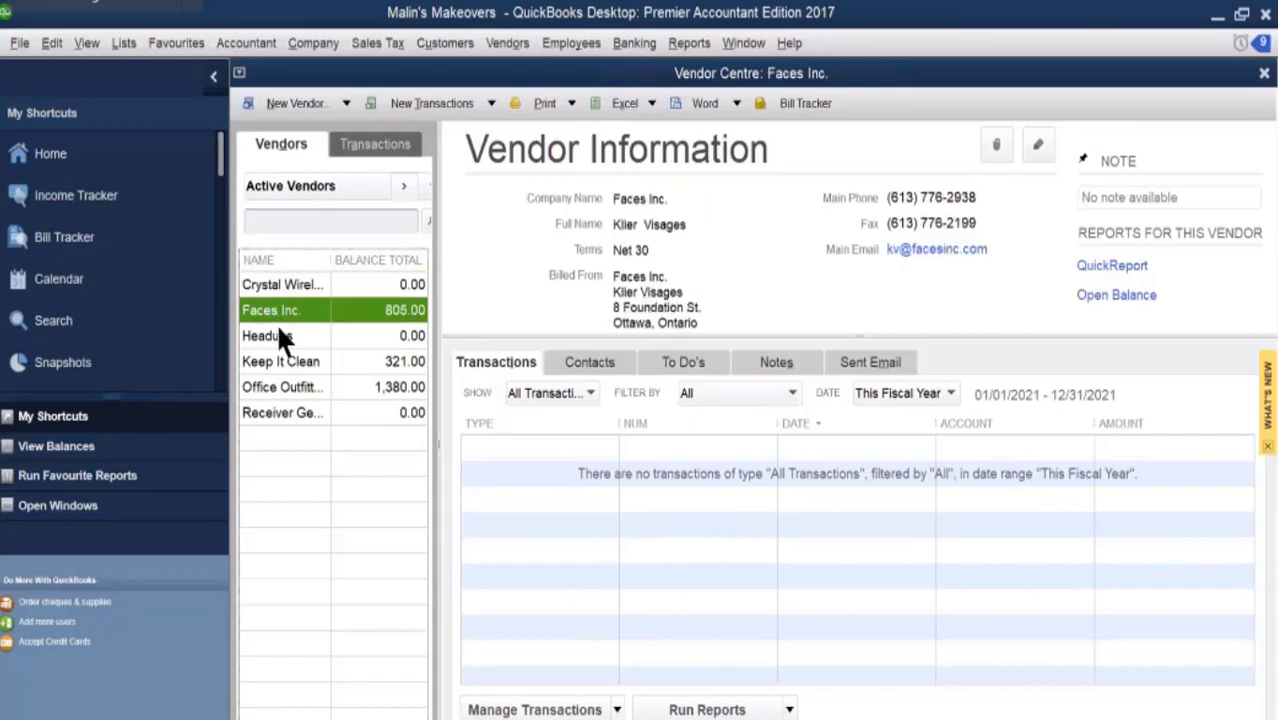
click(281, 336)
click(273, 359)
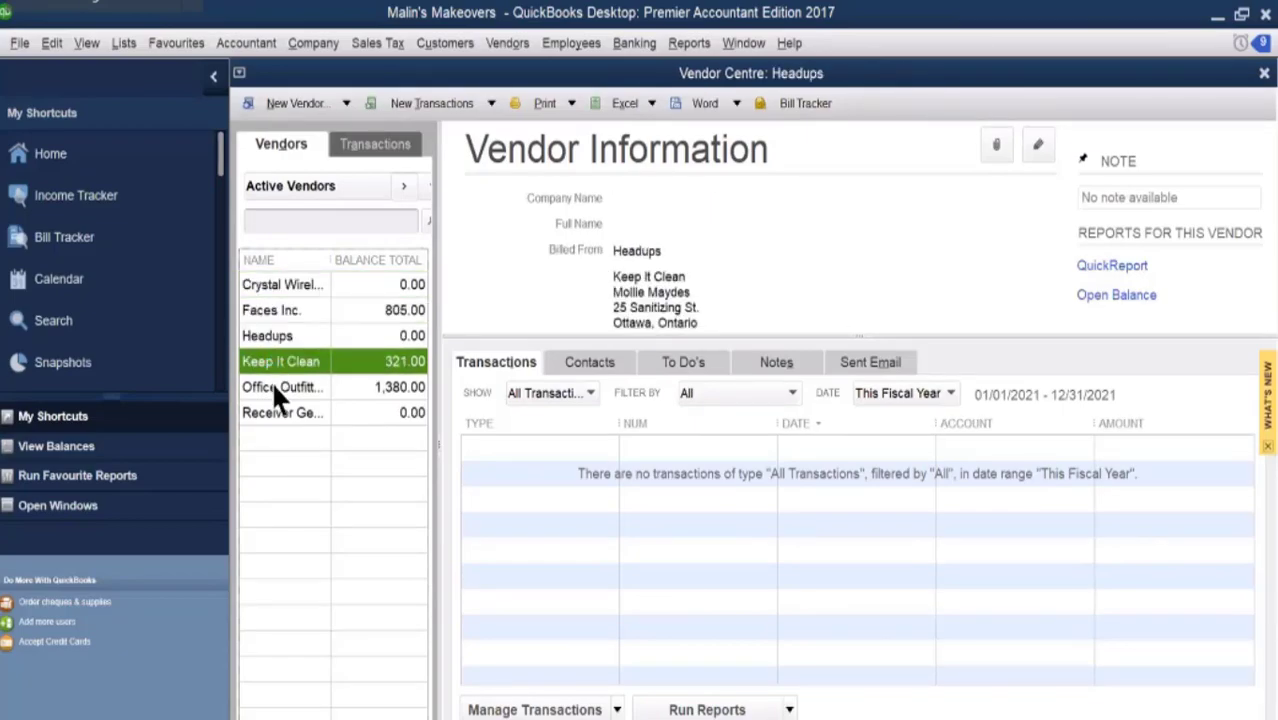
click(274, 386)
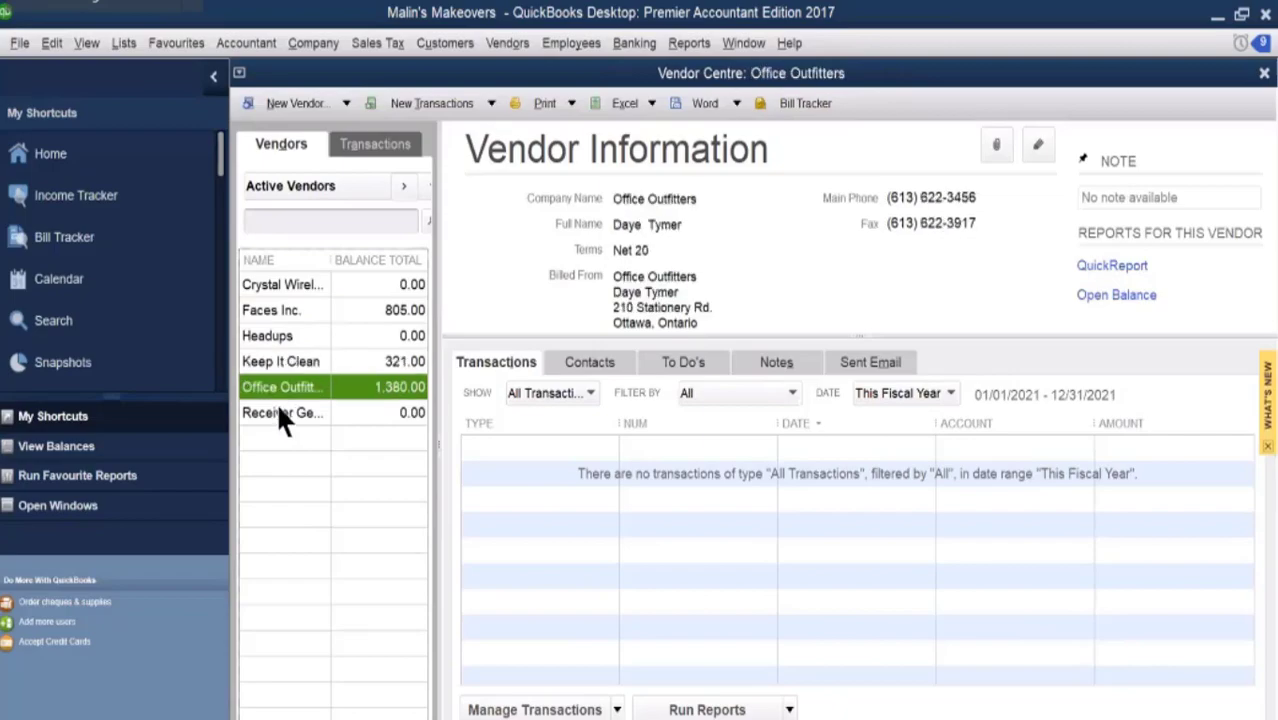
click(282, 416)
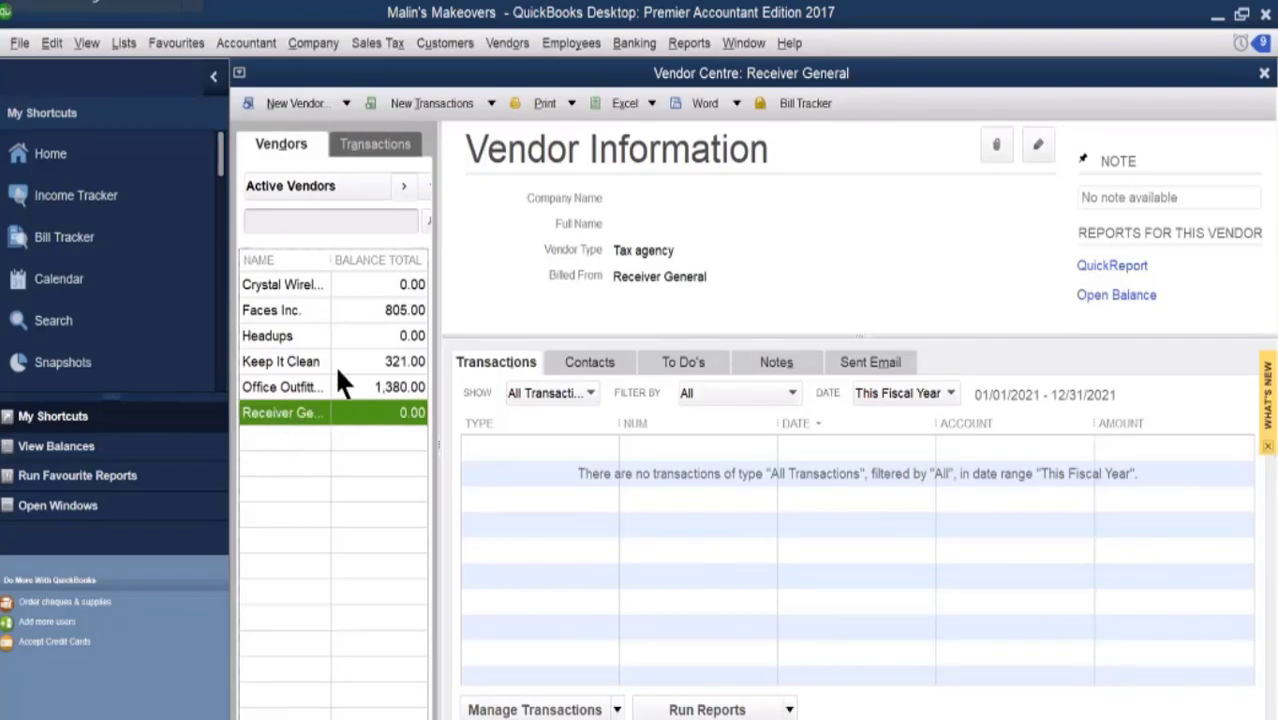
click(1263, 75)
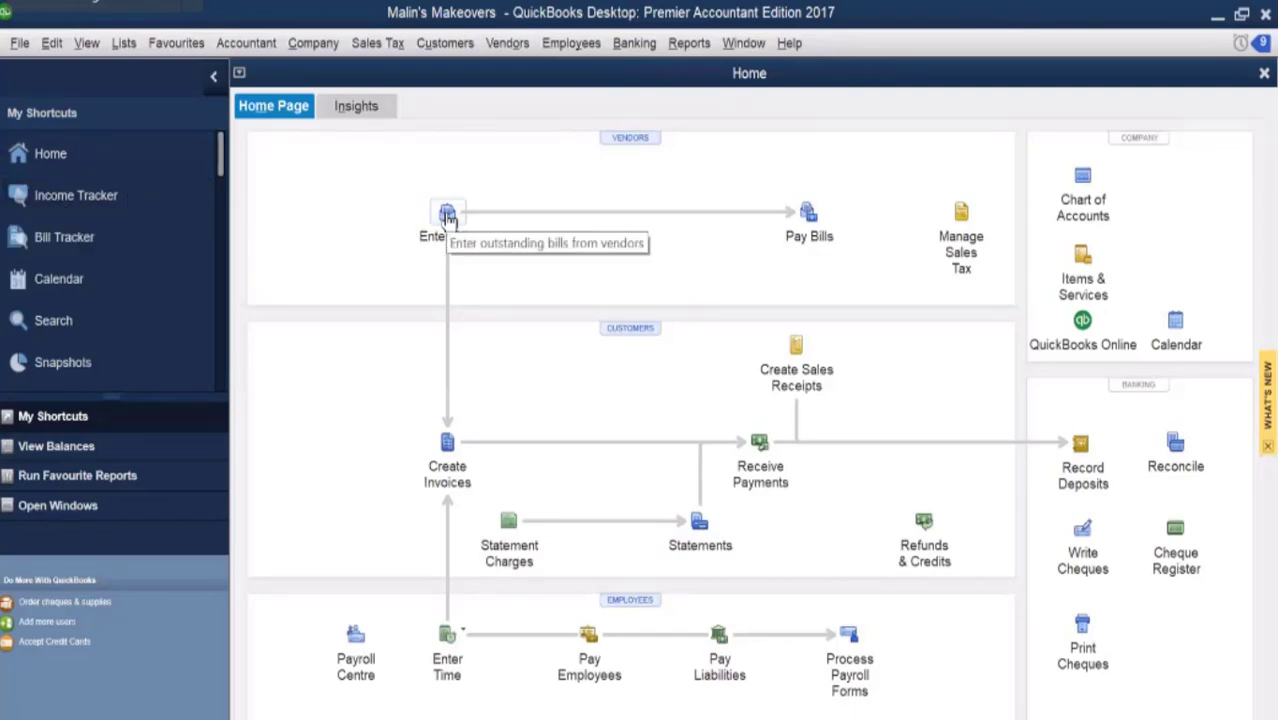
click(690, 45)
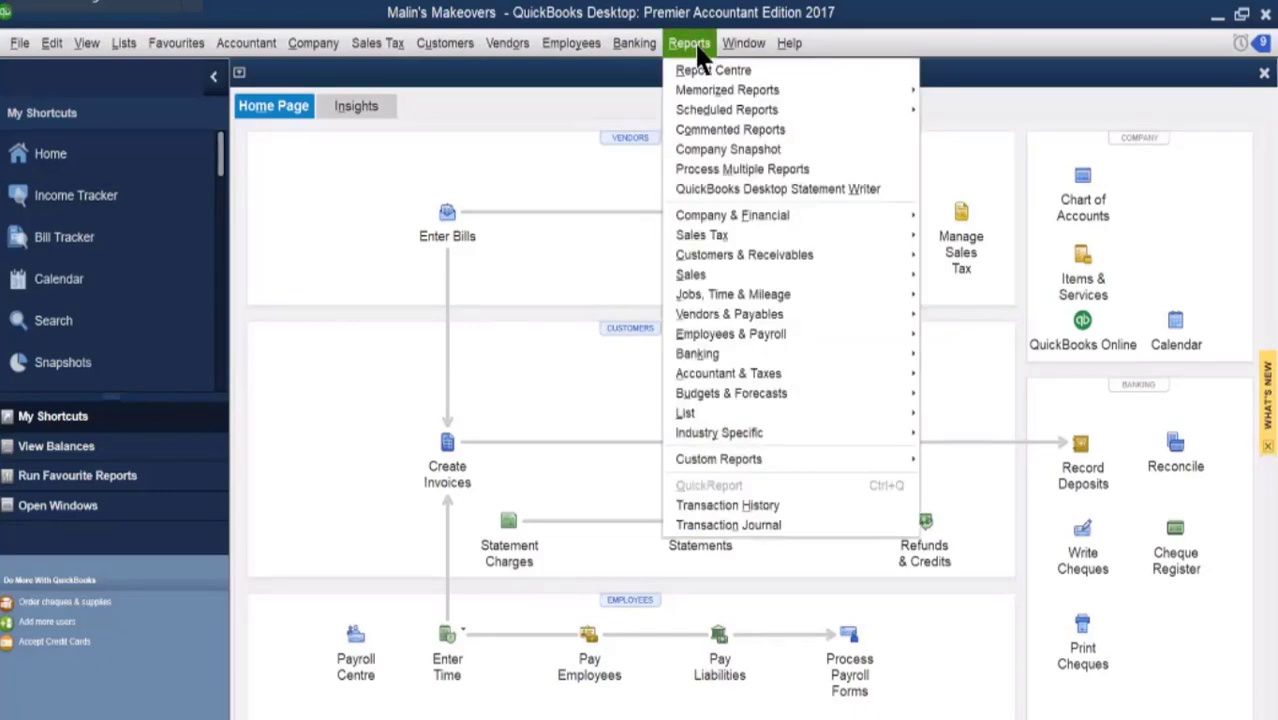
mouse_move(748, 324)
click(1020, 266)
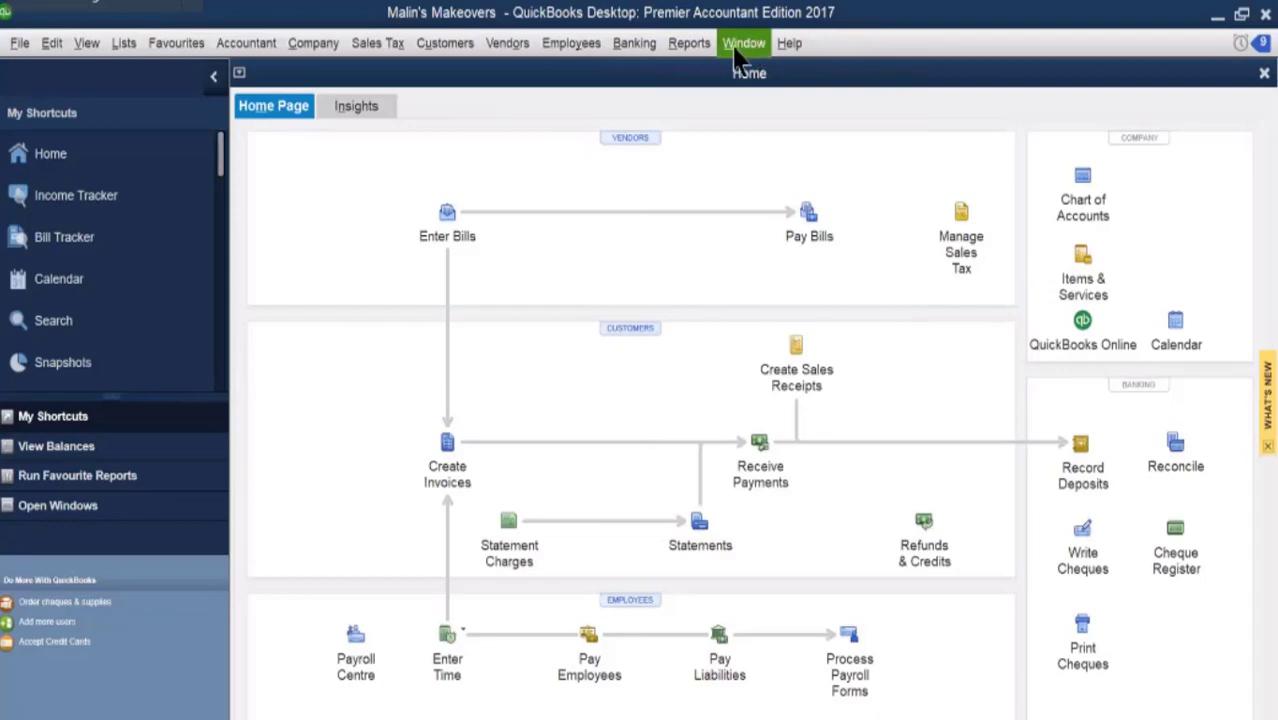
Open the A/P Aging Detail report from the Vendors & Payables reports.
click(692, 45)
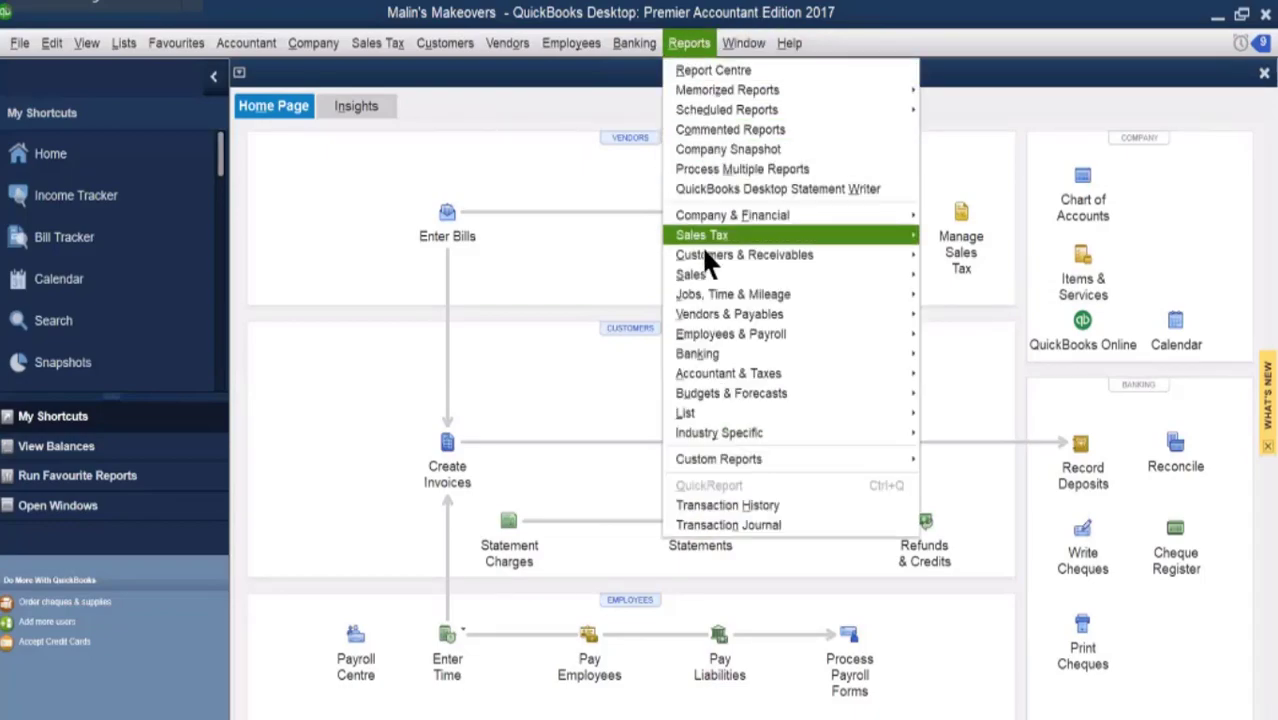
mouse_move(720, 316)
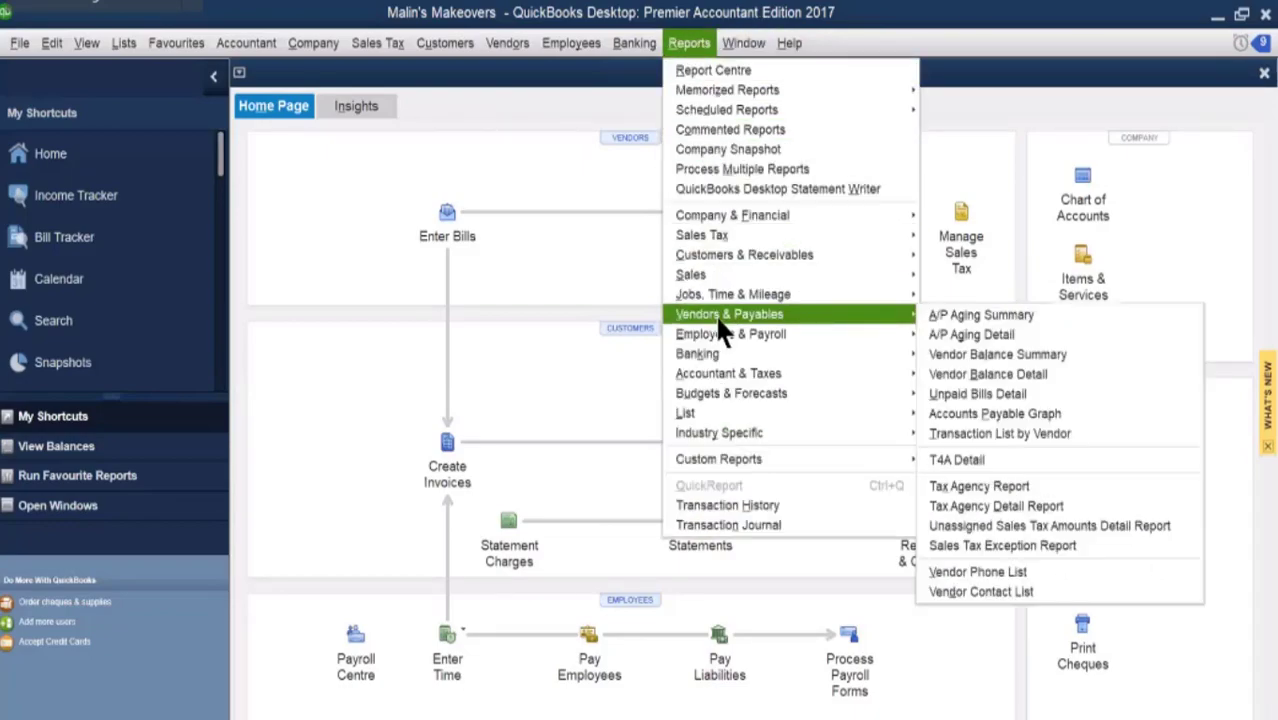
click(975, 340)
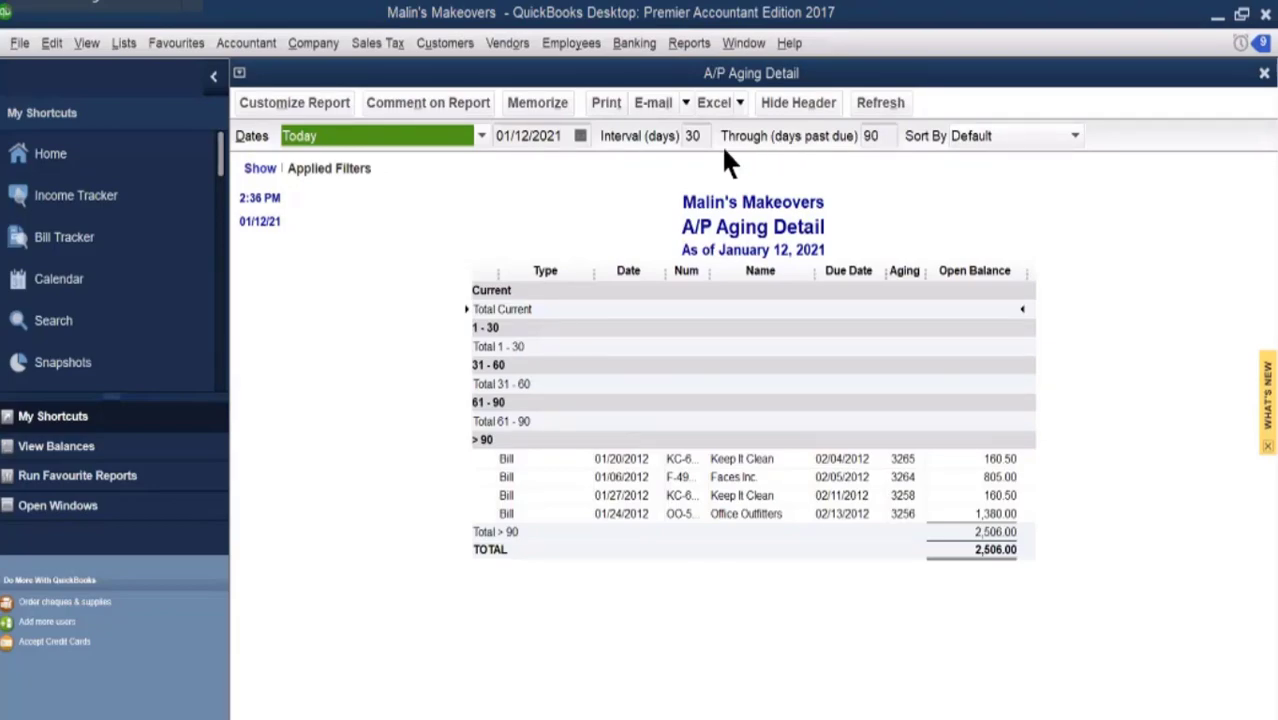
Set the A/P Aging Detail report's date to 01/31/2012, and close the report without memorizing it.
click(568, 135)
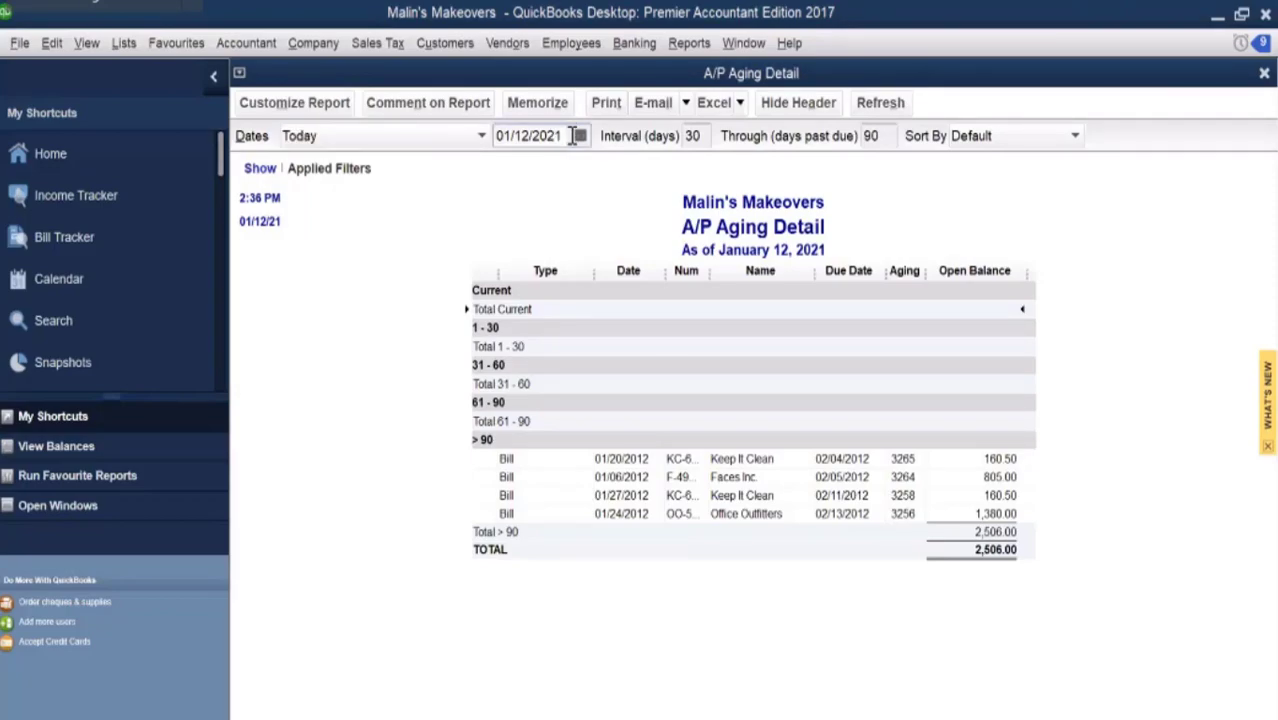
drag(566, 139, 551, 144)
text(12)
click(580, 136)
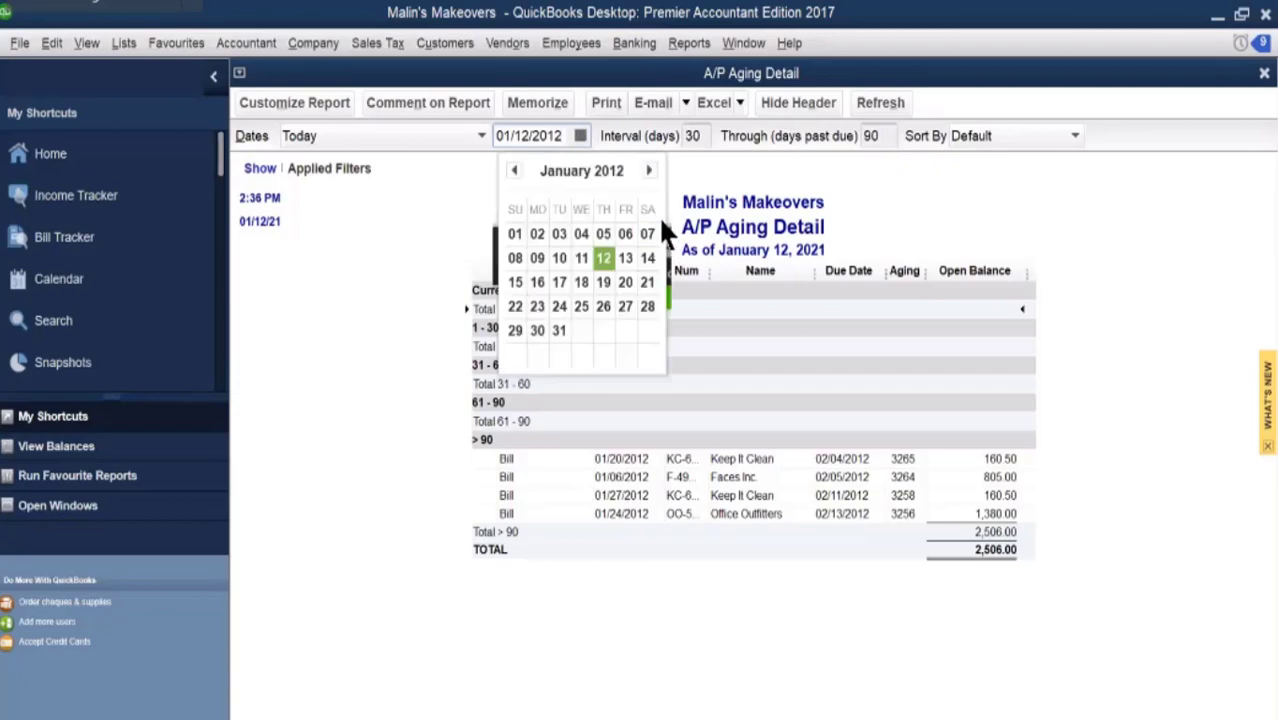
click(648, 171)
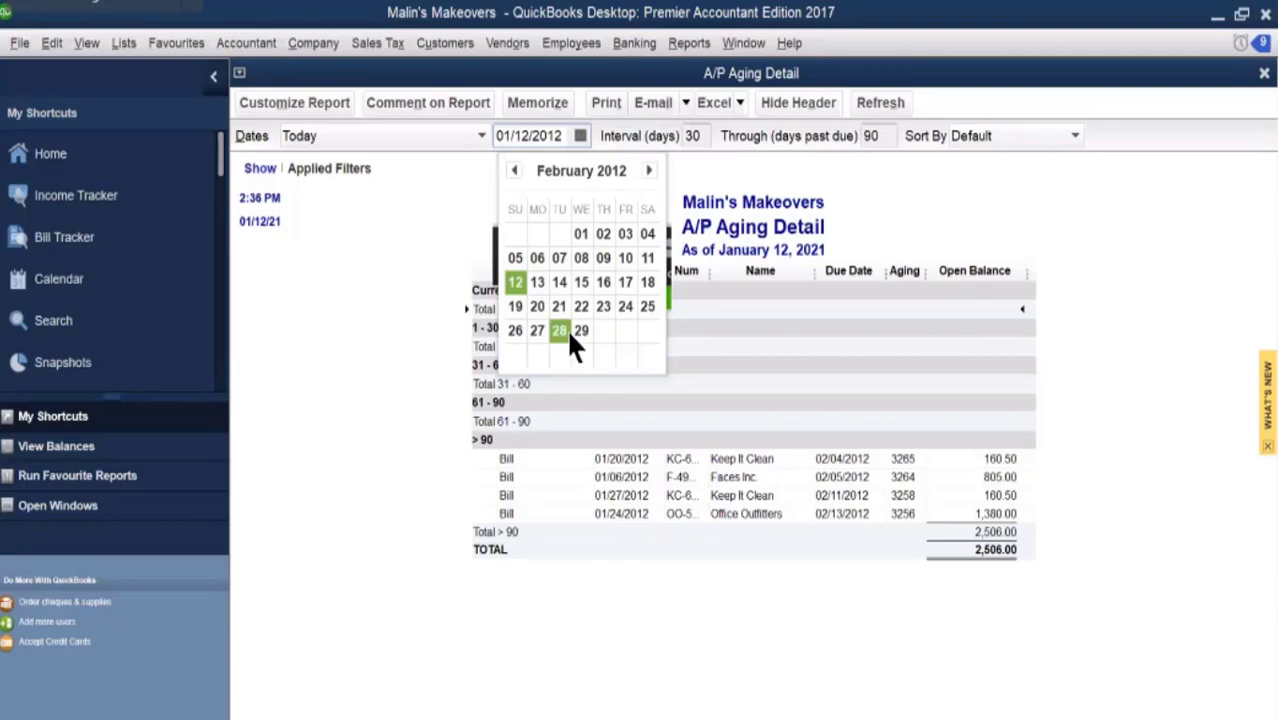
click(514, 171)
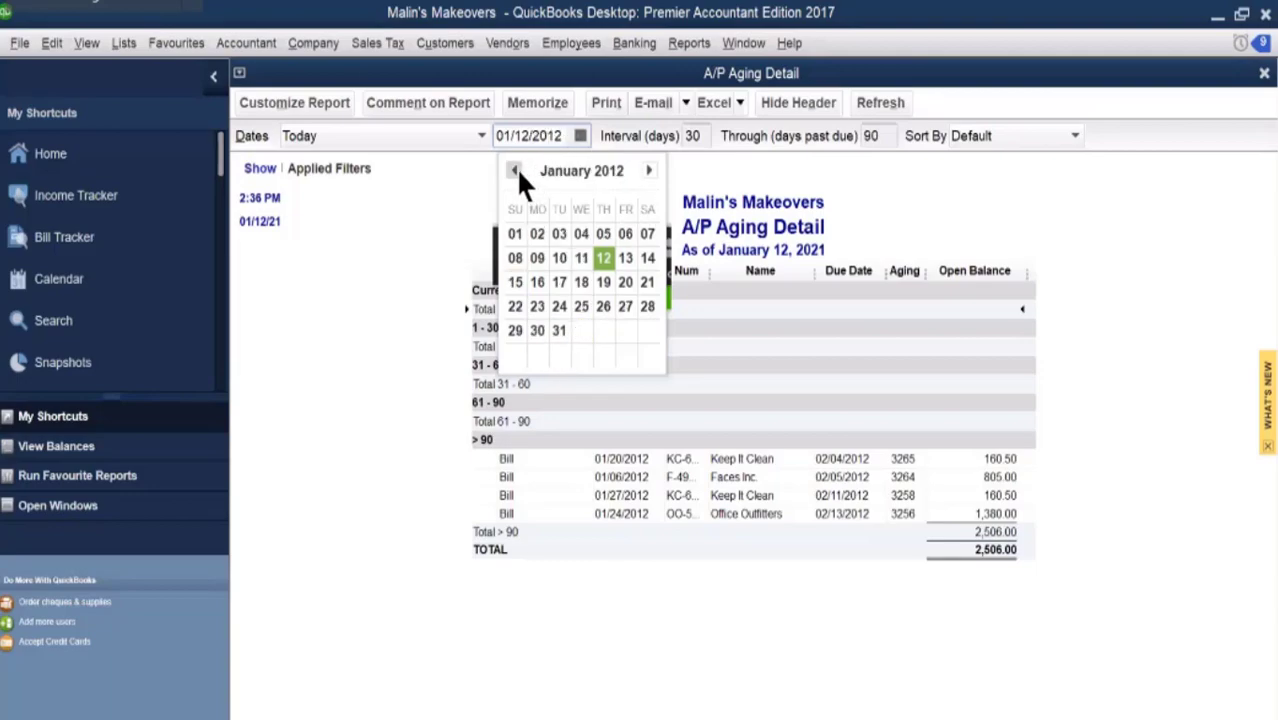
click(559, 331)
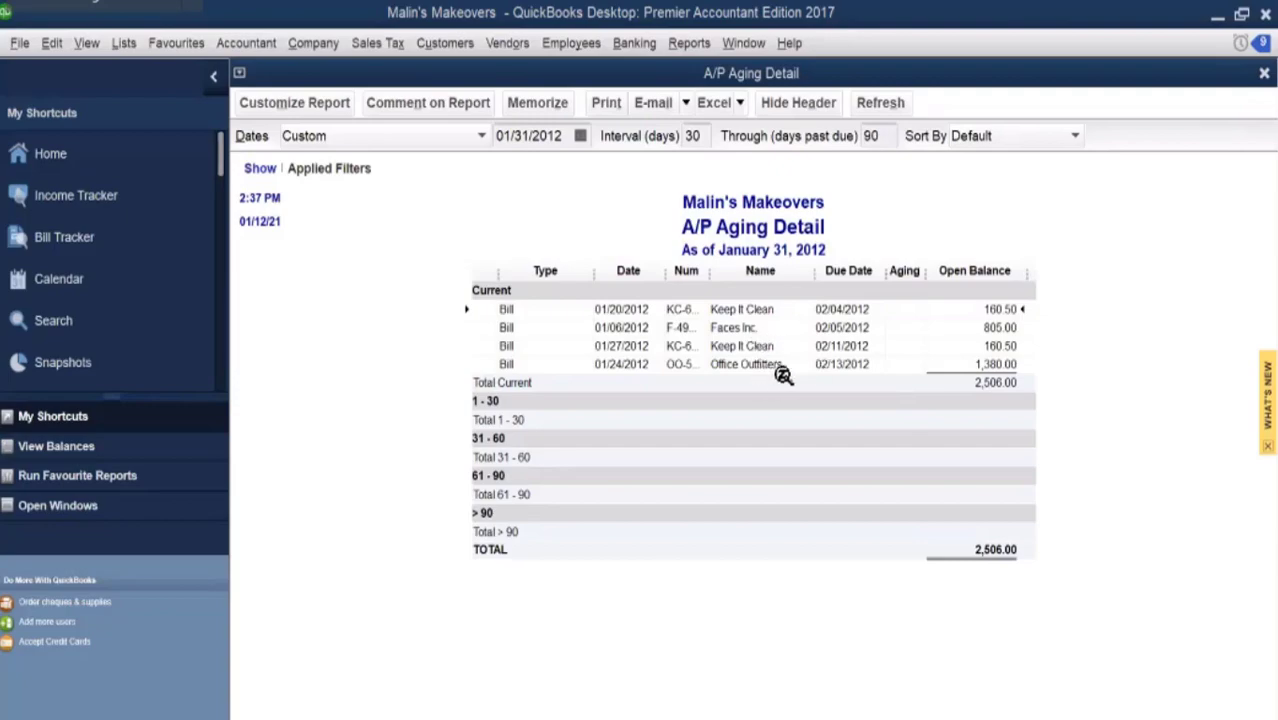
click(1264, 74)
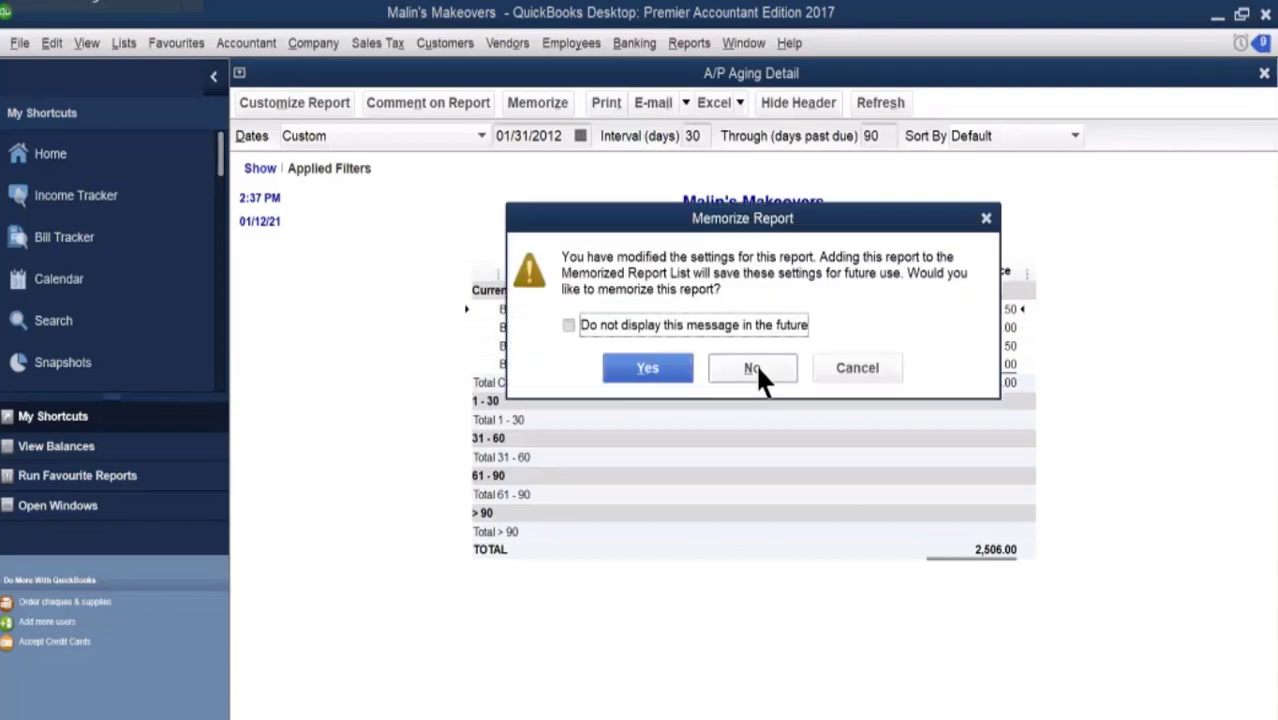
click(759, 372)
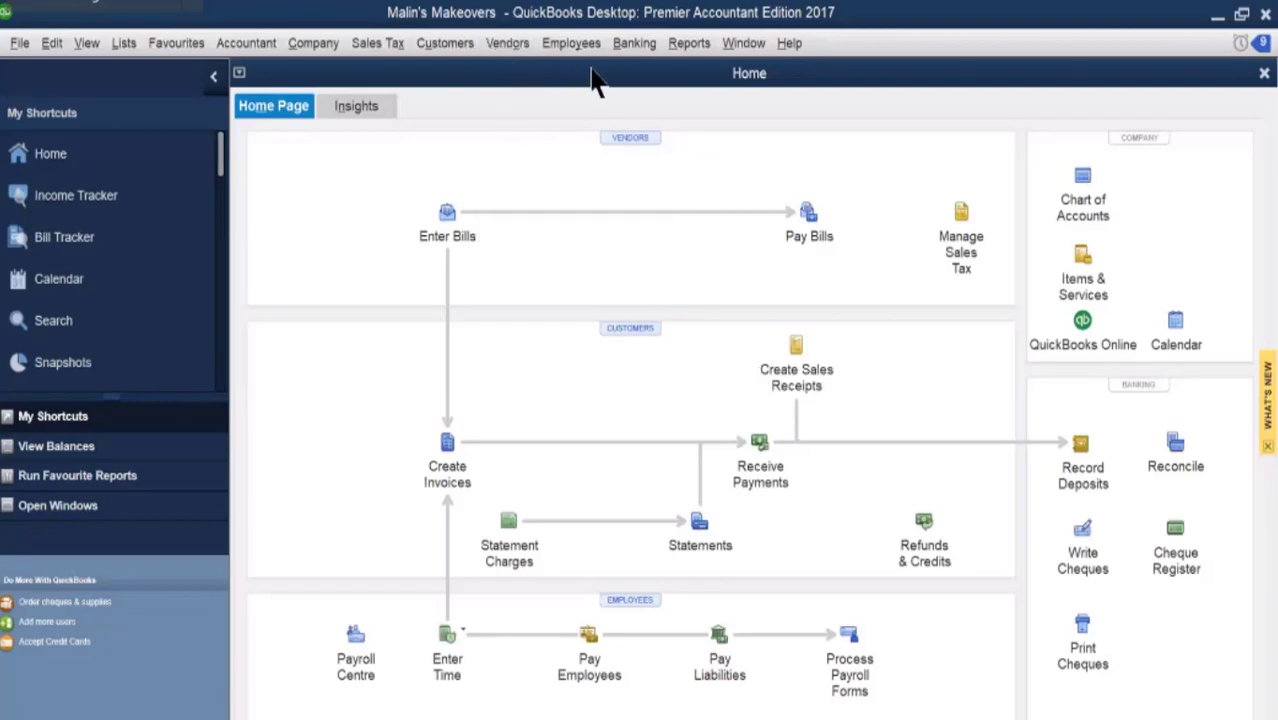
Open the A/R Aging Summary report from the Customers & Receivables reports.
click(697, 47)
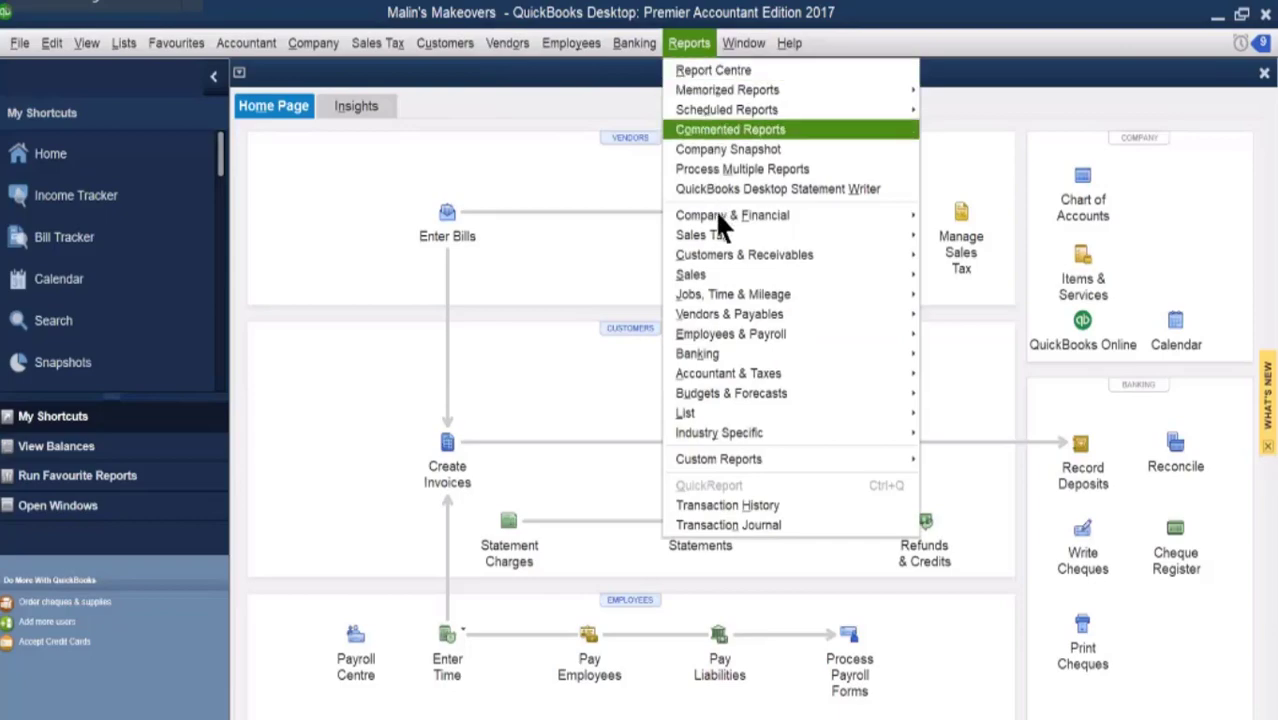
mouse_move(790, 262)
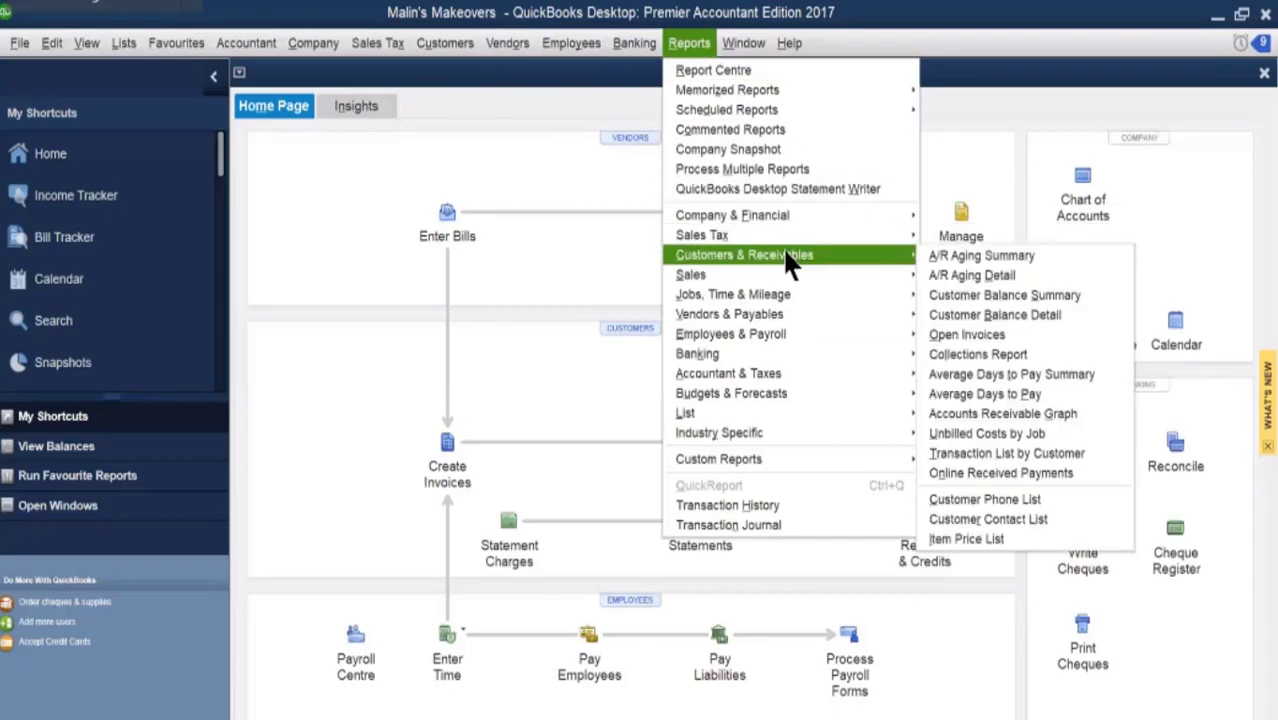
click(980, 258)
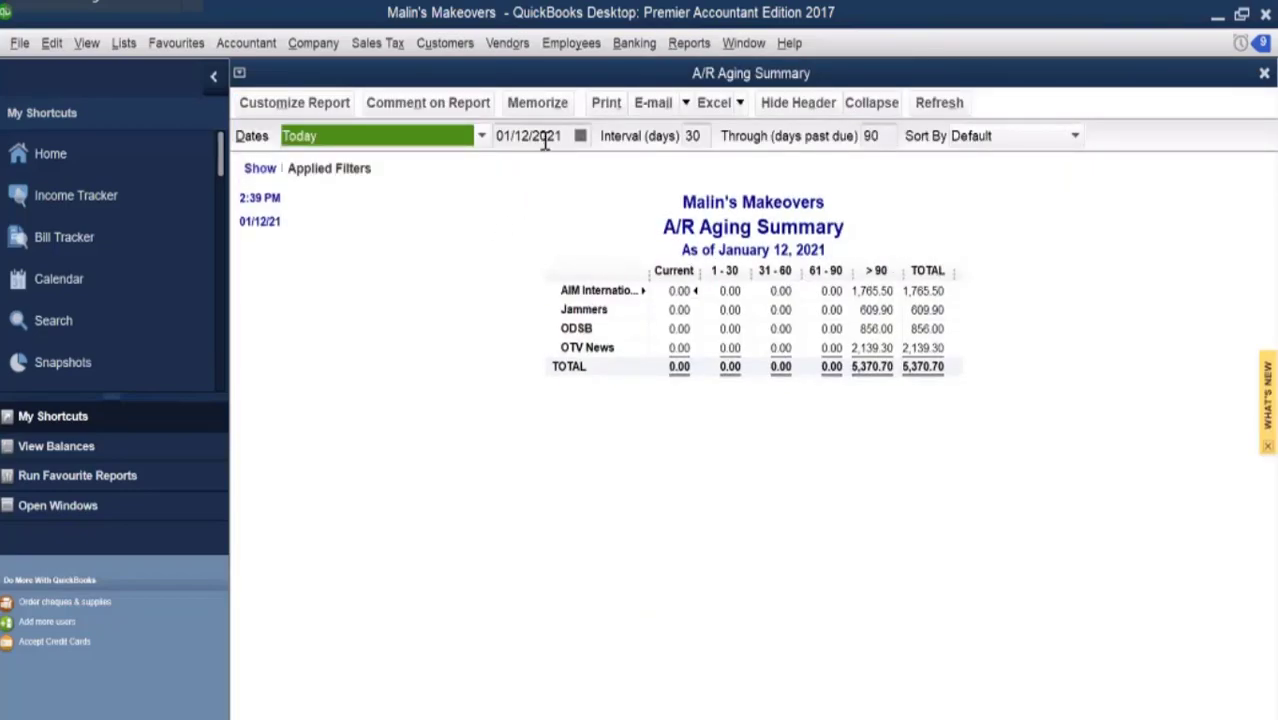
Set the A/R Aging Summary report's date to 01/31/2012, and close the report without memorizing it.
click(545, 138)
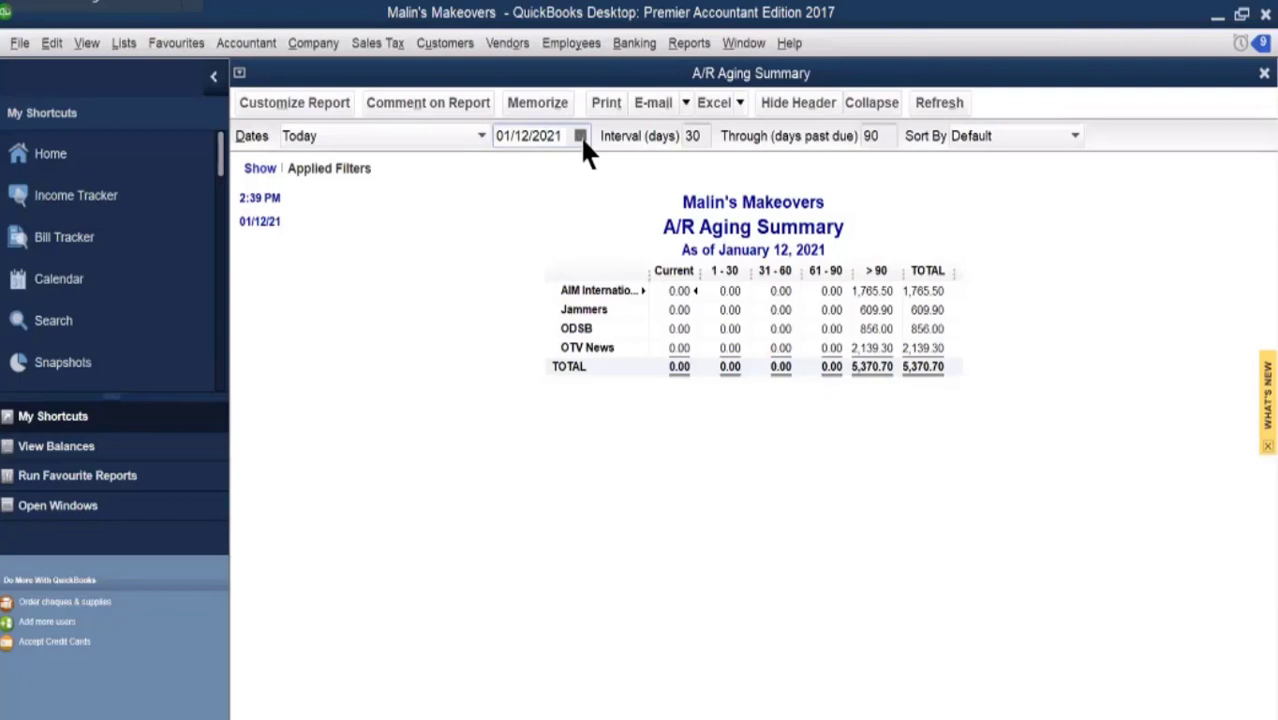
click(580, 135)
click(649, 171)
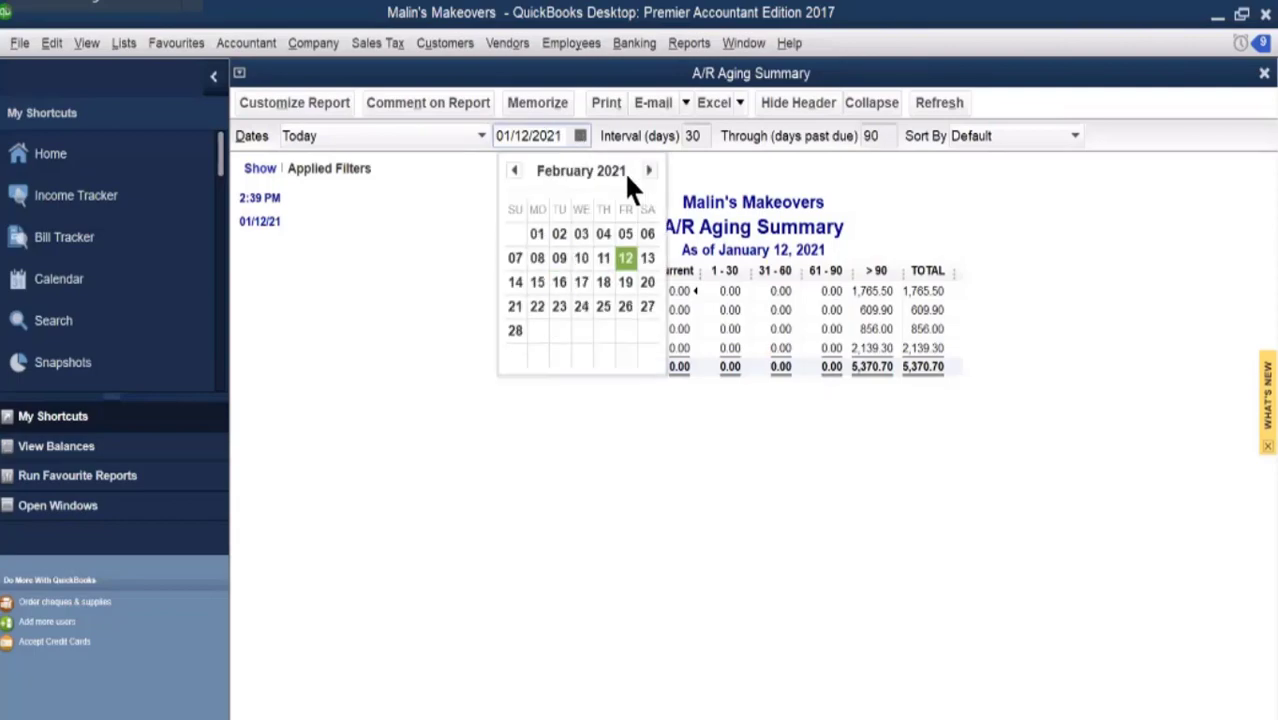
click(515, 170)
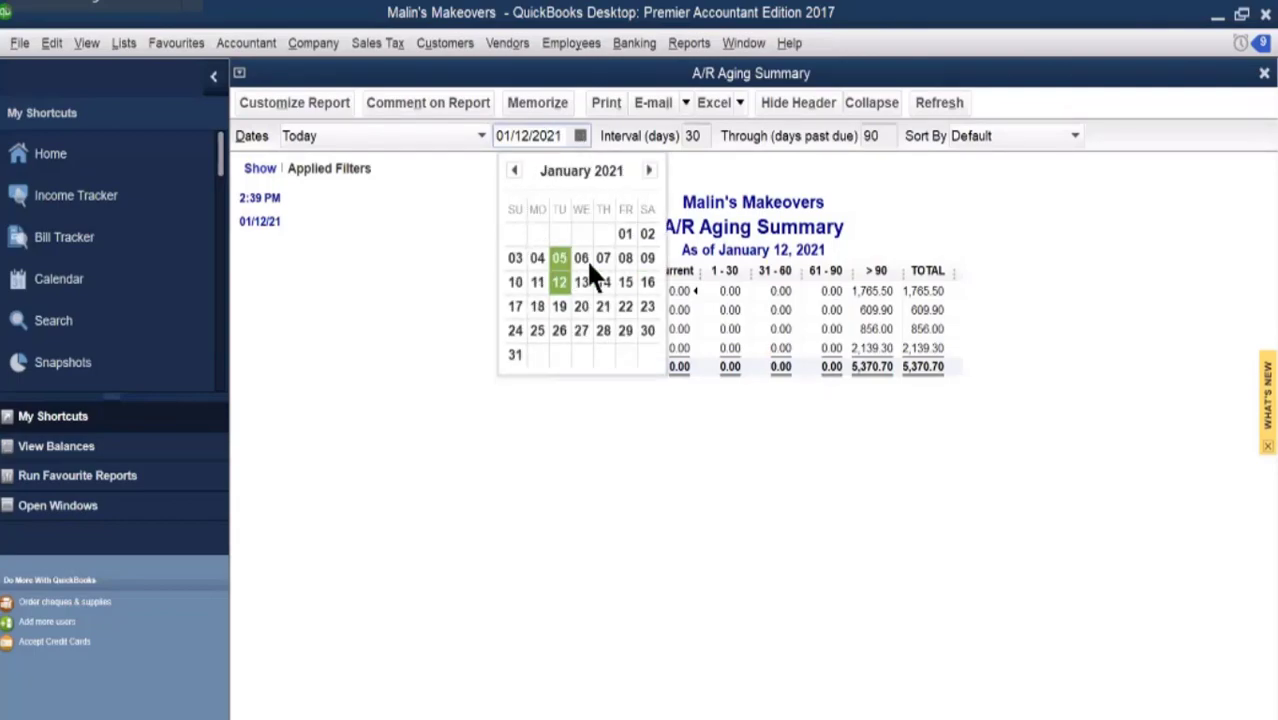
click(515, 354)
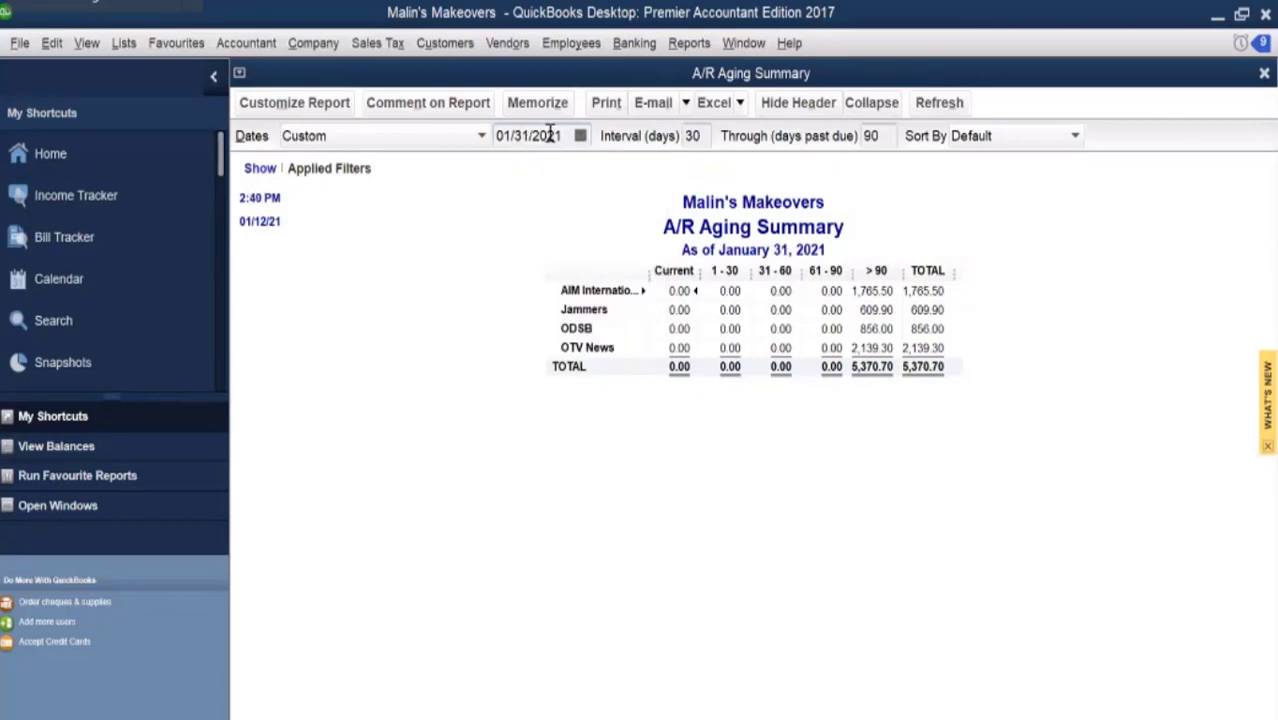
drag(556, 137, 564, 138)
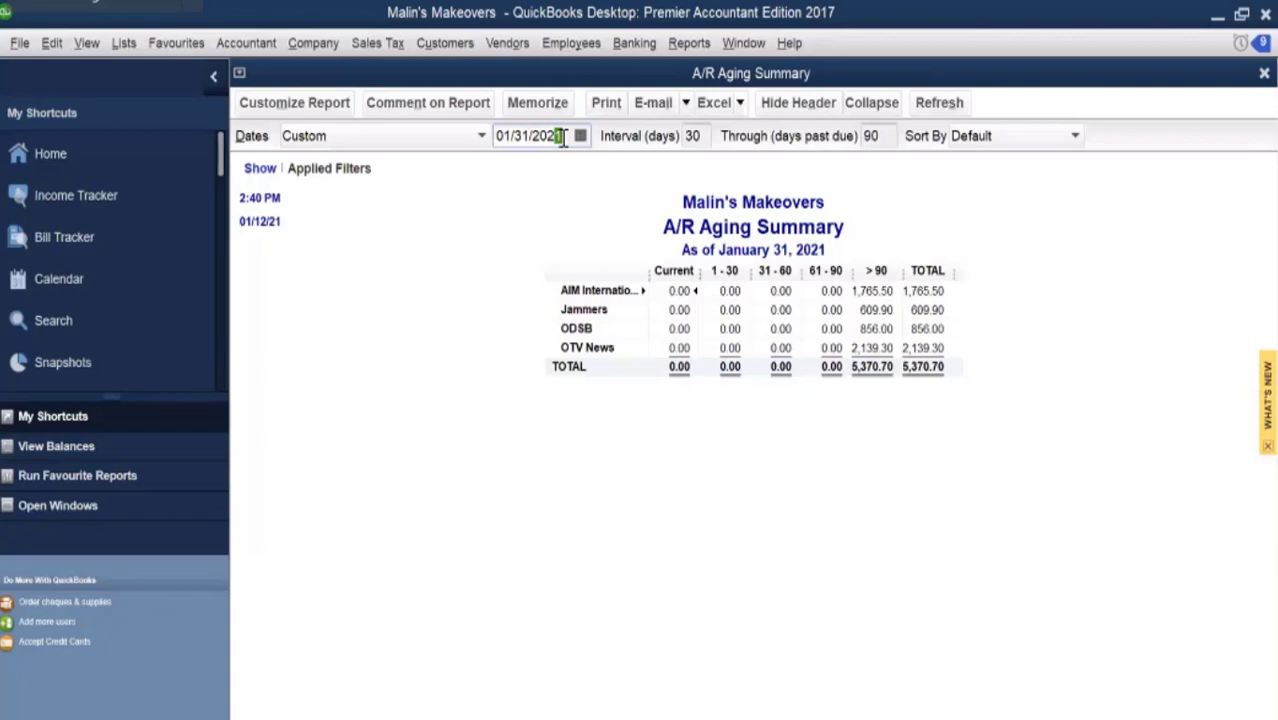
key(BackSpace)
key(BackSpace)
text(12)
key(Tab)
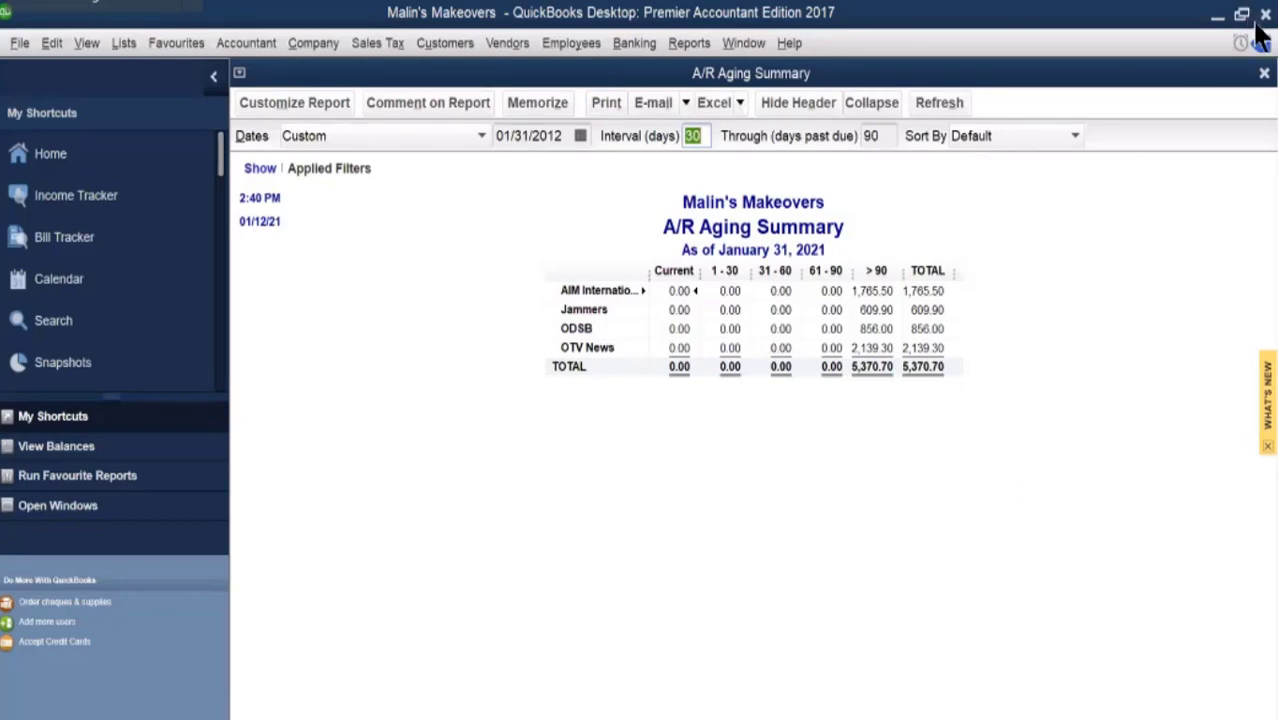
click(1264, 74)
key(n)
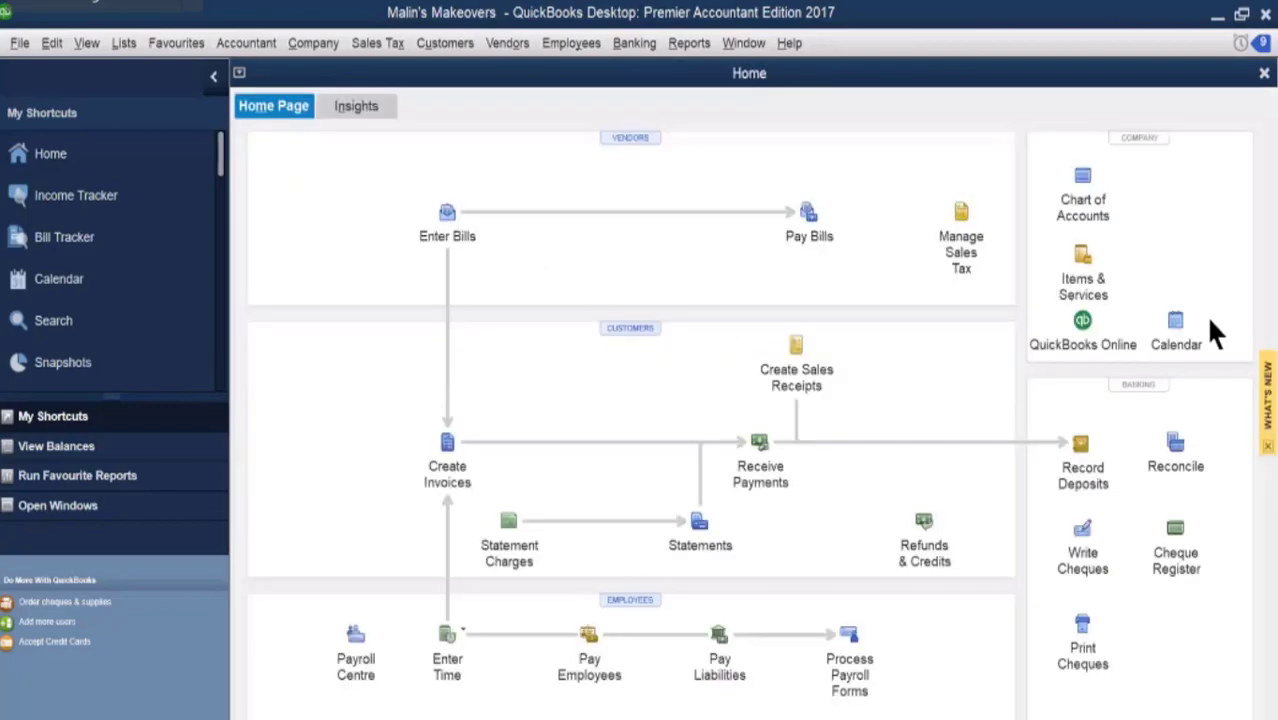
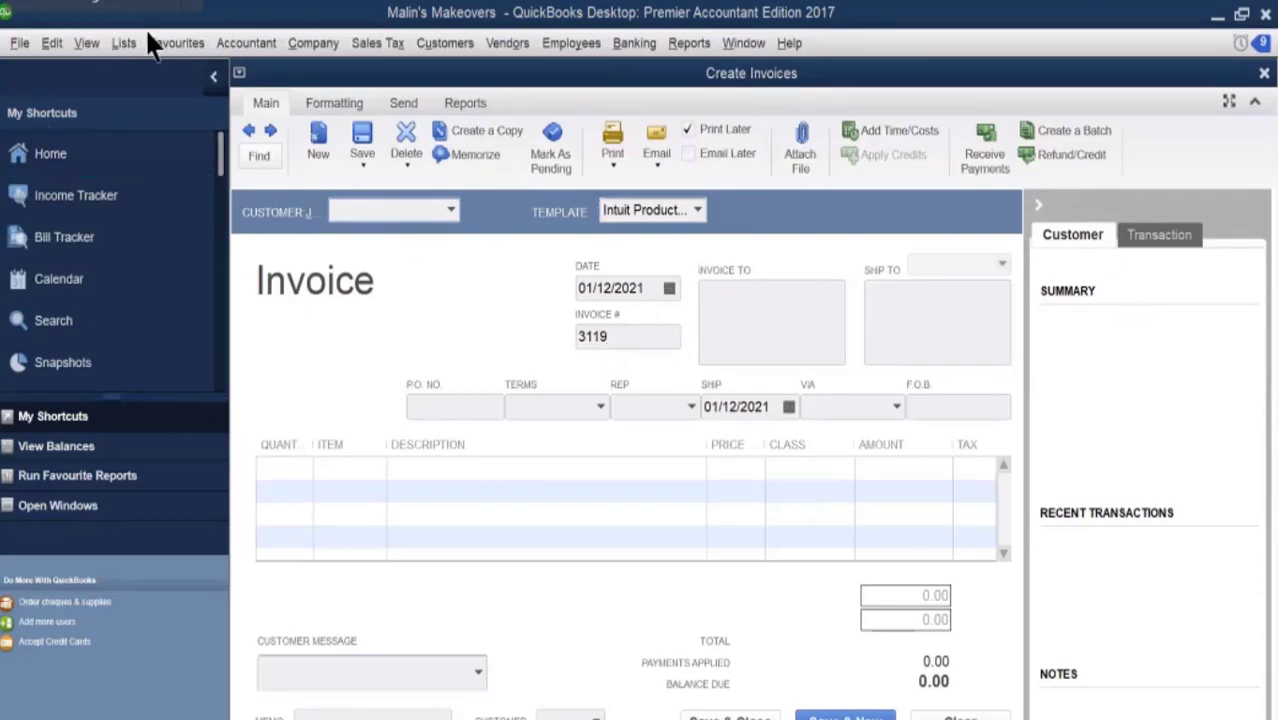
Collapse the shortcuts sidebar and choose AIM International as the customer on the new invoice.
click(215, 78)
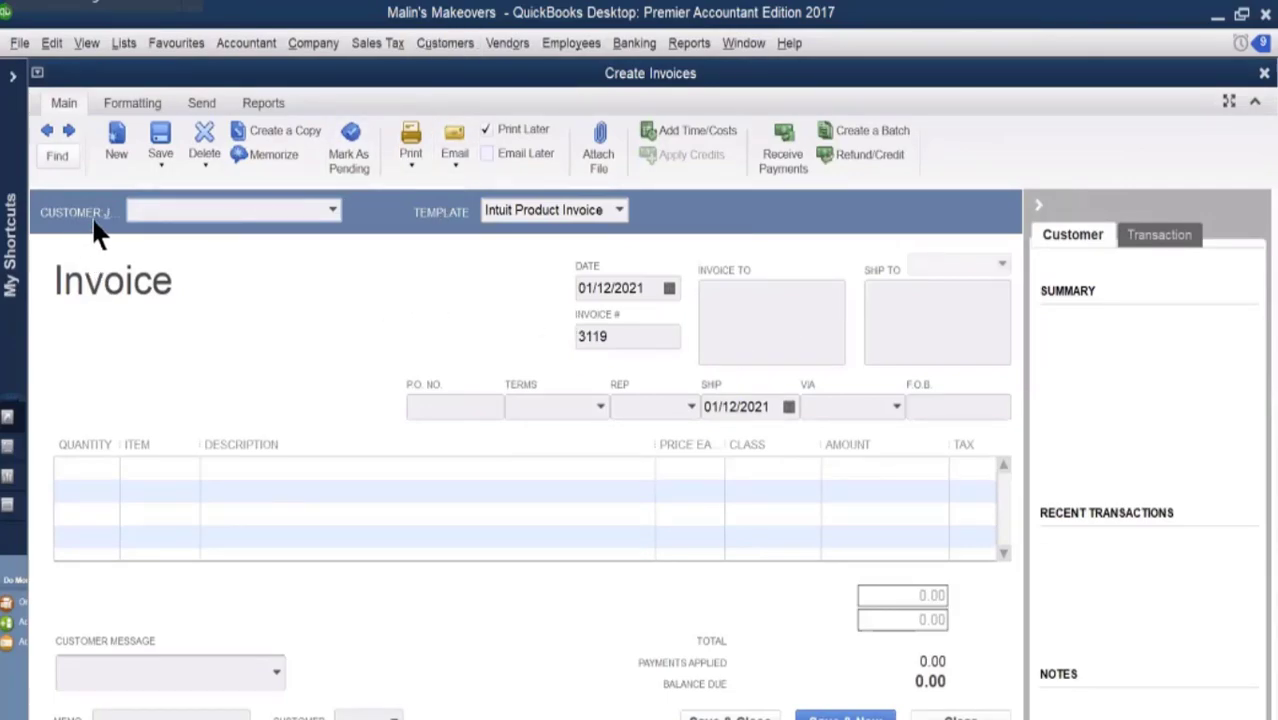
click(333, 212)
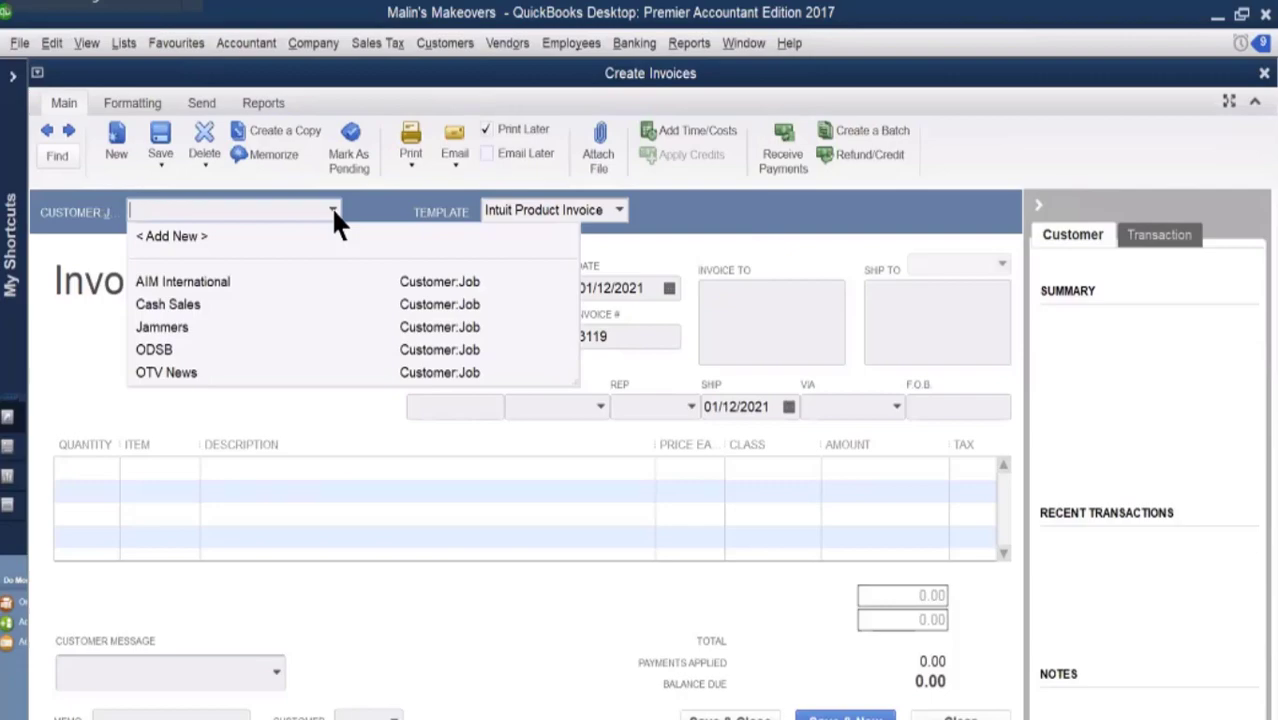
click(212, 281)
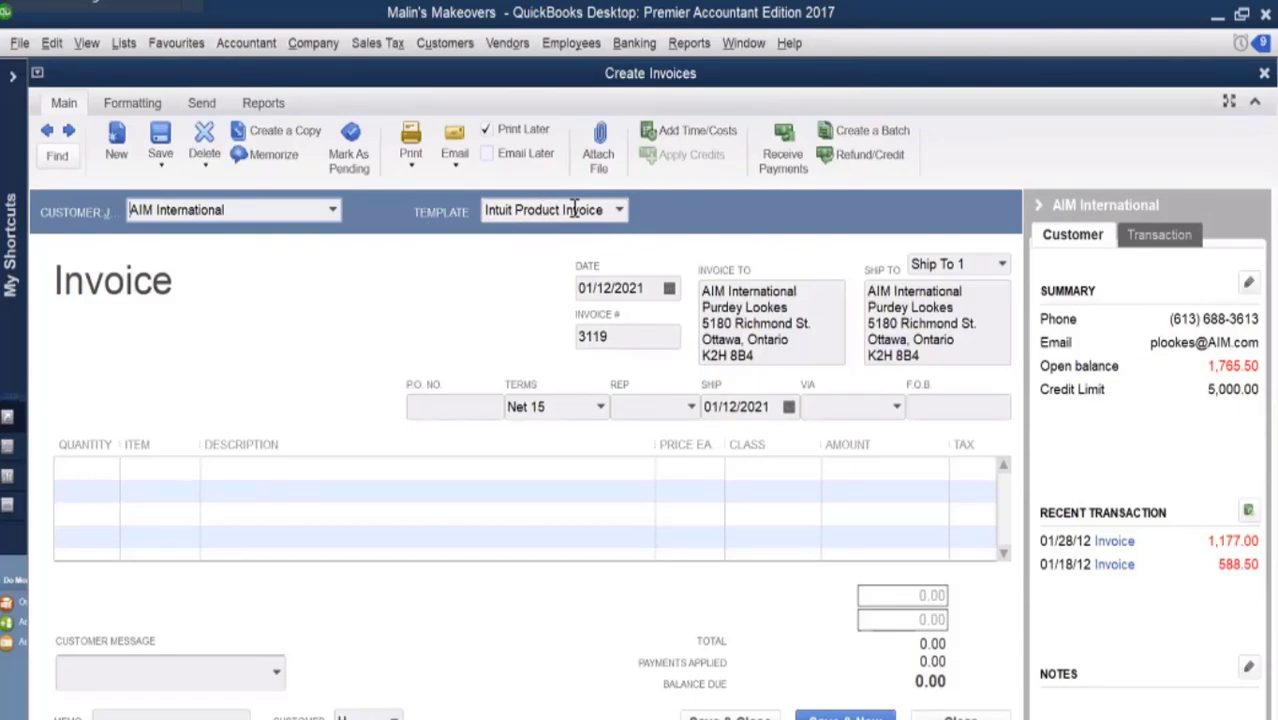
Set the AIM International invoice's date to 02/01/2012.
click(669, 288)
click(731, 318)
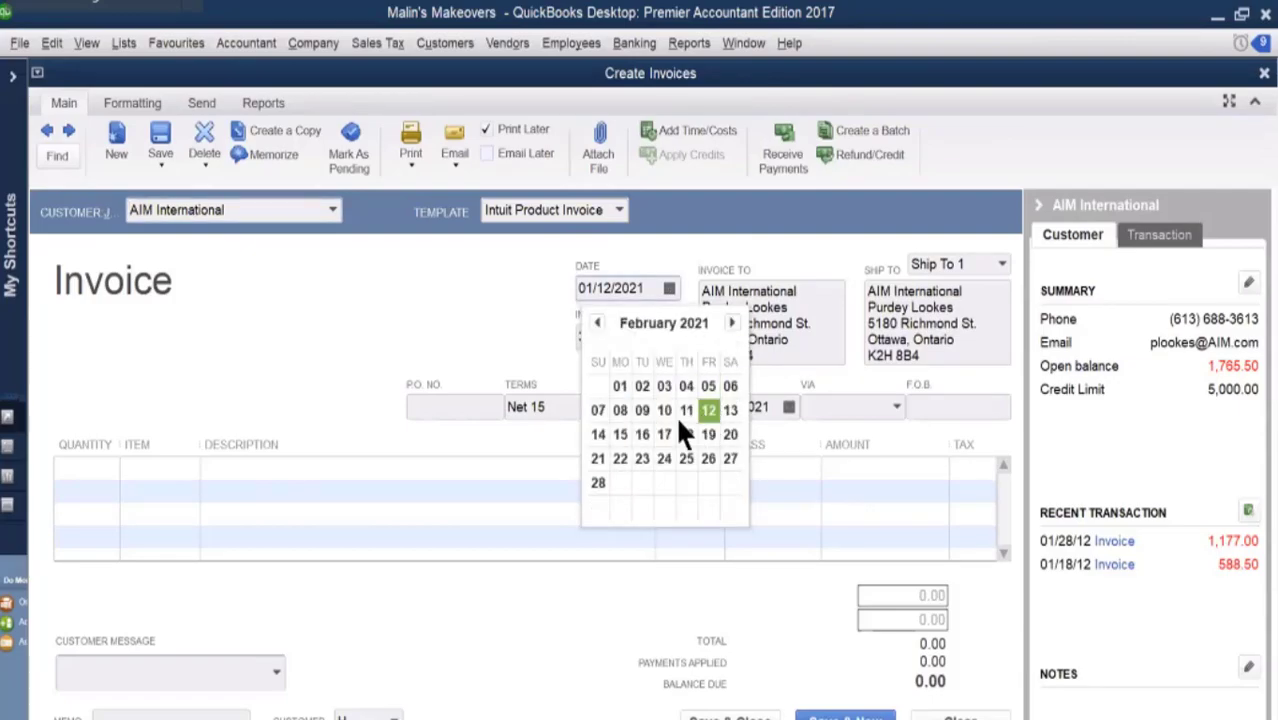
click(620, 388)
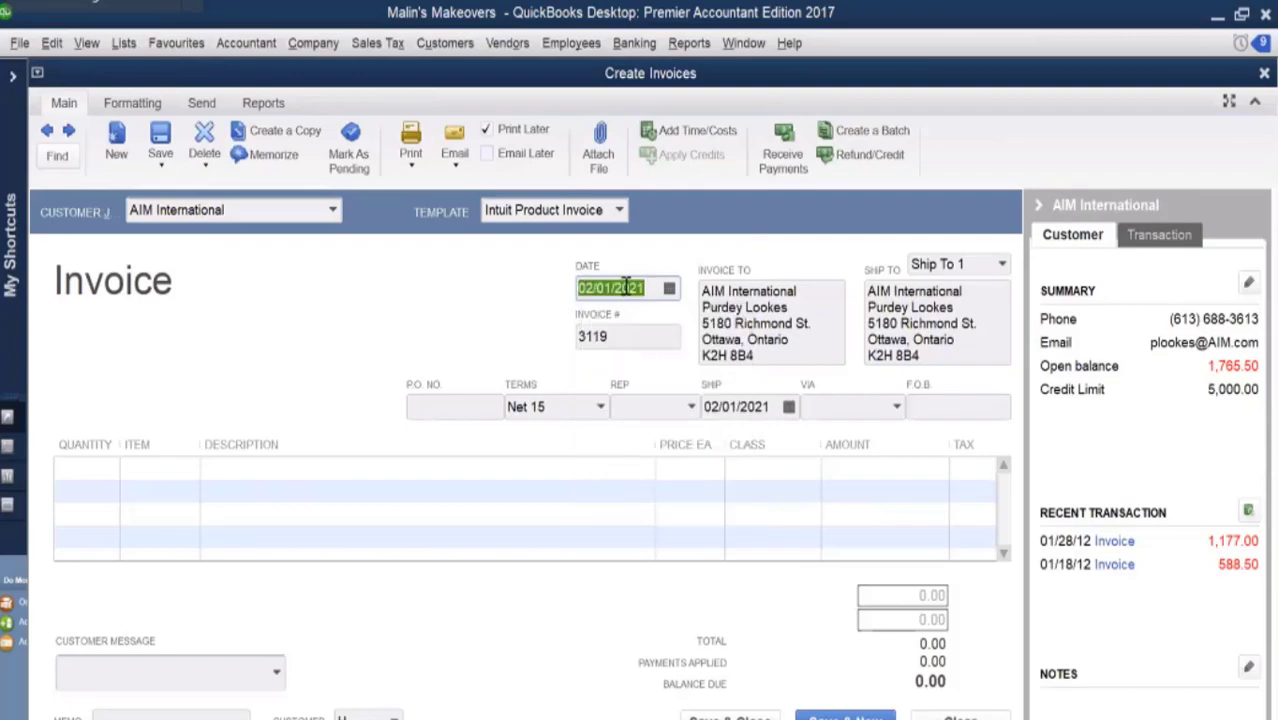
click(630, 282)
drag(630, 283, 647, 288)
text(q)
key(BackSpace)
text(12)
Set the invoice number to 3125, leaving the sales rep blank.
drag(618, 341, 551, 339)
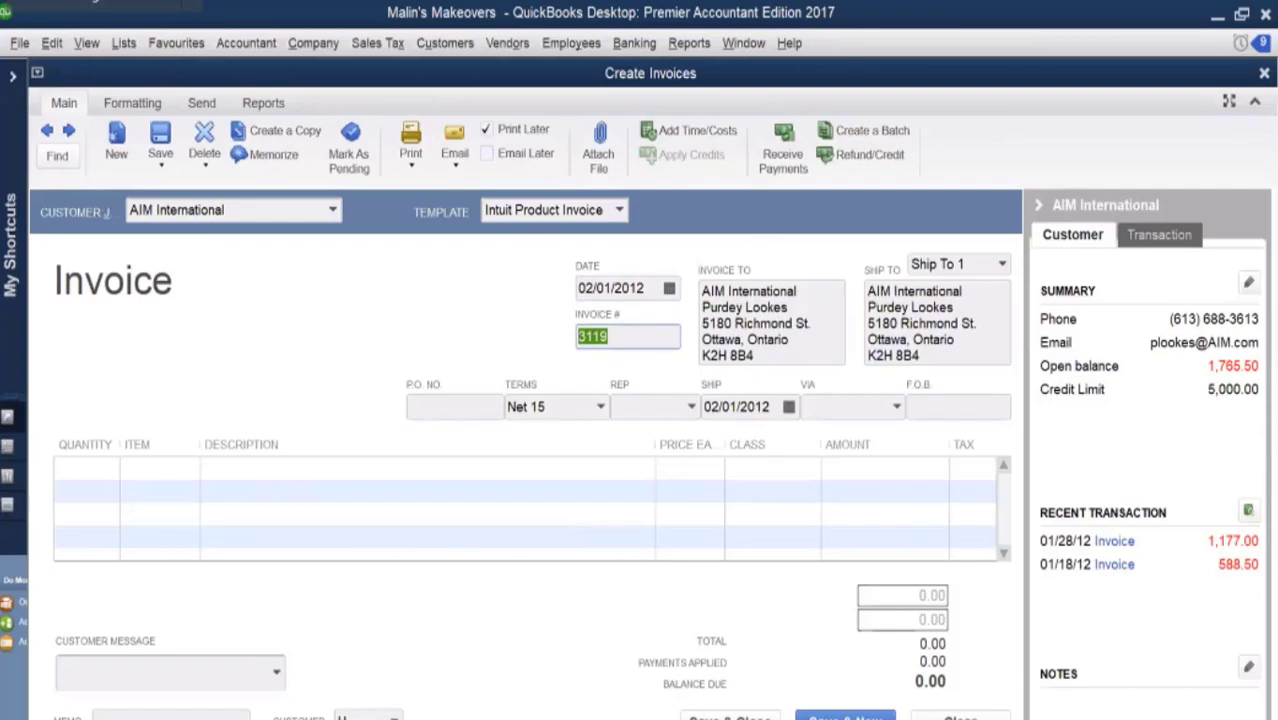
text(312)
text(5)
key(Tab)
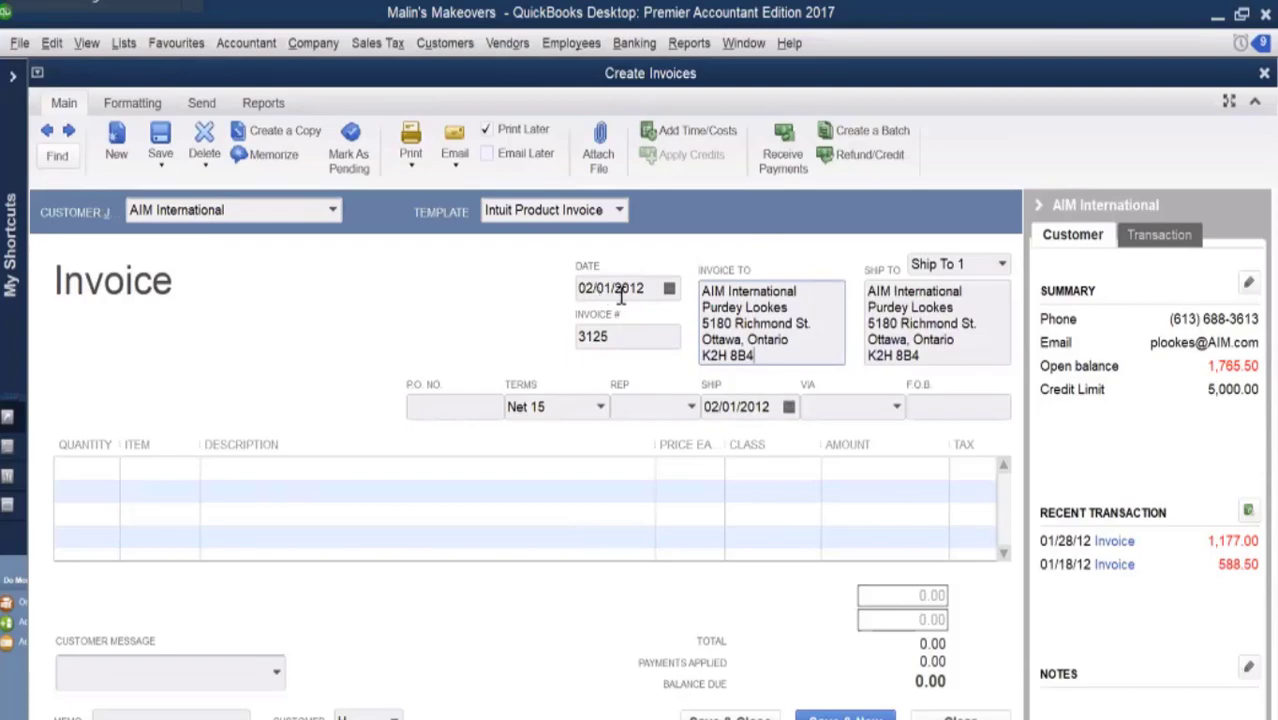
click(663, 407)
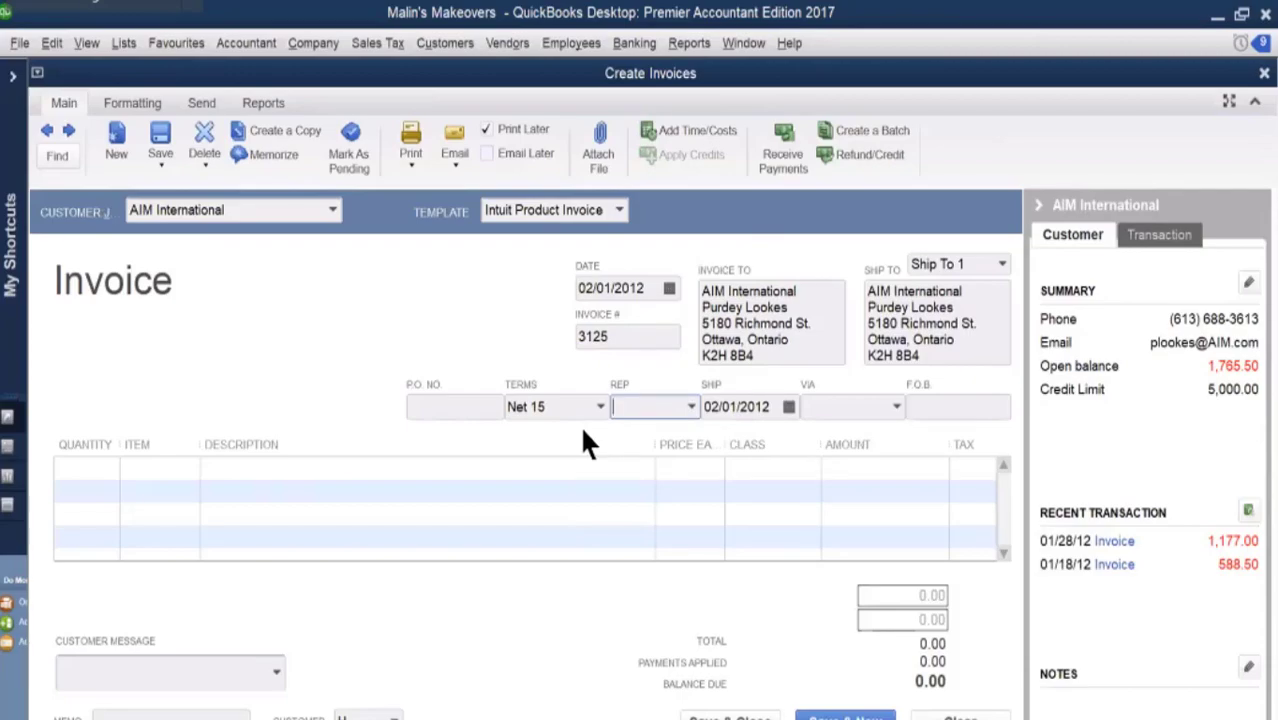
Add the Customized seminar/training service item as the invoice's first line with an amount of 3,150.00.
click(176, 477)
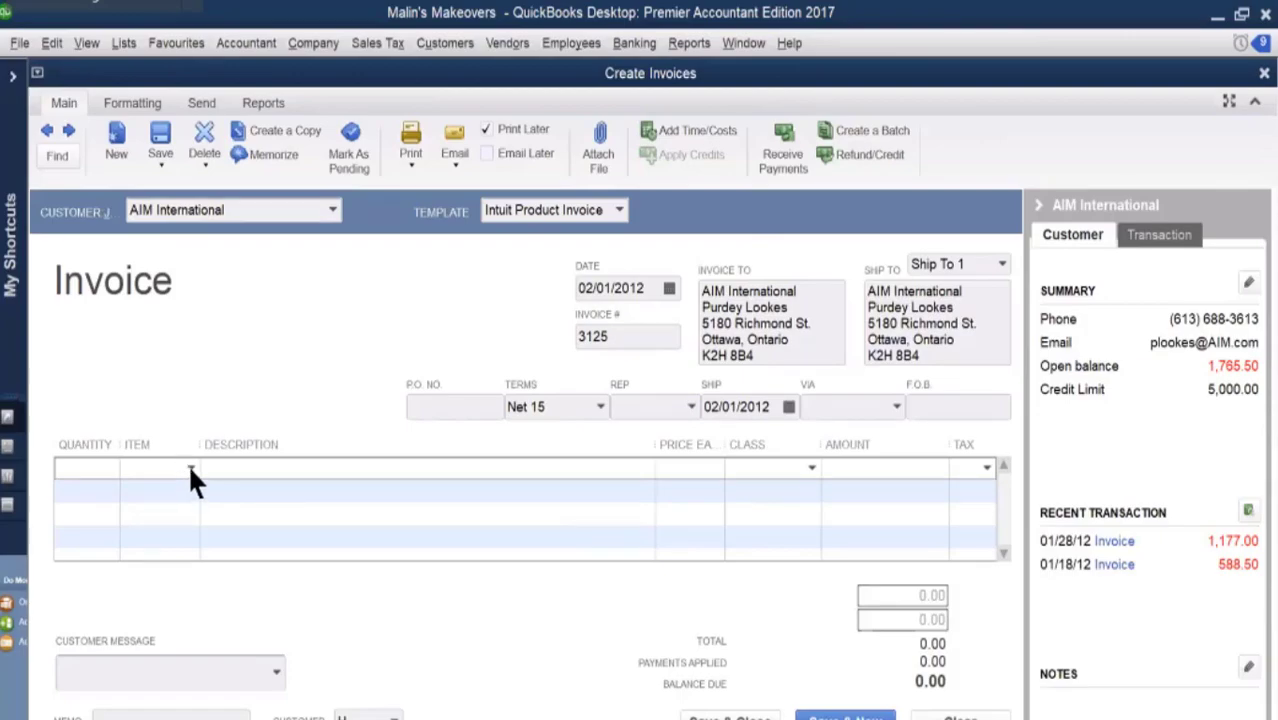
click(190, 468)
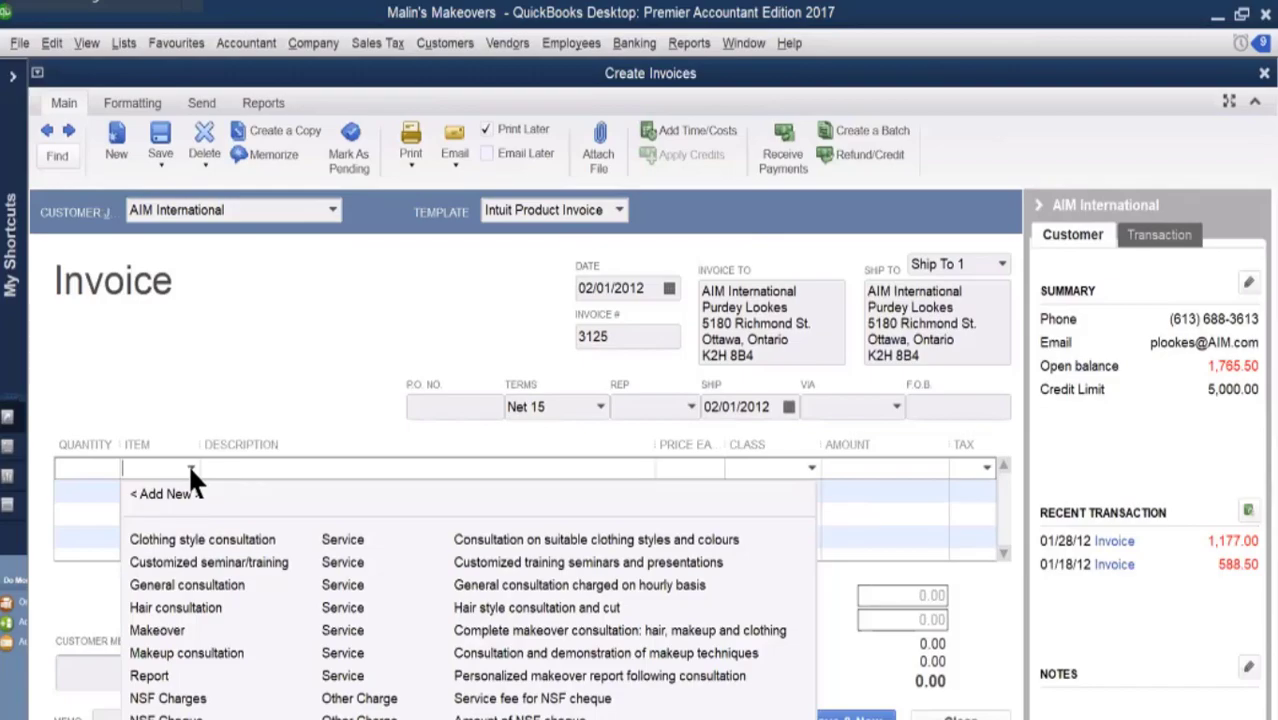
click(170, 563)
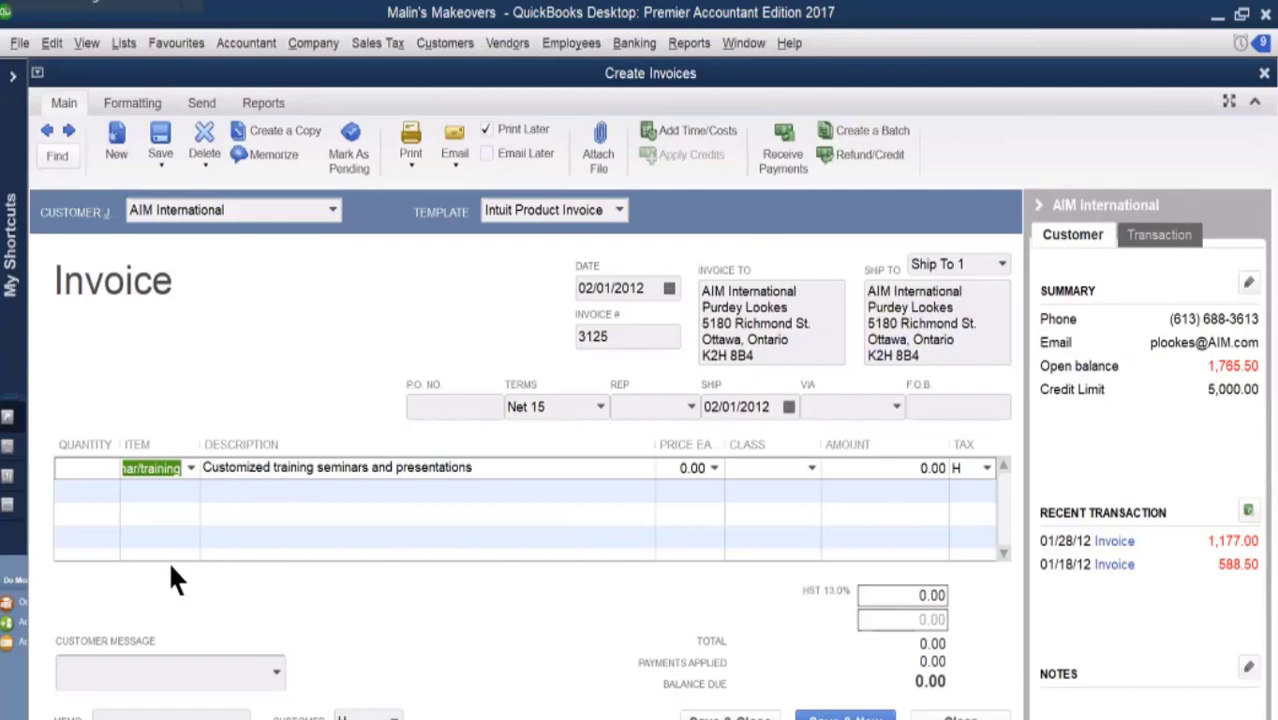
click(914, 469)
drag(914, 469, 944, 470)
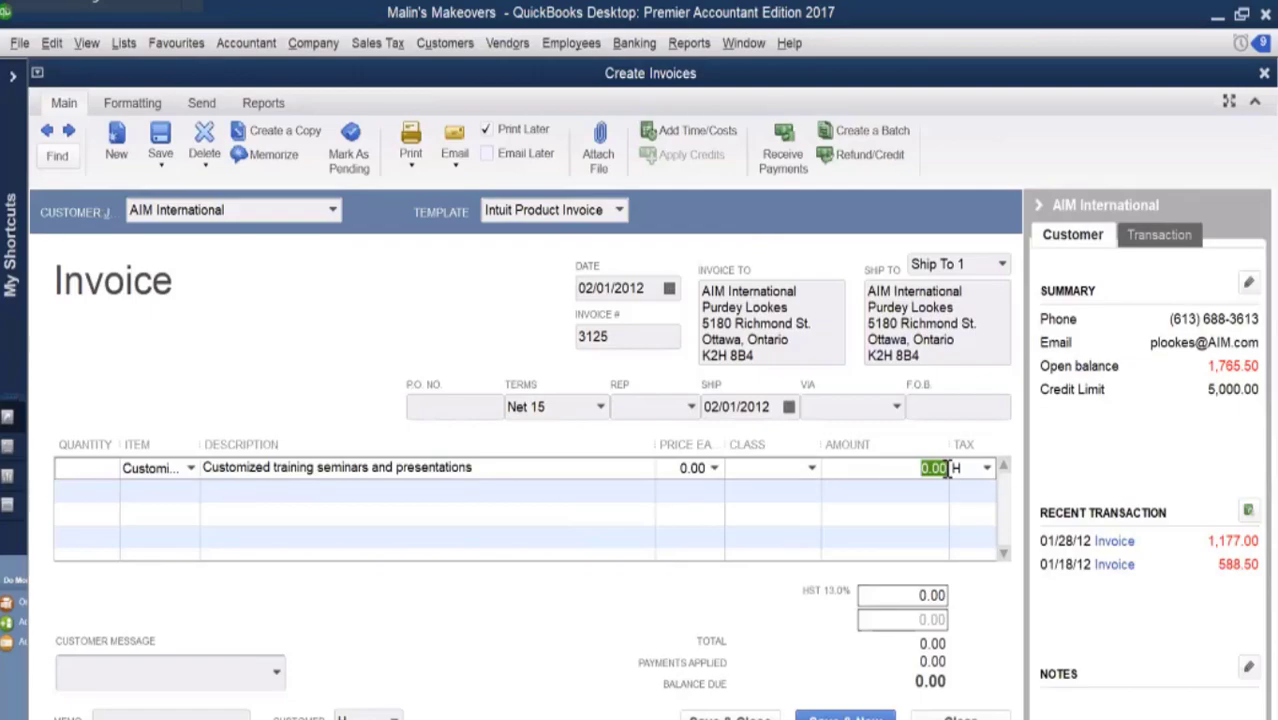
text(3150)
key(Tab)
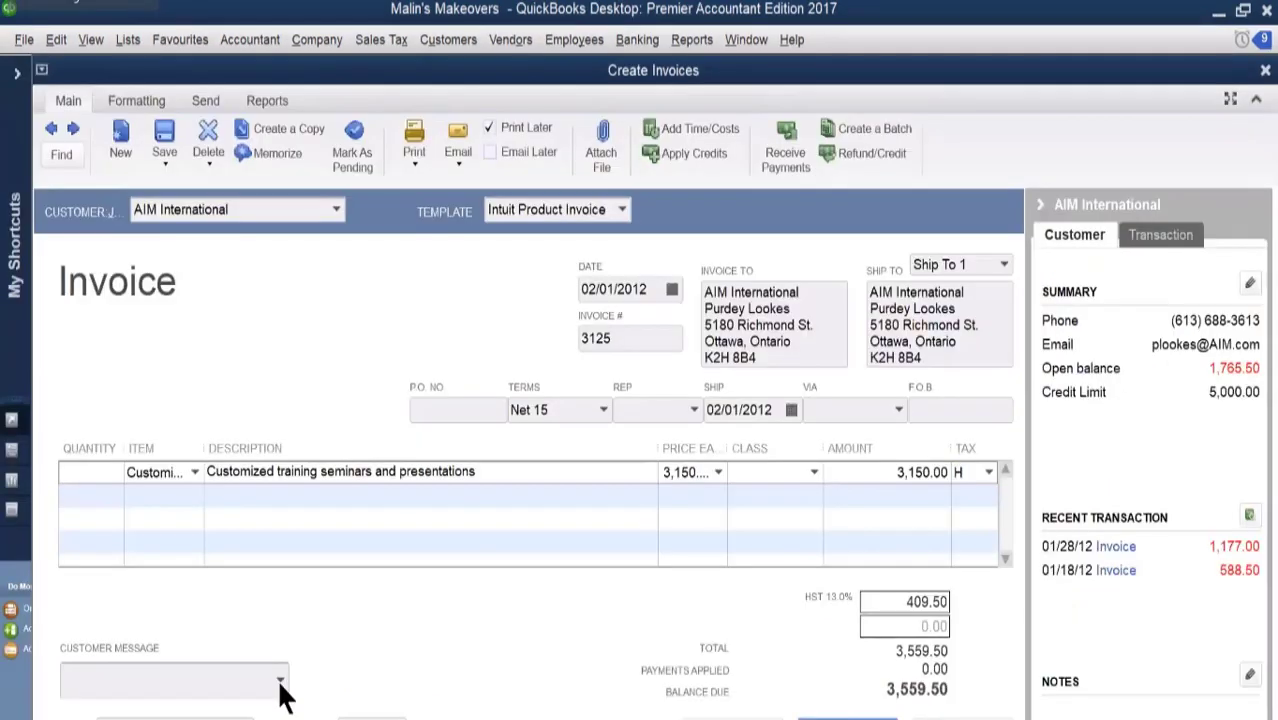
Add the customer message "Thank you for your business." and save and close the invoice, accepting the exceeded credit limit.
click(280, 682)
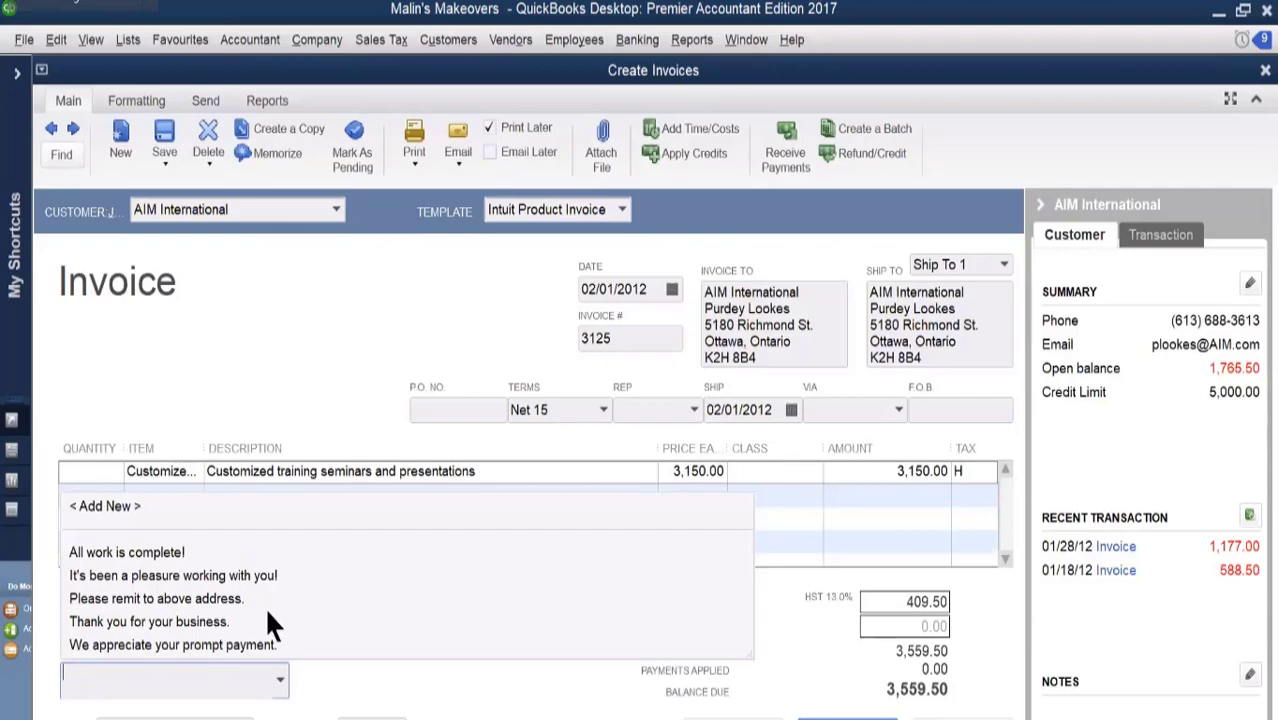
click(213, 624)
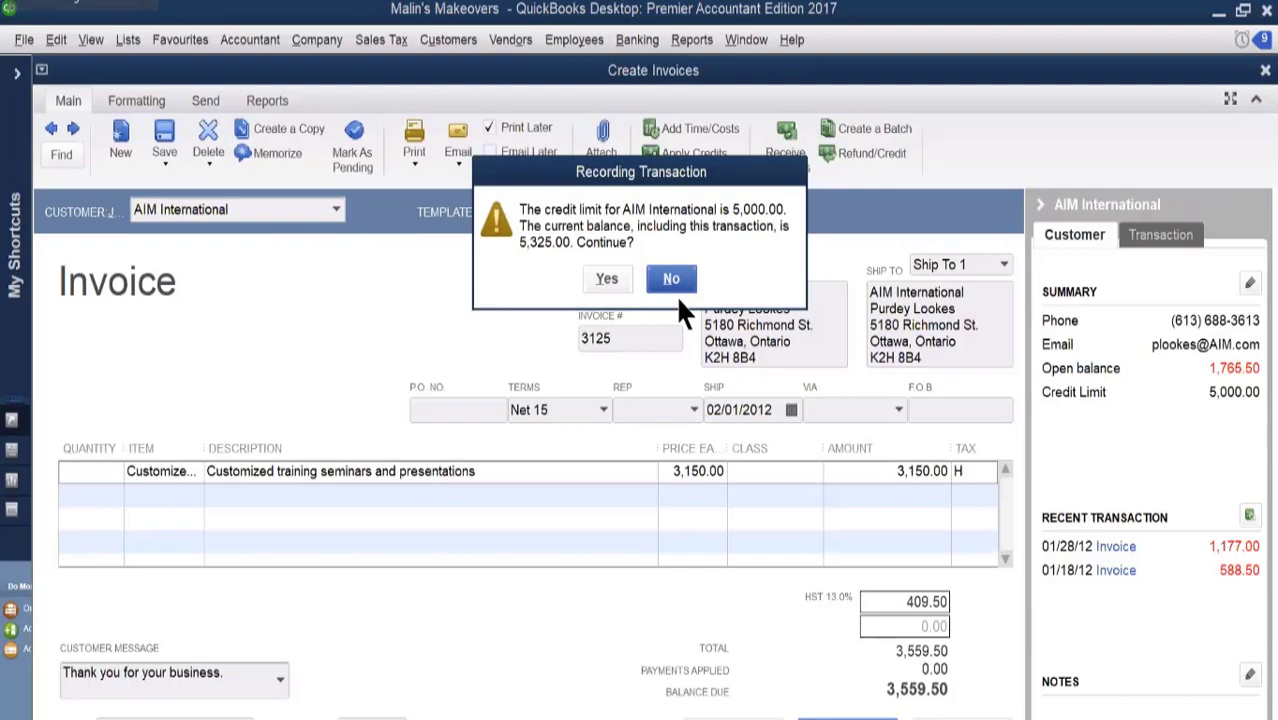
click(606, 280)
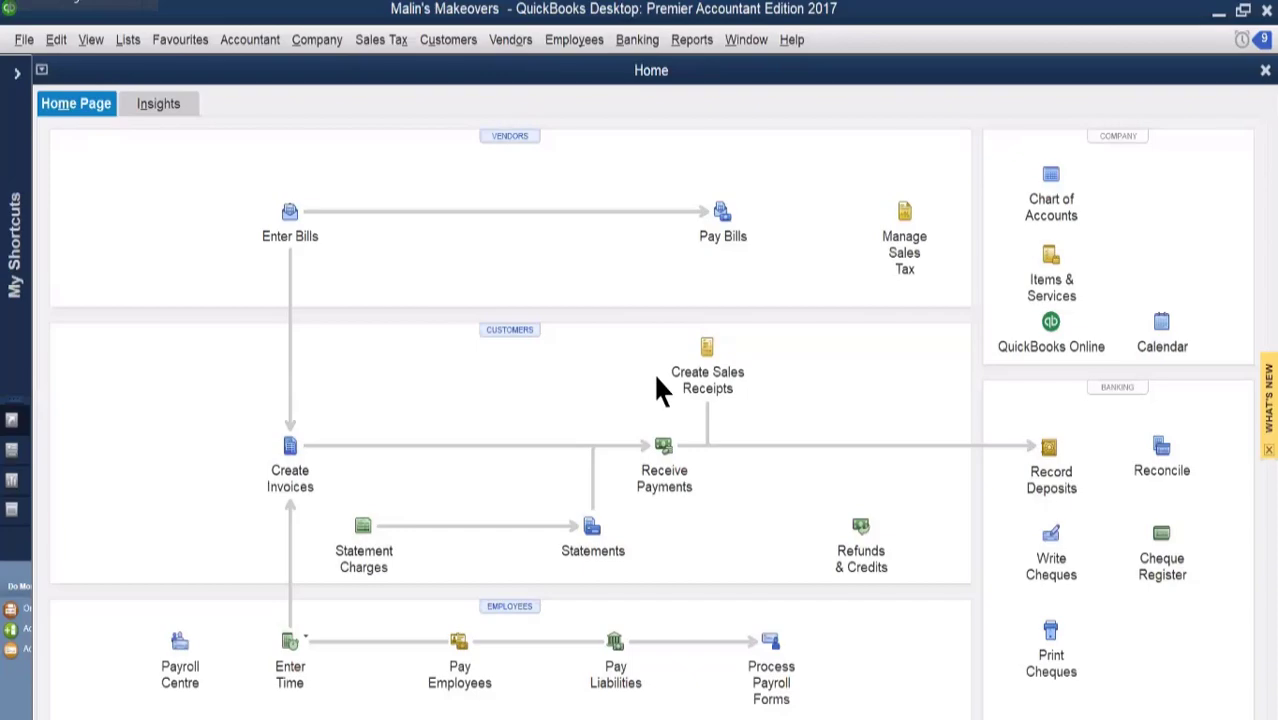
Reopen saved invoice 3125, view its Transaction Journal, and close both the journal and the invoice.
click(290, 448)
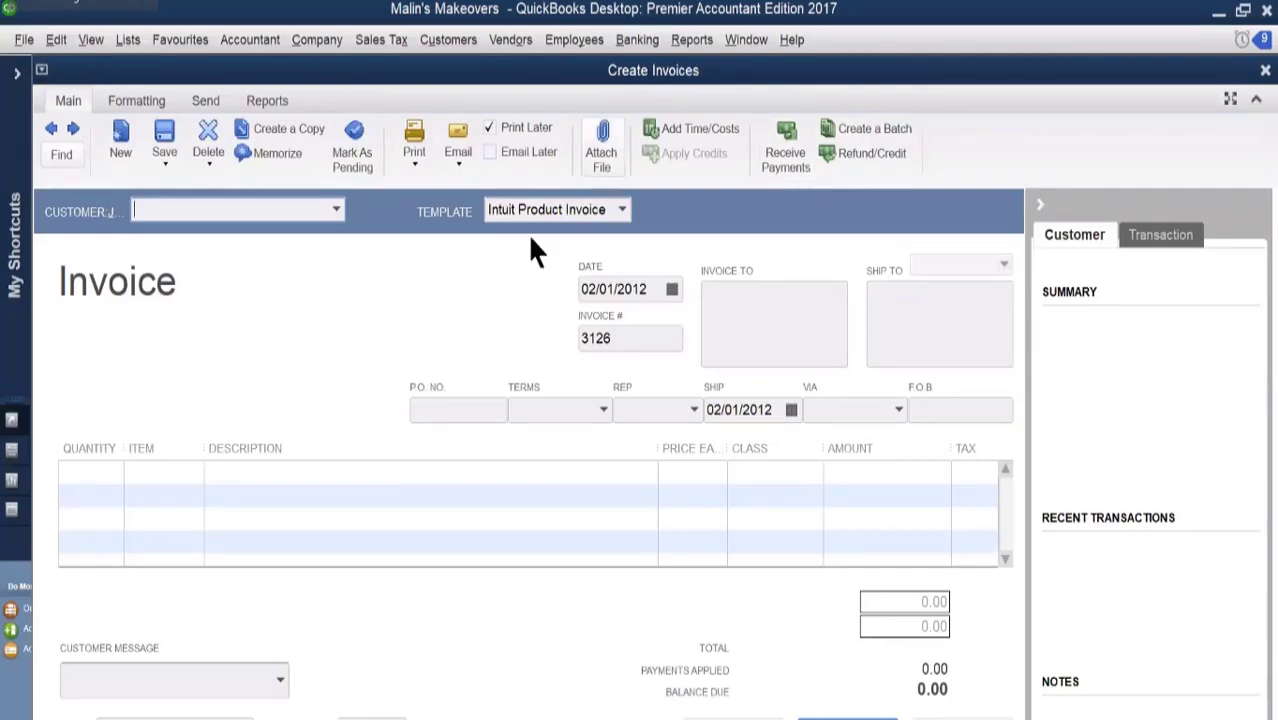
click(50, 126)
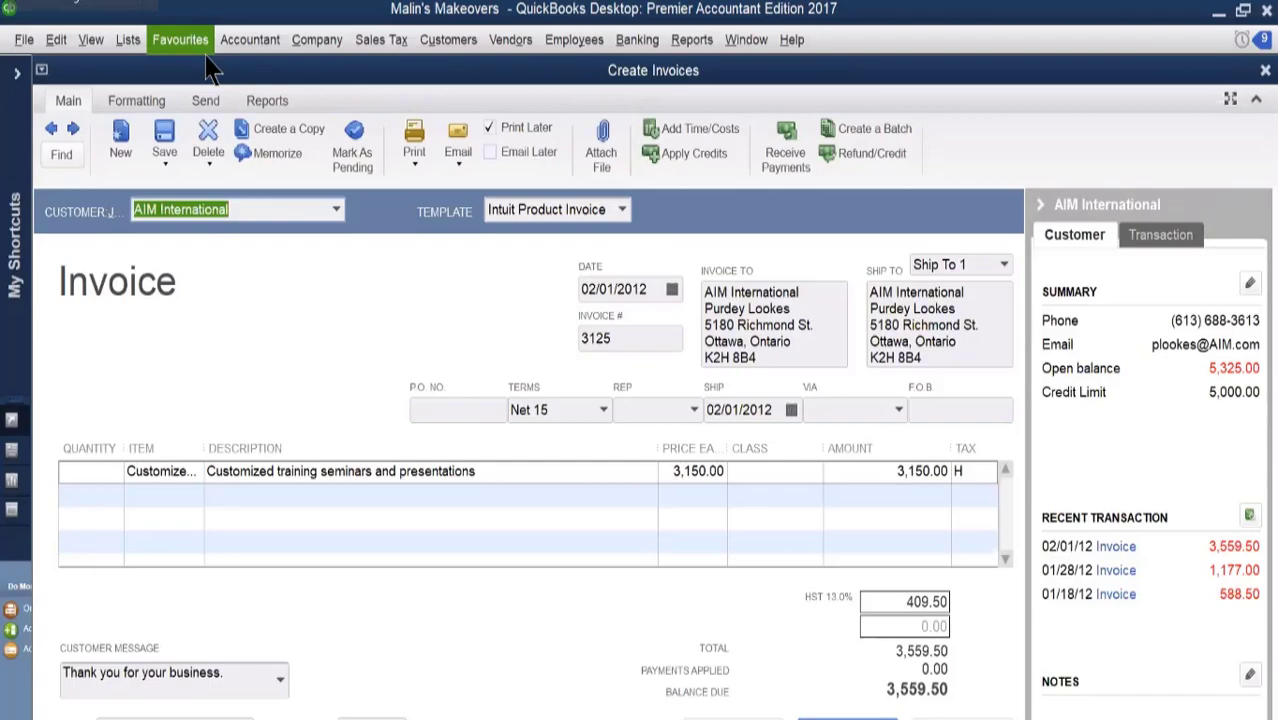
key(ctrl+y)
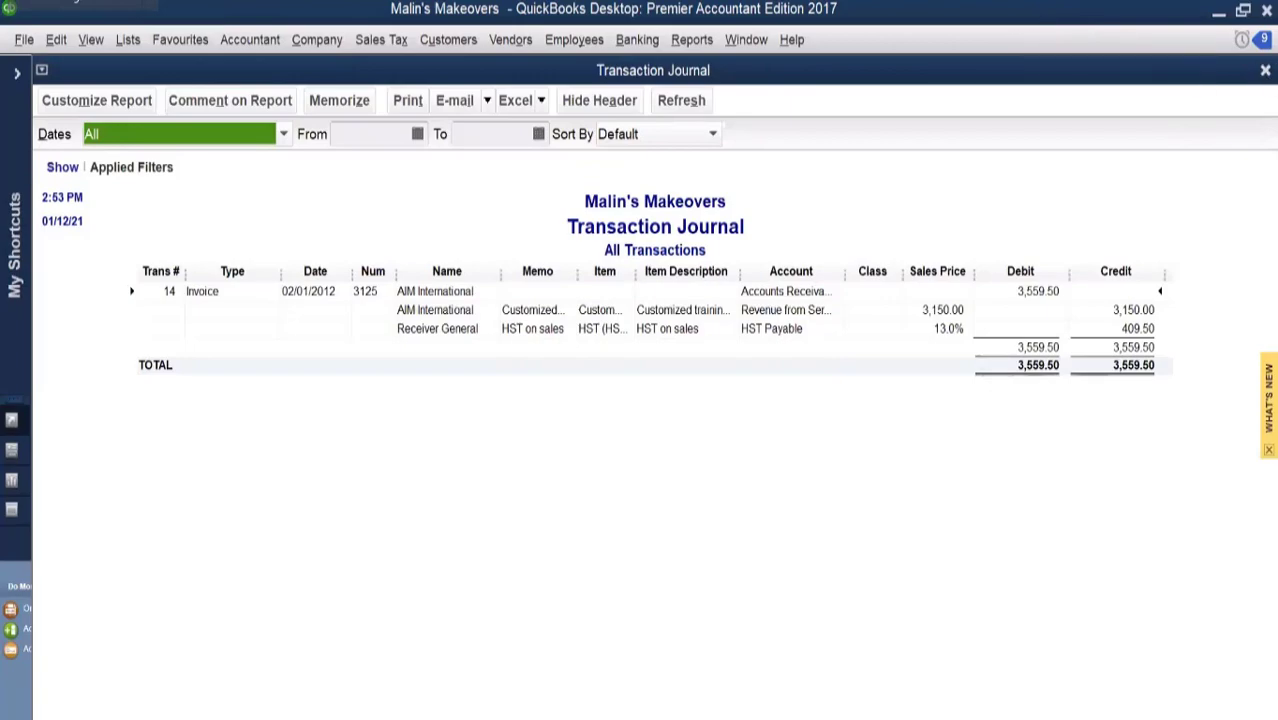
click(1265, 70)
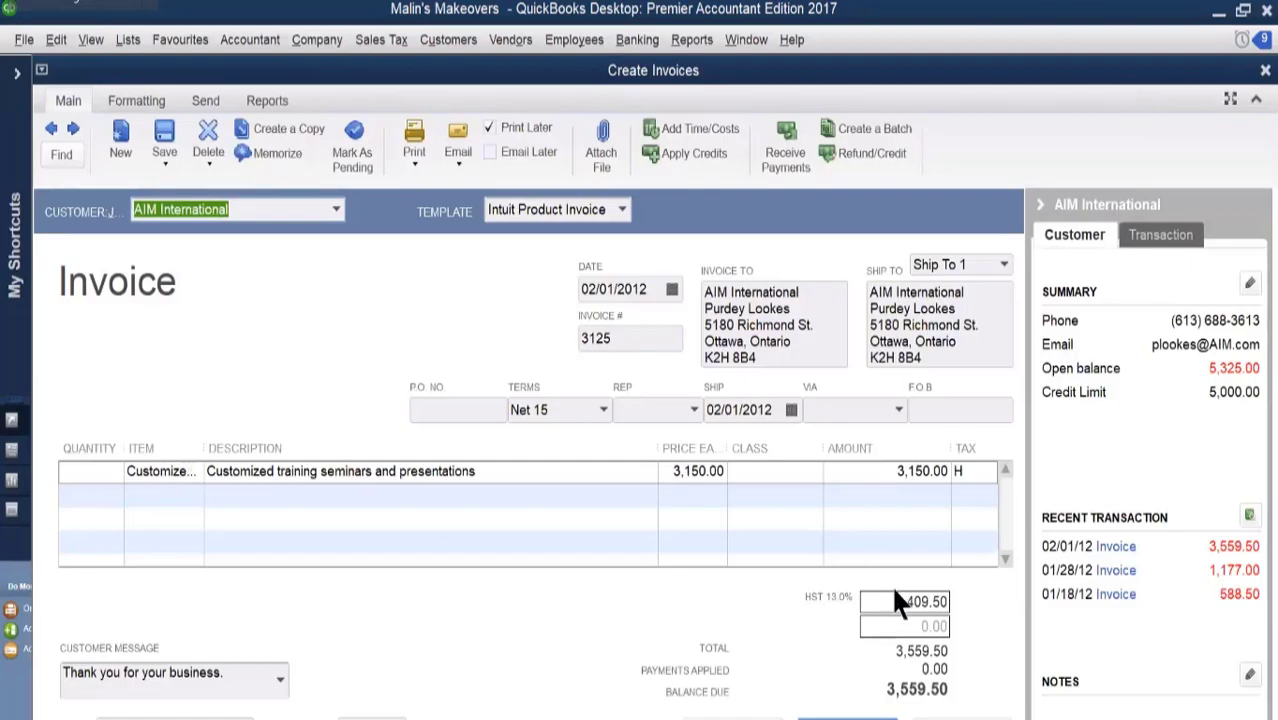
click(1265, 71)
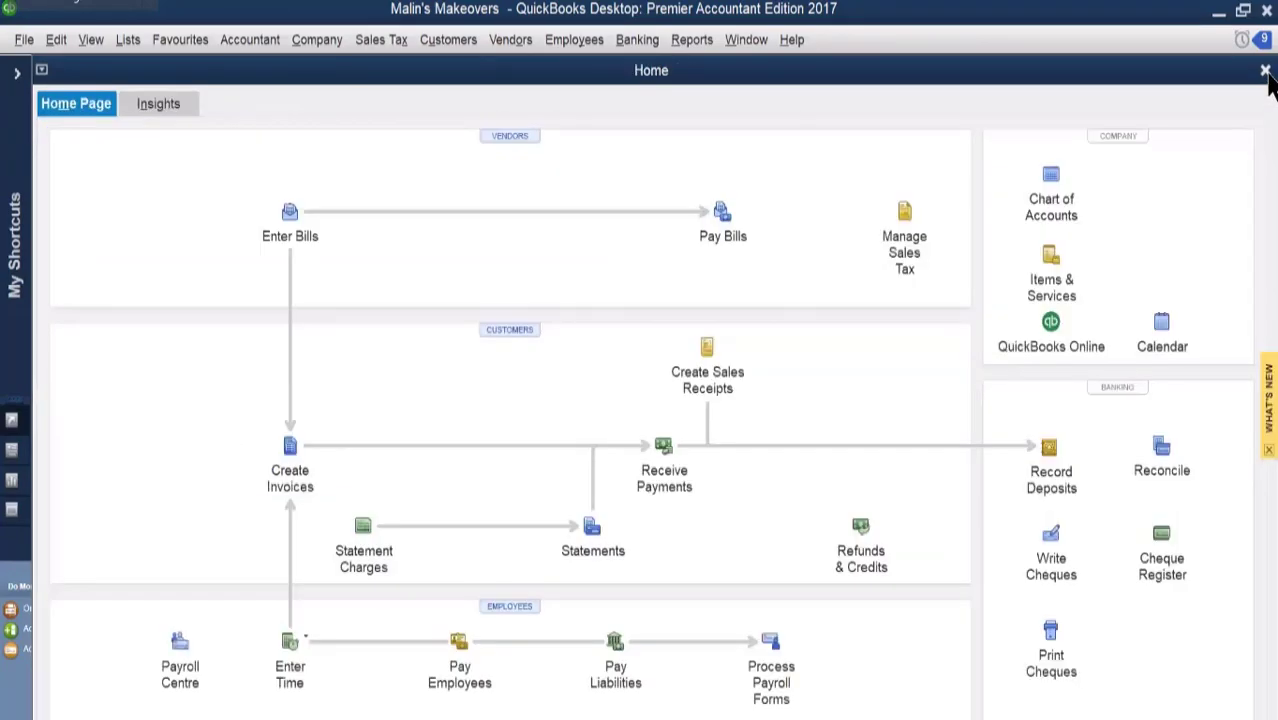
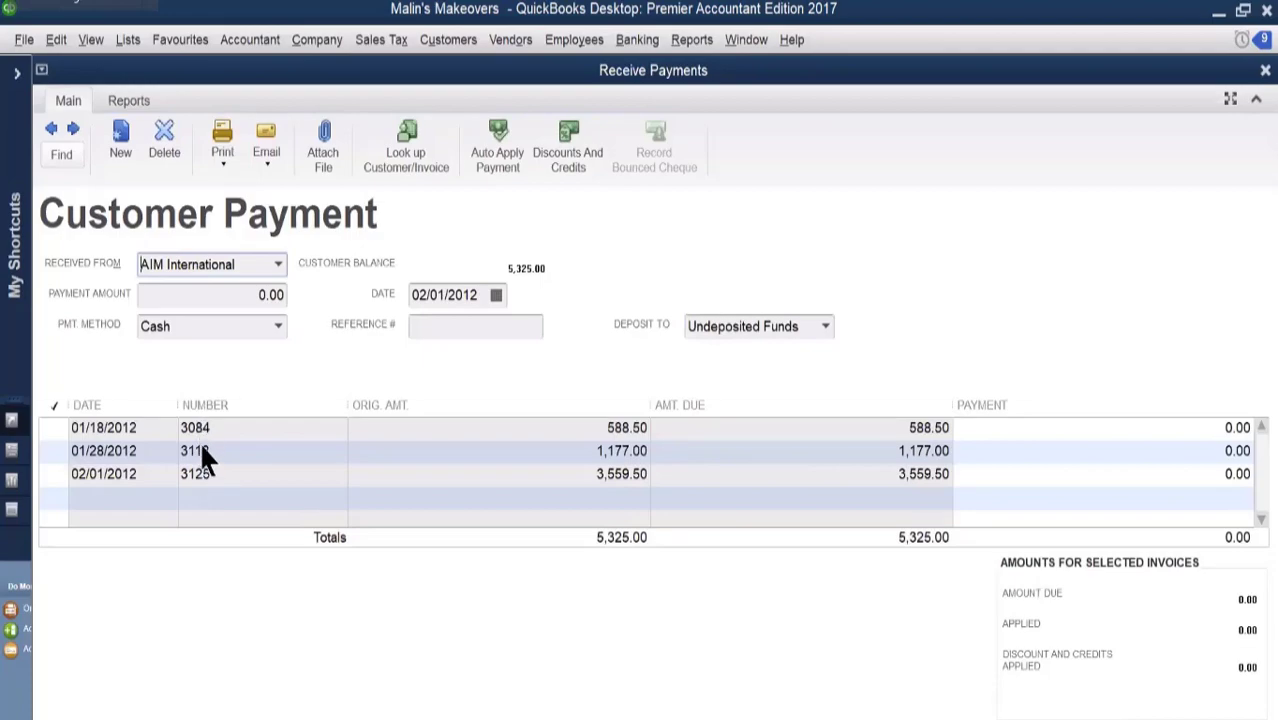
Set AIM International's payment amount to 1,100.00 and the payment date to 02/02/2012.
click(230, 299)
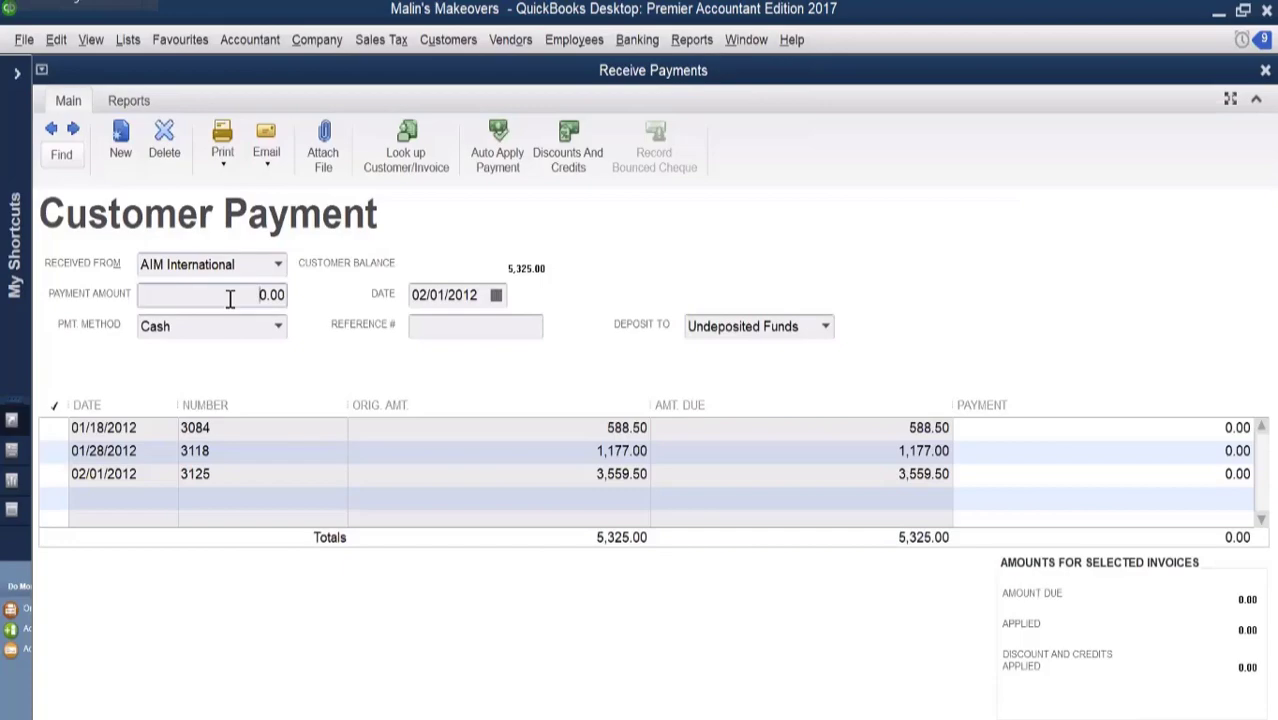
drag(230, 298, 298, 300)
text(1100)
click(497, 297)
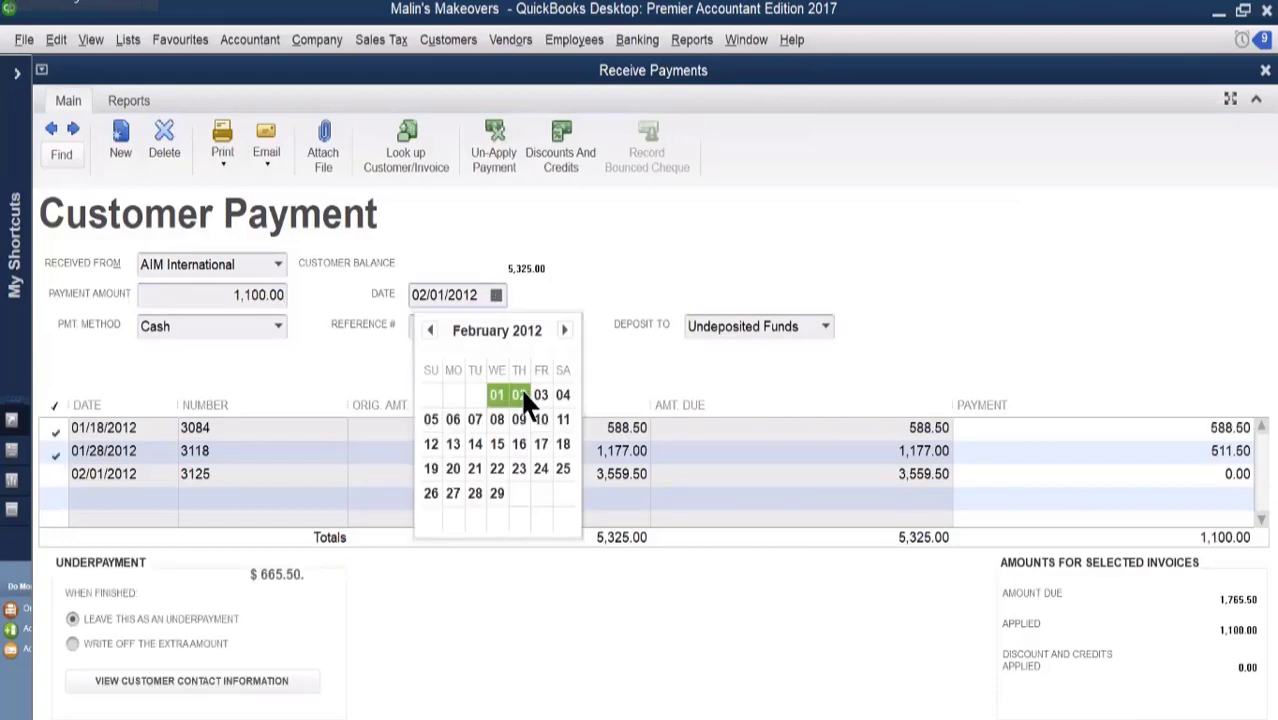
click(525, 316)
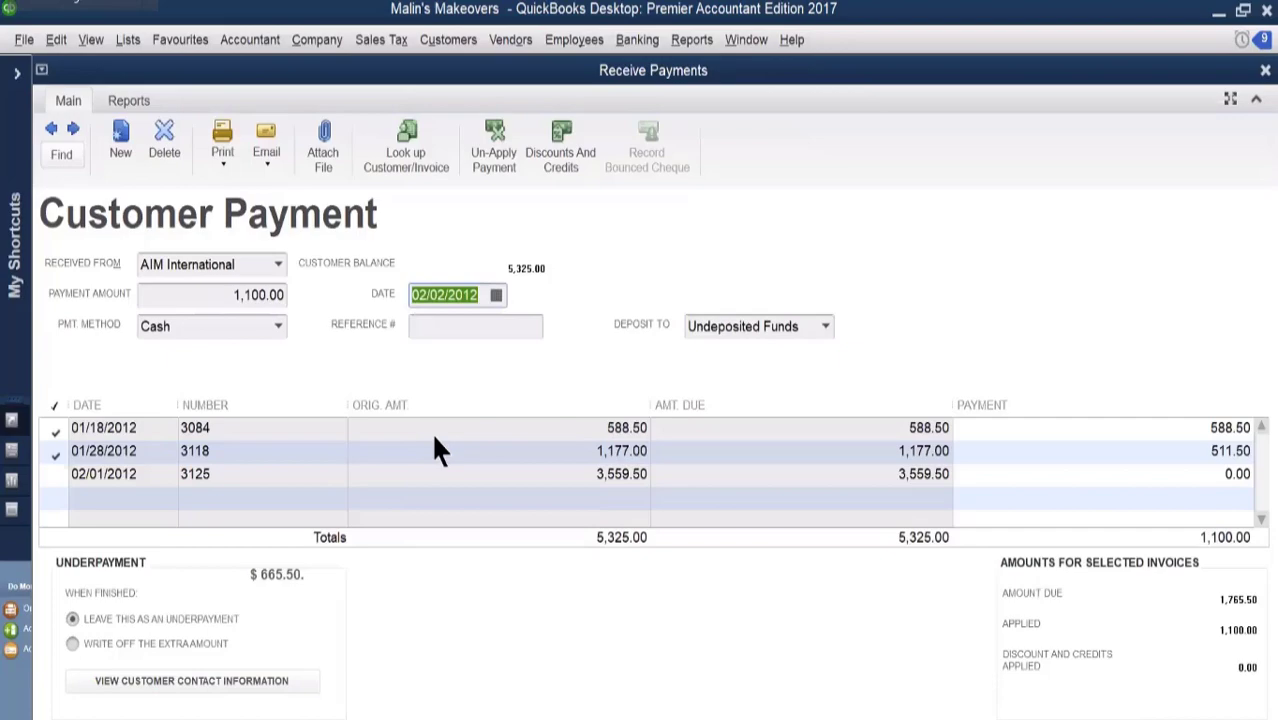
Set the payment method to Cheque with cheque number 1285, and save and close the payment.
click(276, 328)
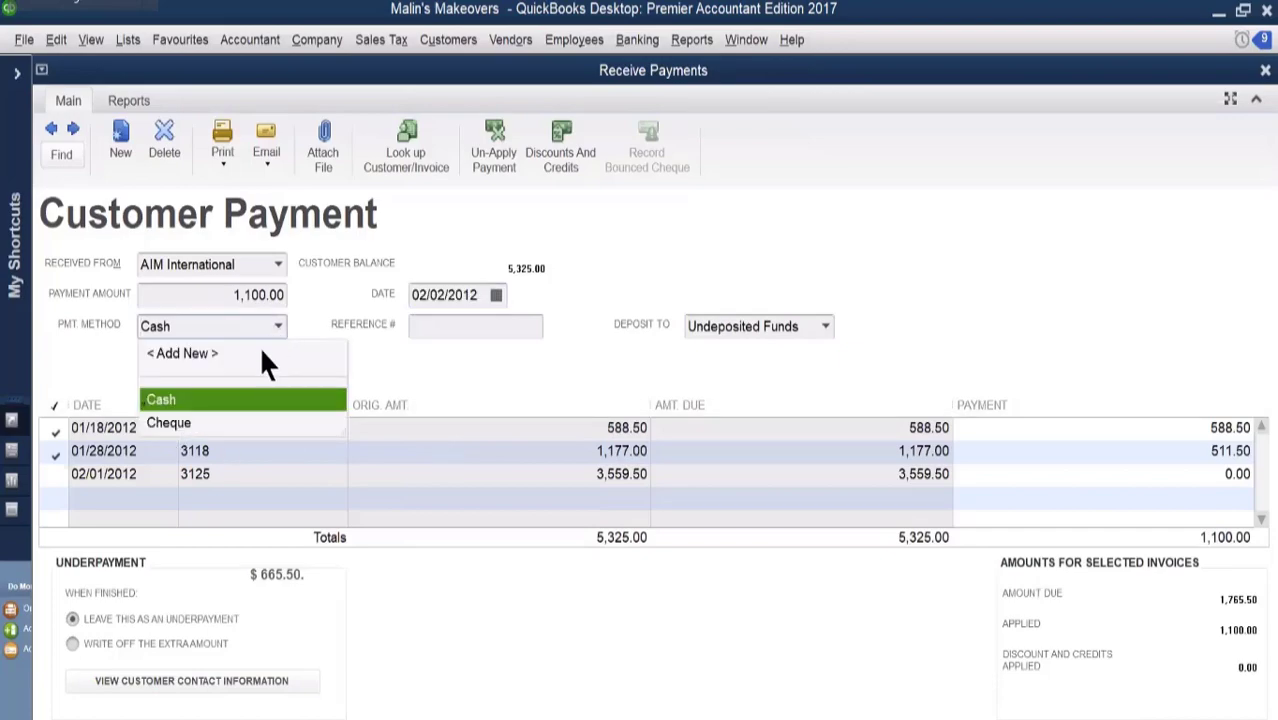
click(210, 422)
click(433, 327)
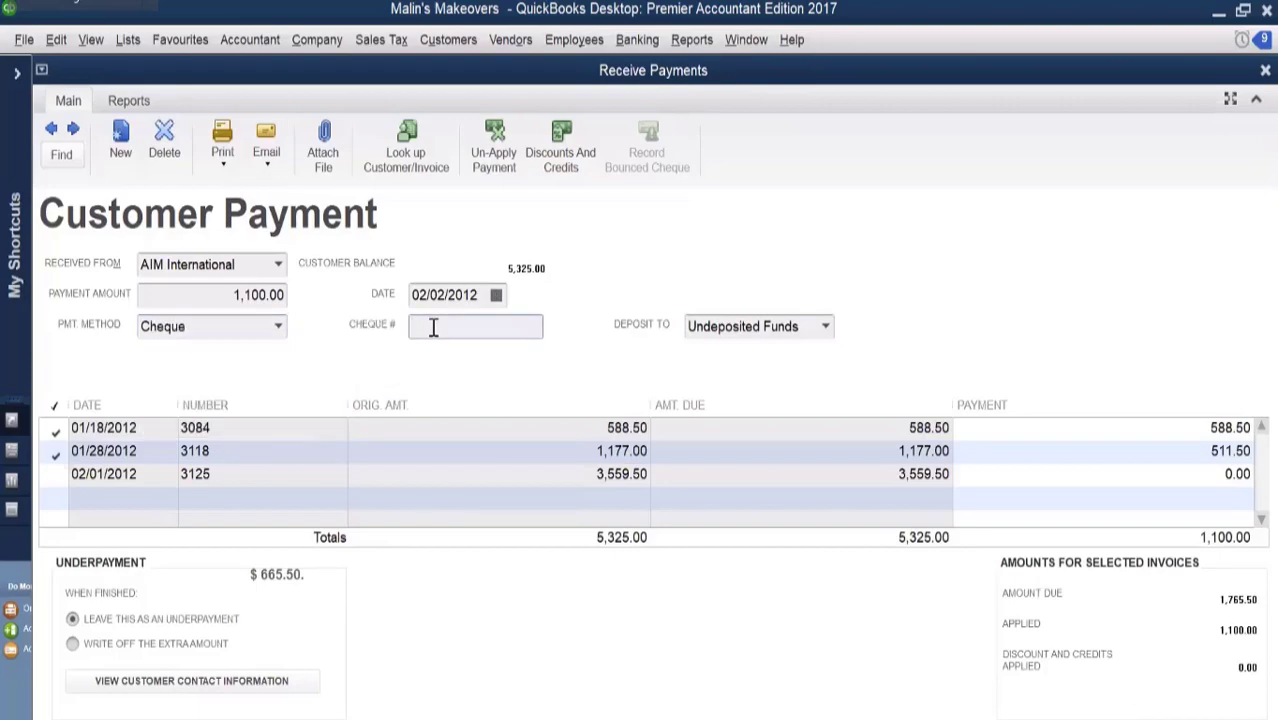
text(1285)
key(alt+a)
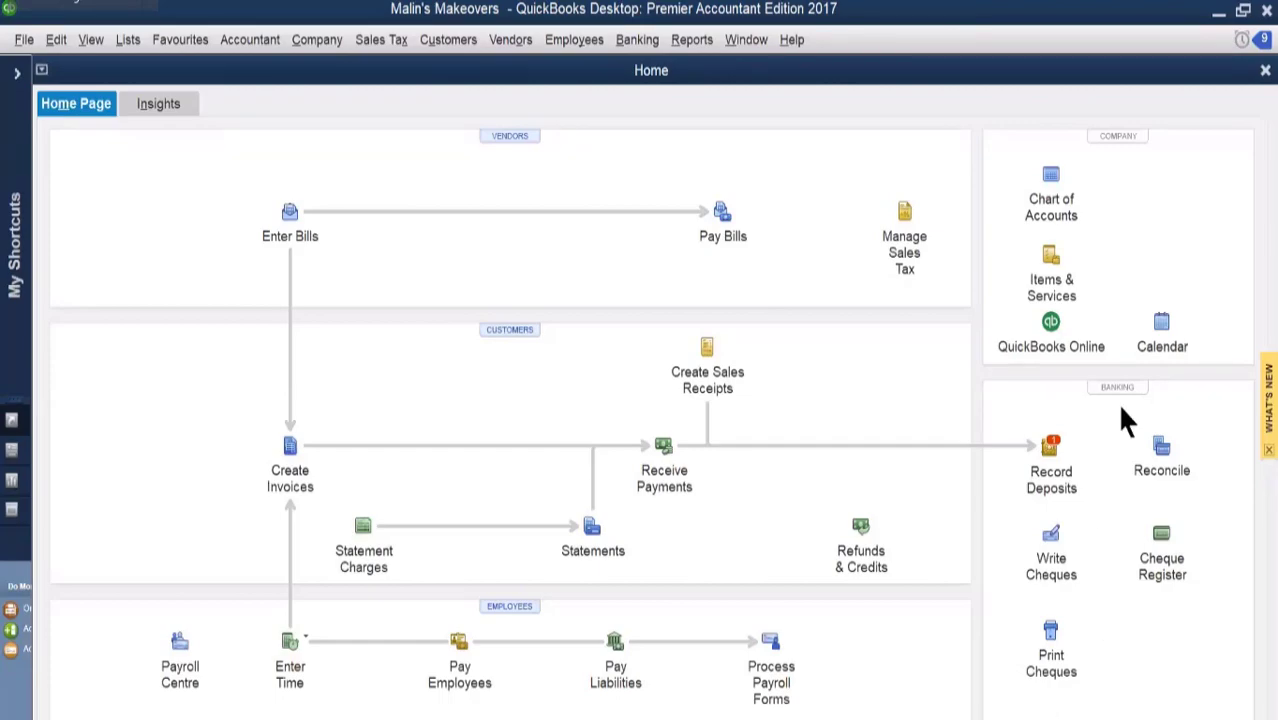
View AIM International's customer record and balance in the Customer Centre and close it.
click(508, 333)
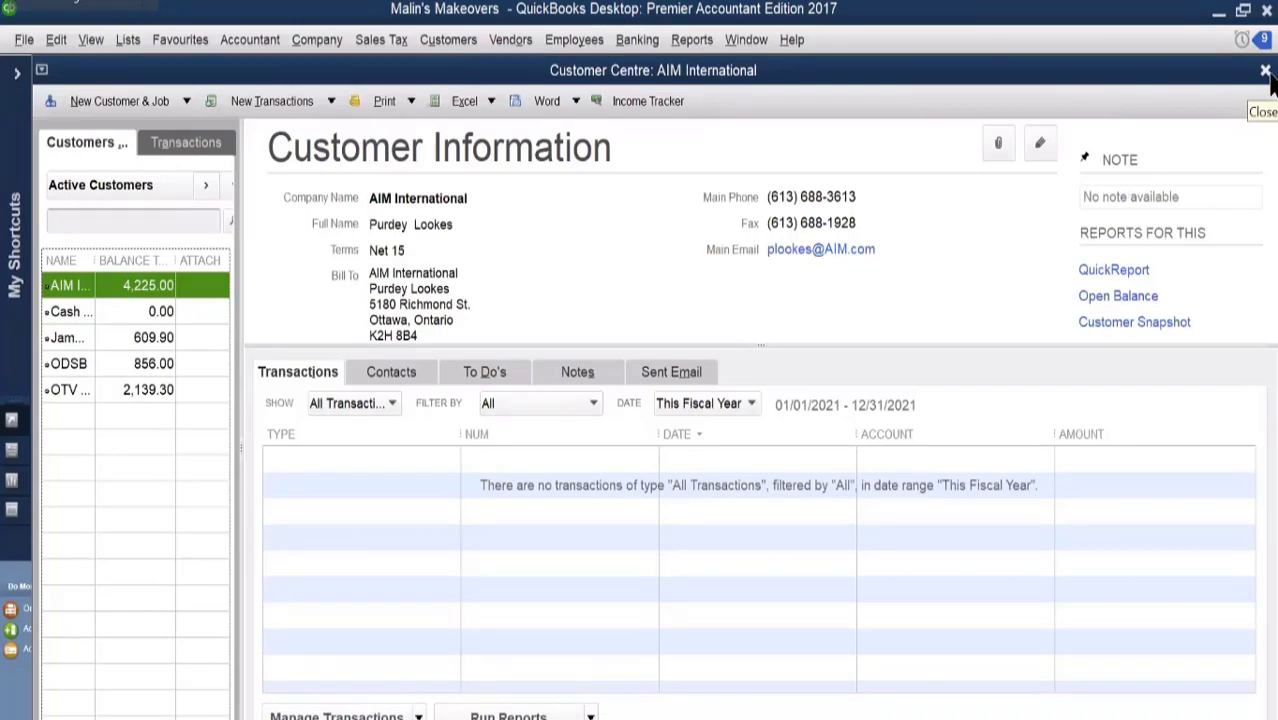
click(1265, 71)
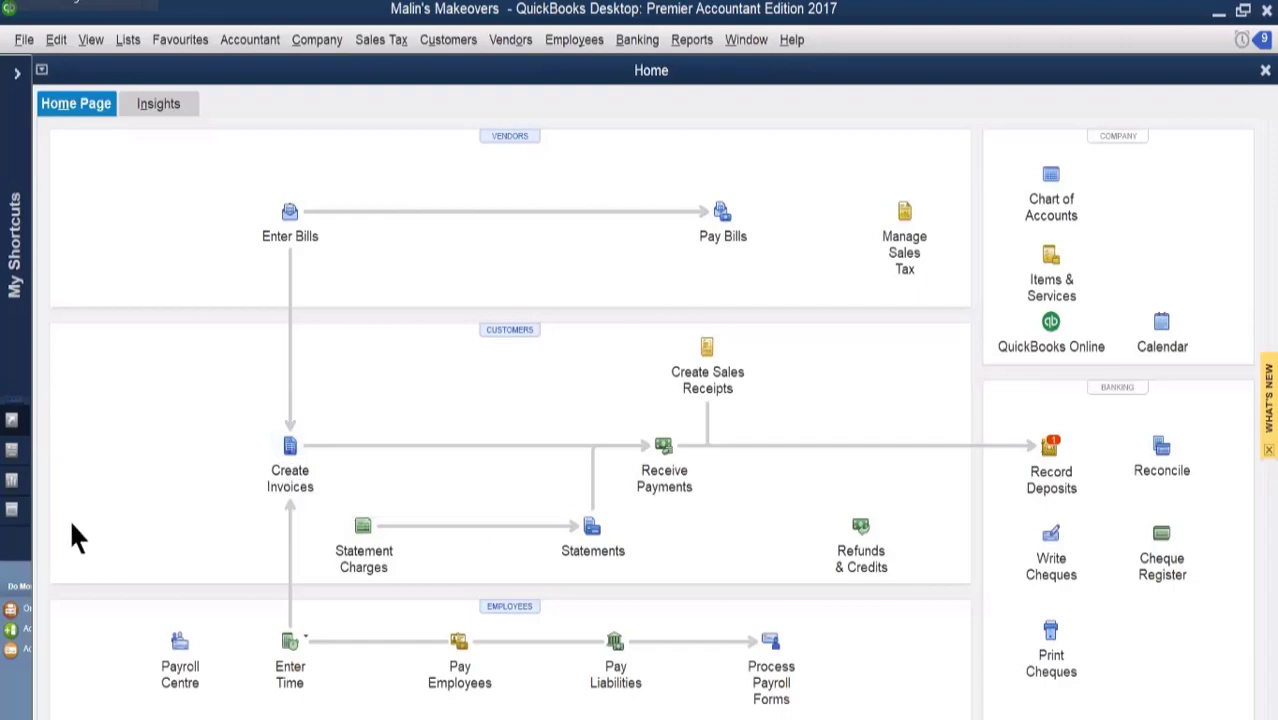
Start a new invoice for the unlisted customer "Amore bridel p" and open the full customer setup.
click(292, 450)
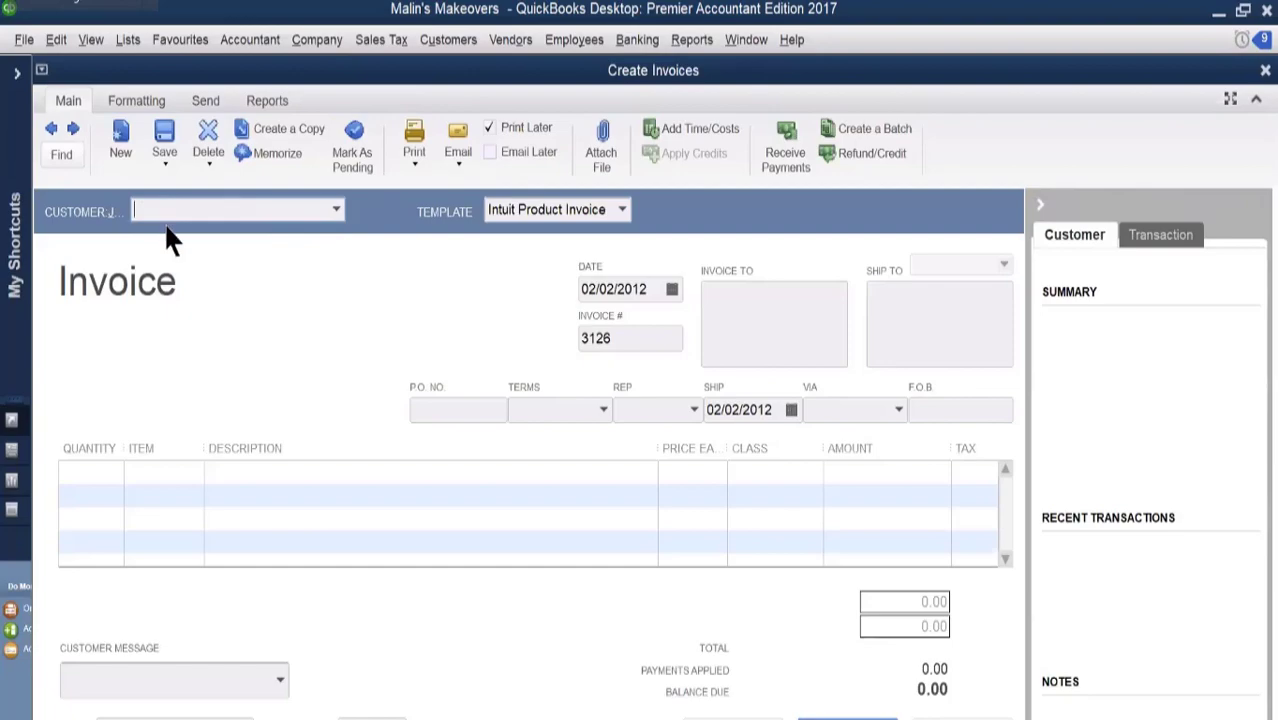
text(Am)
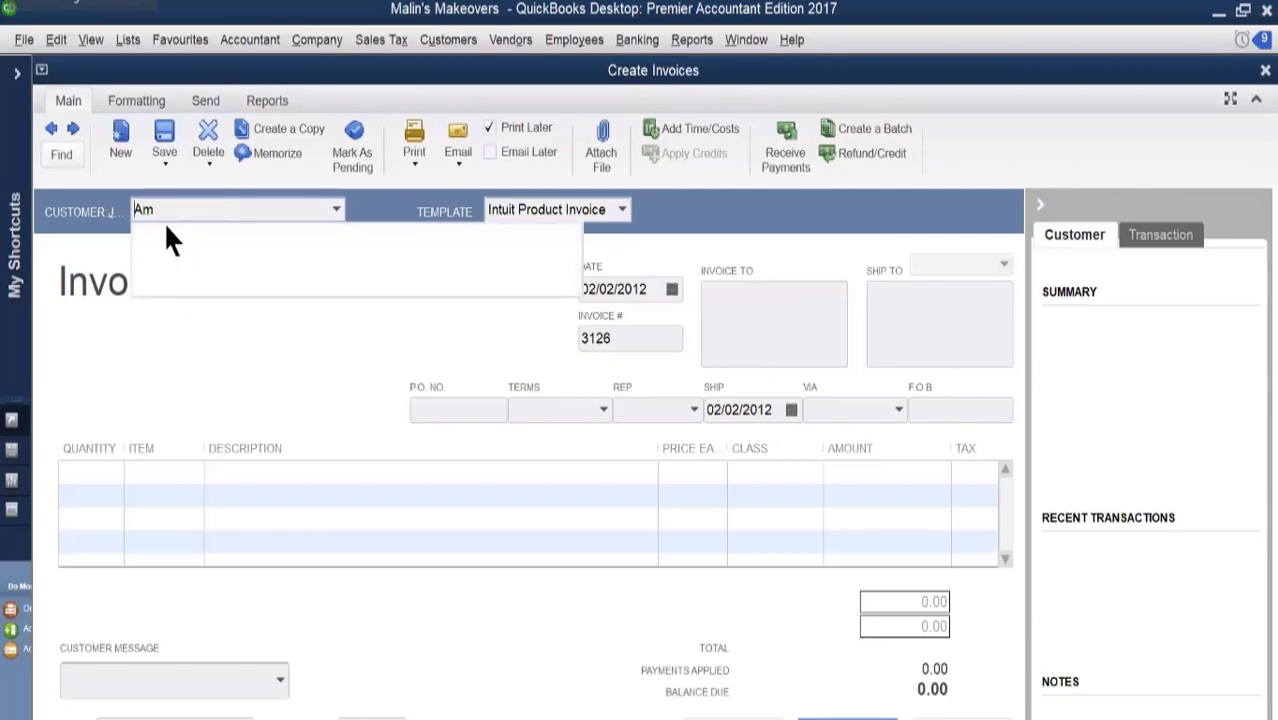
text(ore br)
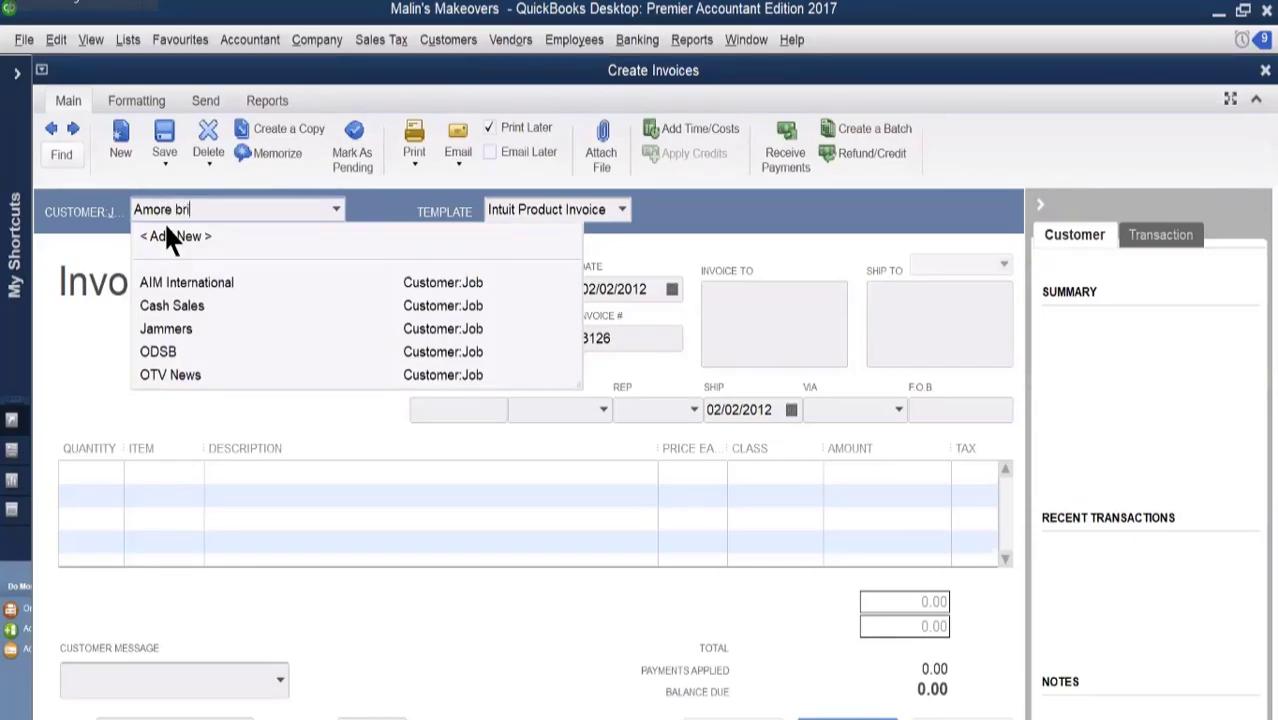
text(idel p)
key(Tab)
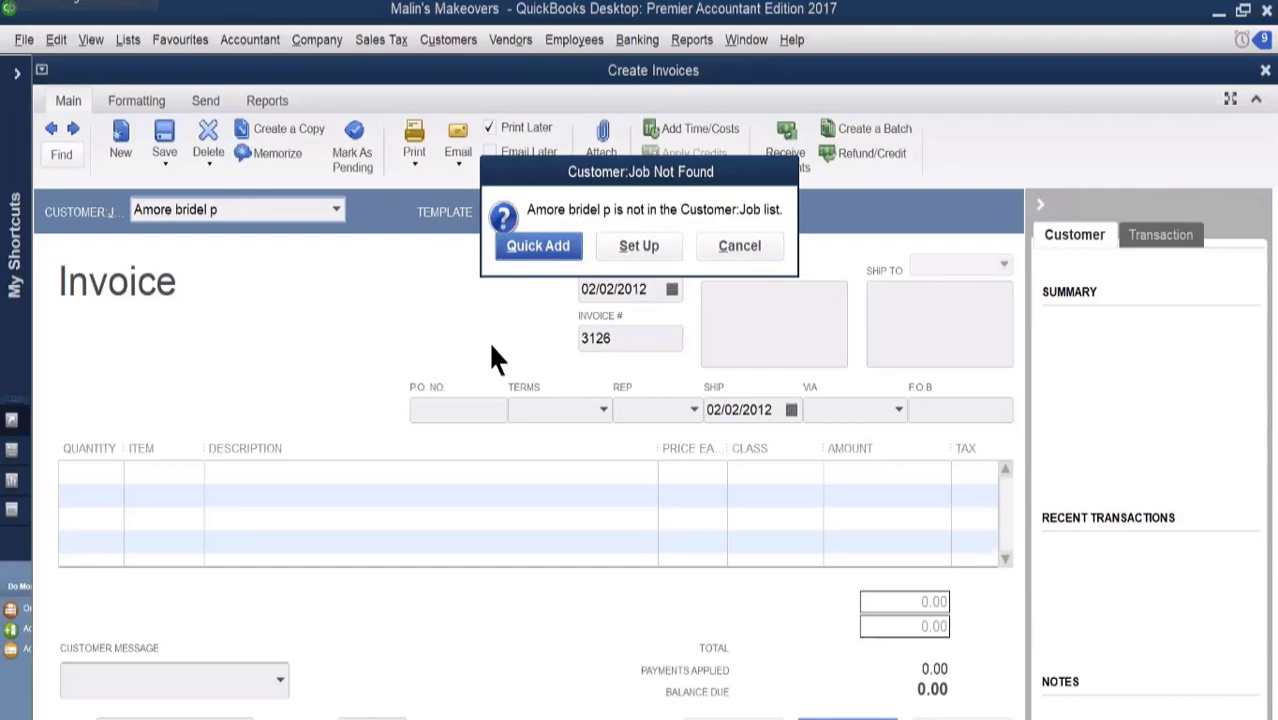
click(619, 252)
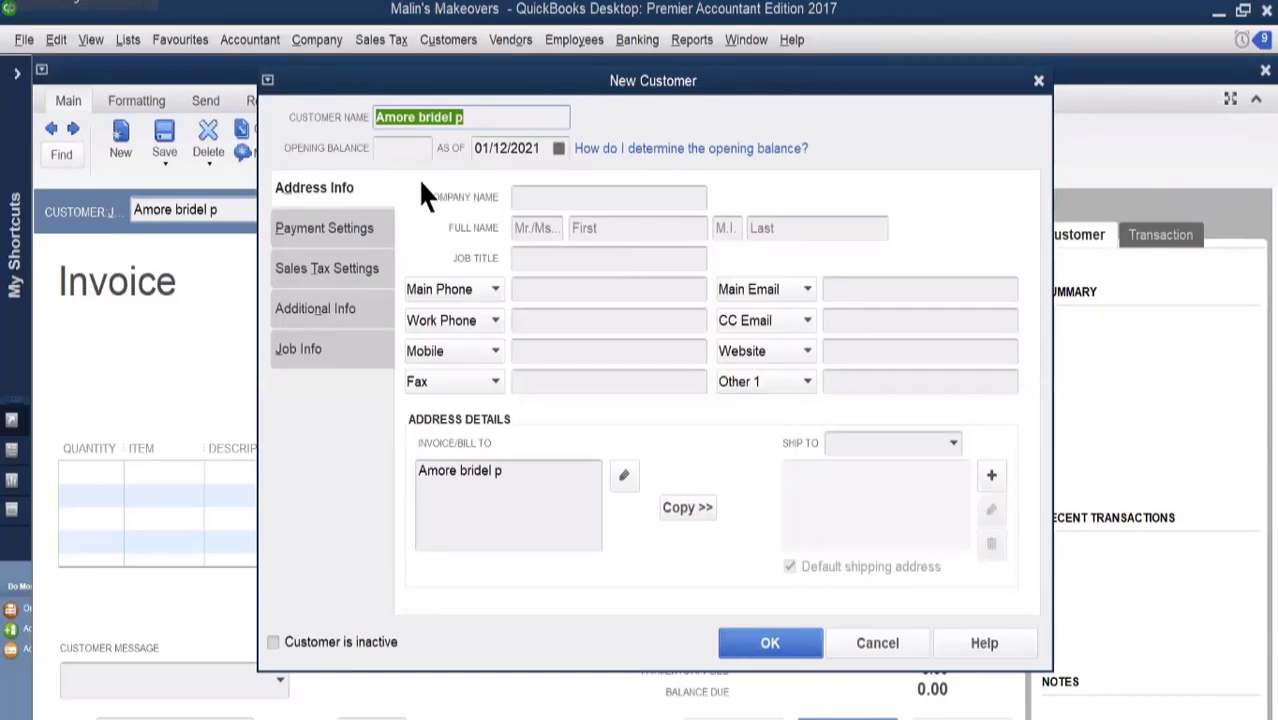
Copy the customer name "Amore bridel p" into the company name.
key(Tab)
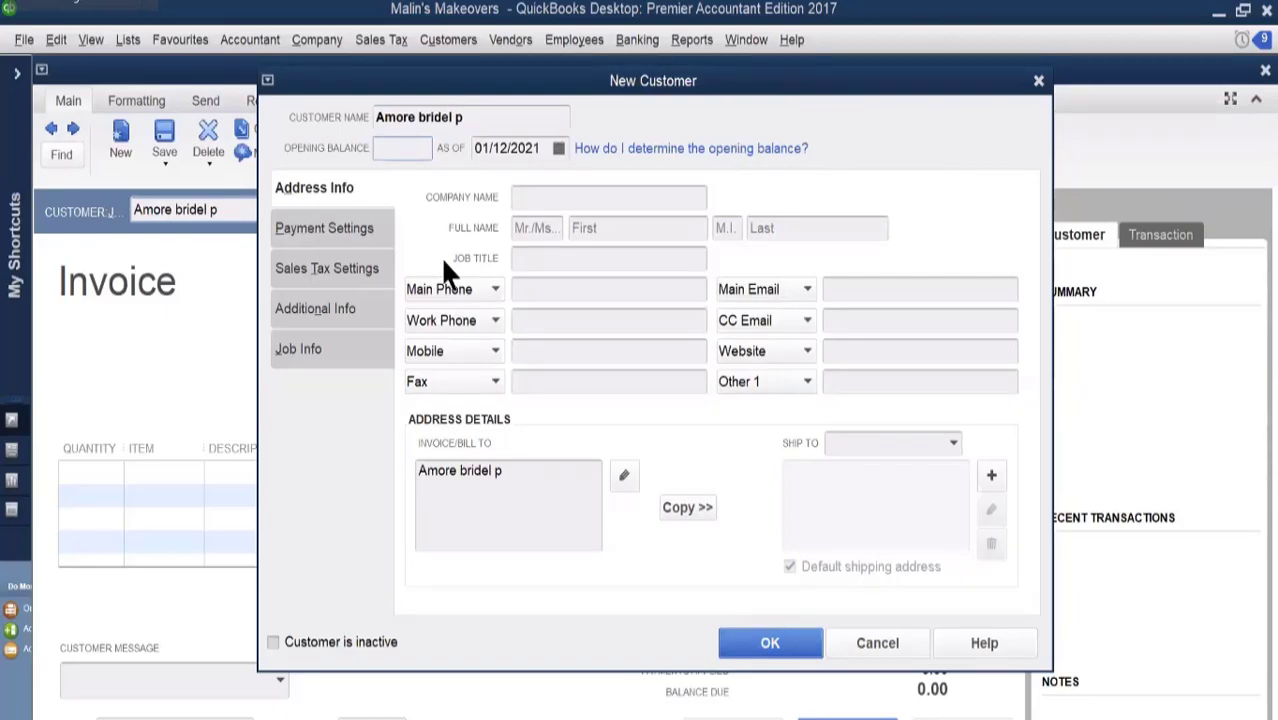
drag(485, 112, 366, 117)
right_click(410, 116)
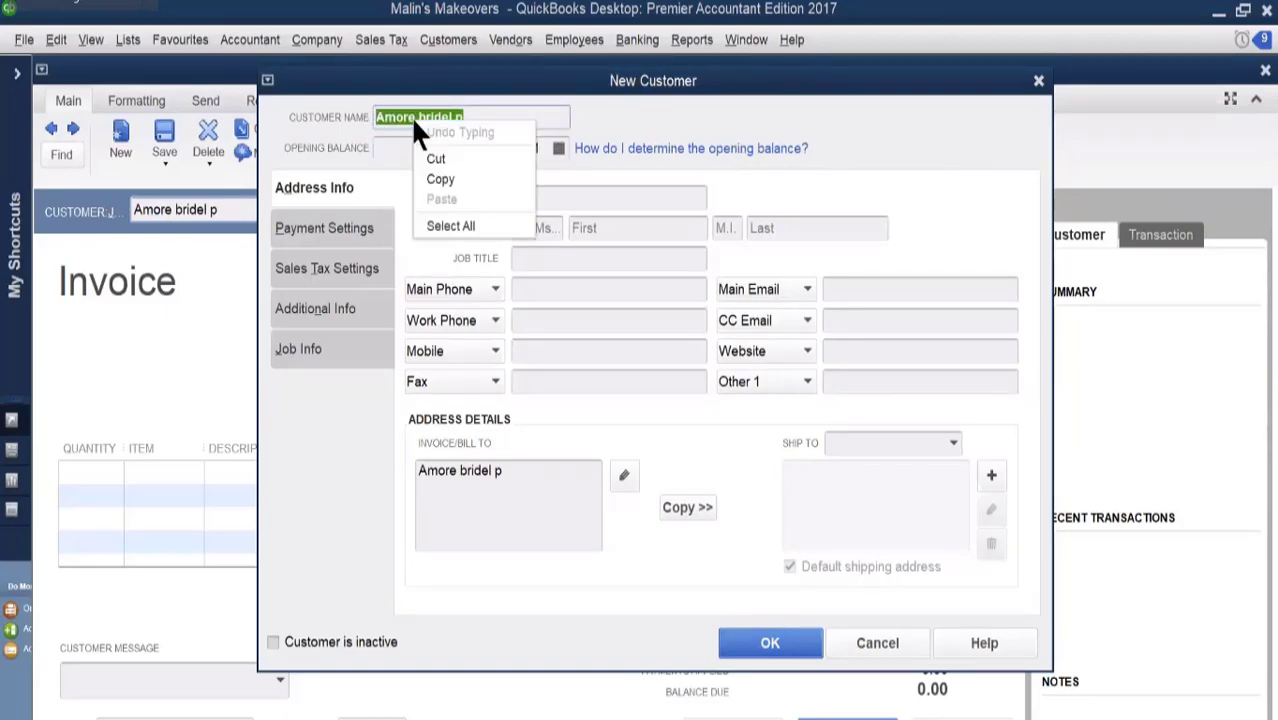
click(443, 182)
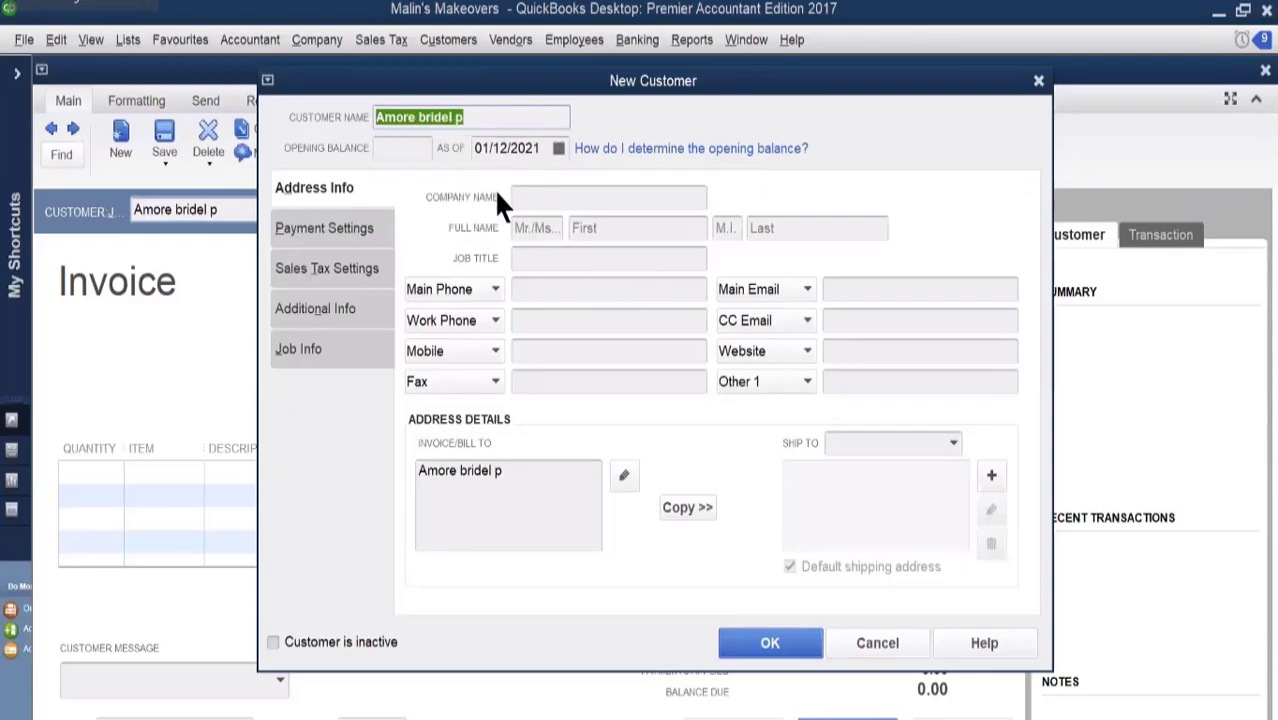
click(518, 196)
right_click(518, 196)
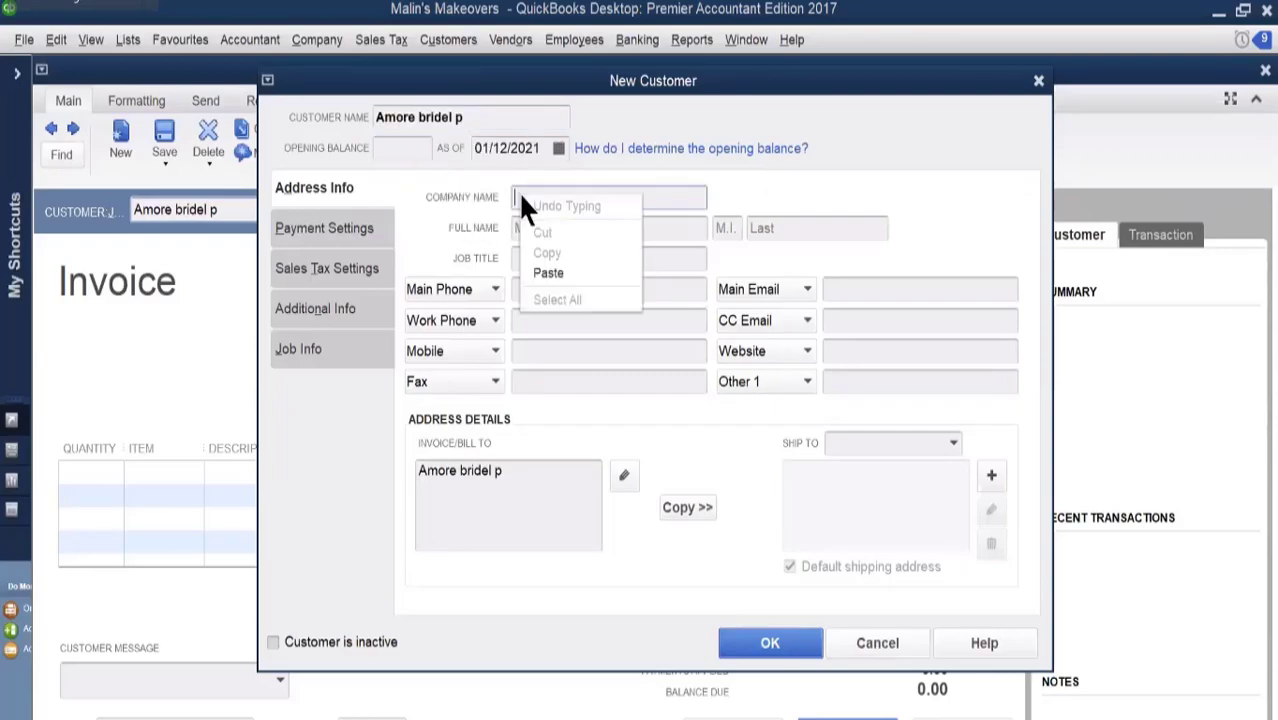
click(549, 273)
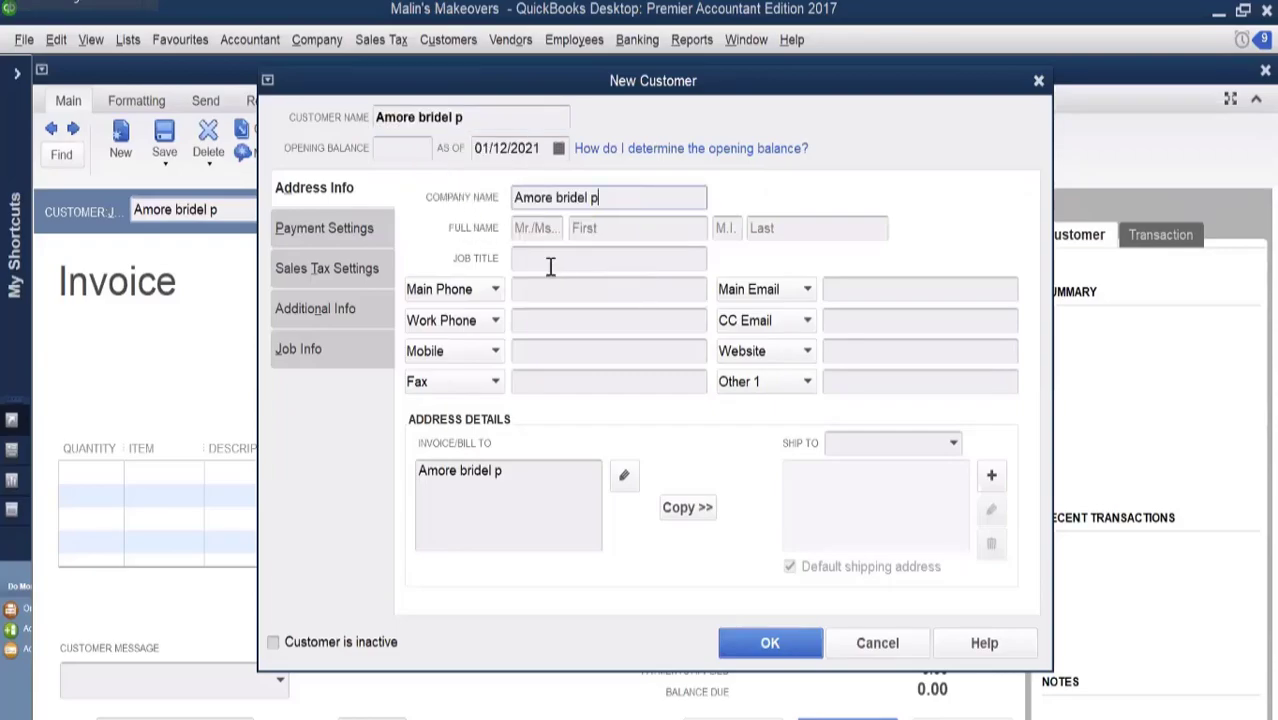
Add the customer's street address to the billing address details and accept them.
click(623, 476)
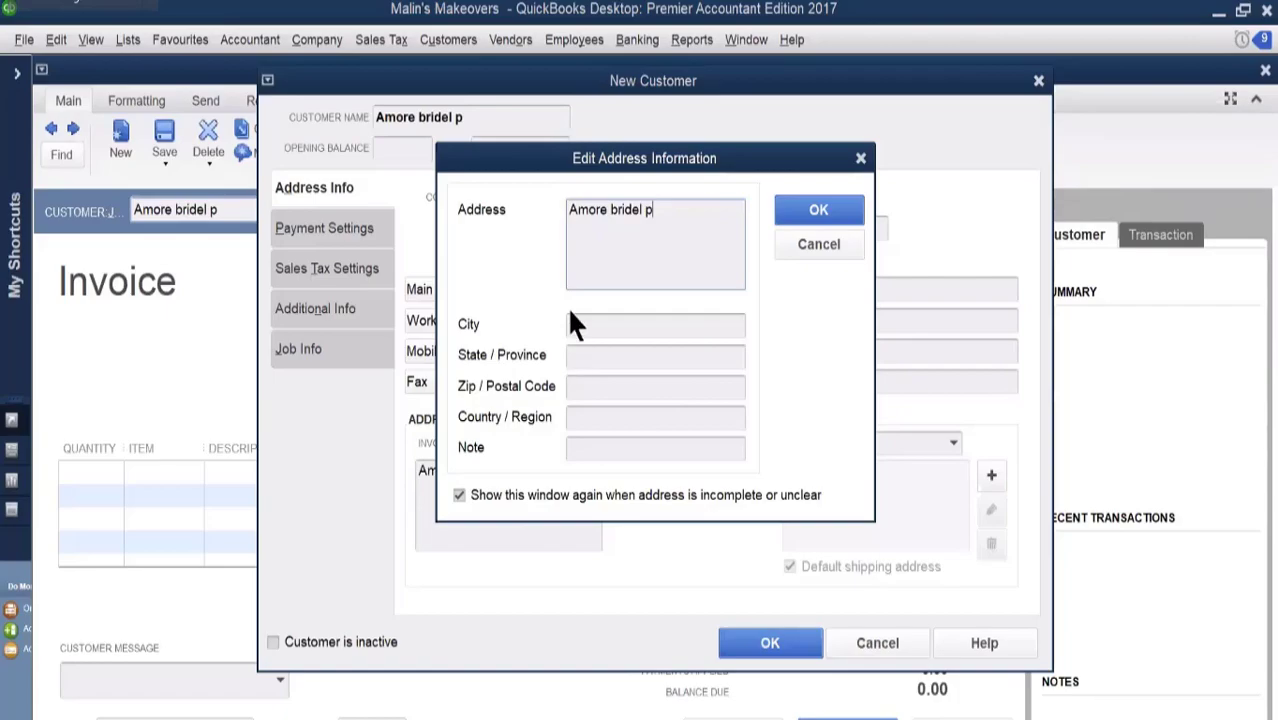
click(590, 332)
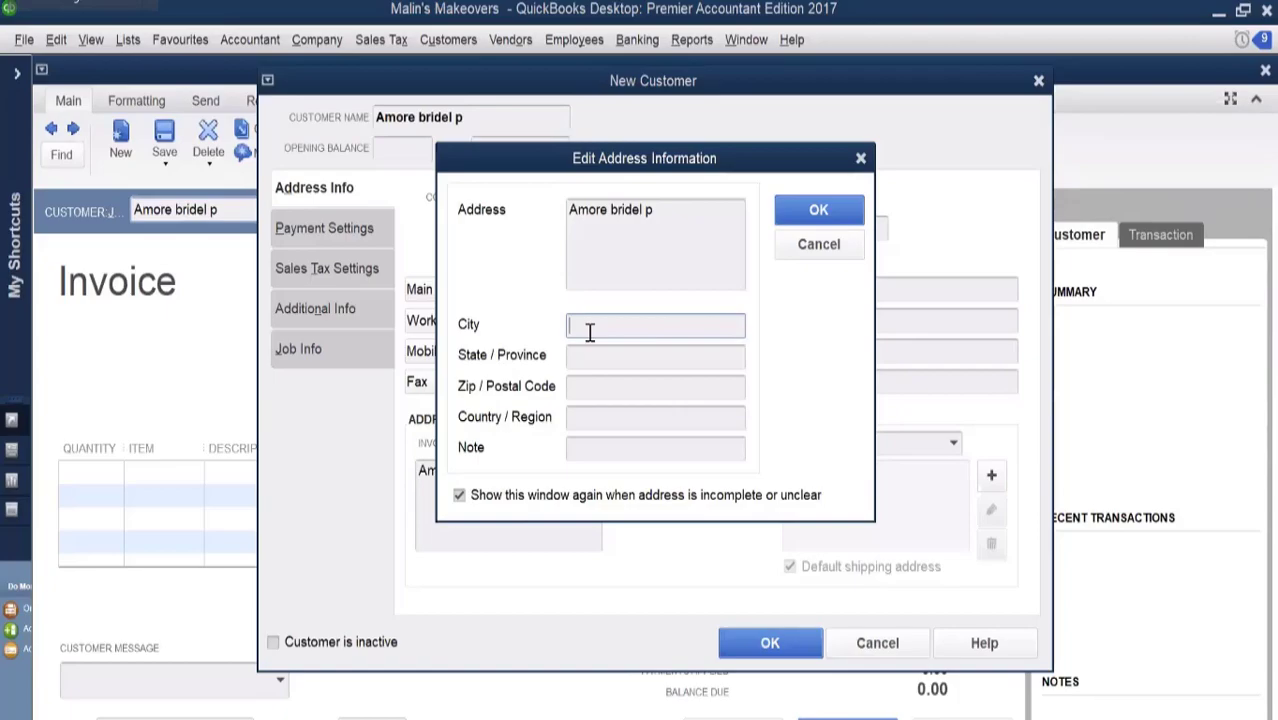
text(250)
text(Basquer st)
click(819, 210)
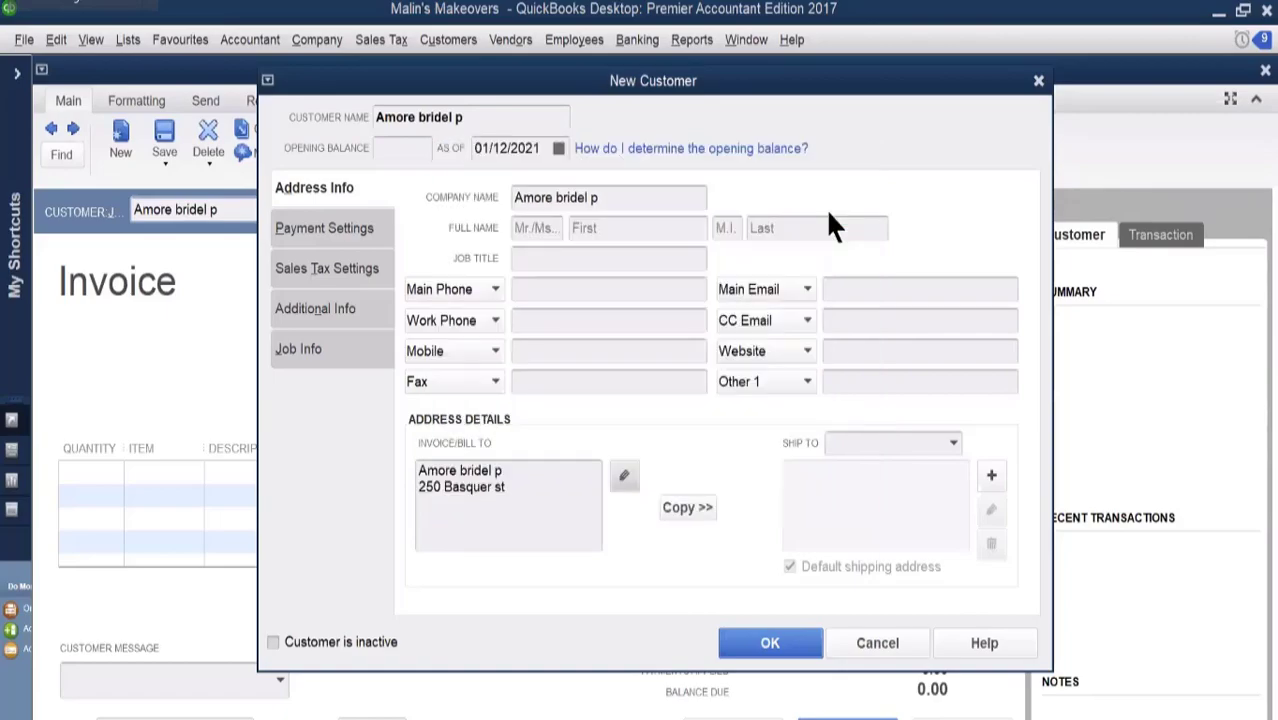
Set the new customer's opening balance date to 02/03/2012.
click(558, 148)
click(627, 183)
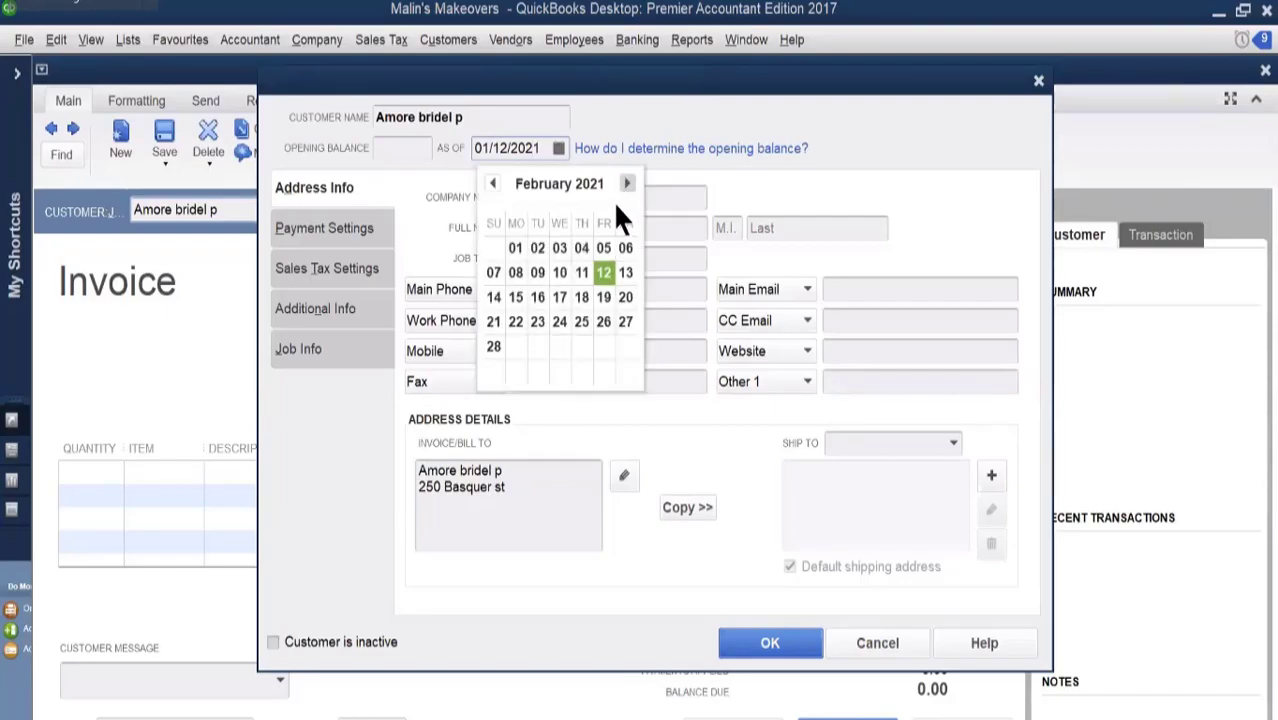
click(557, 246)
drag(526, 151, 545, 150)
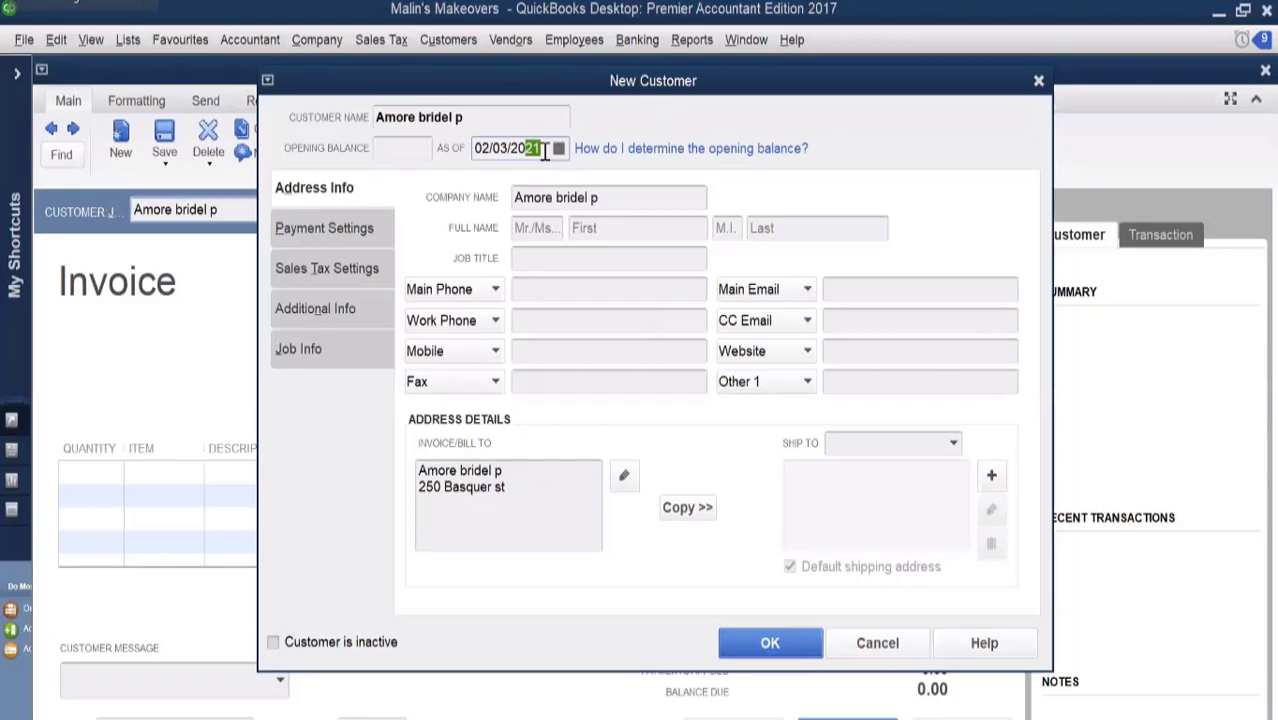
text(12)
Set the new customer's credit limit to 3,000.00 and payment terms to Net 15.
click(348, 231)
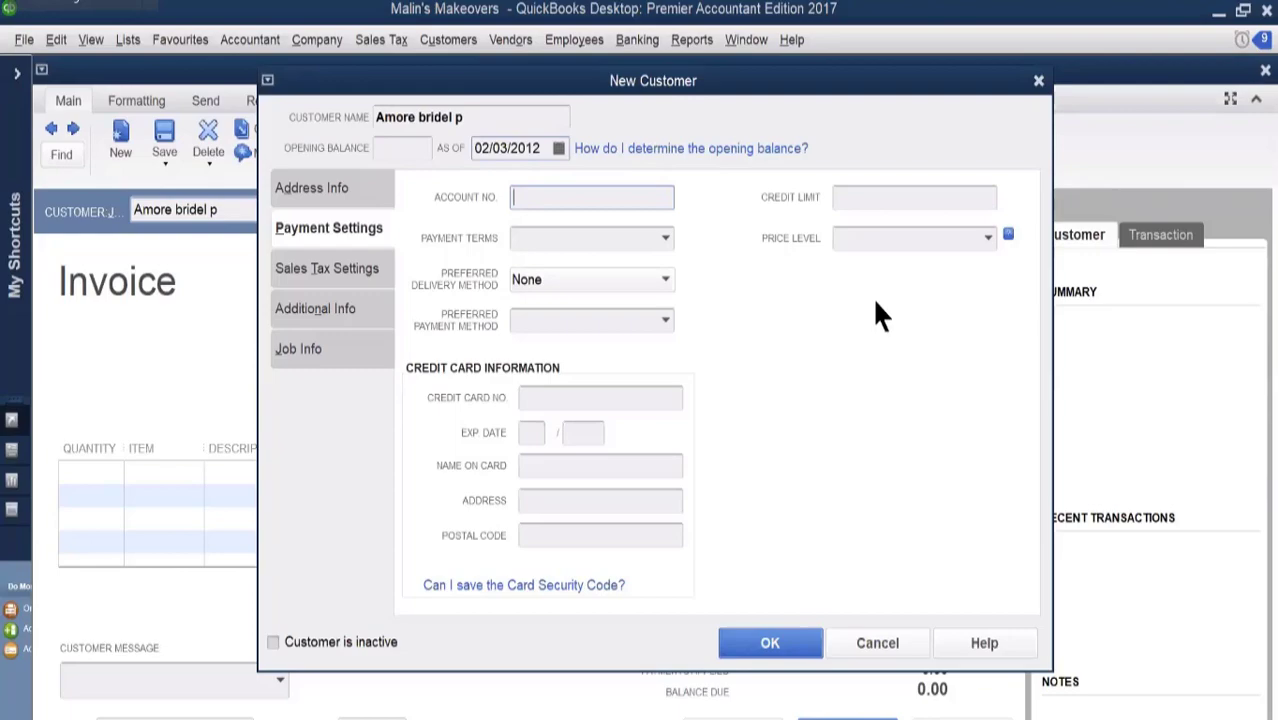
click(855, 197)
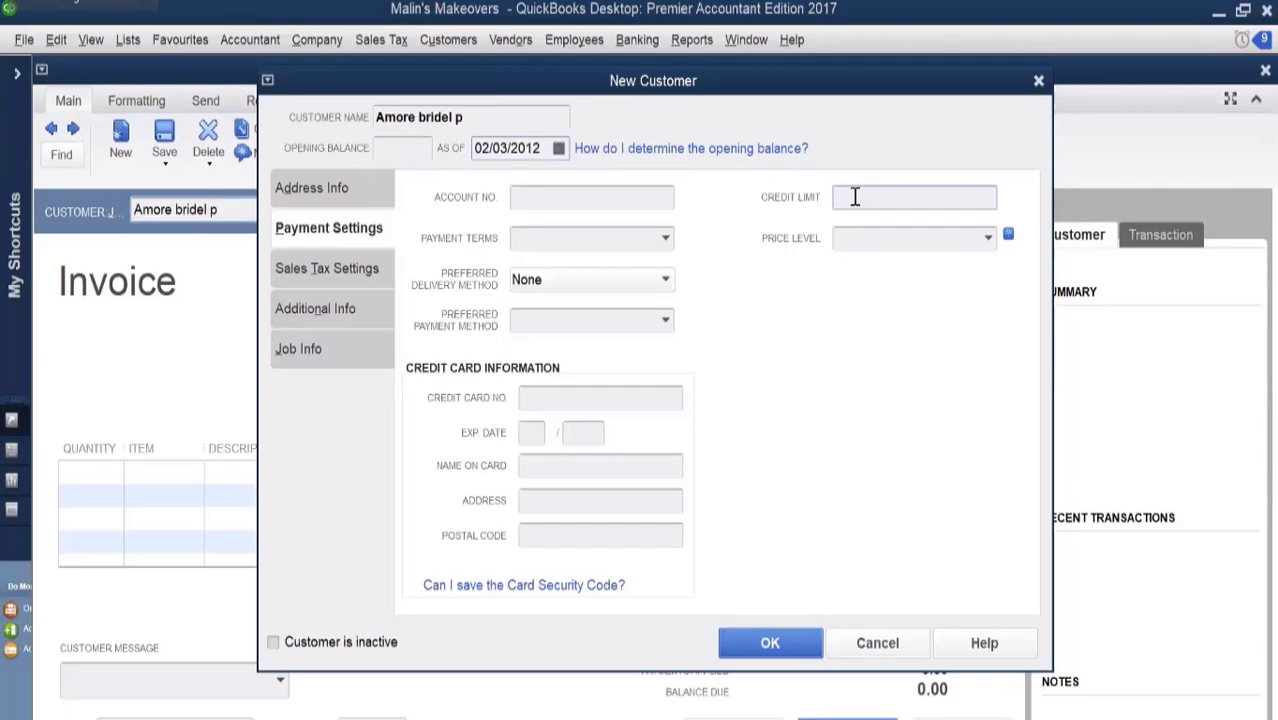
text(3000)
click(665, 240)
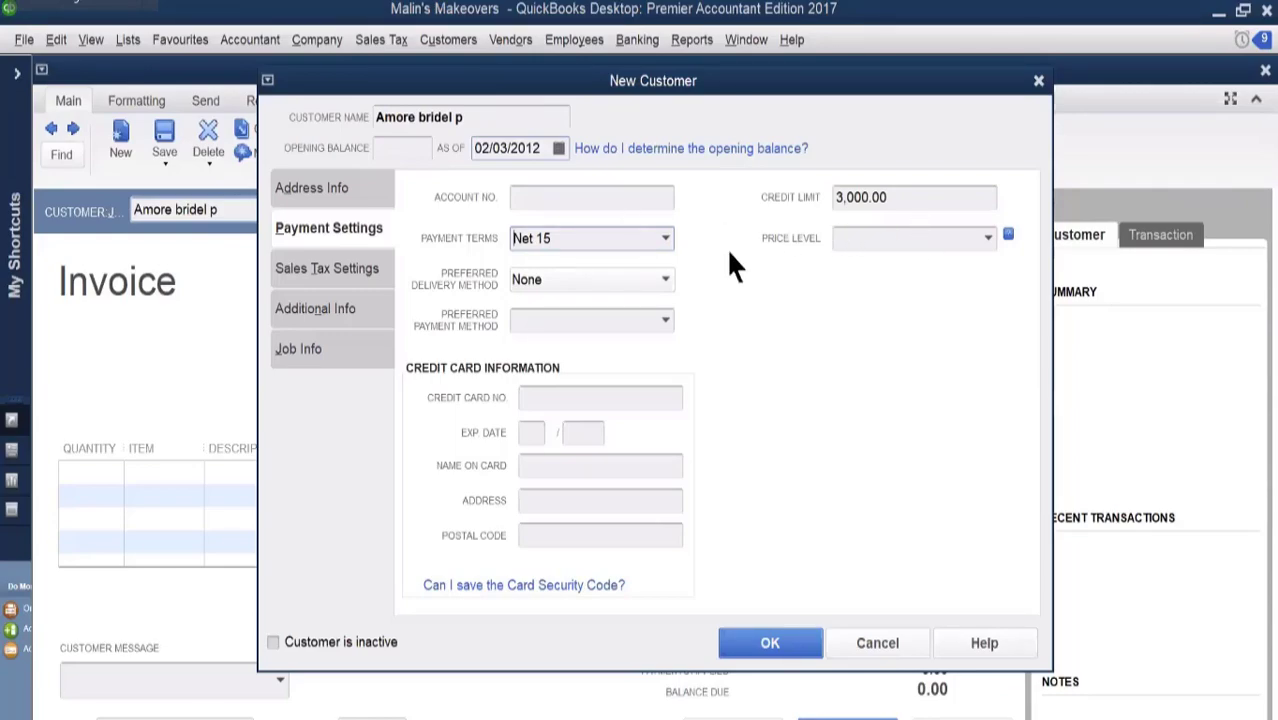
Assign tax code H (HST) to the new customer and save the customer record.
click(313, 270)
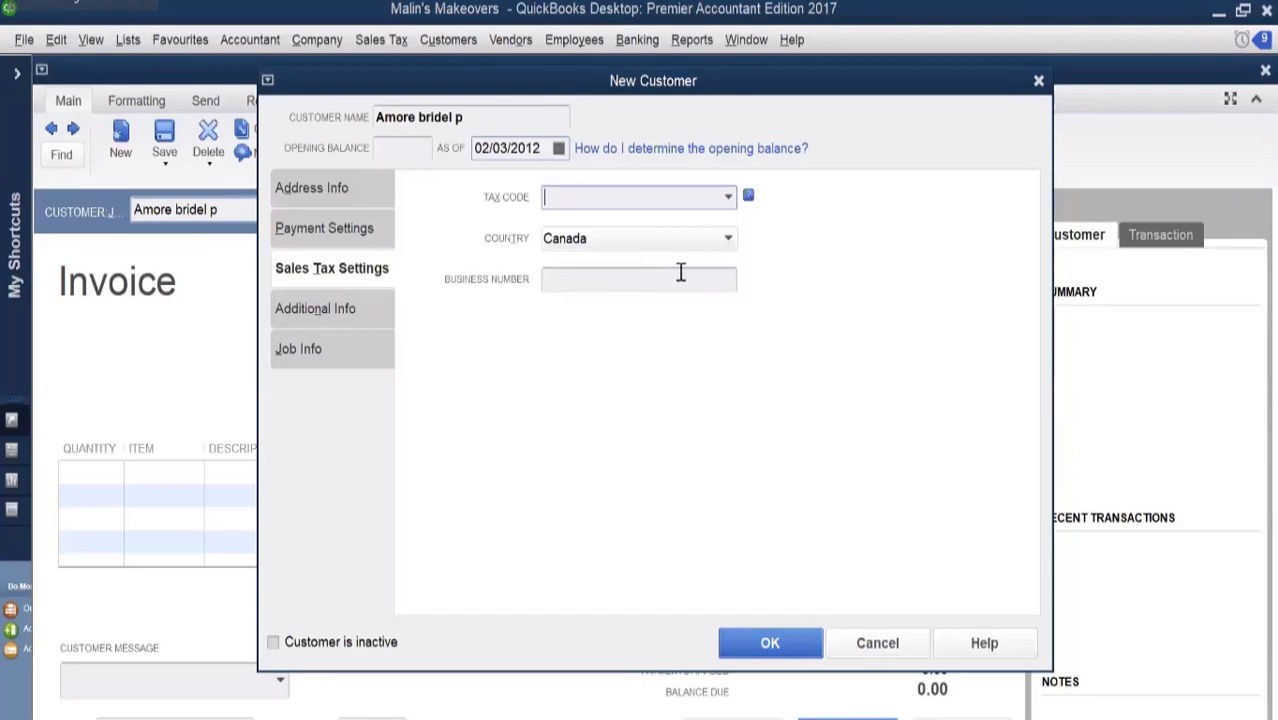
click(729, 197)
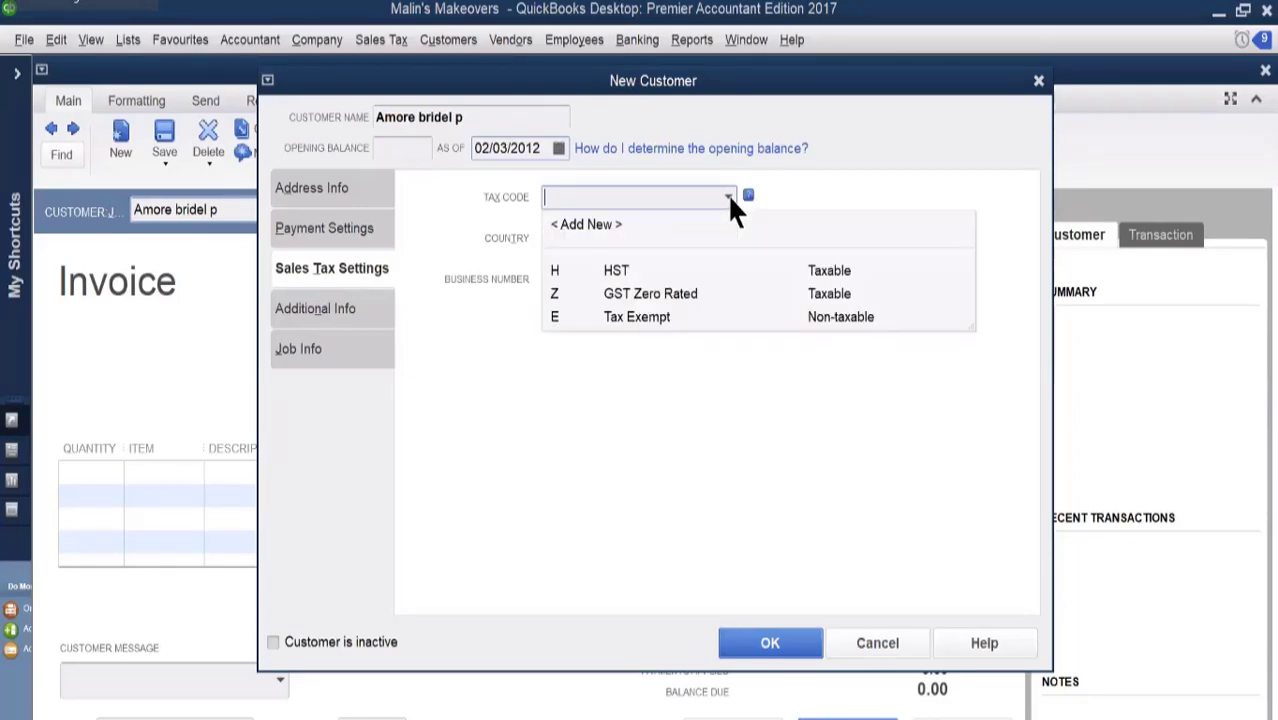
click(645, 275)
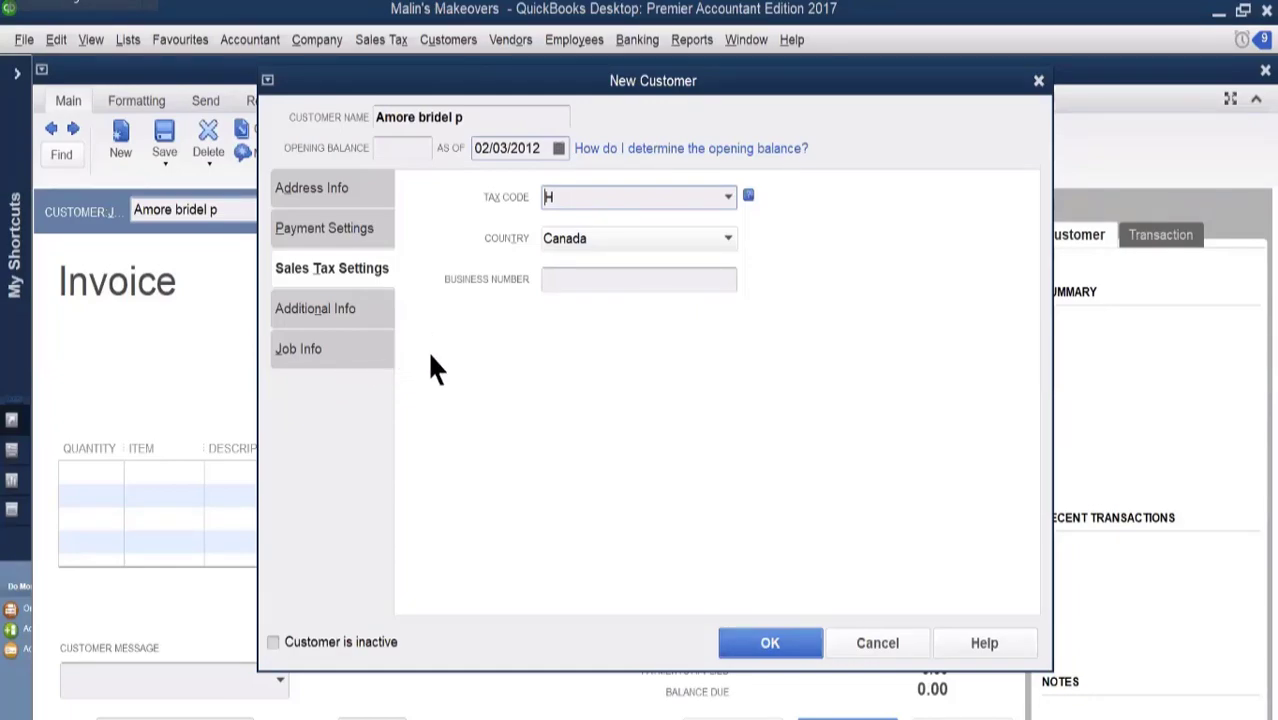
click(735, 647)
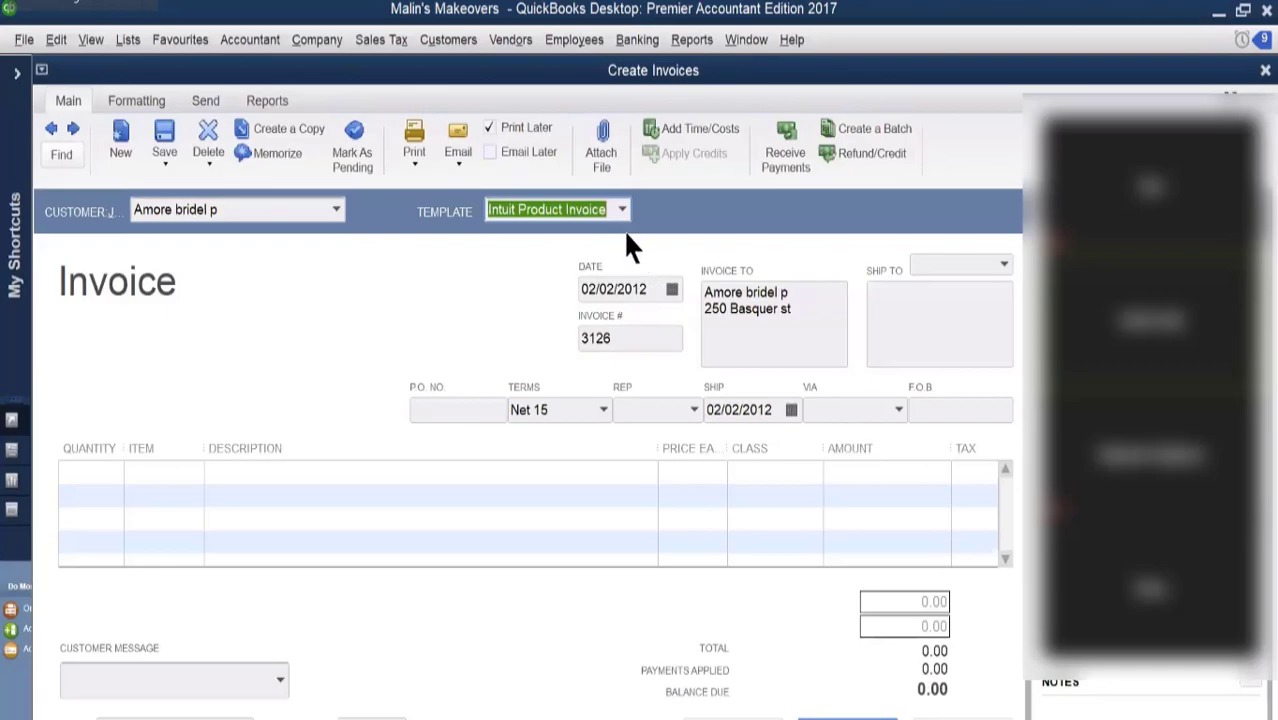
Set the Amore bridel p invoice date to 02/03/2012 and add a Clothing style consultation line with quantity 3.
click(674, 288)
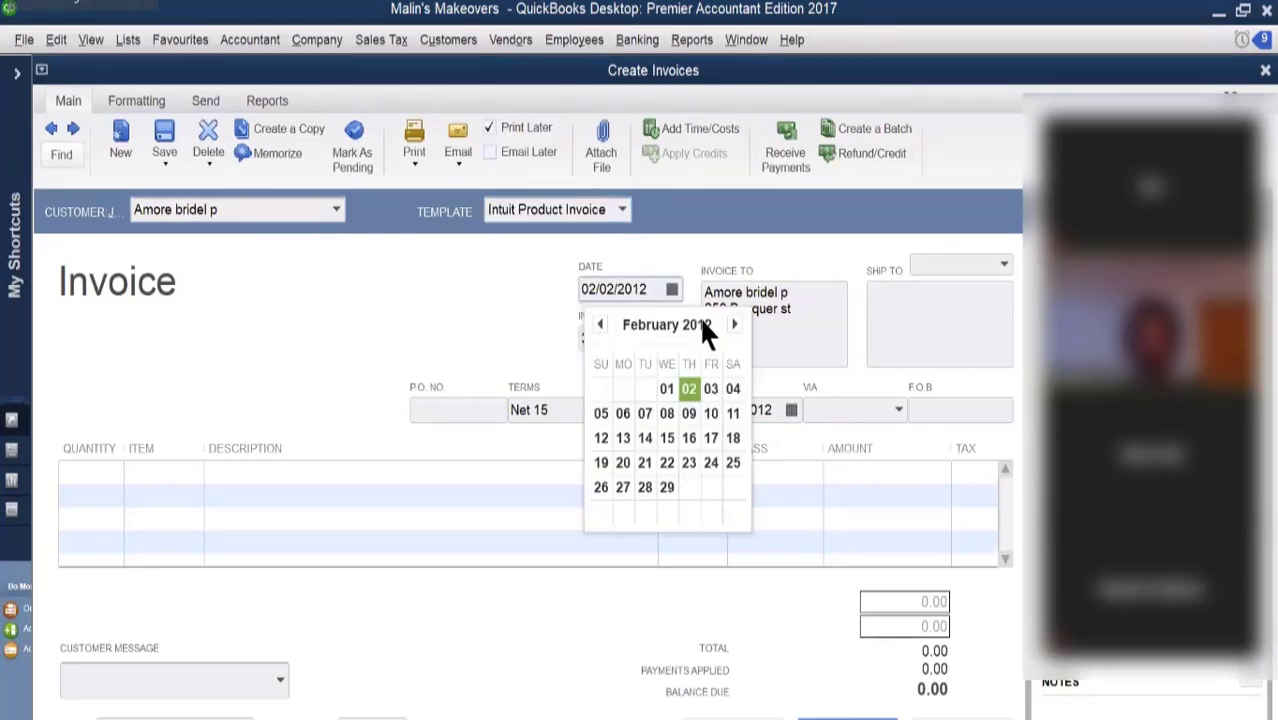
click(711, 388)
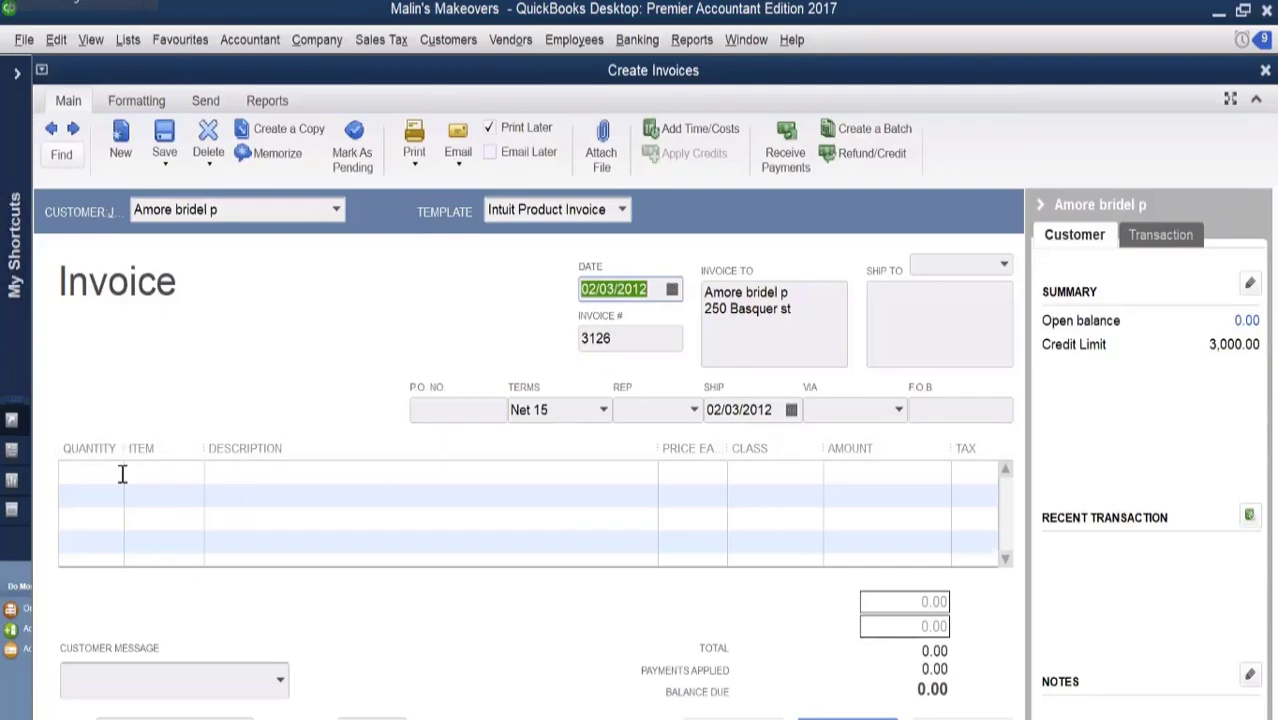
click(154, 473)
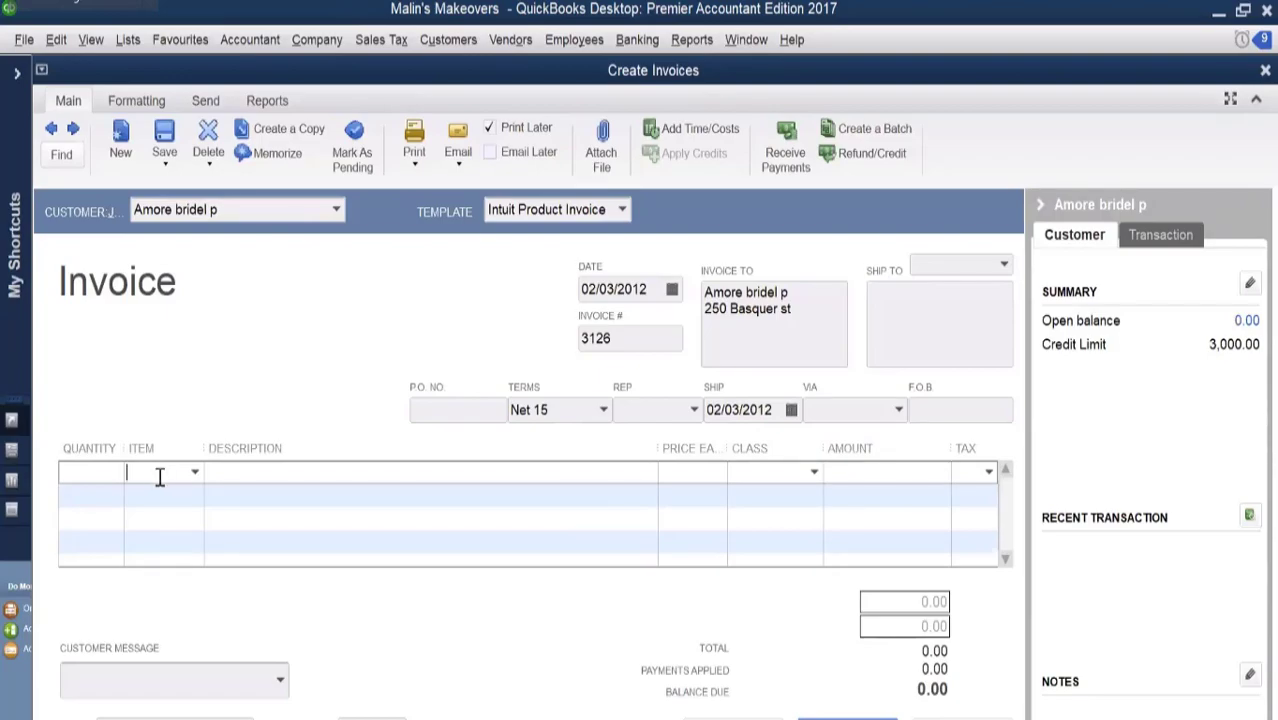
click(196, 474)
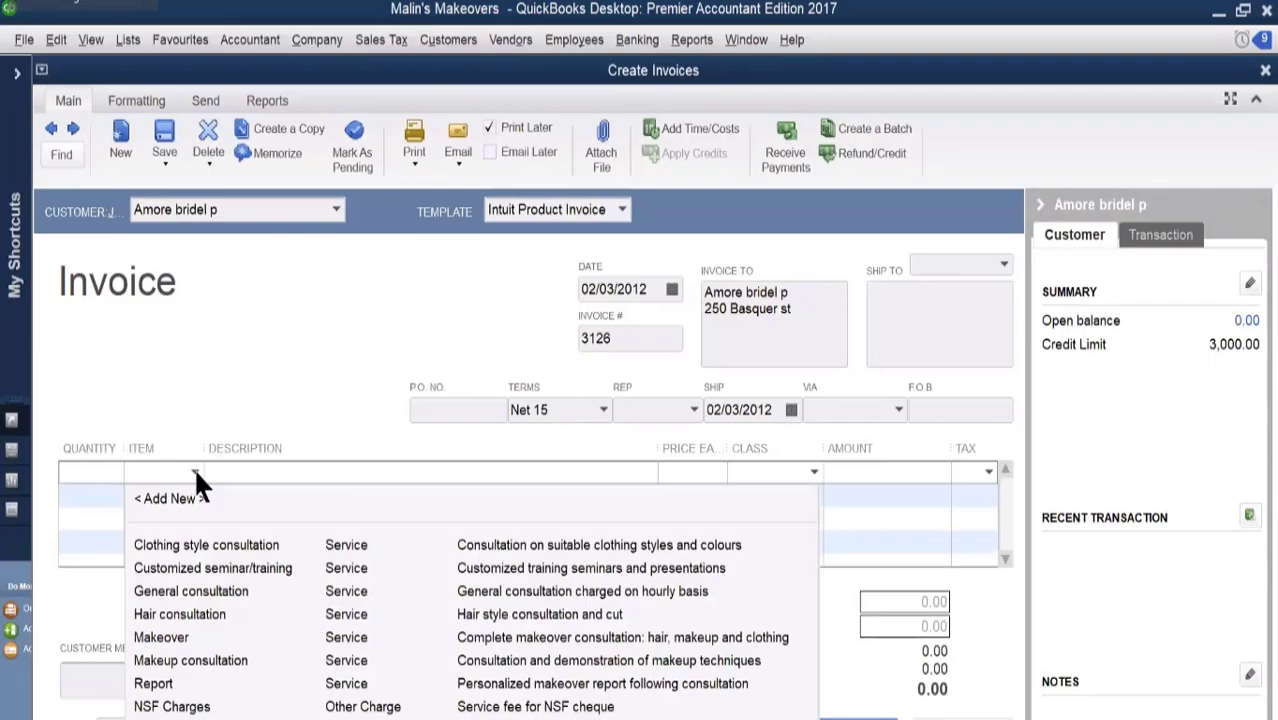
click(226, 545)
click(83, 472)
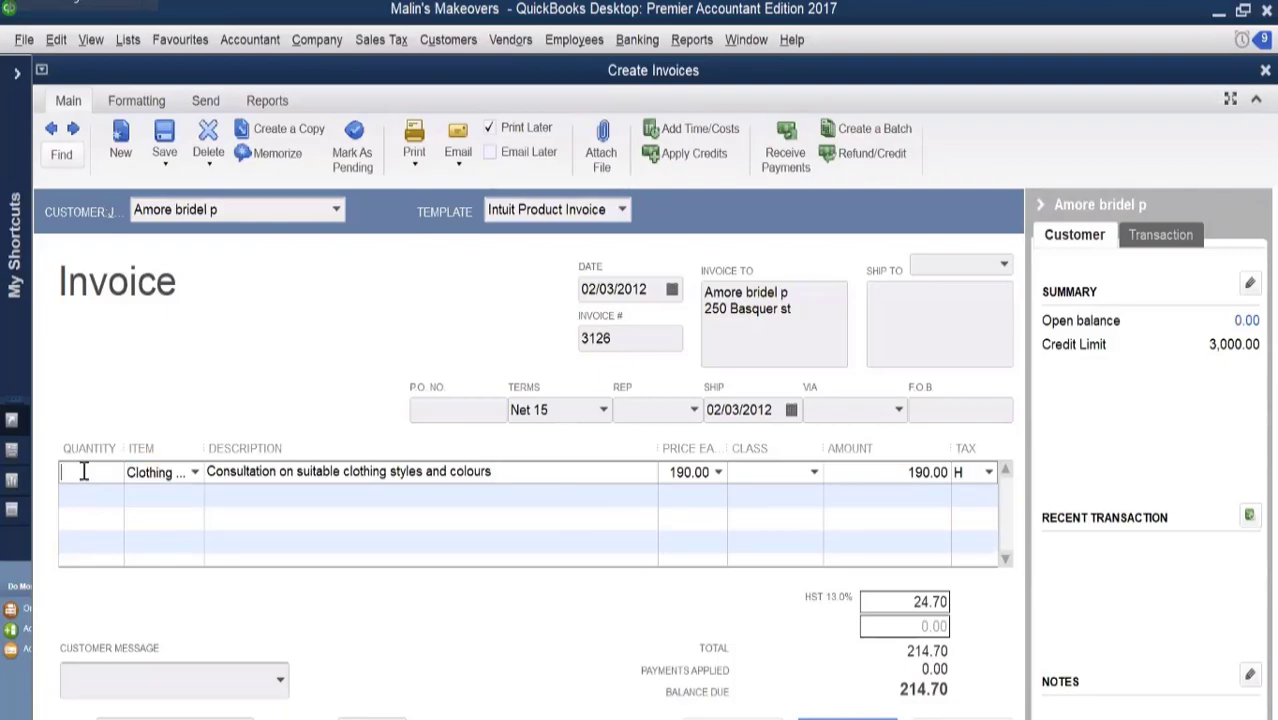
text(3)
Add a General consultation line with quantity 5 to the invoice.
click(185, 497)
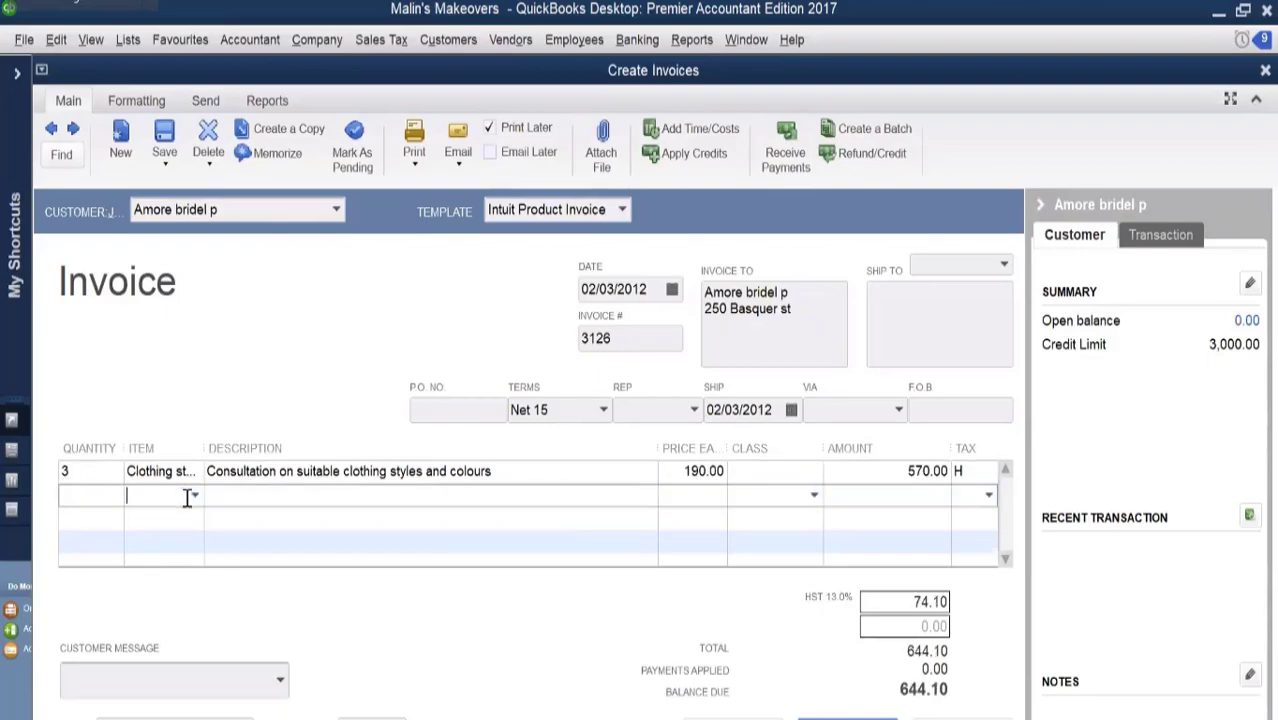
click(194, 495)
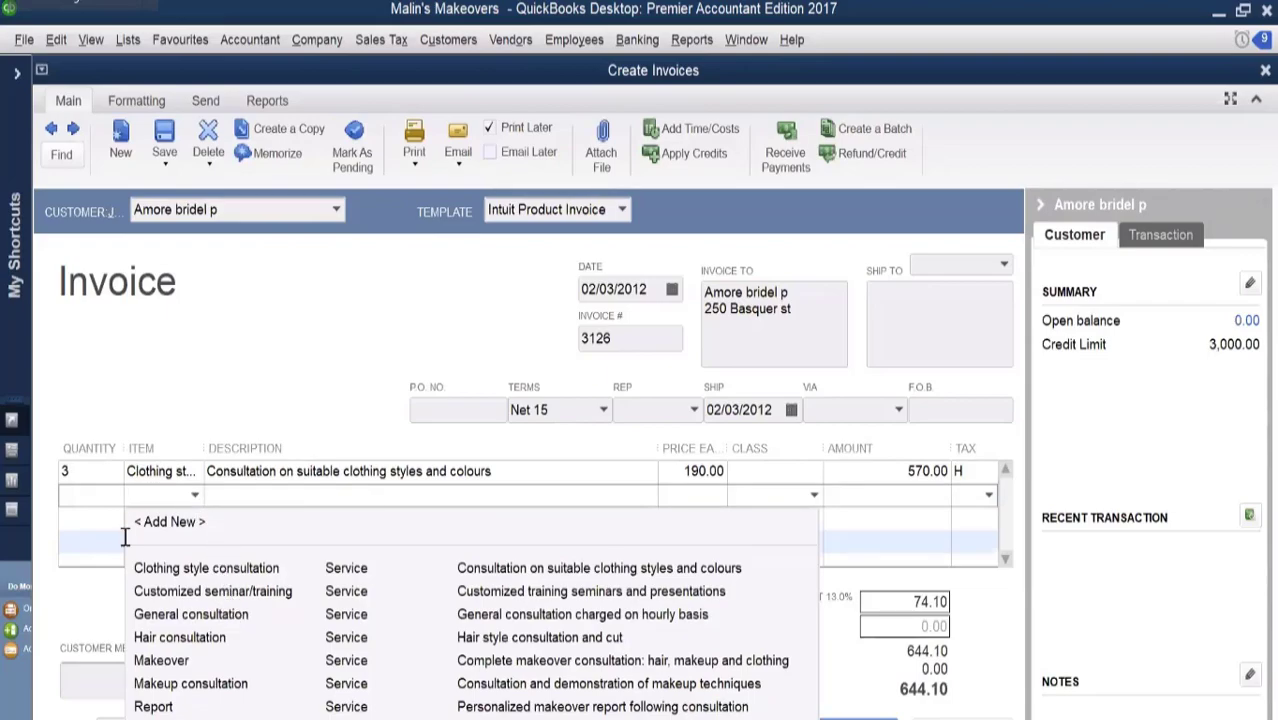
click(107, 500)
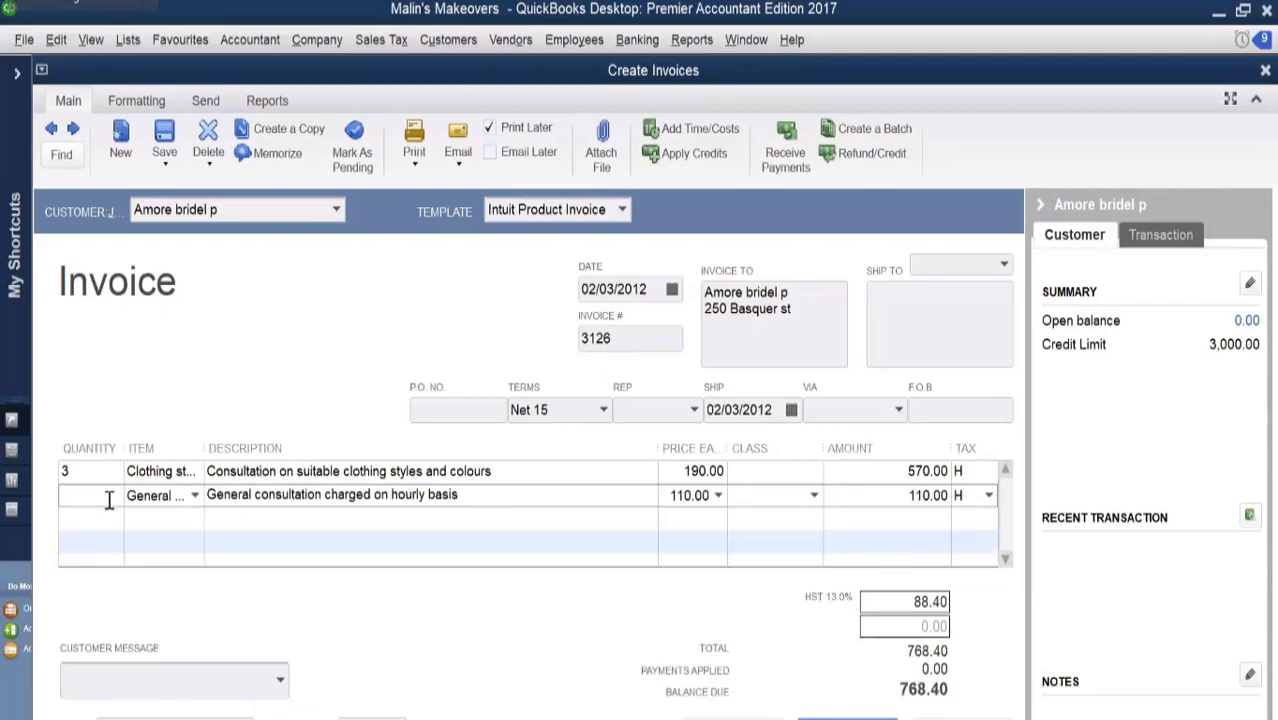
text(5)
Add a Report line with quantity 3 to the invoice.
click(150, 518)
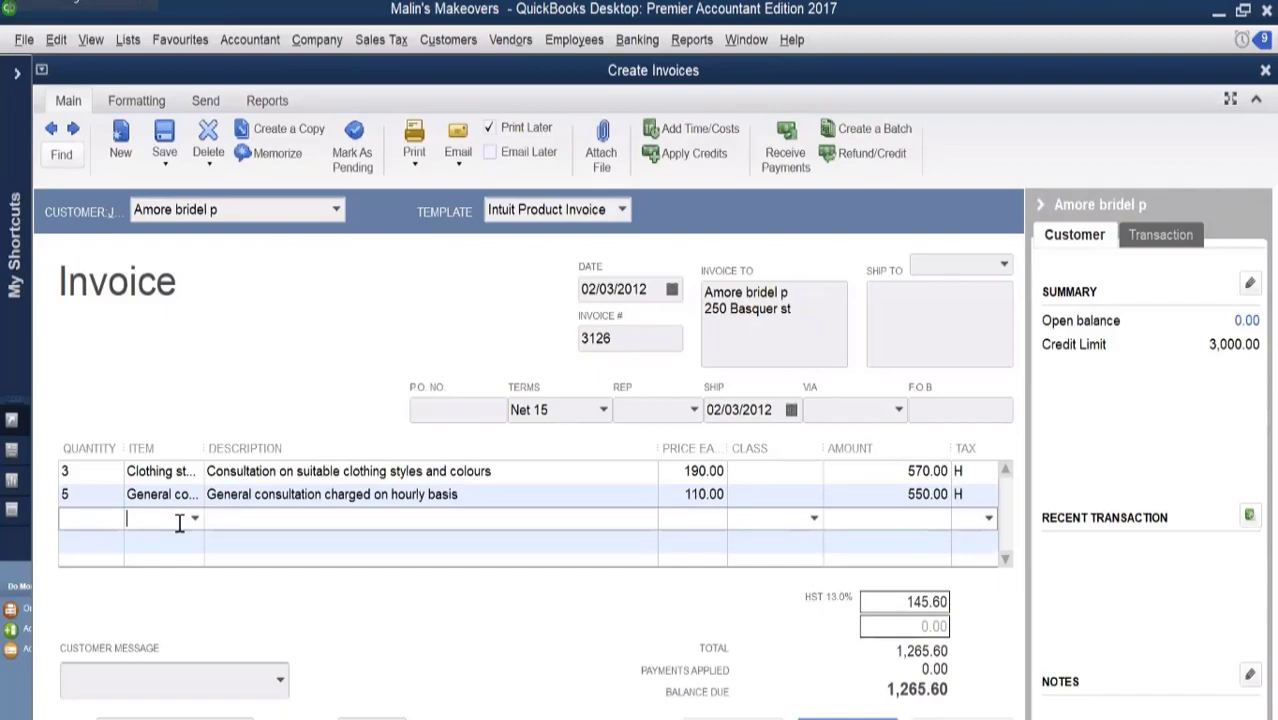
text(Report)
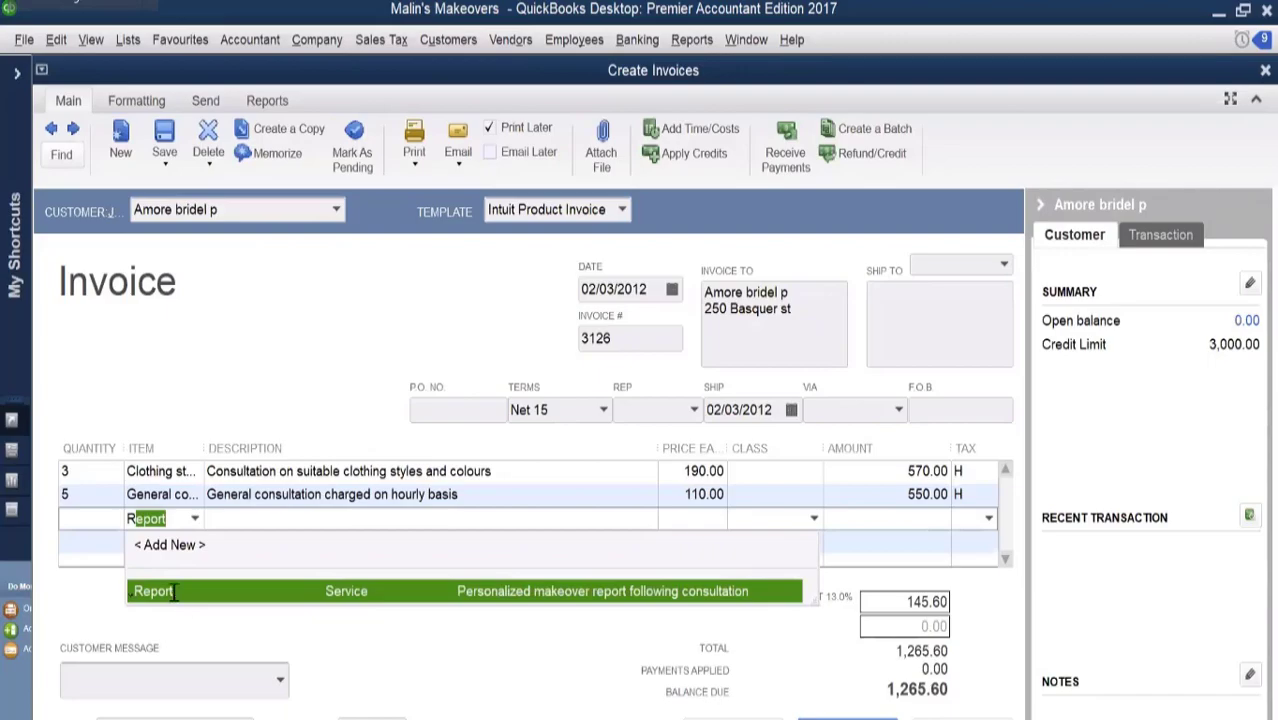
click(170, 591)
click(78, 519)
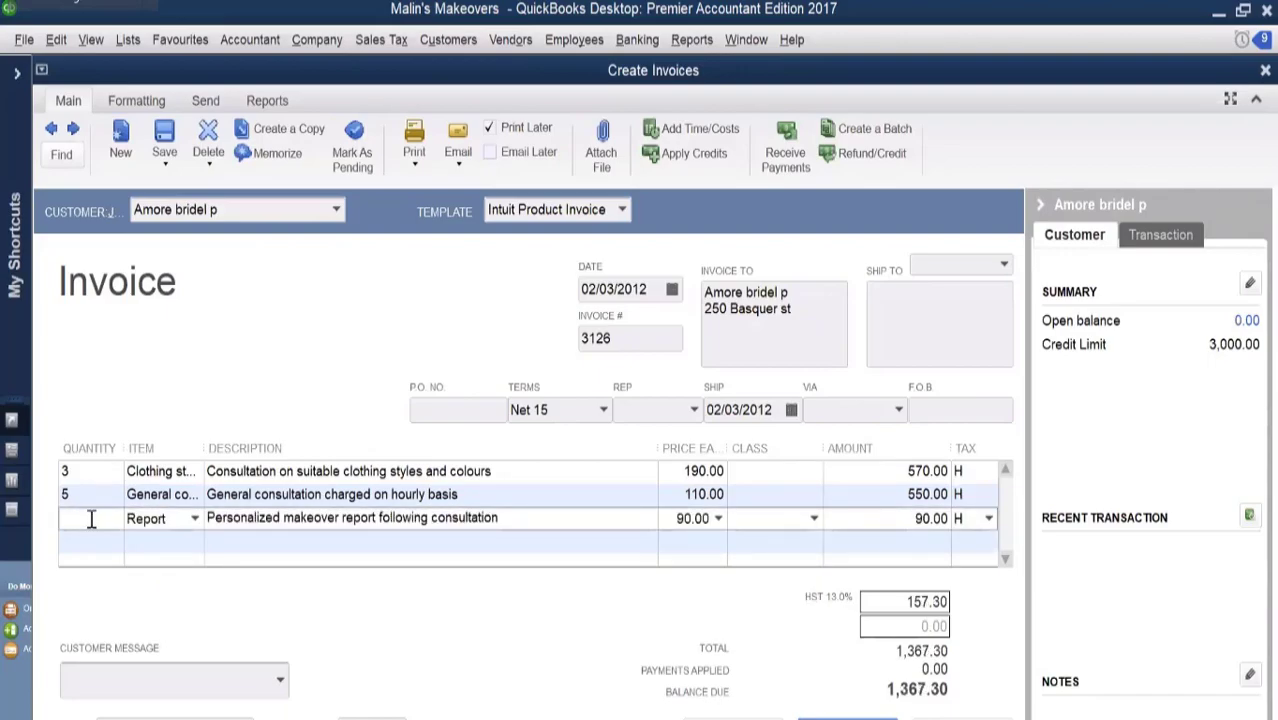
text(3)
key(Tab)
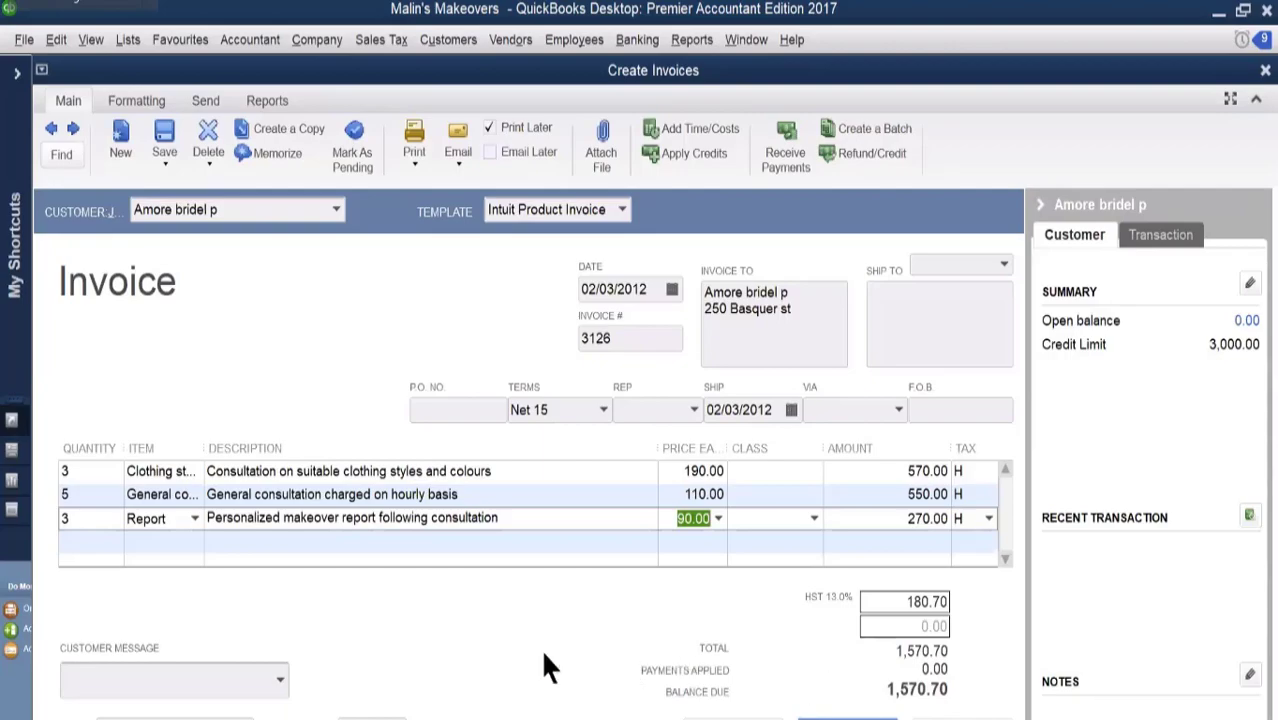
Set the customer message to "We appreciate your prompt payment." and save the invoice.
click(280, 688)
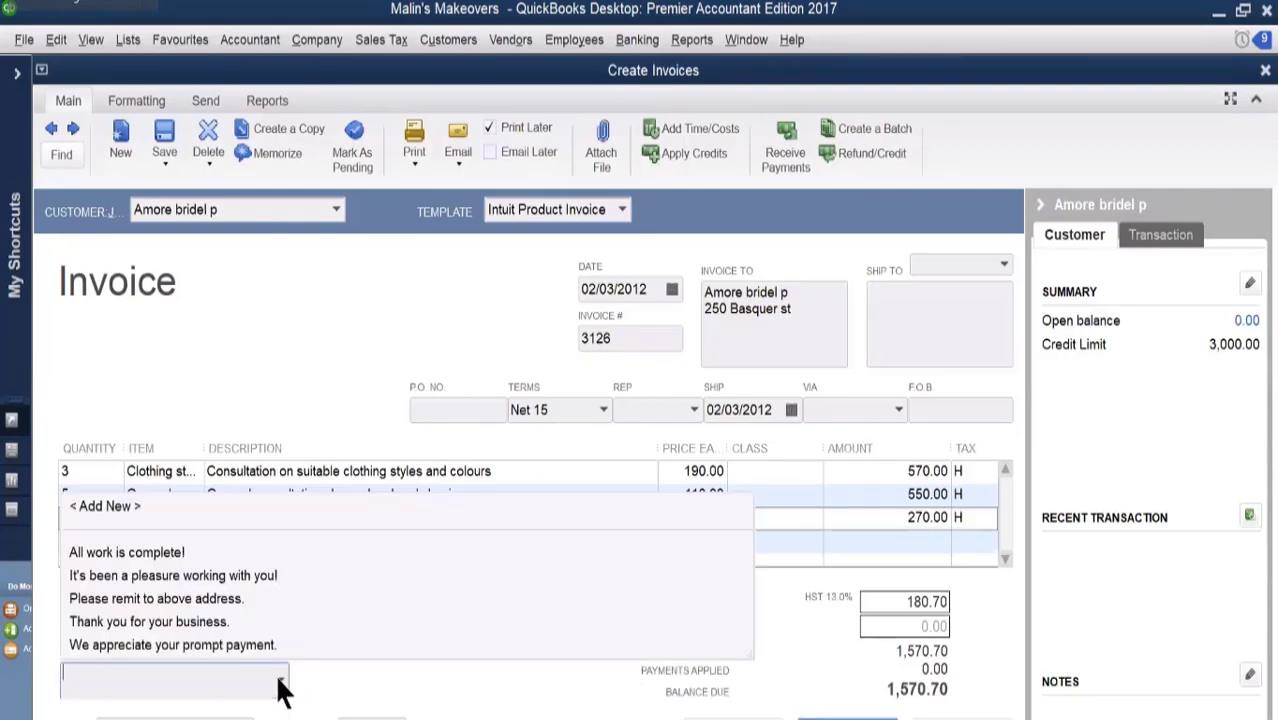
click(373, 655)
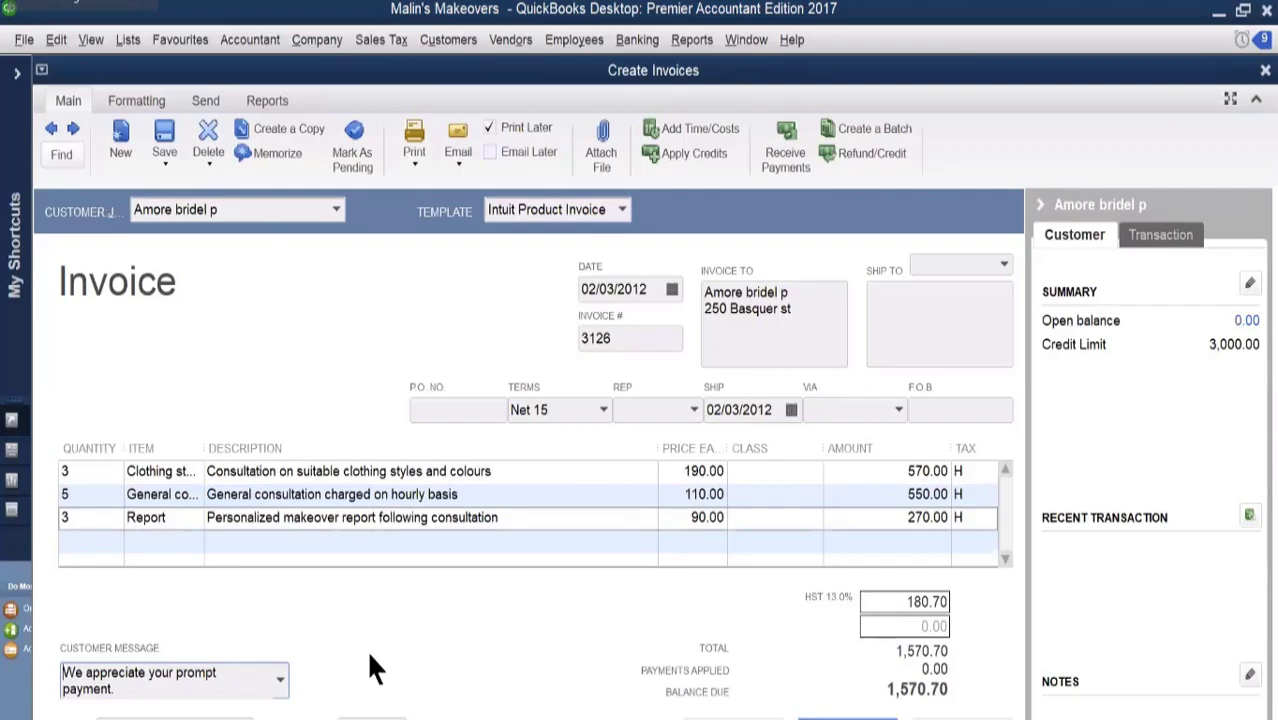
click(732, 719)
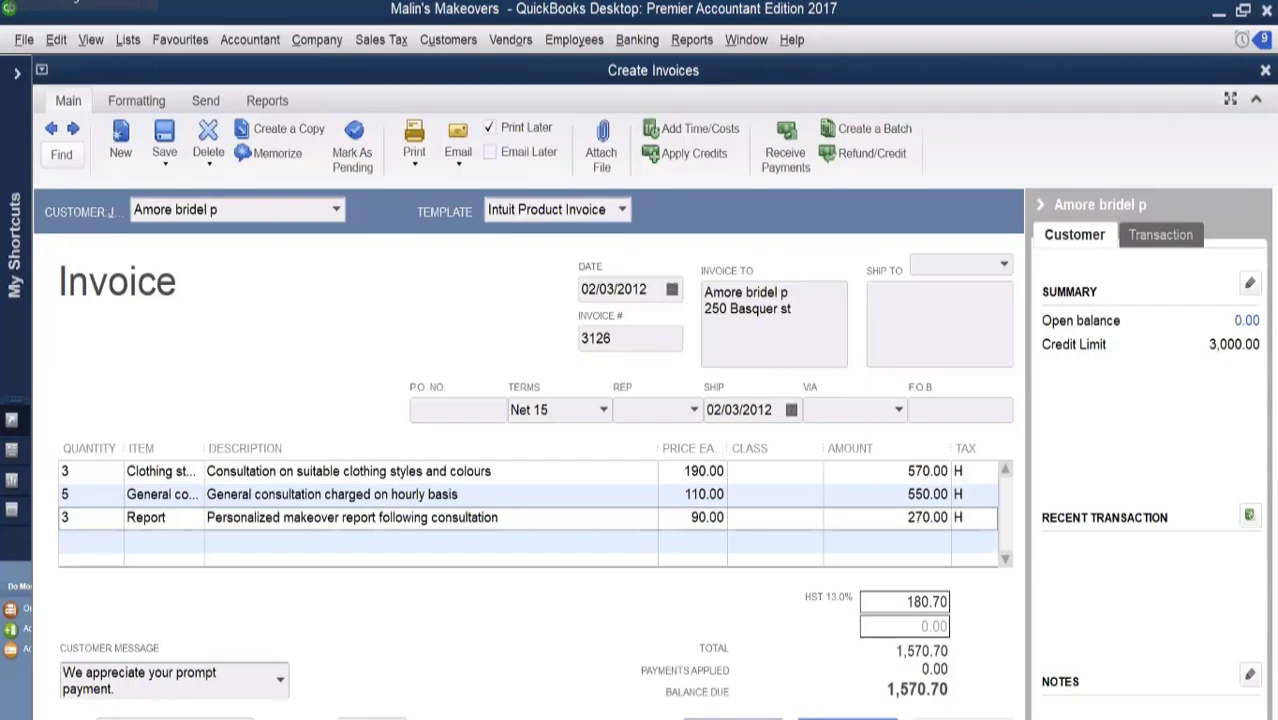
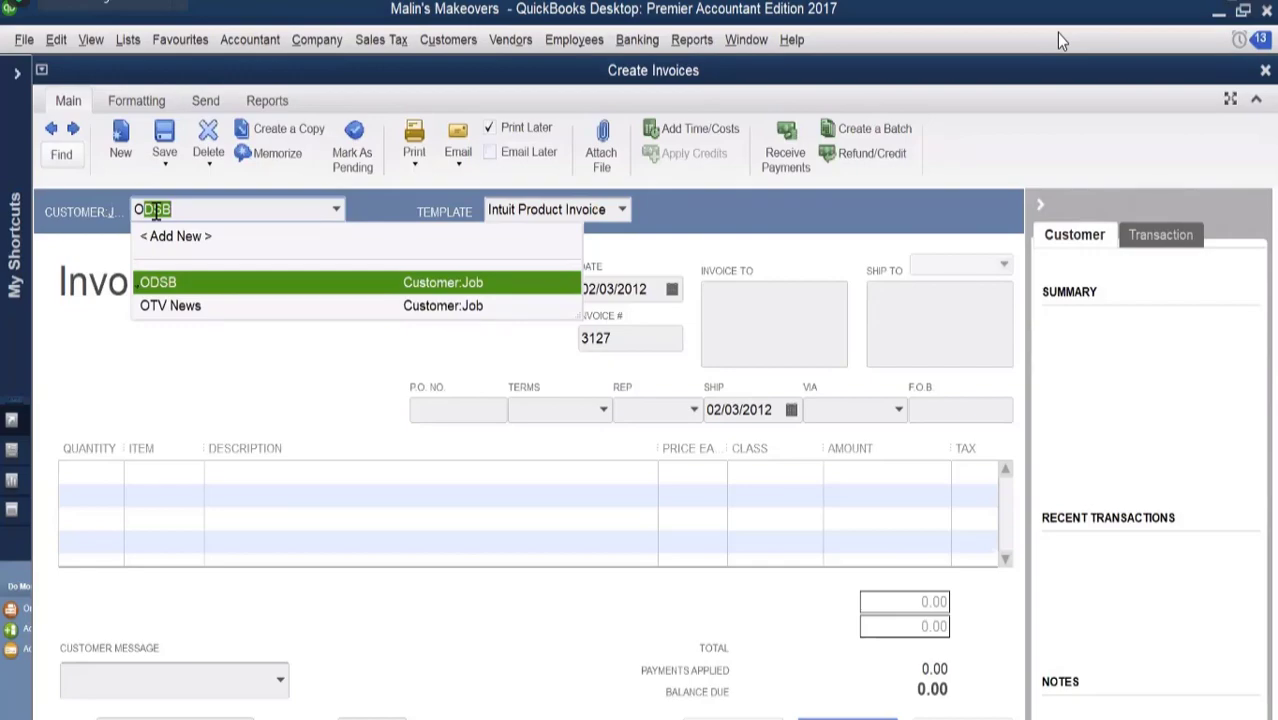
Choose ODSB as the customer on the new invoice and set its date to 02/05/2012.
click(172, 287)
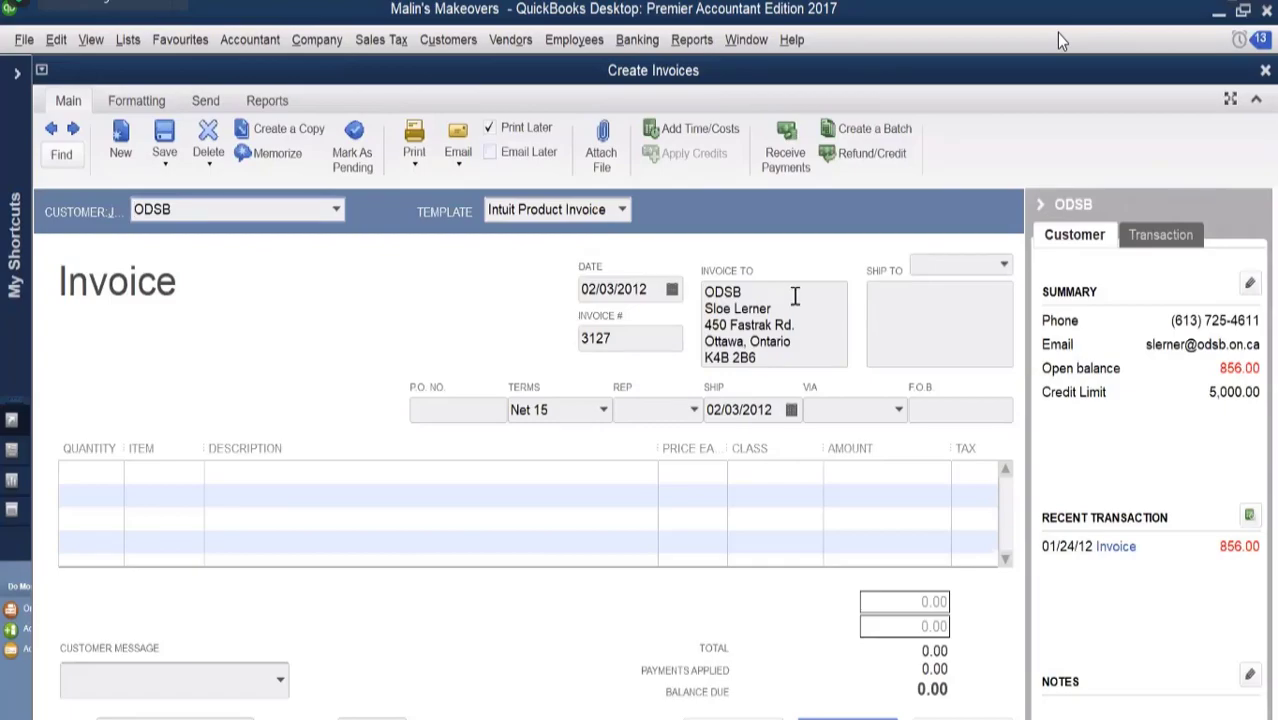
click(672, 290)
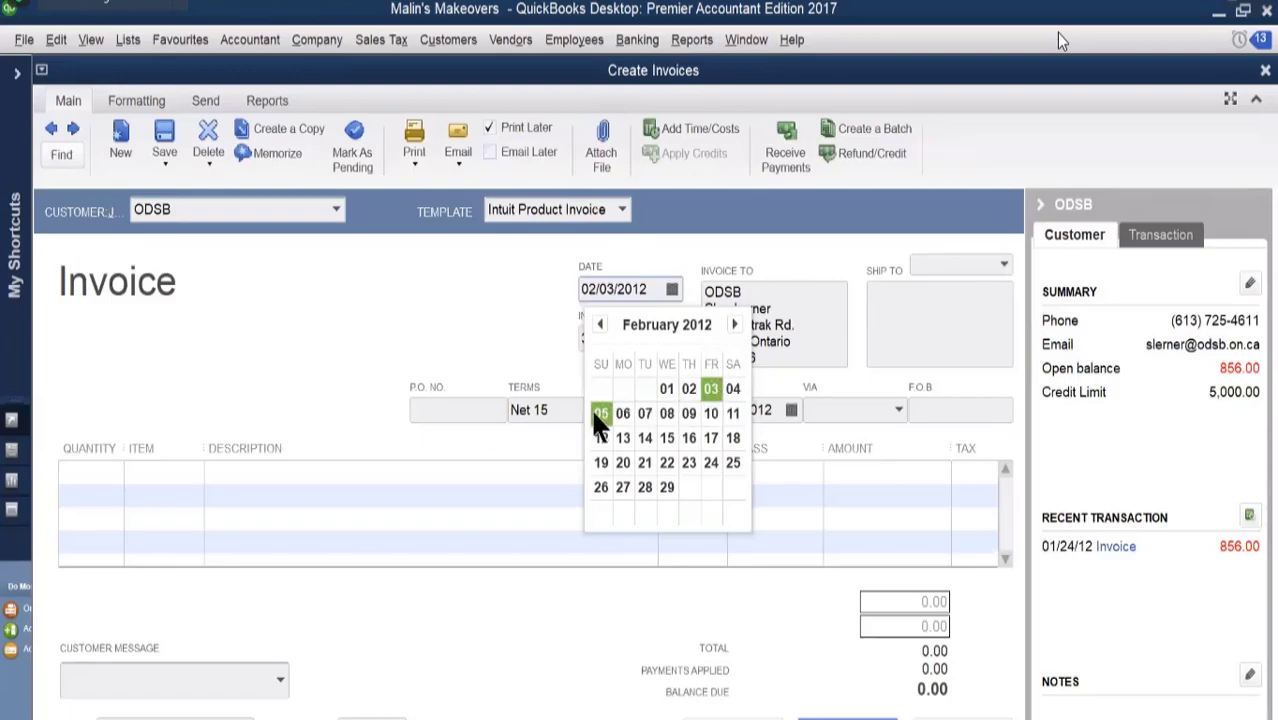
click(598, 415)
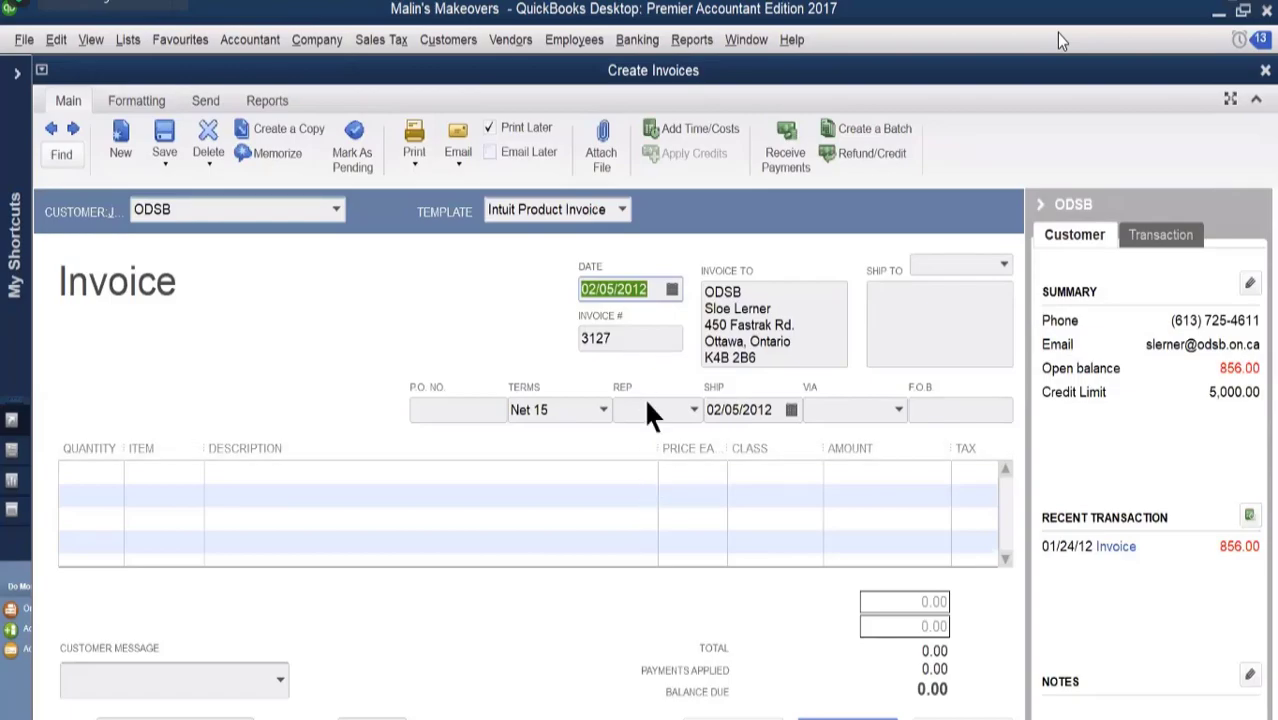
Add a Customized seminar/training line for 185.00 and set the customer message to "Thank you for your business.".
click(156, 468)
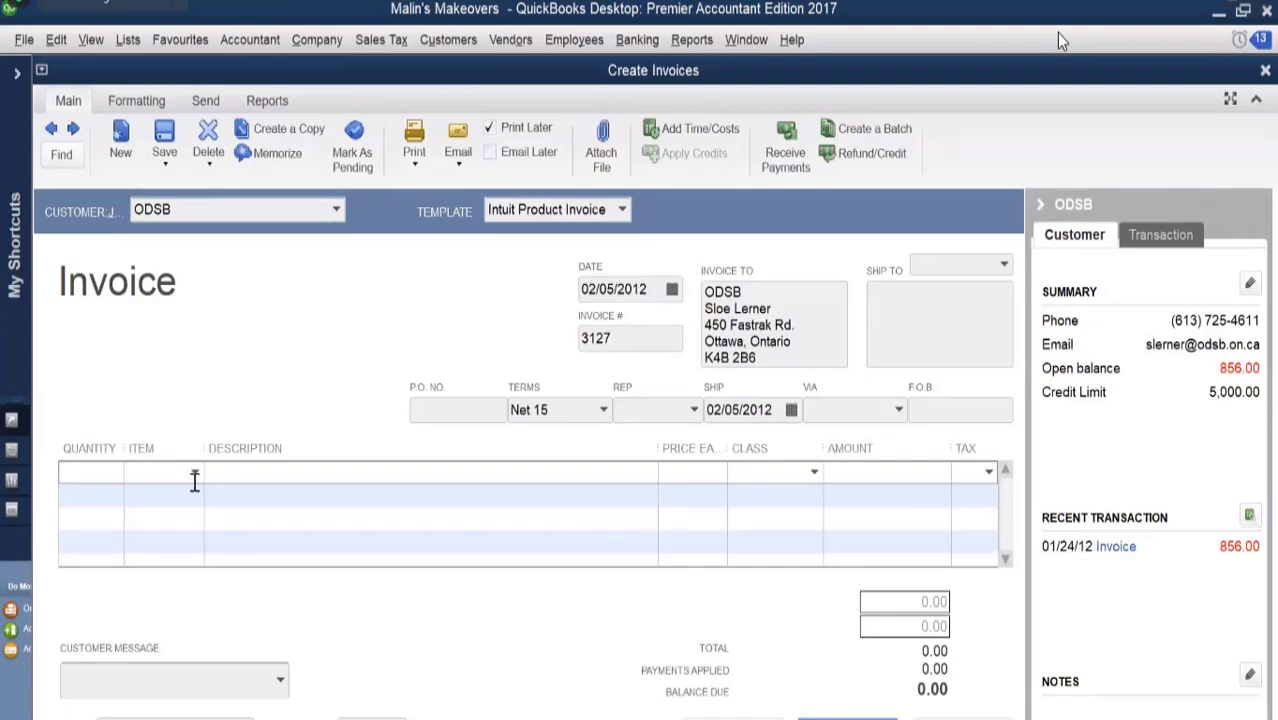
click(195, 472)
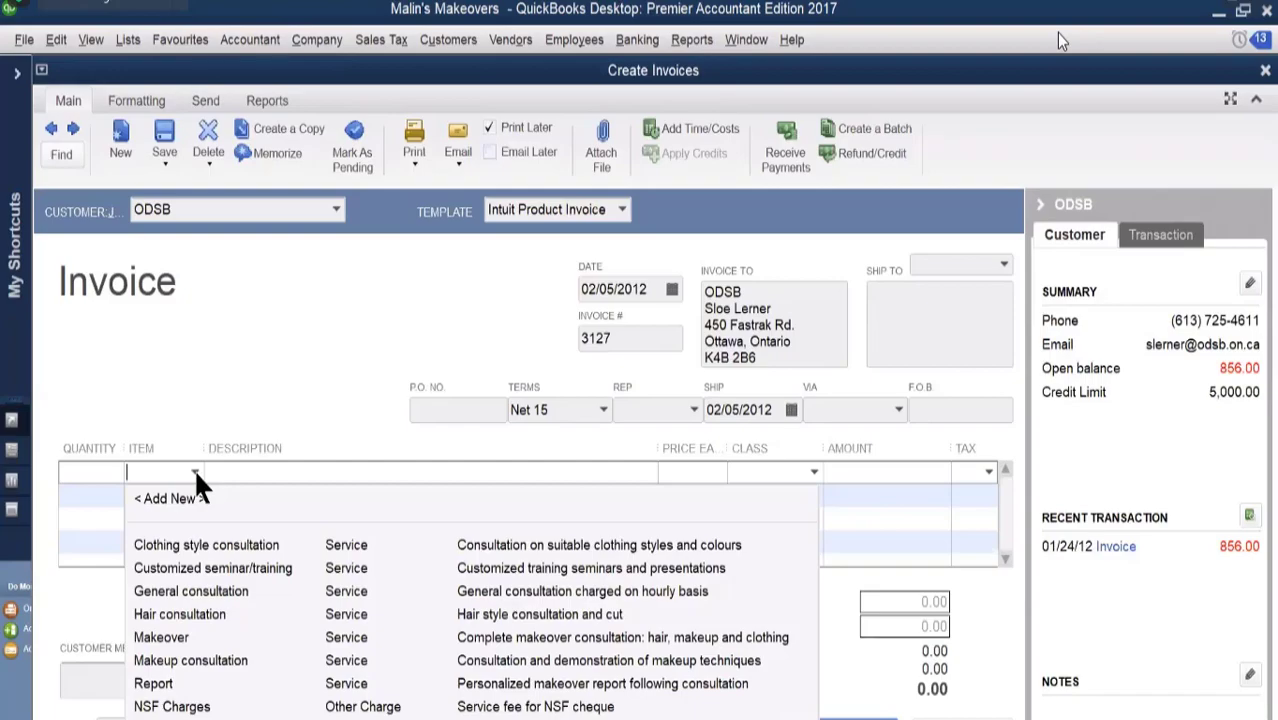
click(208, 567)
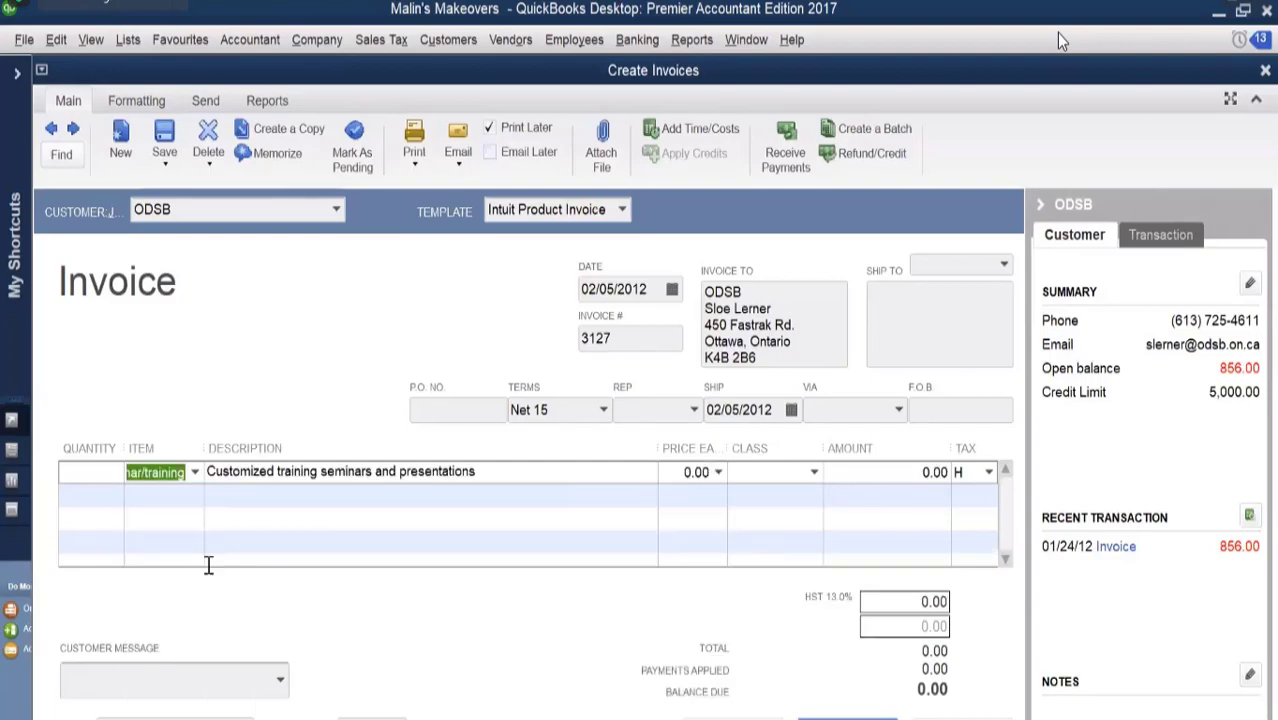
click(945, 476)
double_click(948, 476)
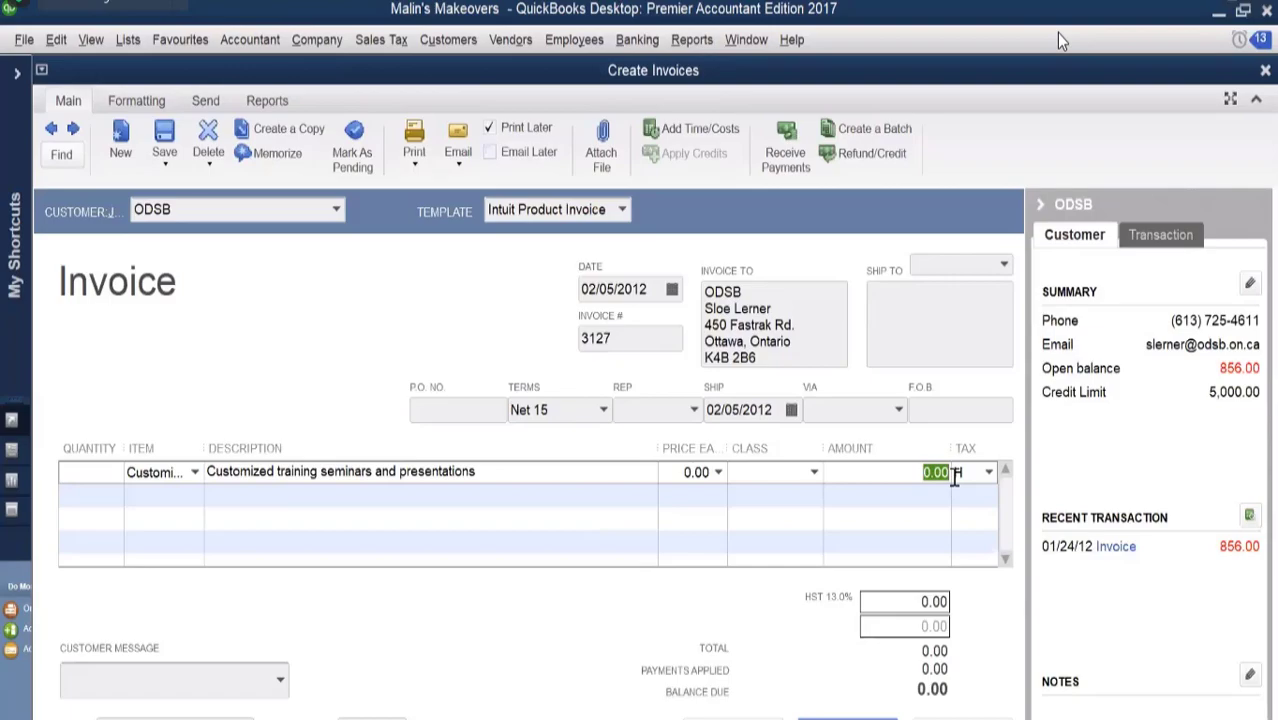
text(185)
key(Tab)
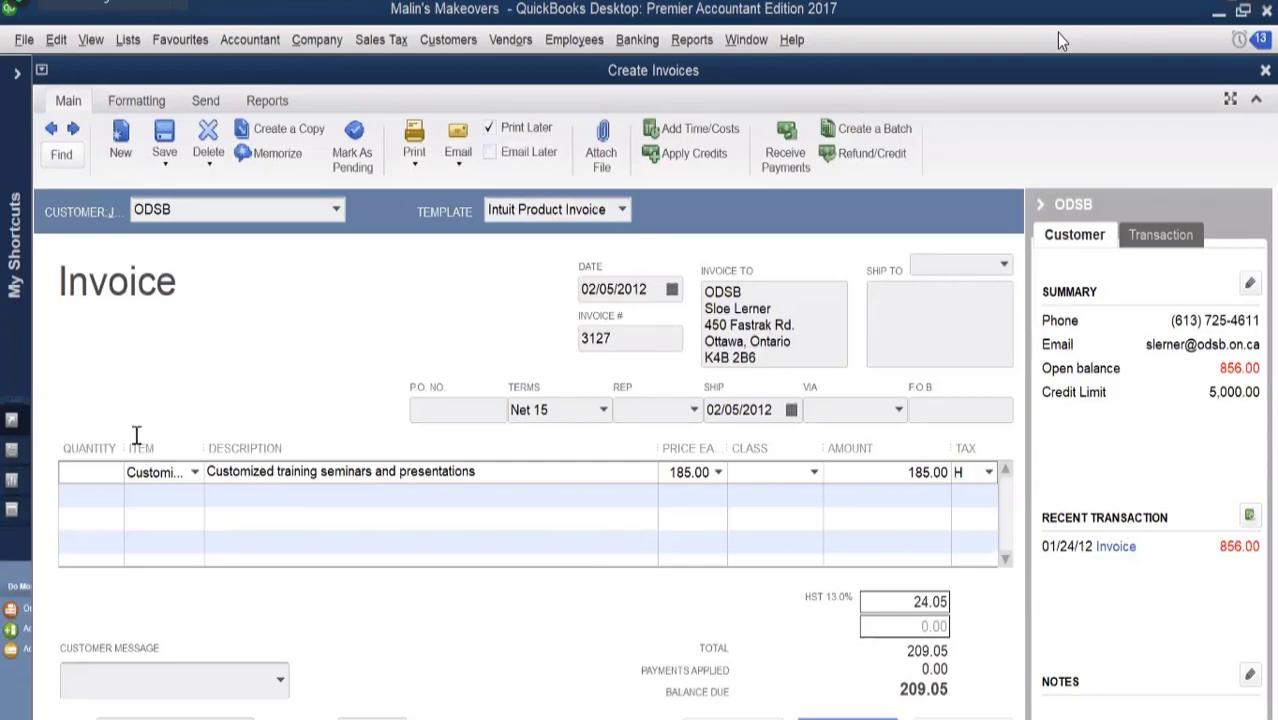
click(280, 682)
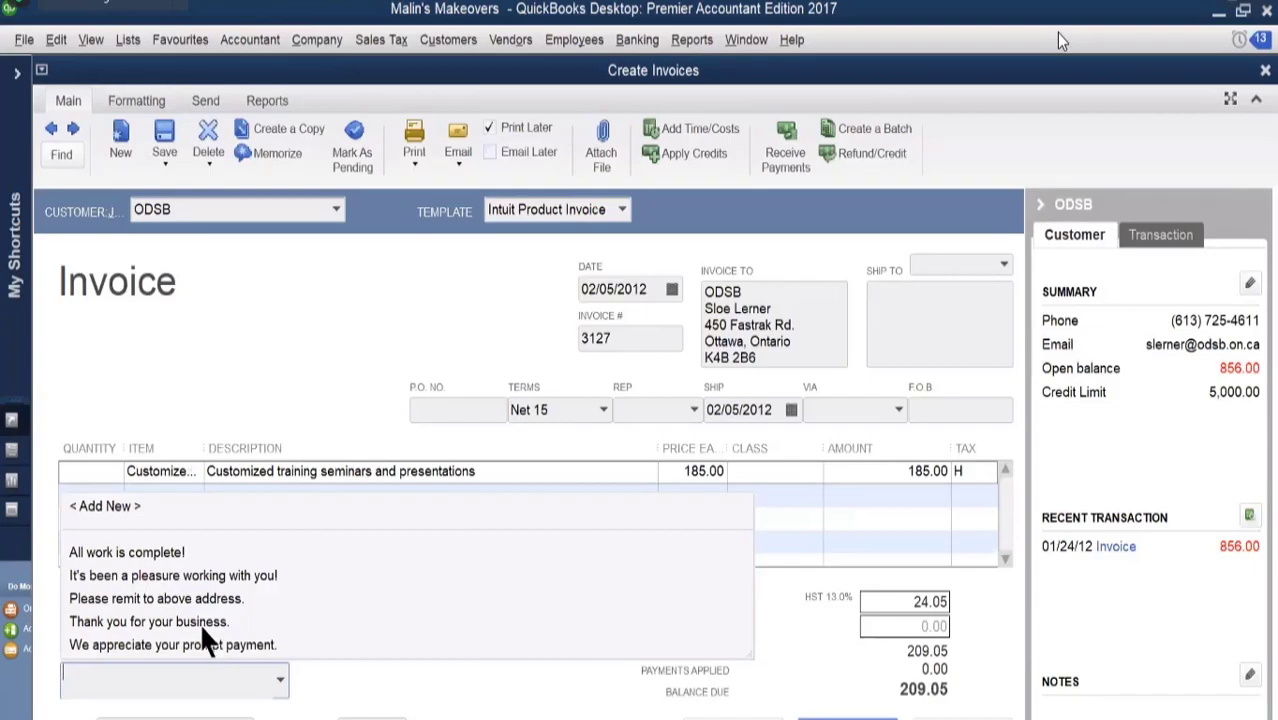
click(200, 622)
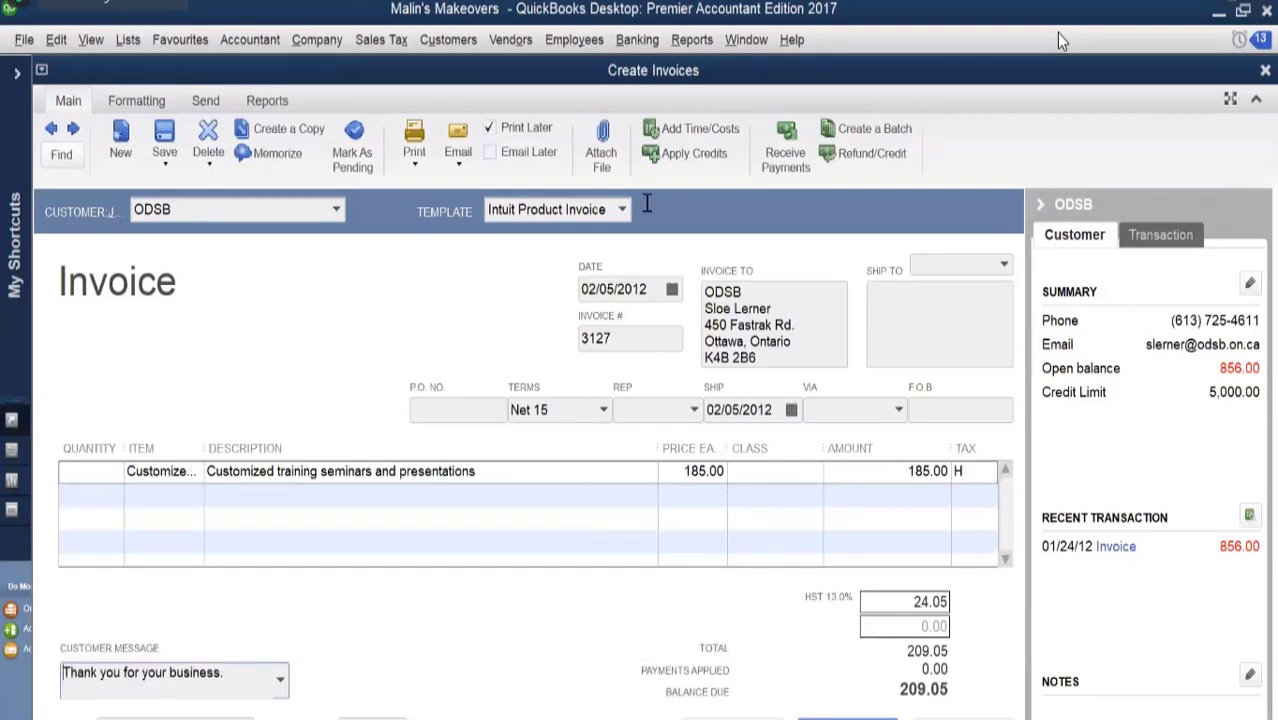
Memorize the invoice as ODSB with a weekly reminder and next date 01/12/2021, and save and close the invoice.
click(246, 156)
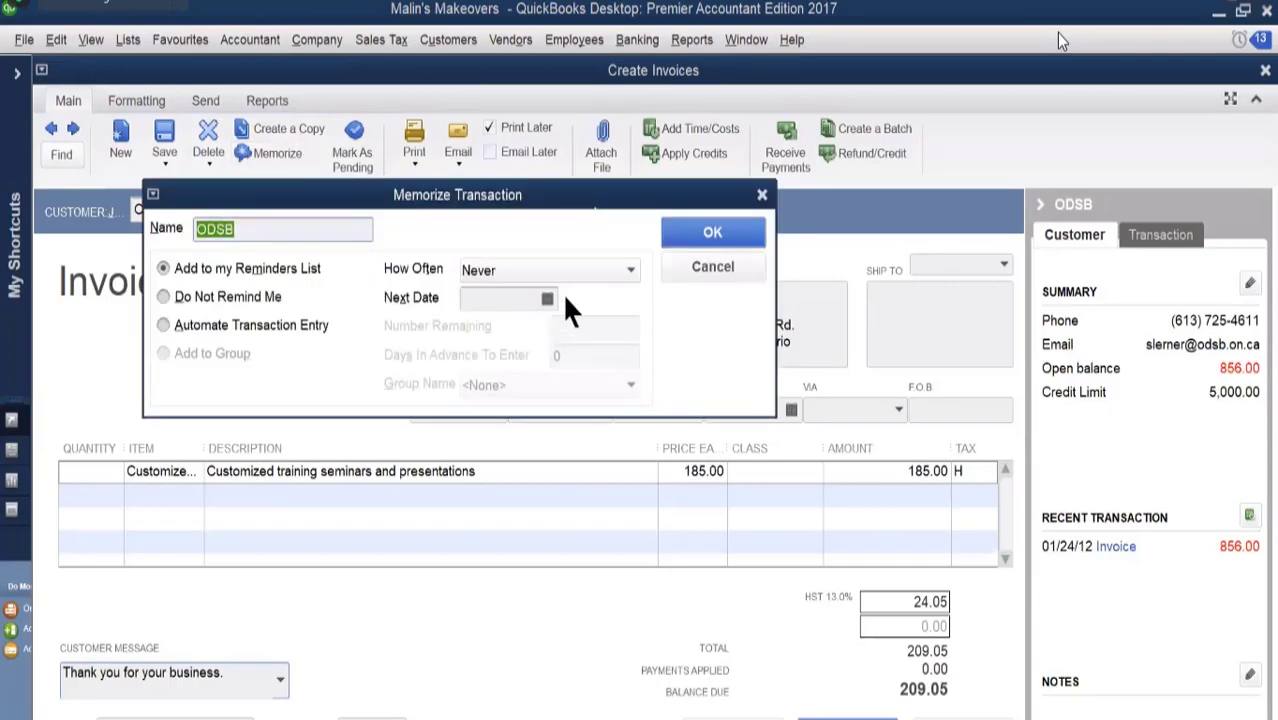
key(End)
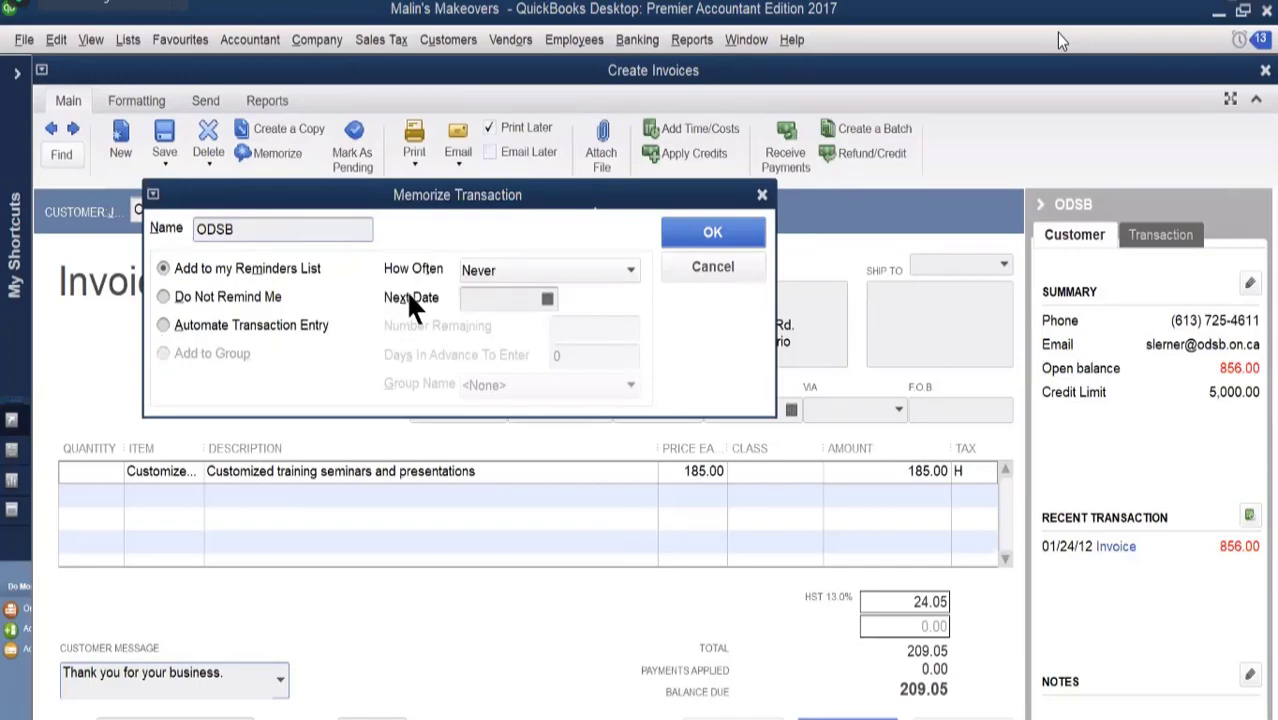
click(629, 272)
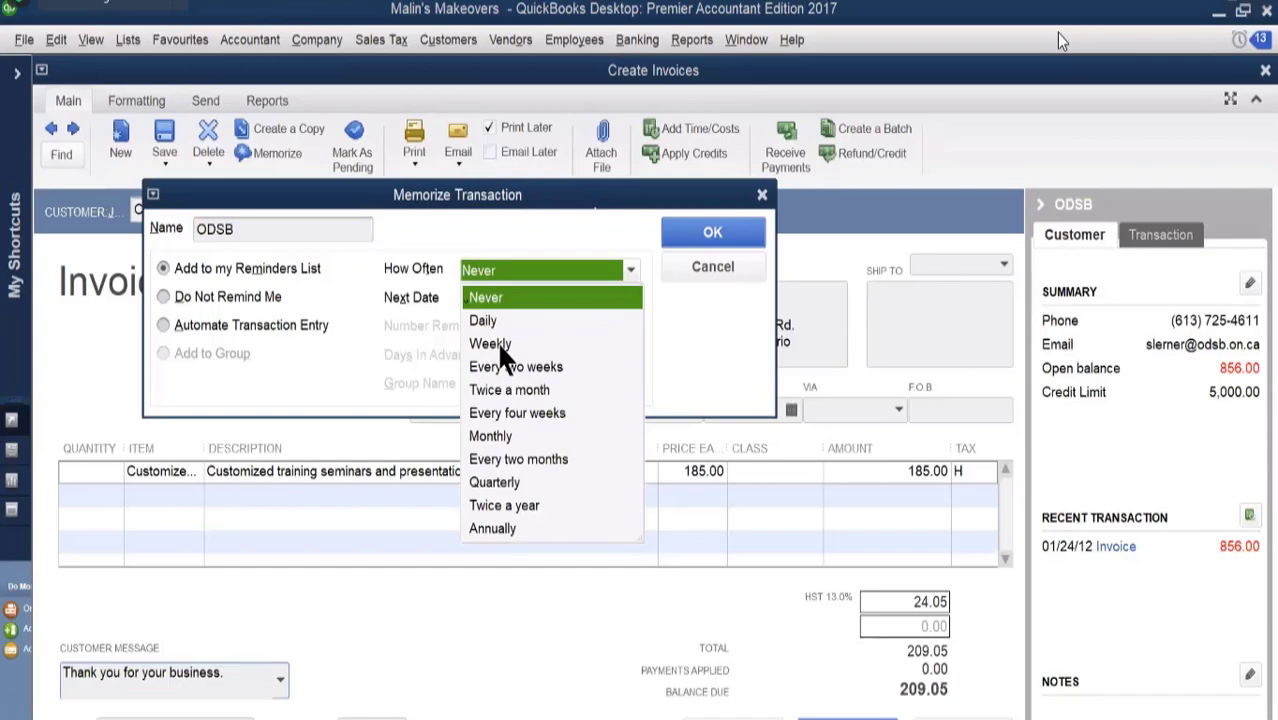
click(492, 344)
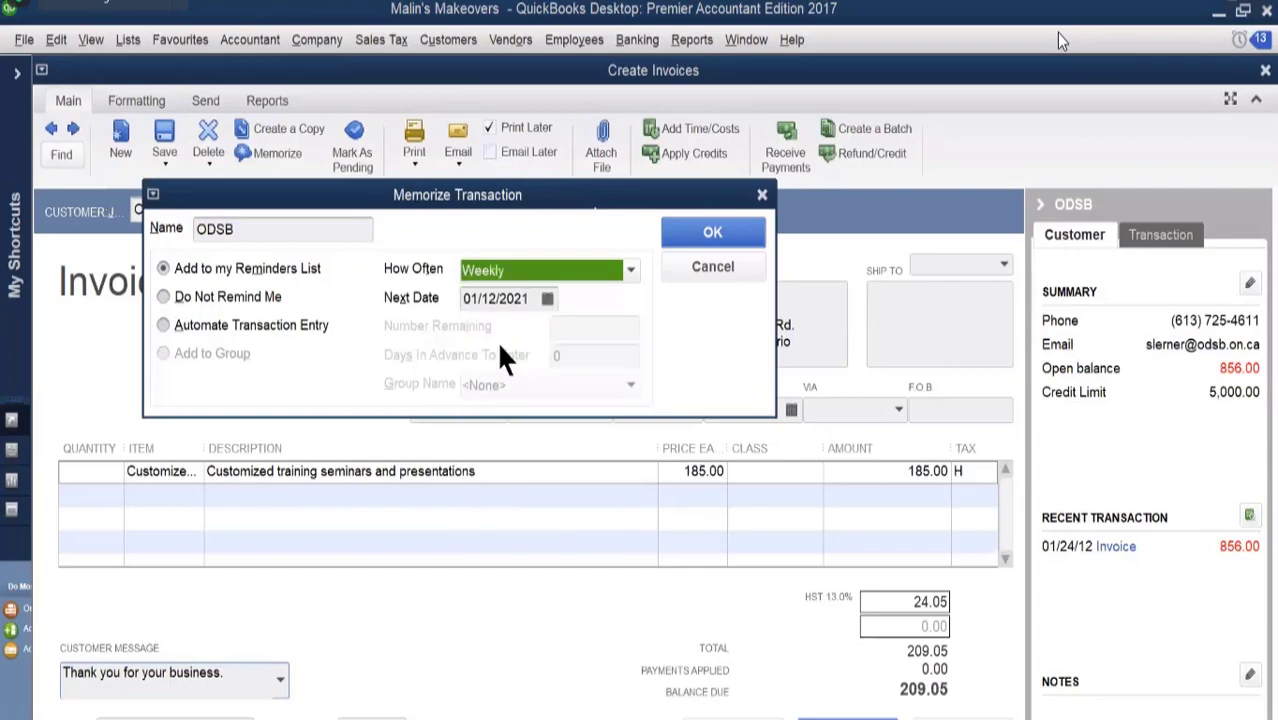
click(545, 298)
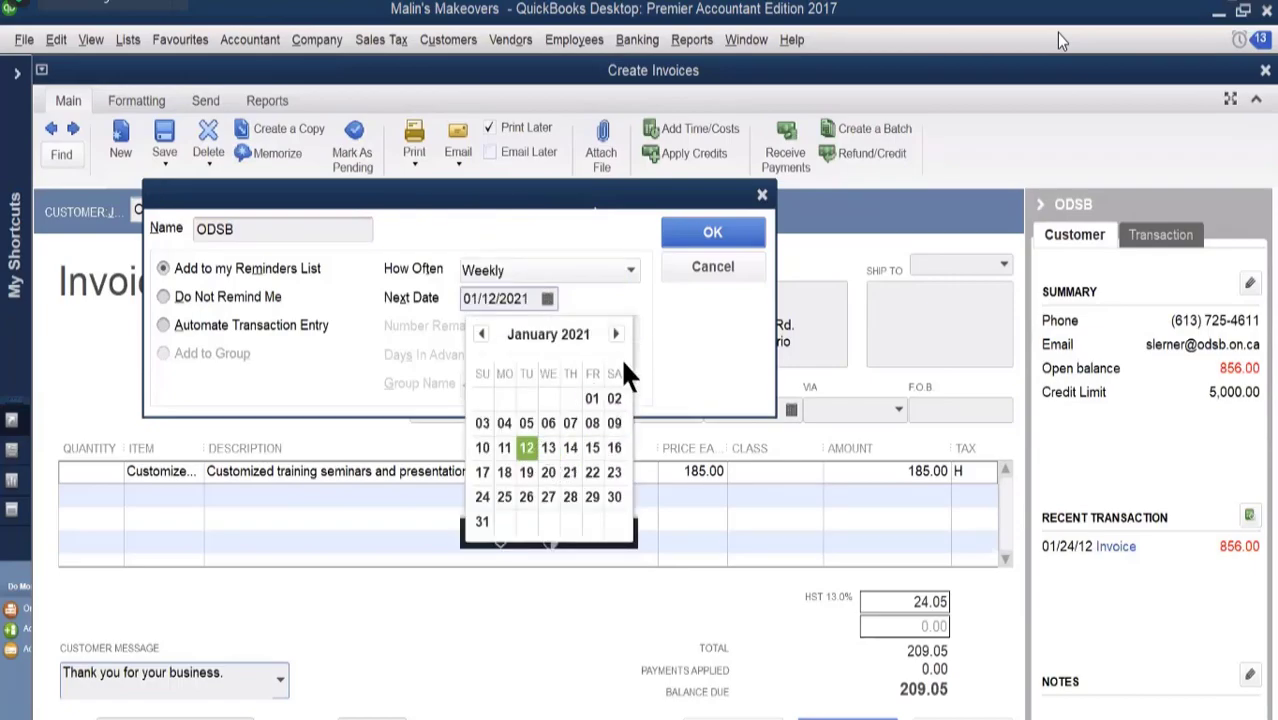
click(640, 336)
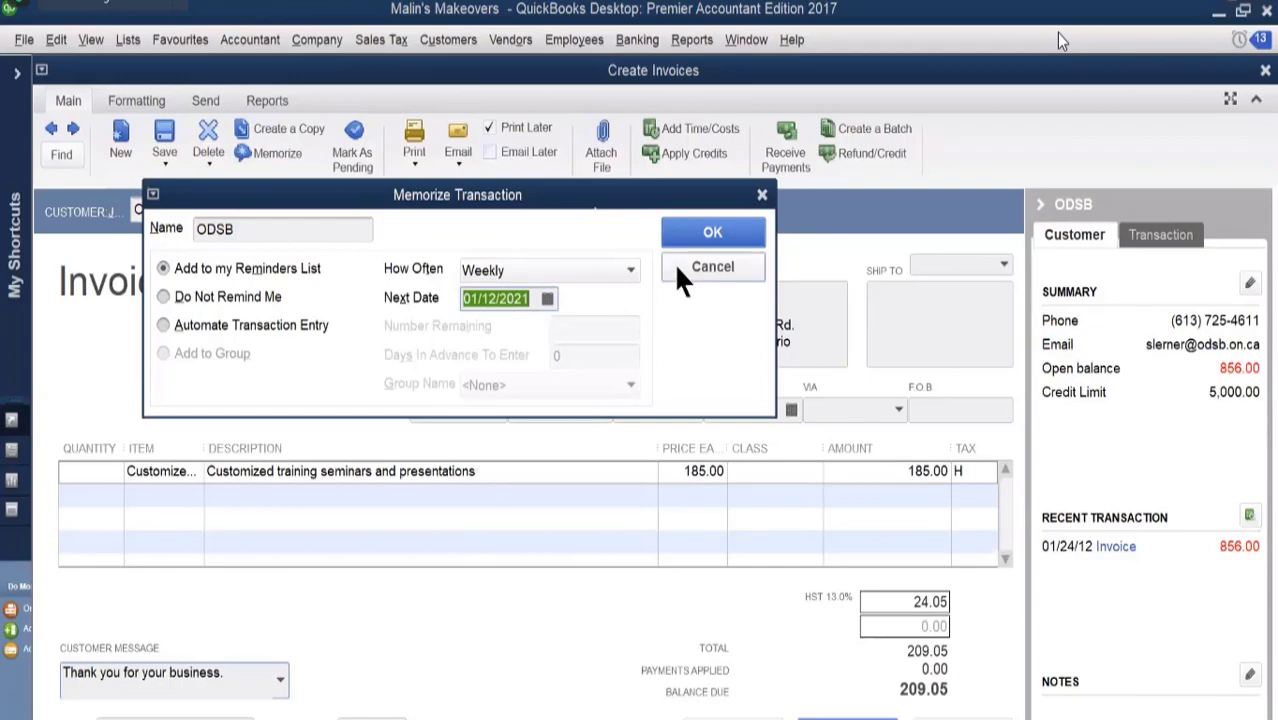
click(706, 238)
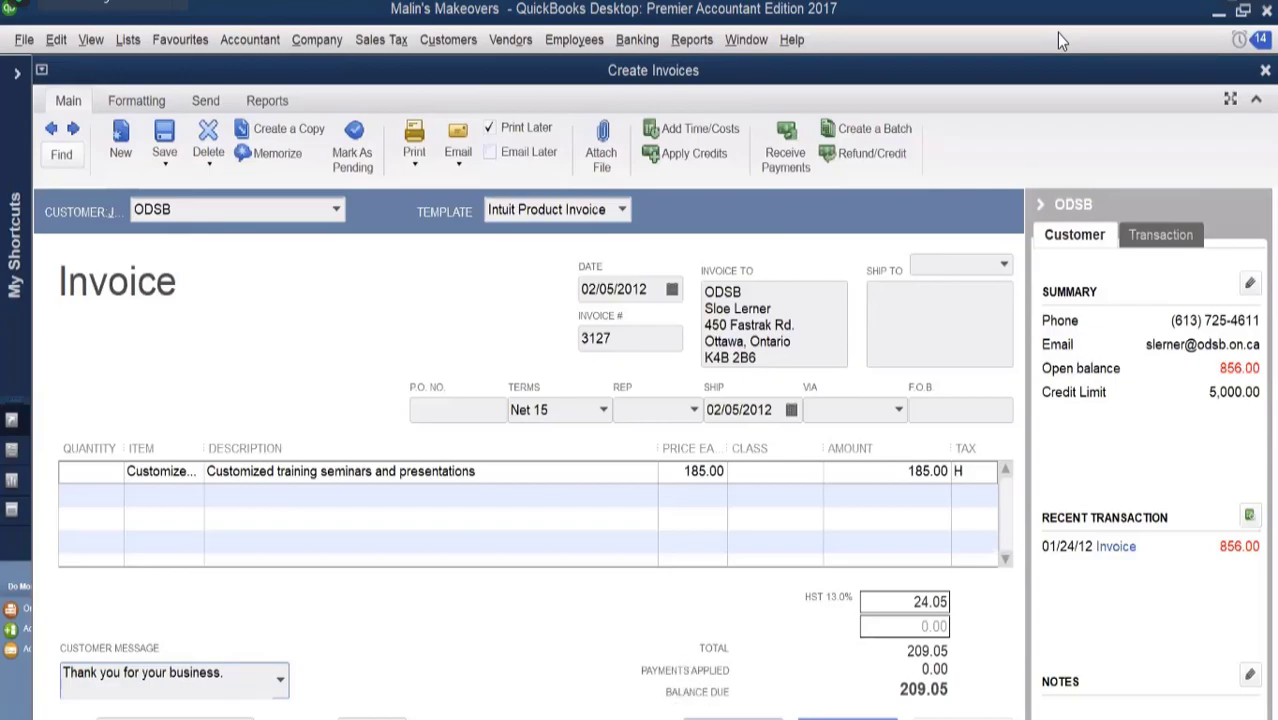
click(732, 718)
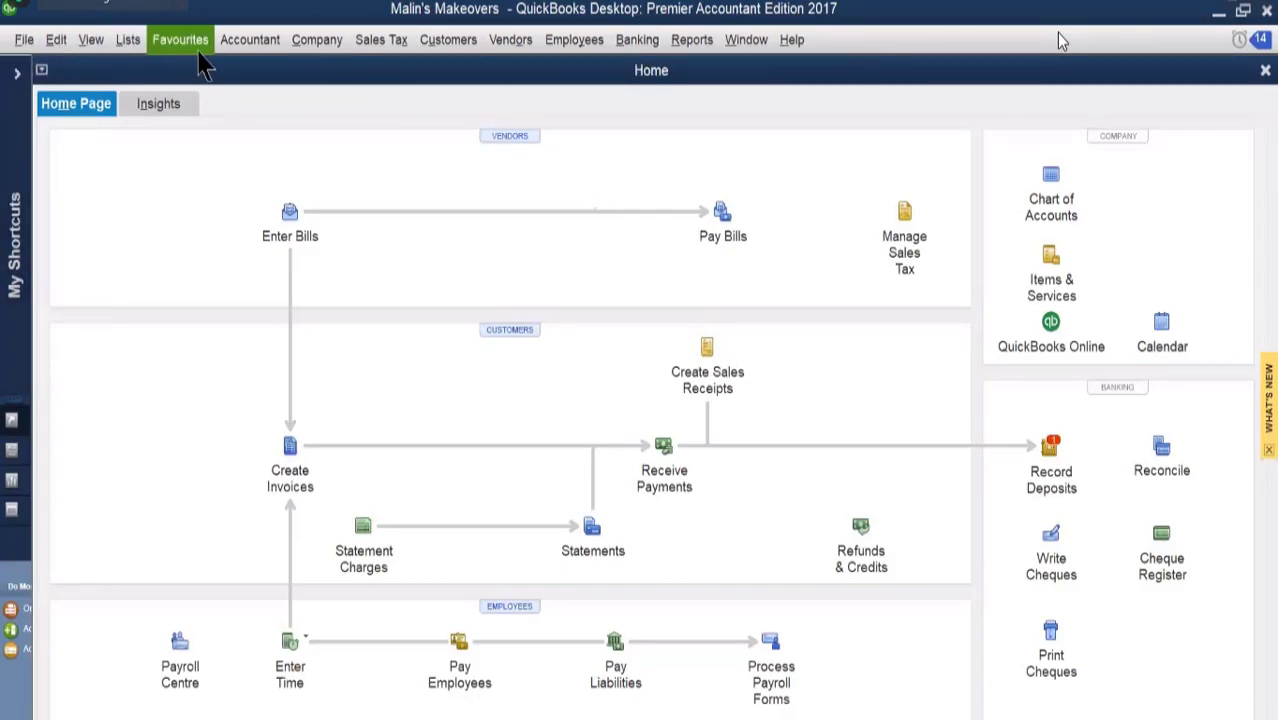
Review the memorized transaction list for the weekly ODSB invoice and close the list.
click(128, 40)
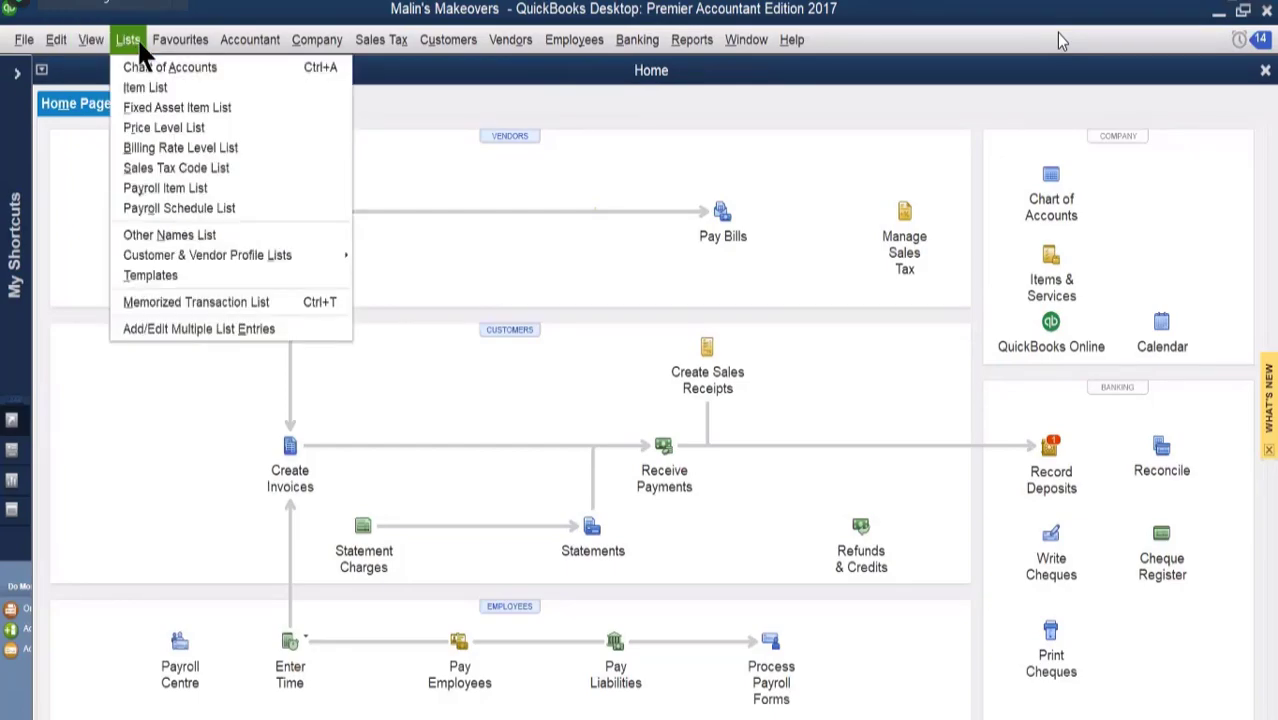
click(152, 318)
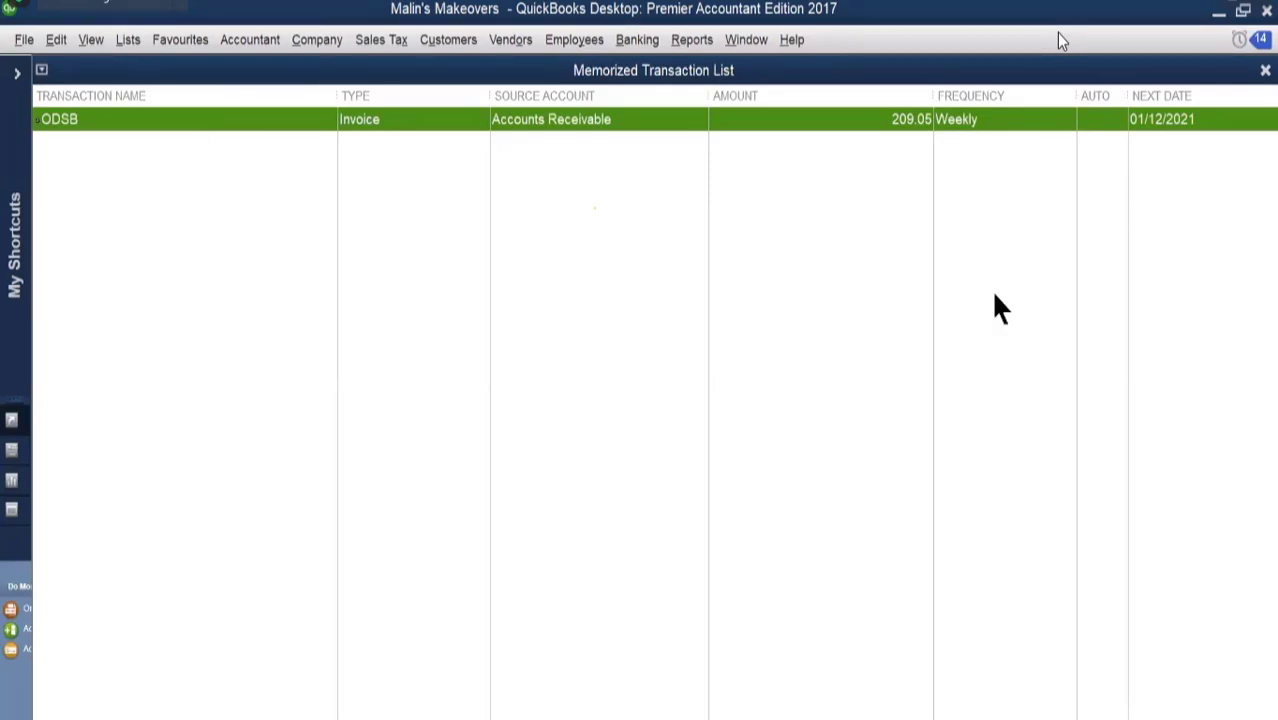
click(1265, 71)
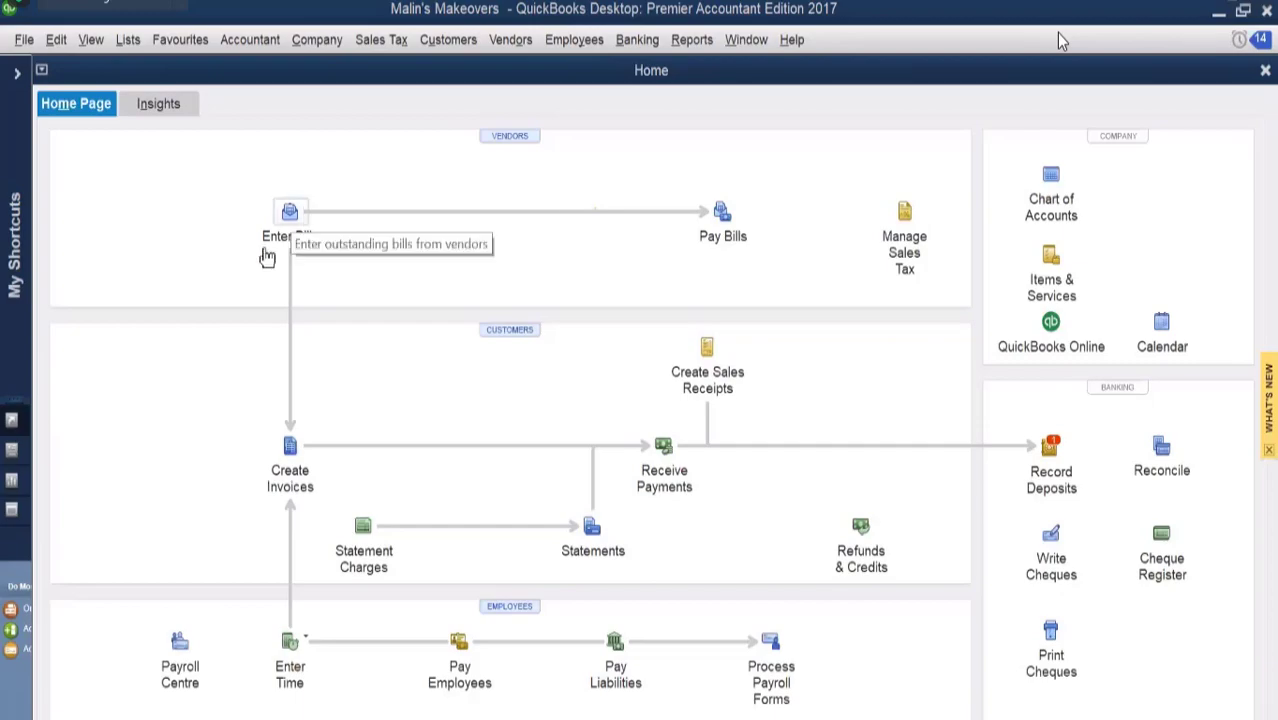
Start a new bill for the vendor Keep It Clean with reference number kc 724.
click(288, 212)
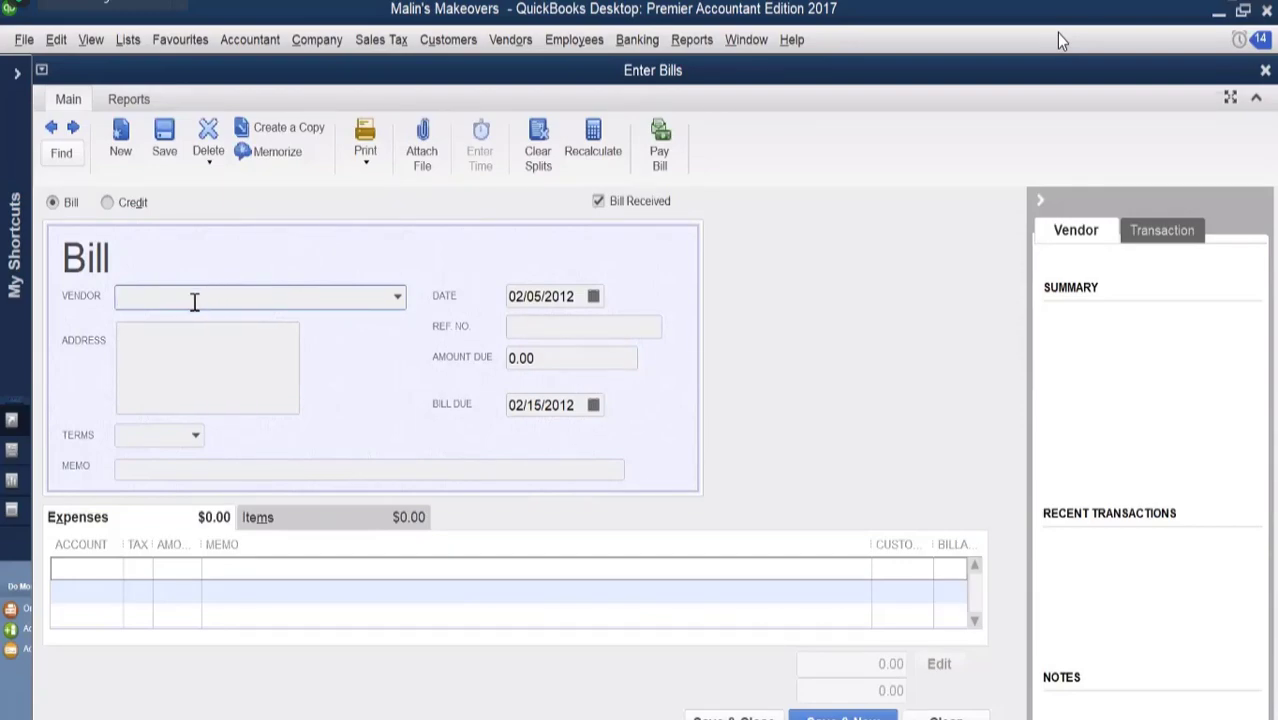
text(Keep It Clean)
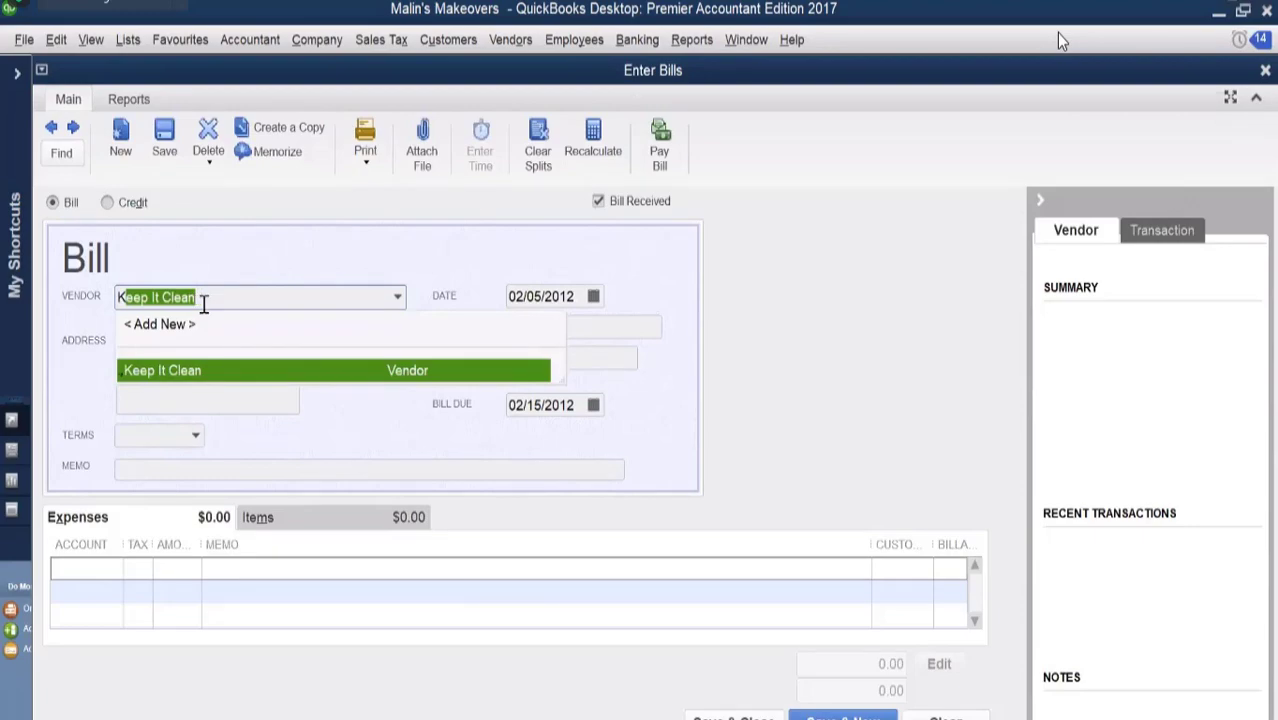
click(208, 370)
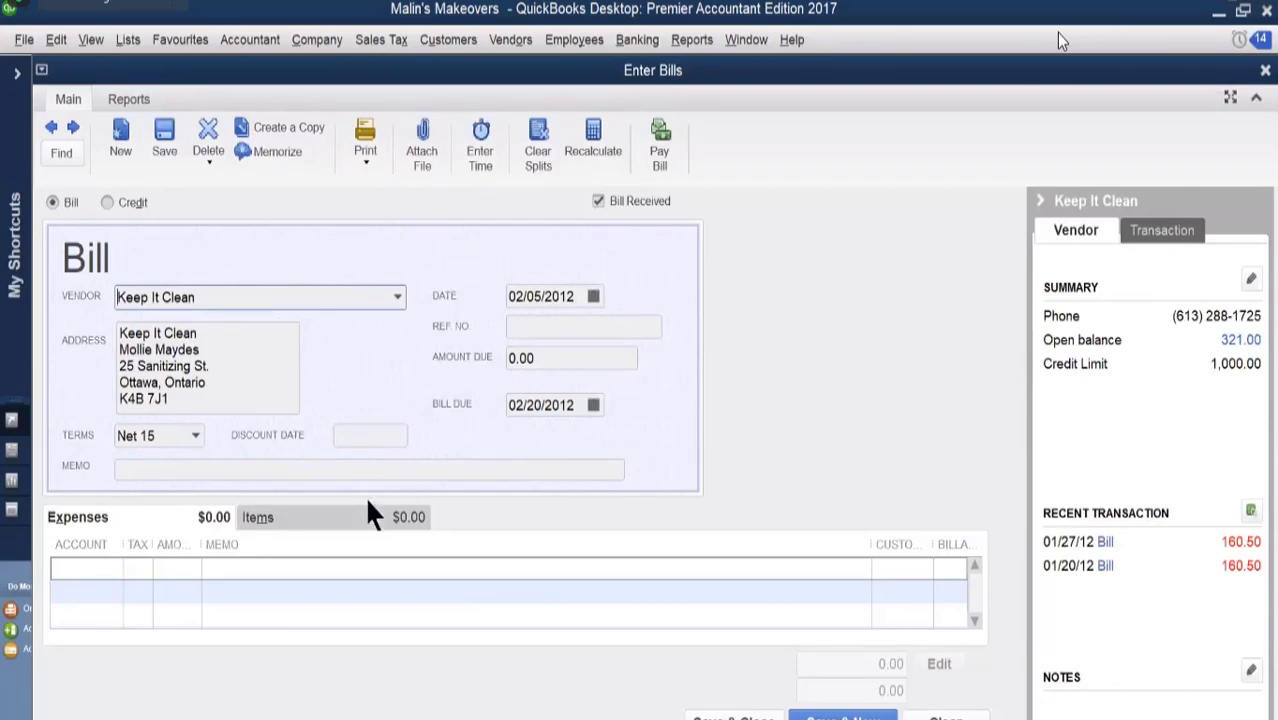
click(512, 327)
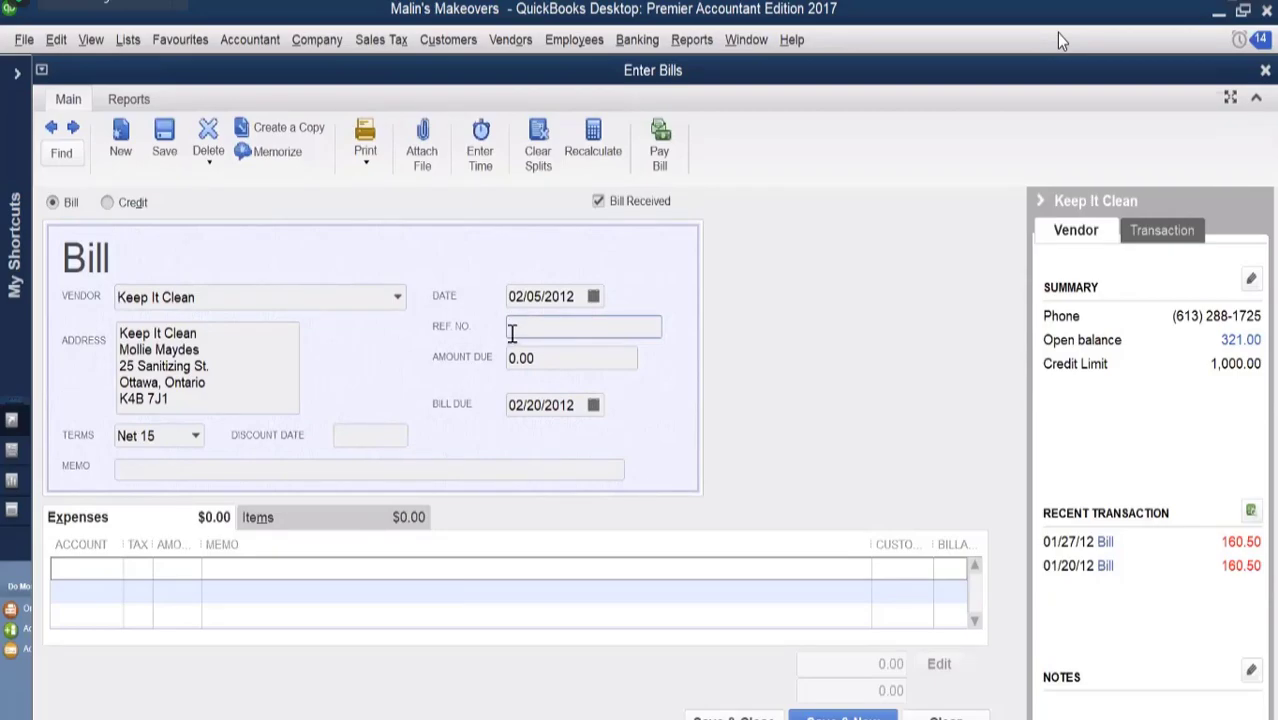
text(kc 724)
Add an expense line for Maintenance and Cleaning with tax code H, amount 150.00 and memo "weekly cleening".
click(110, 584)
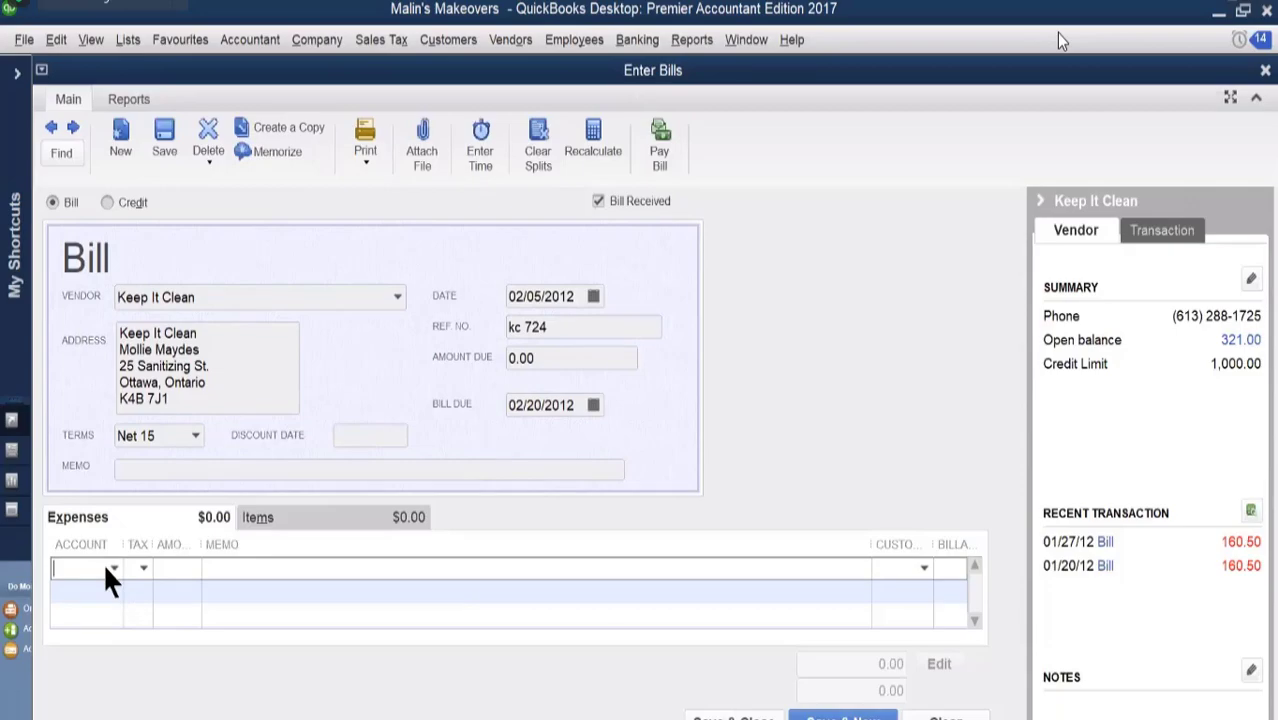
click(111, 568)
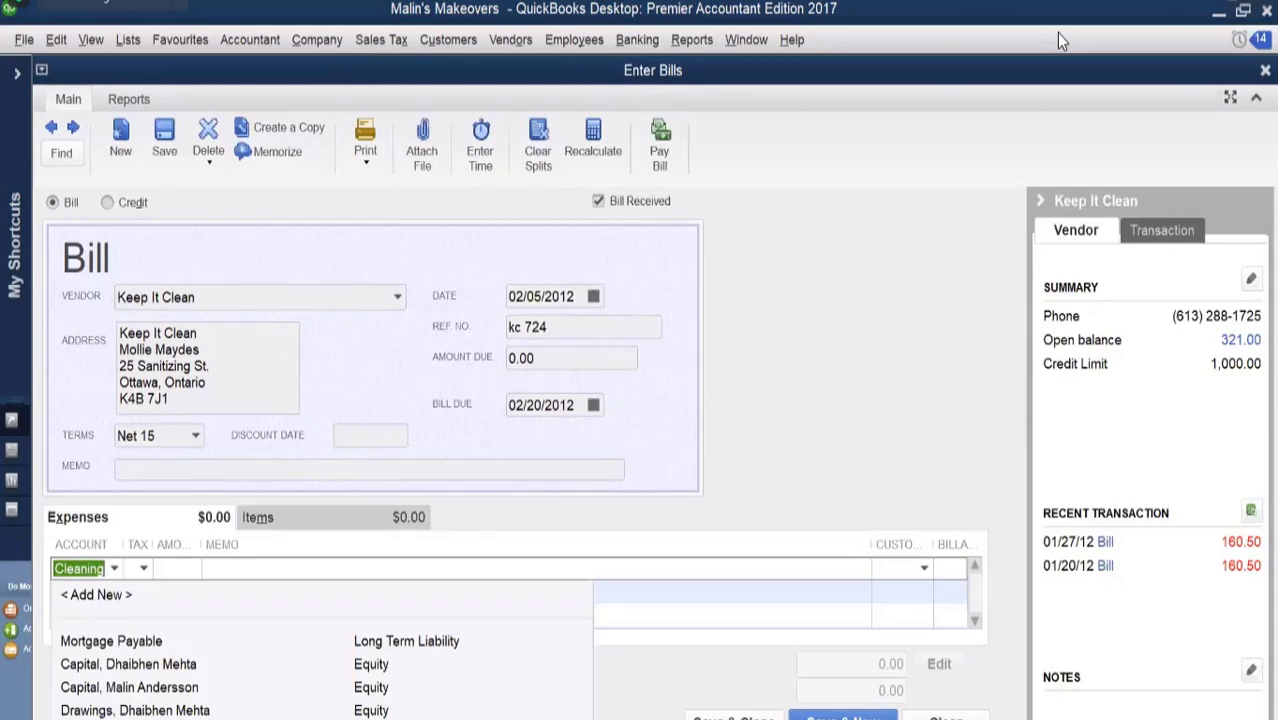
click(134, 717)
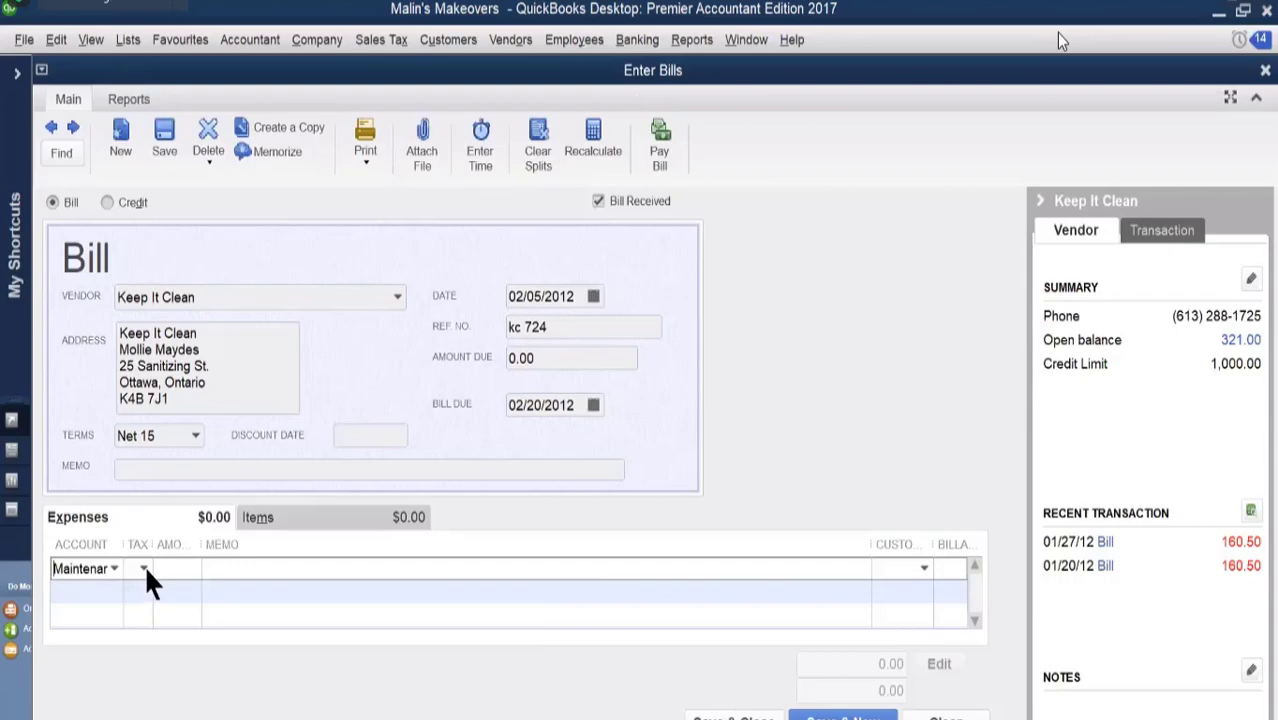
click(144, 569)
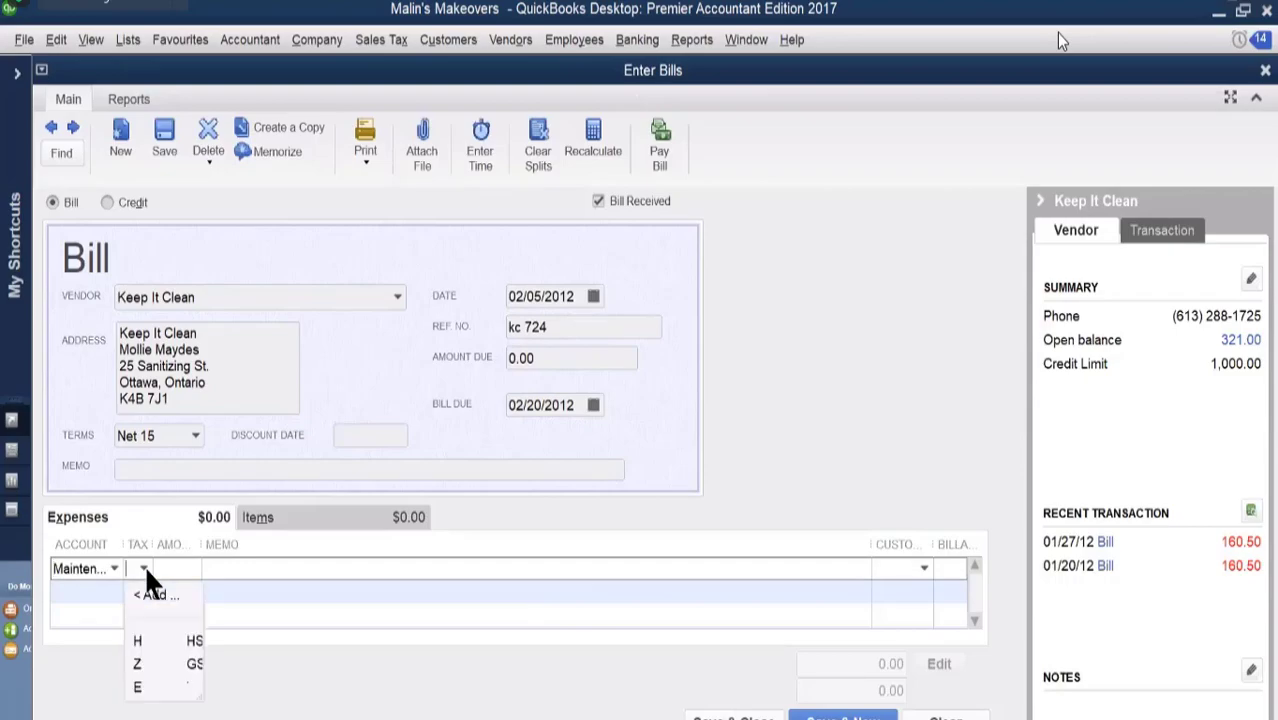
click(141, 640)
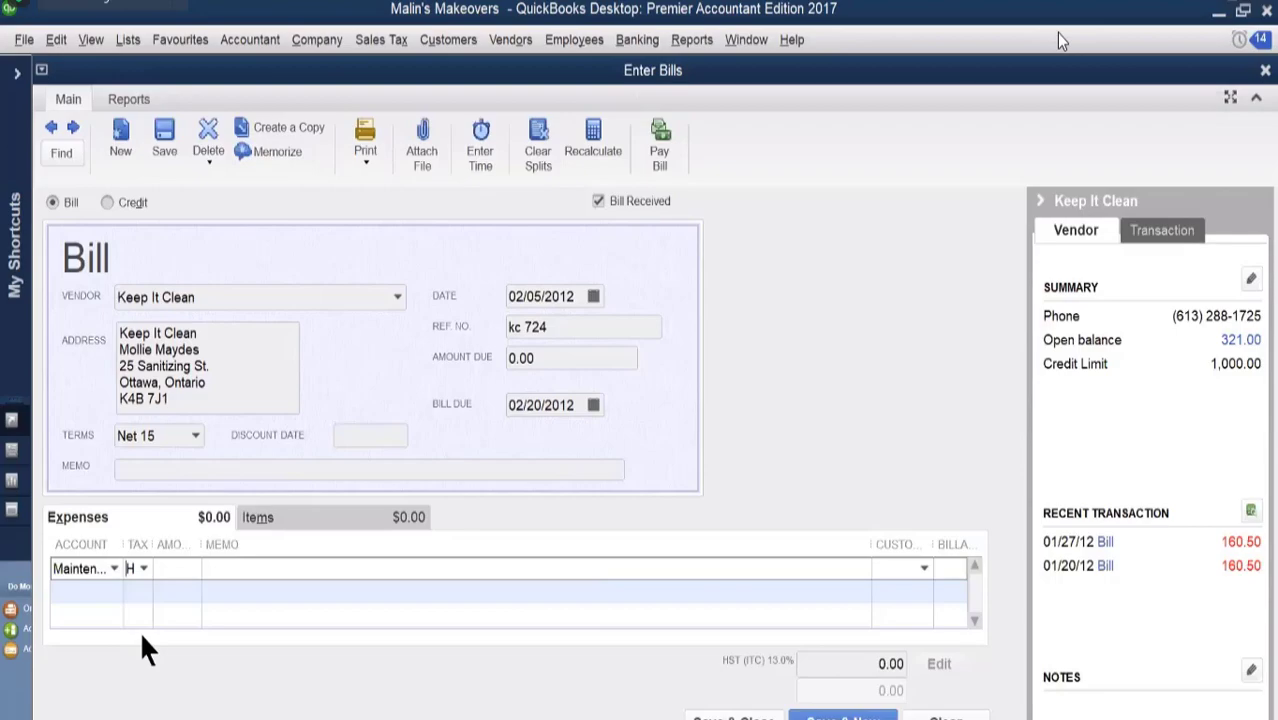
click(171, 567)
text(150)
key(Tab)
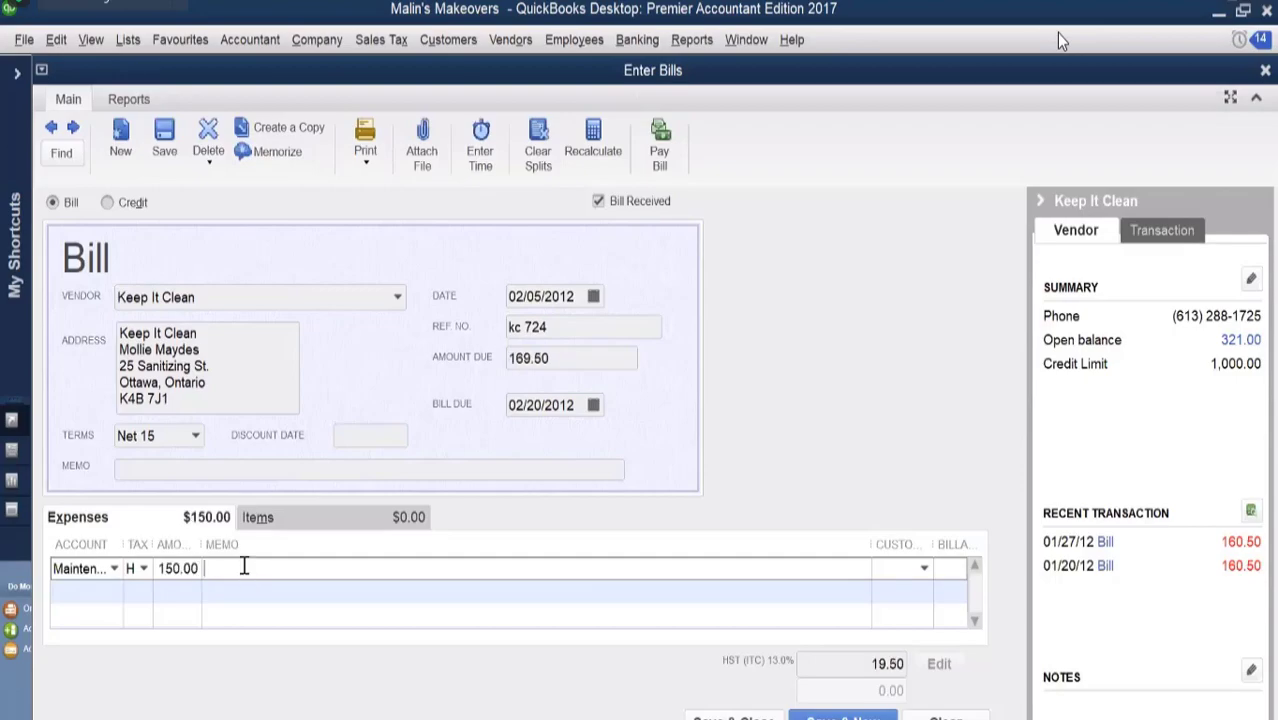
text(weekly cleening)
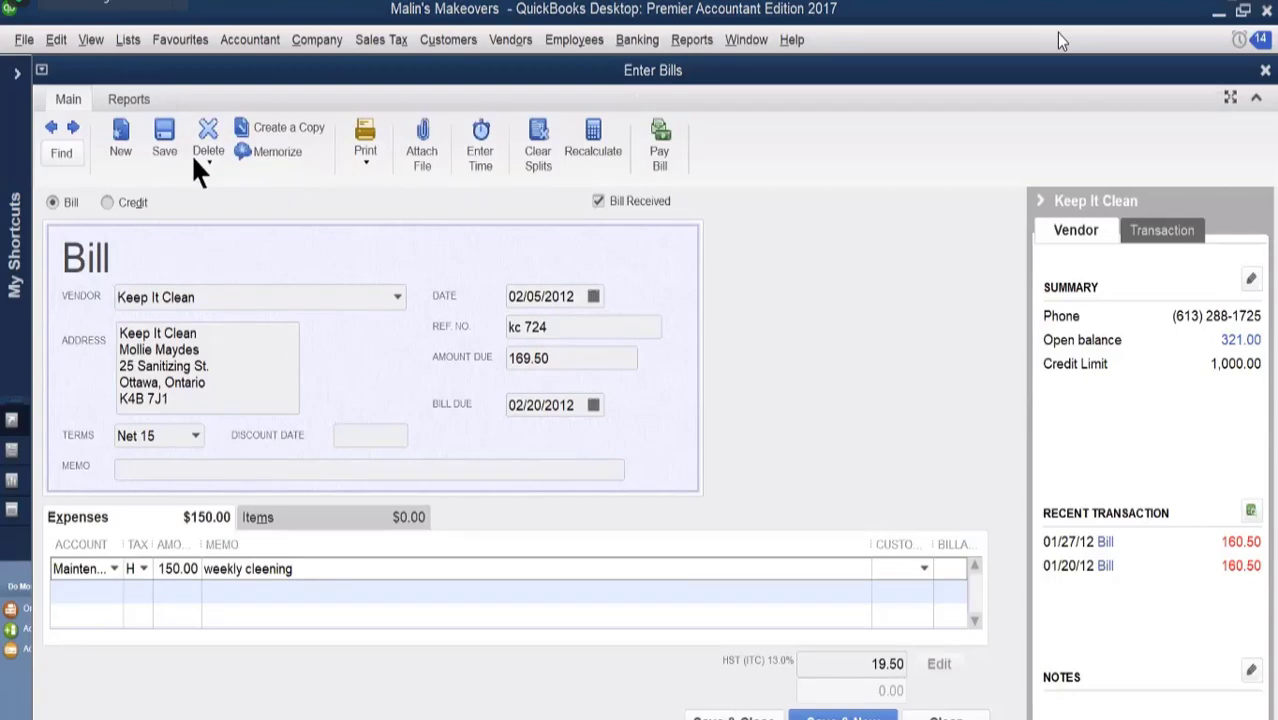
Memorize the bill as Keep It Clean with a weekly reminder, and save and close the bill.
click(254, 152)
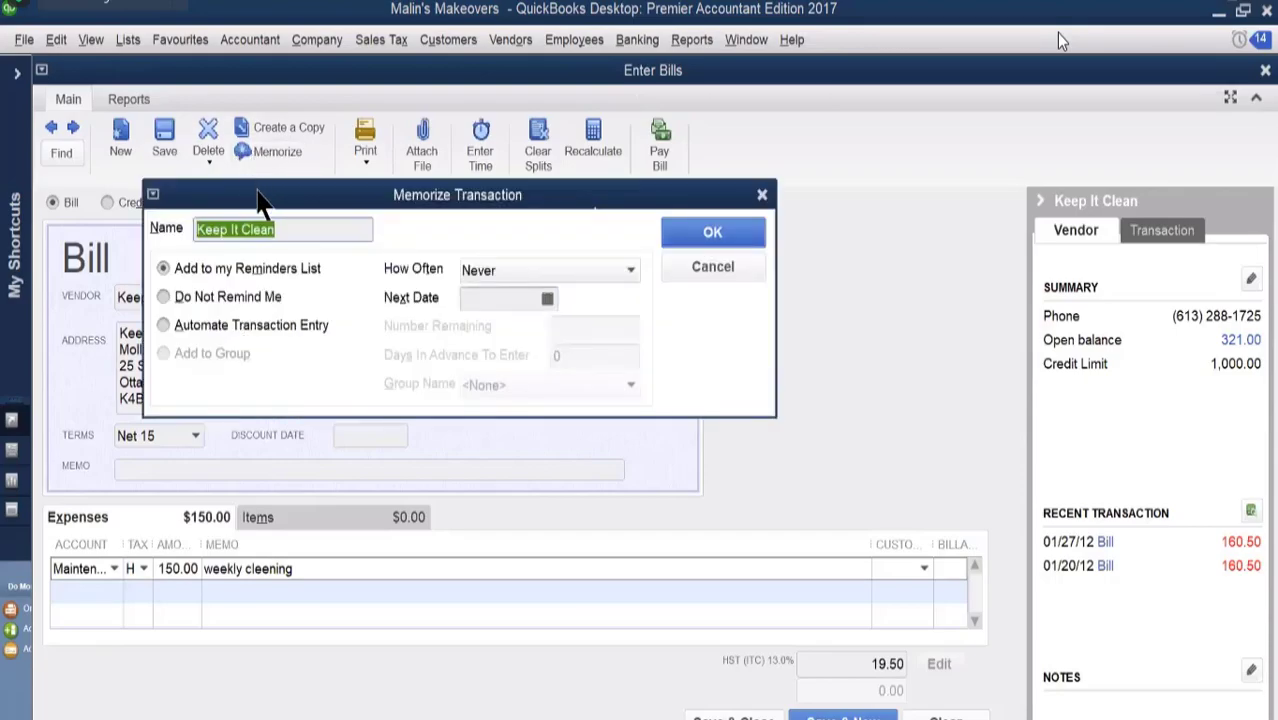
click(631, 268)
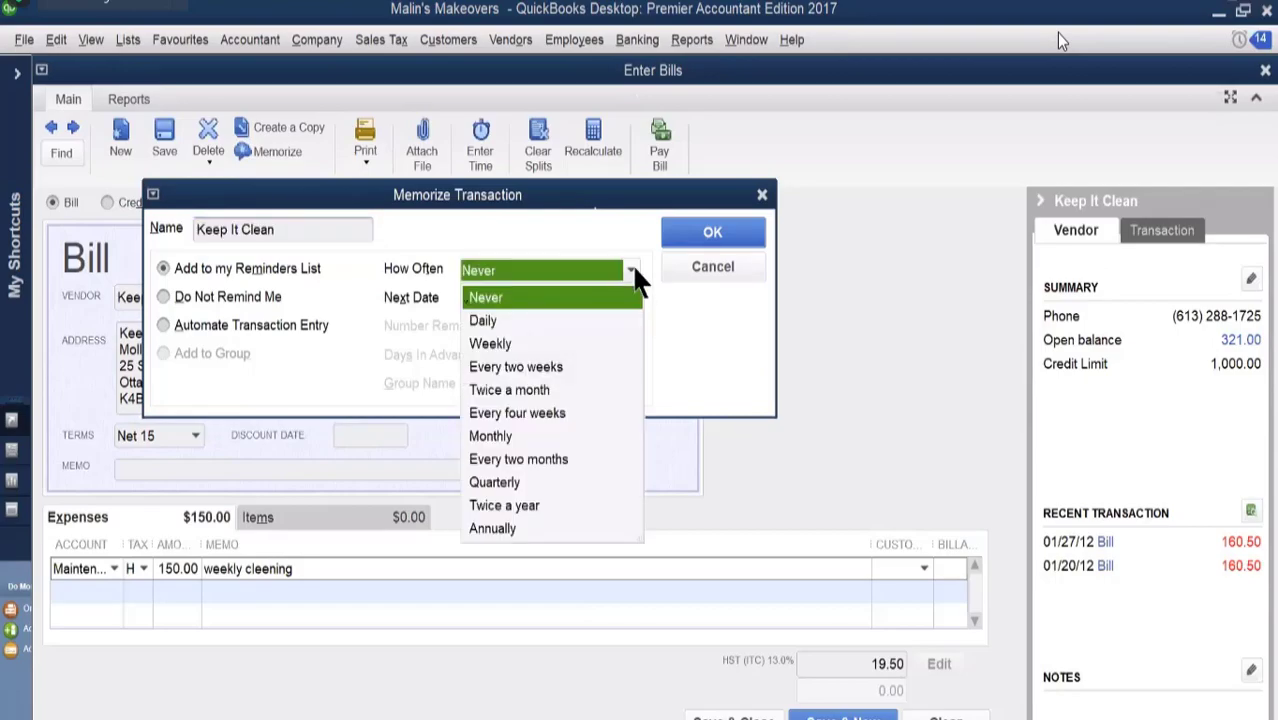
click(495, 344)
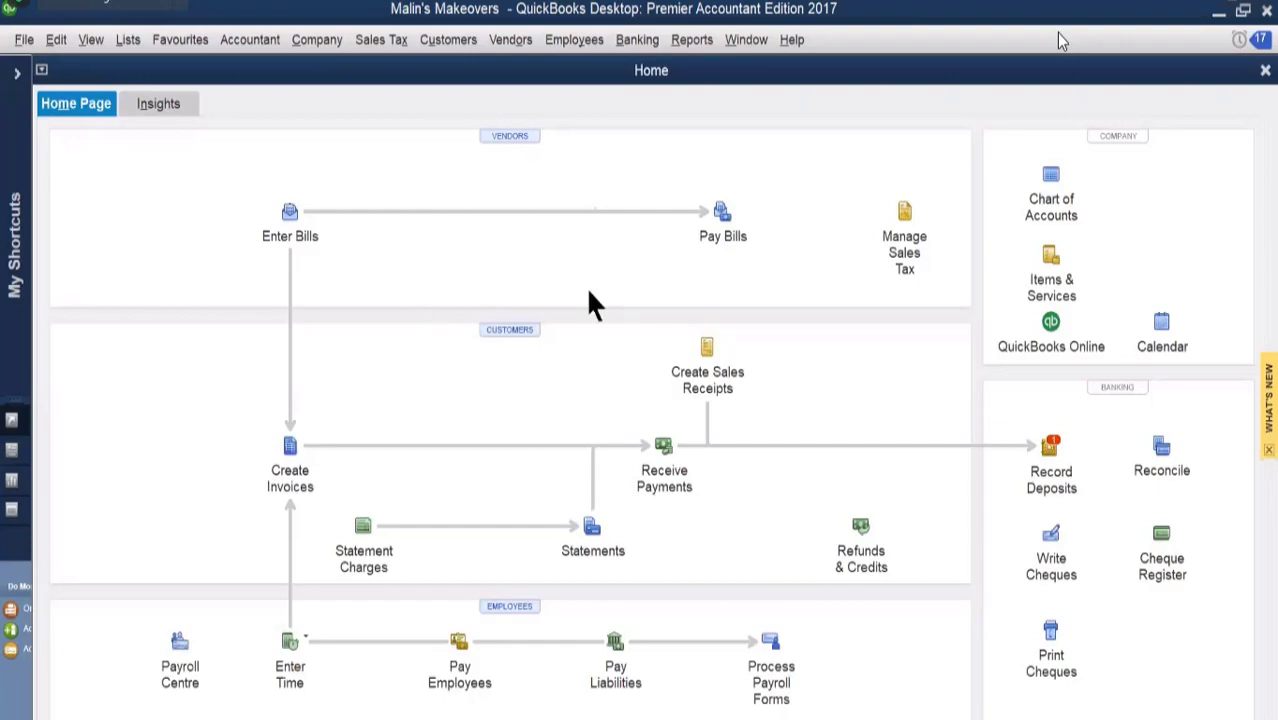
Select the Keep It Clean bills KC-662 and KC-688 for payment and choose to assign the cheque number.
click(722, 222)
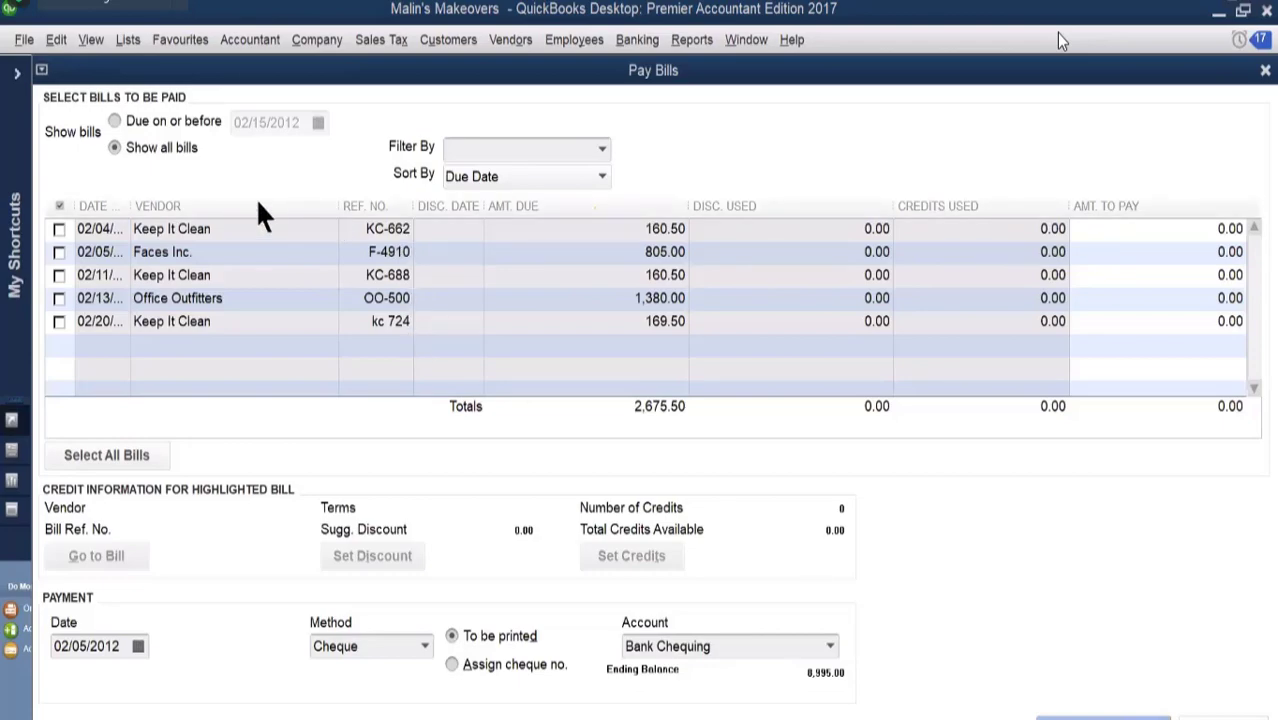
click(58, 229)
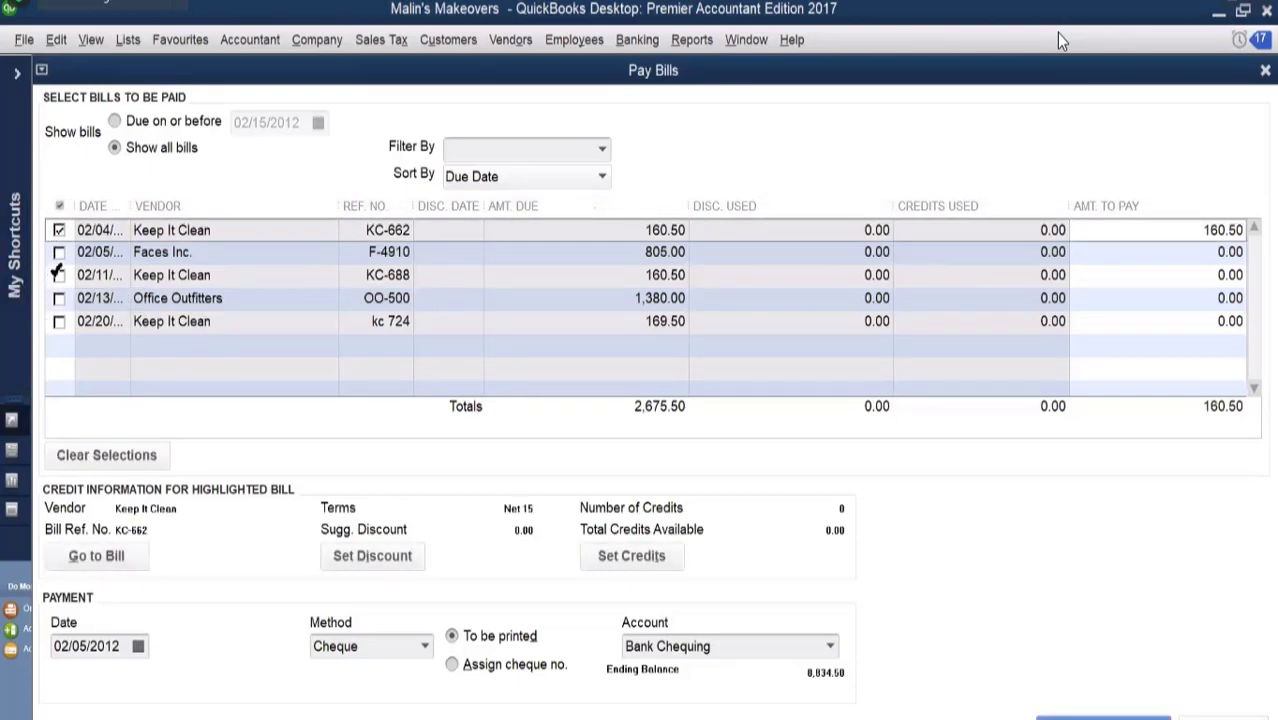
click(58, 275)
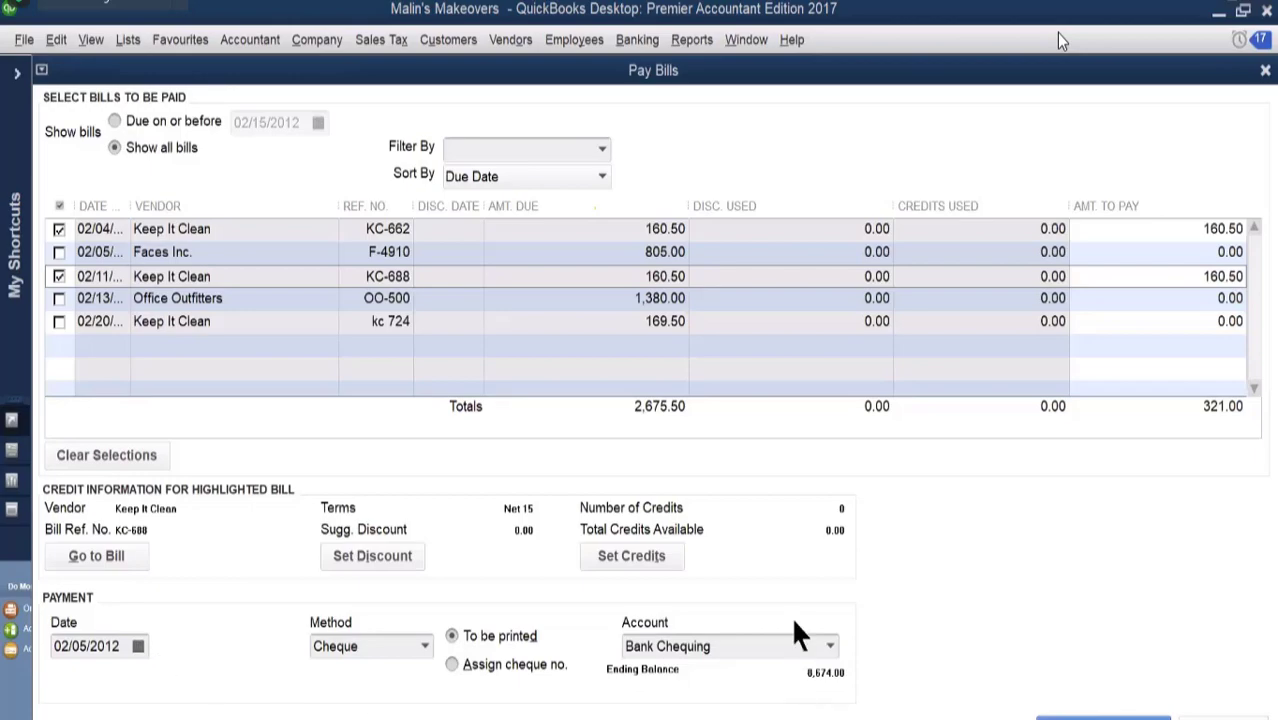
click(452, 665)
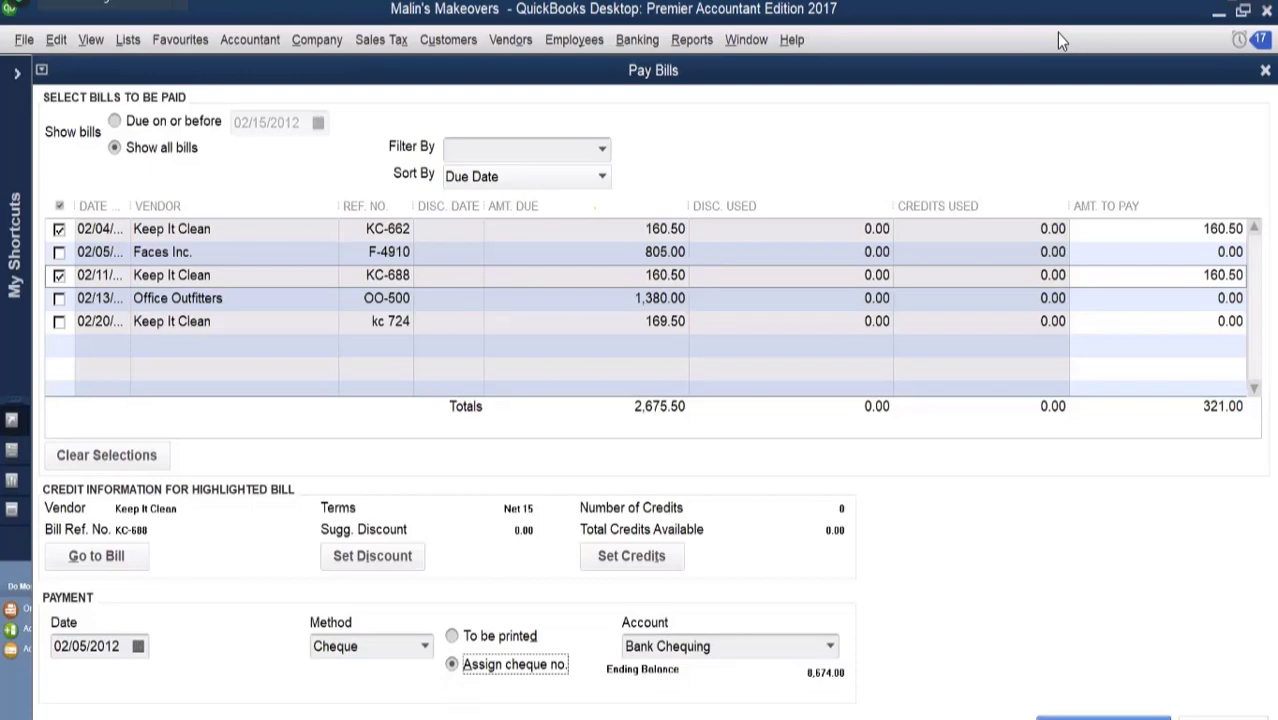
Pay the selected bills with cheque number 388 and finish without paying more bills.
click(1090, 718)
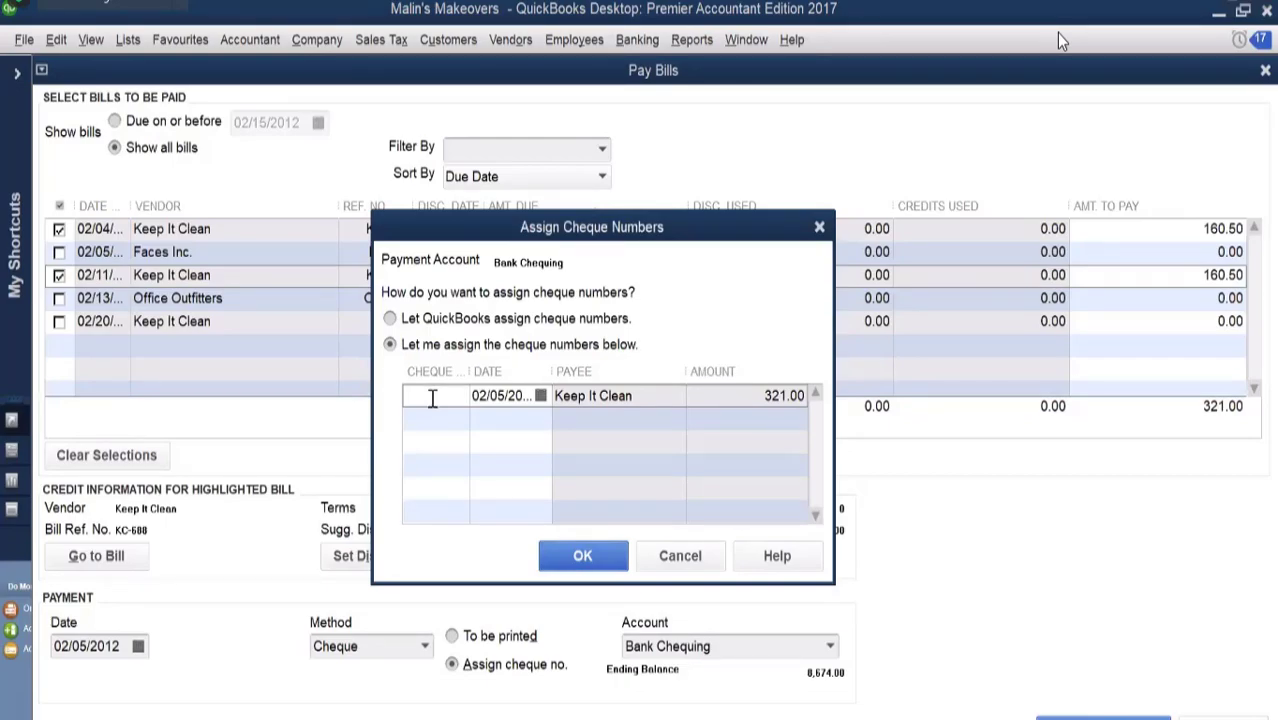
text(388)
click(588, 563)
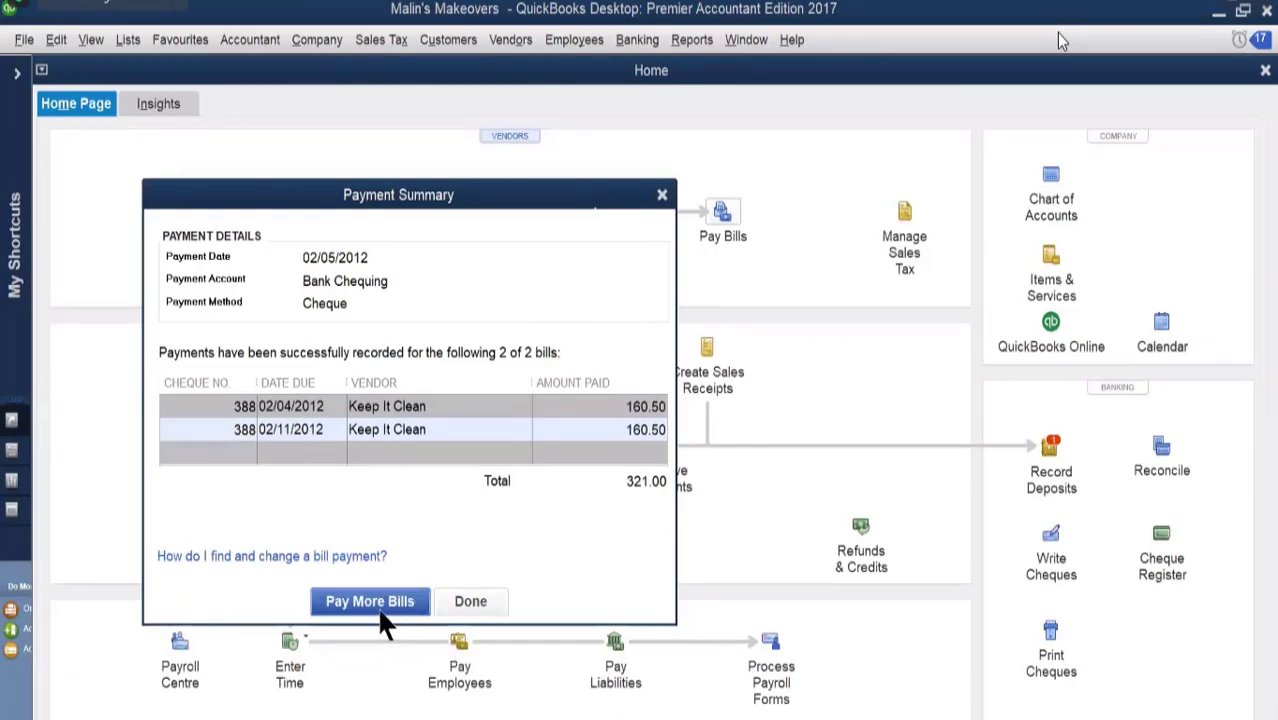
click(471, 602)
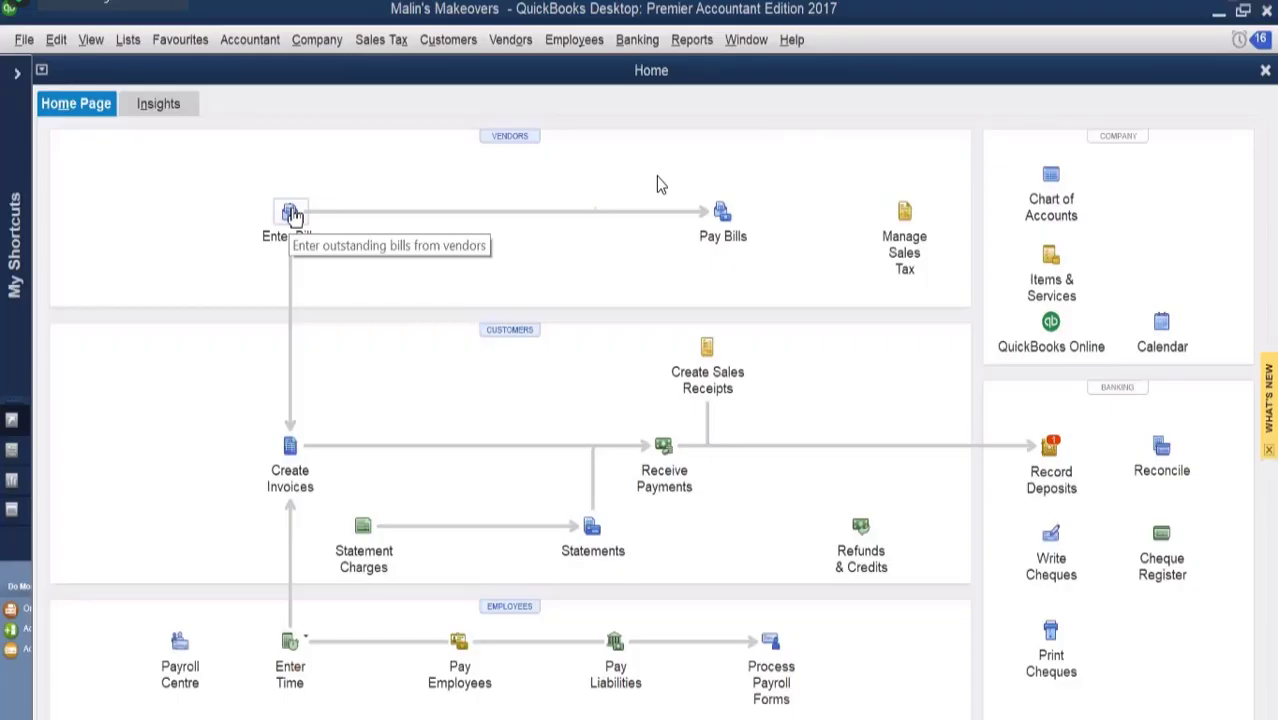
Start a new bill for the vendor Office Outfitters and date it 02/06/2012.
click(290, 213)
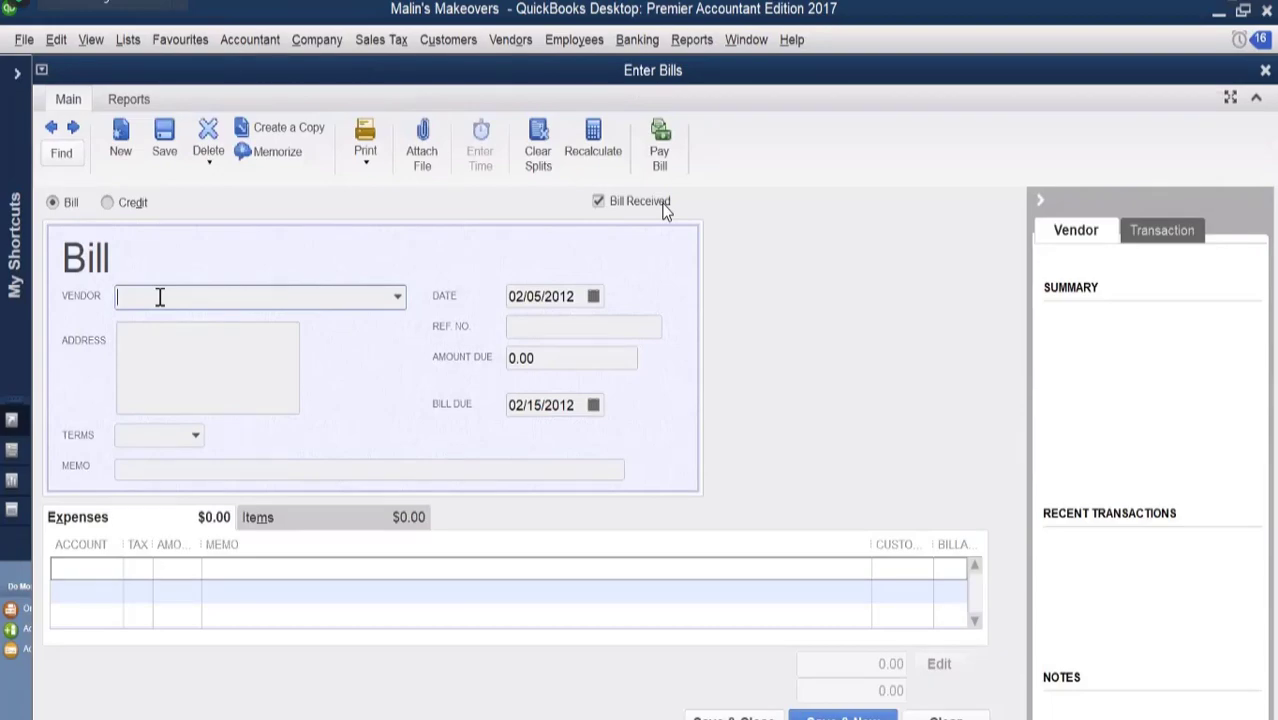
text(Office Outfitters)
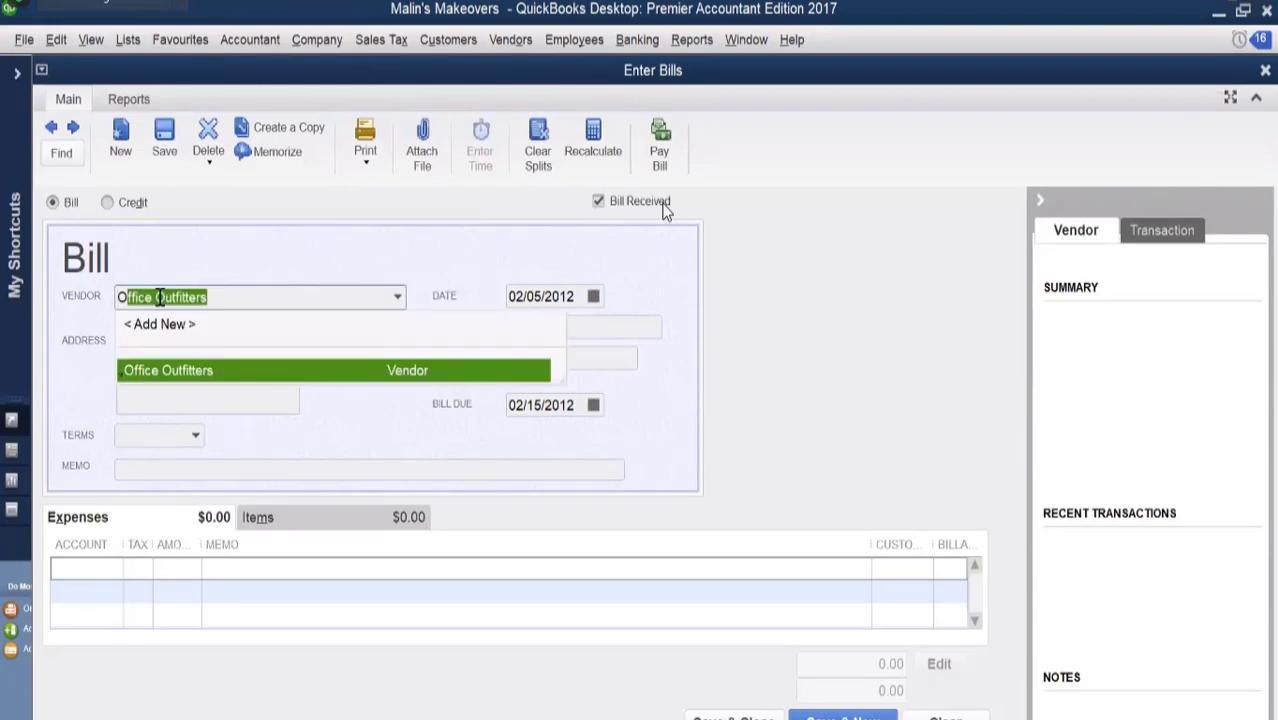
click(161, 368)
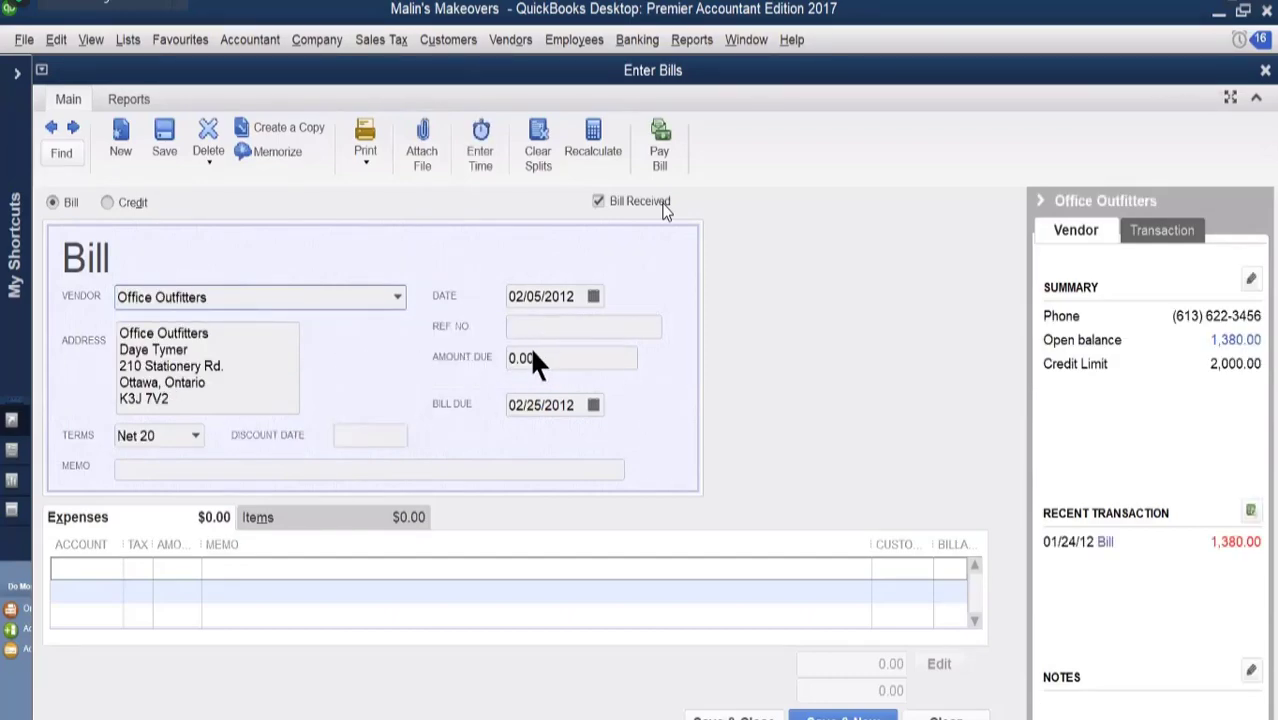
click(593, 296)
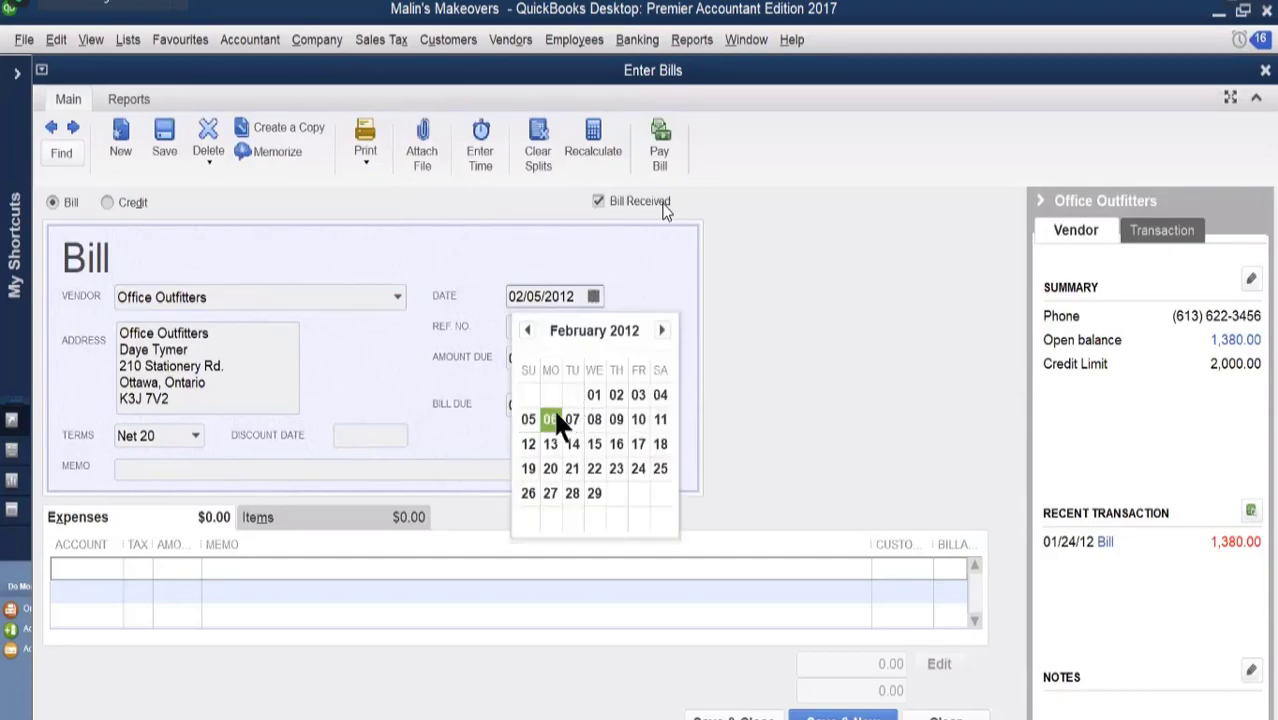
click(553, 419)
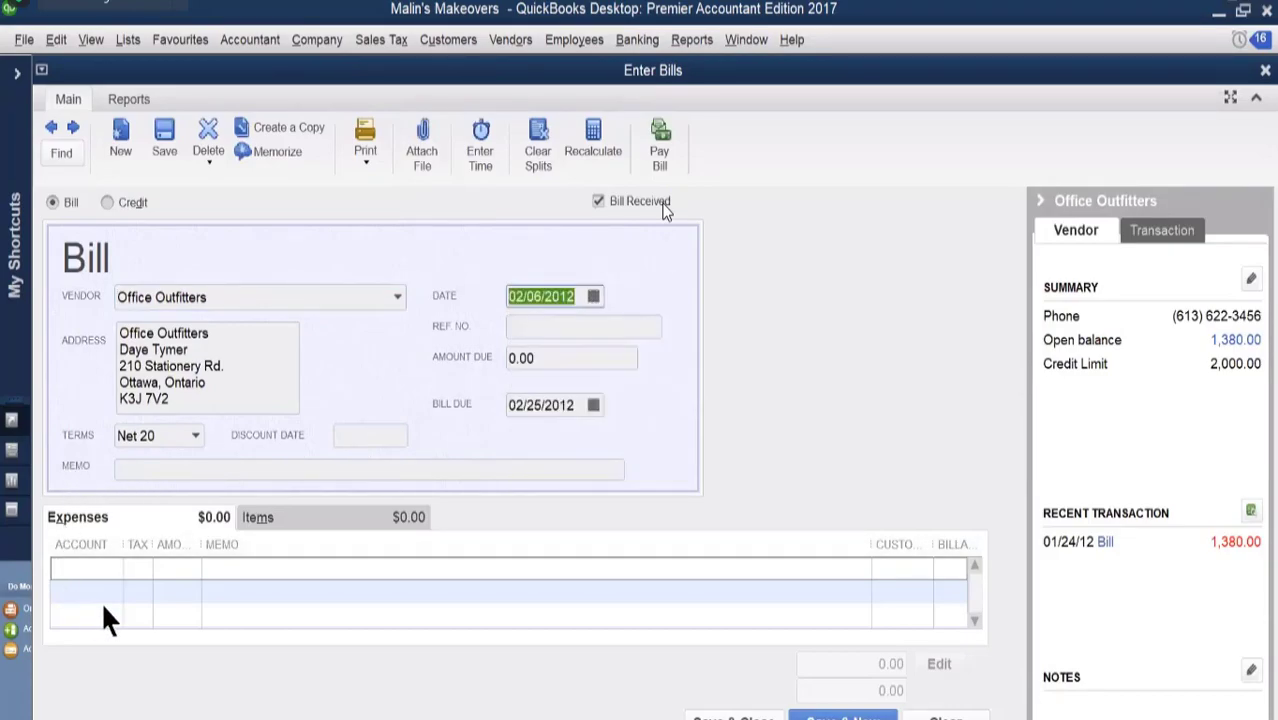
Add an expense line for Office and Computer Supplies with tax code H and amount 180.00.
click(141, 518)
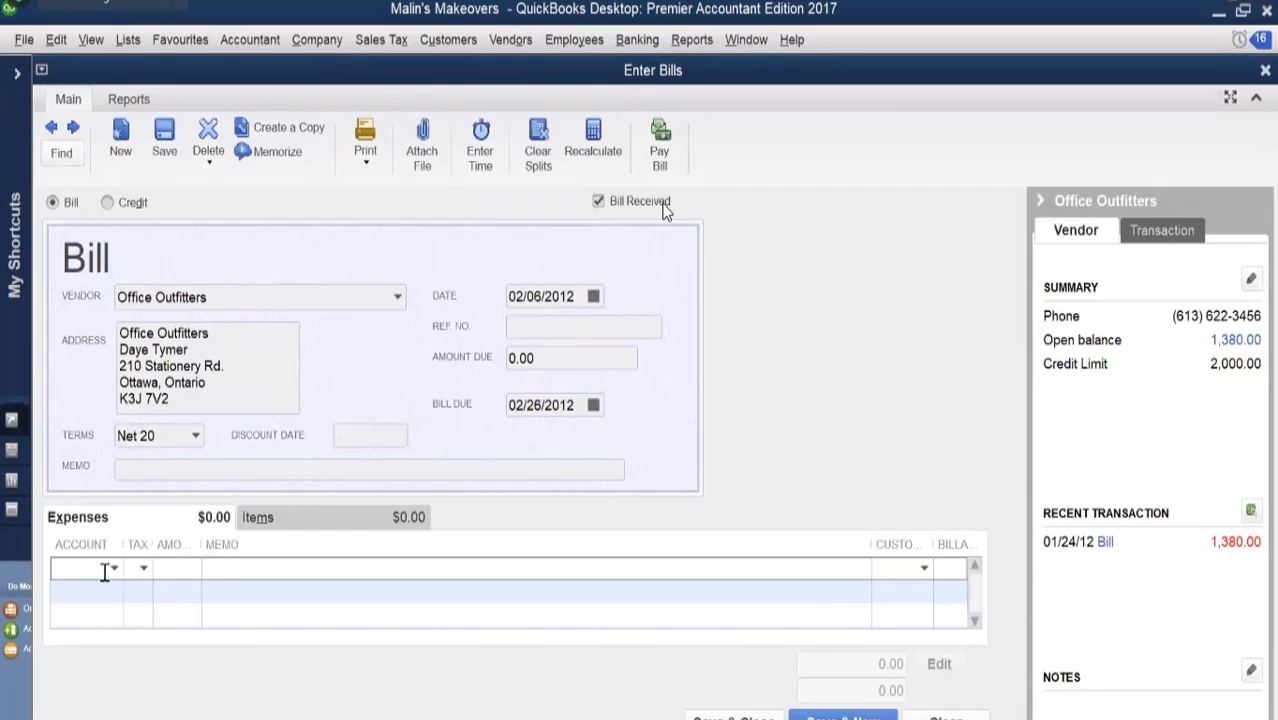
text(cap)
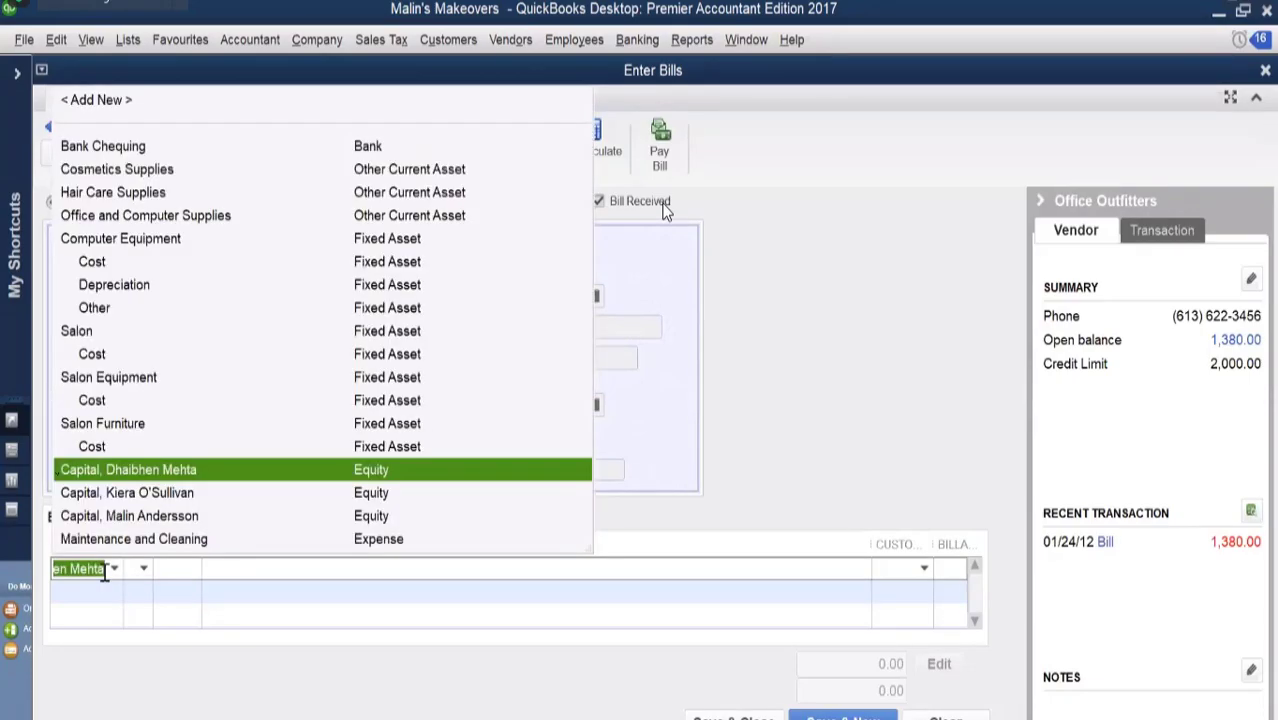
click(201, 216)
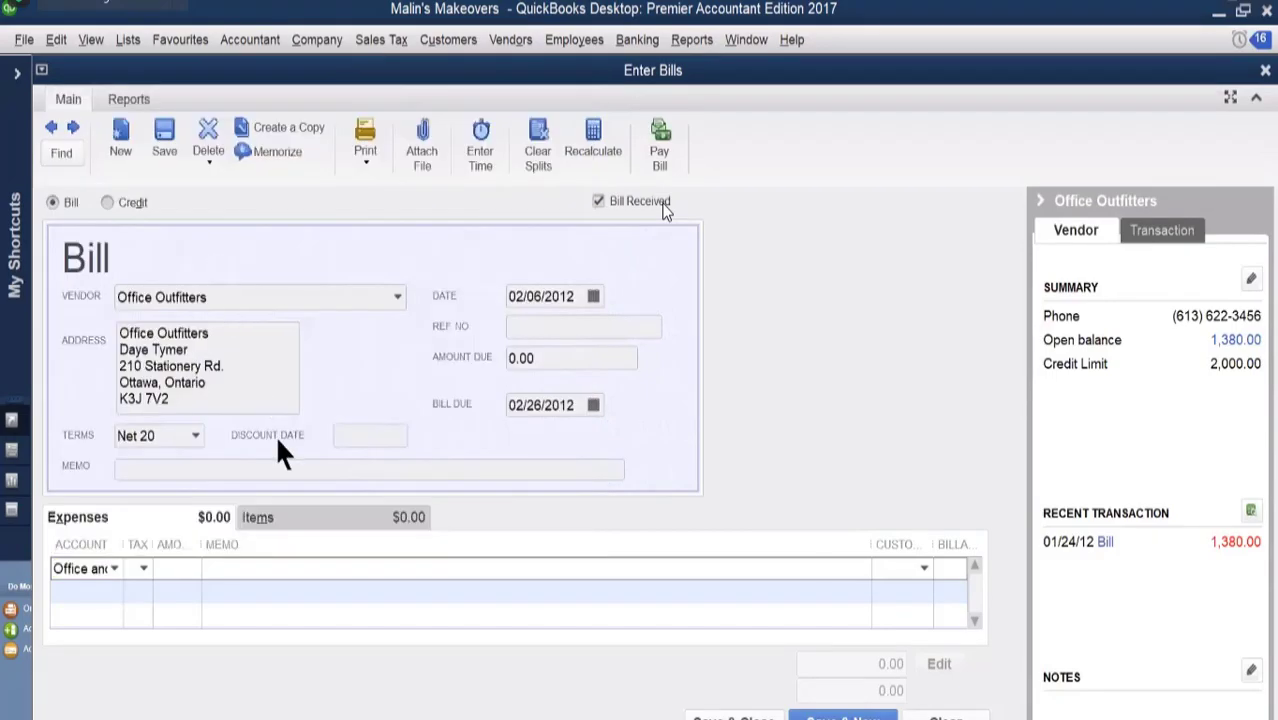
click(144, 567)
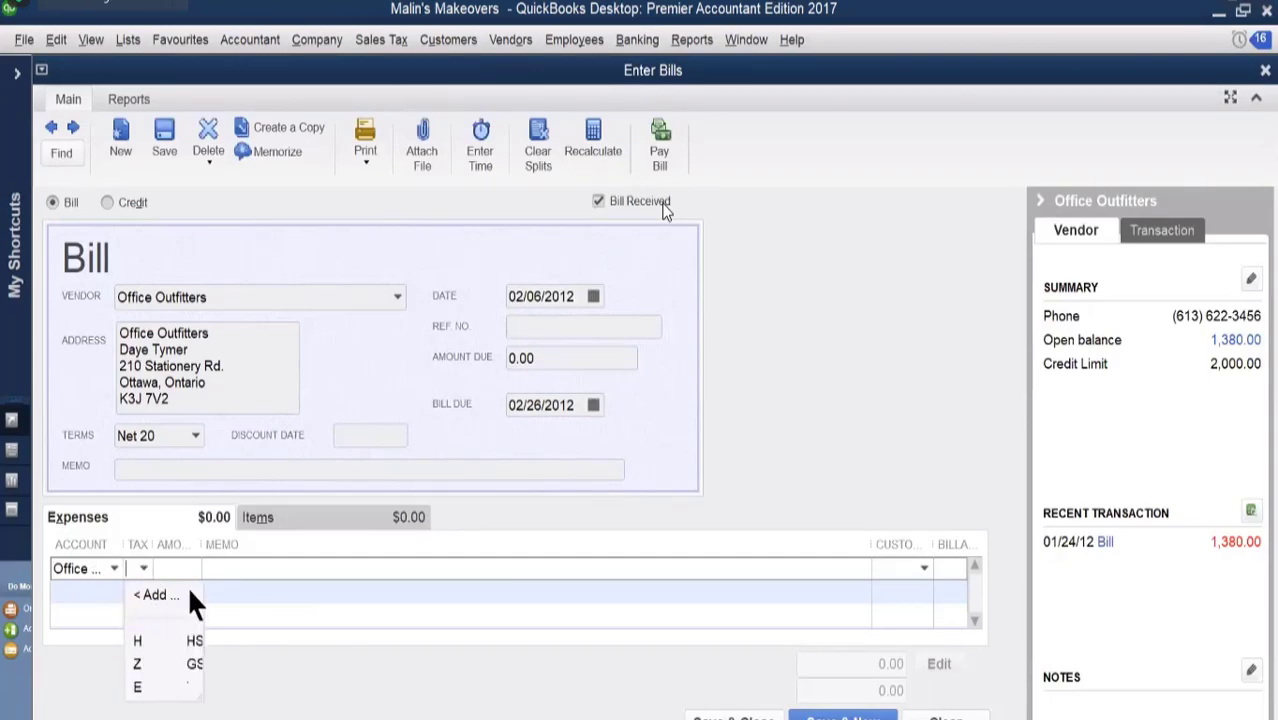
click(141, 641)
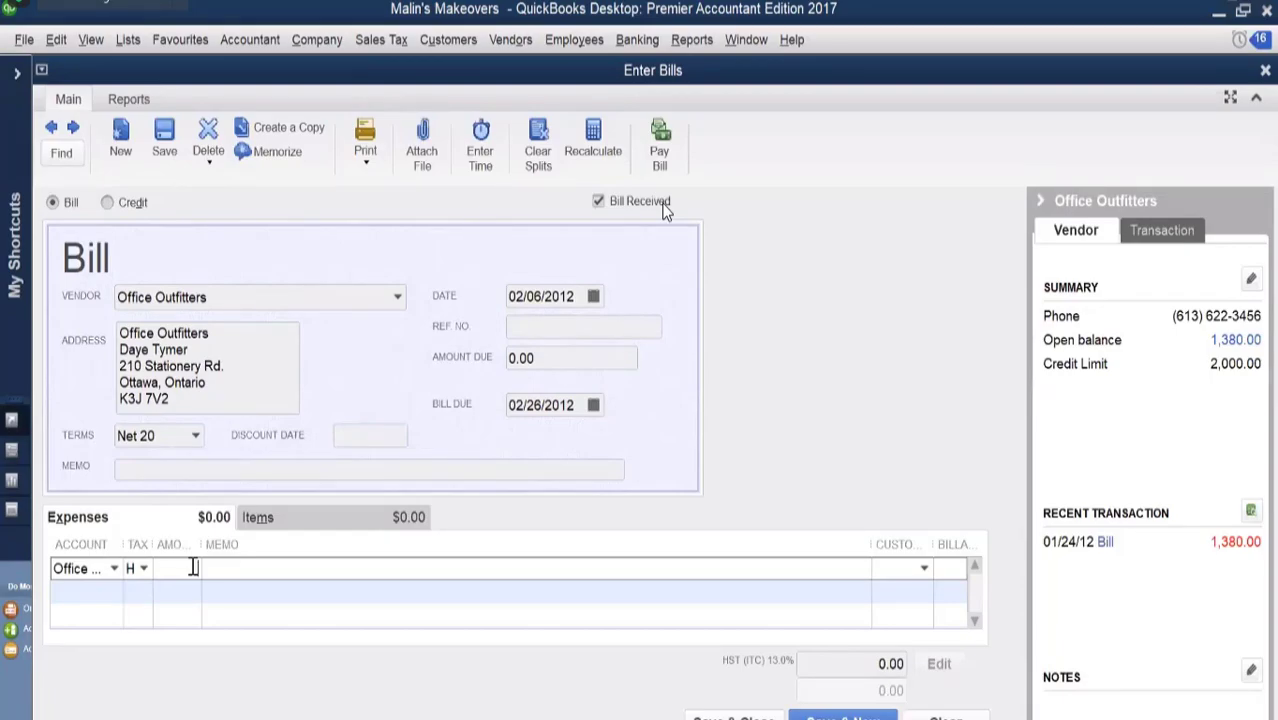
text(180)
key(Tab)
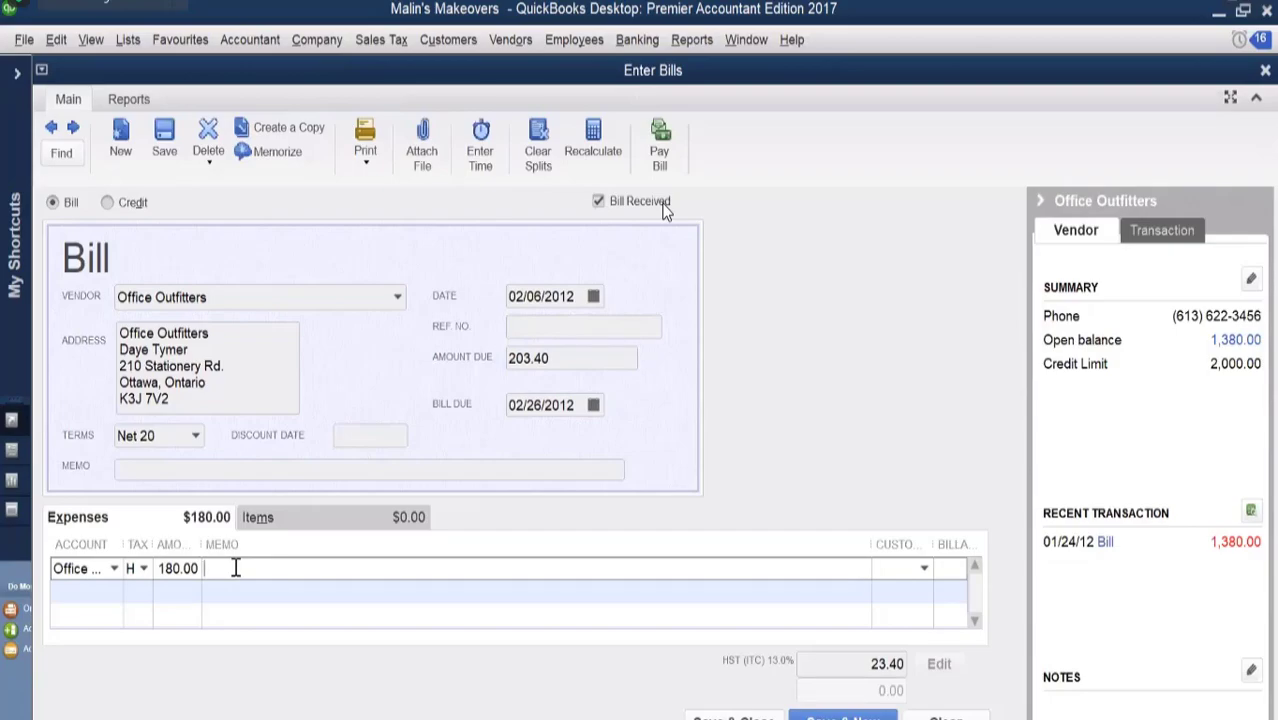
Enter the memo "printer car..." on the expense line, set the bill's reference number to oo692, and save and close the bill.
text(printer car...)
click(540, 326)
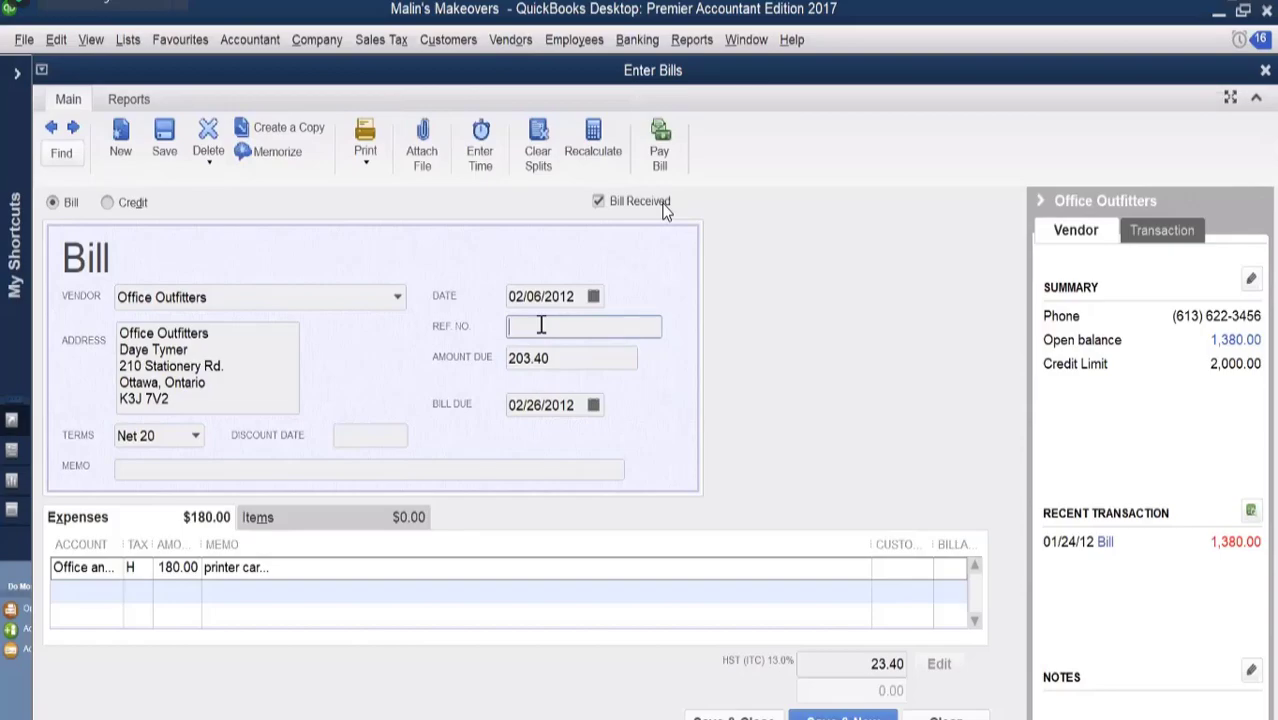
text(oo692)
click(733, 718)
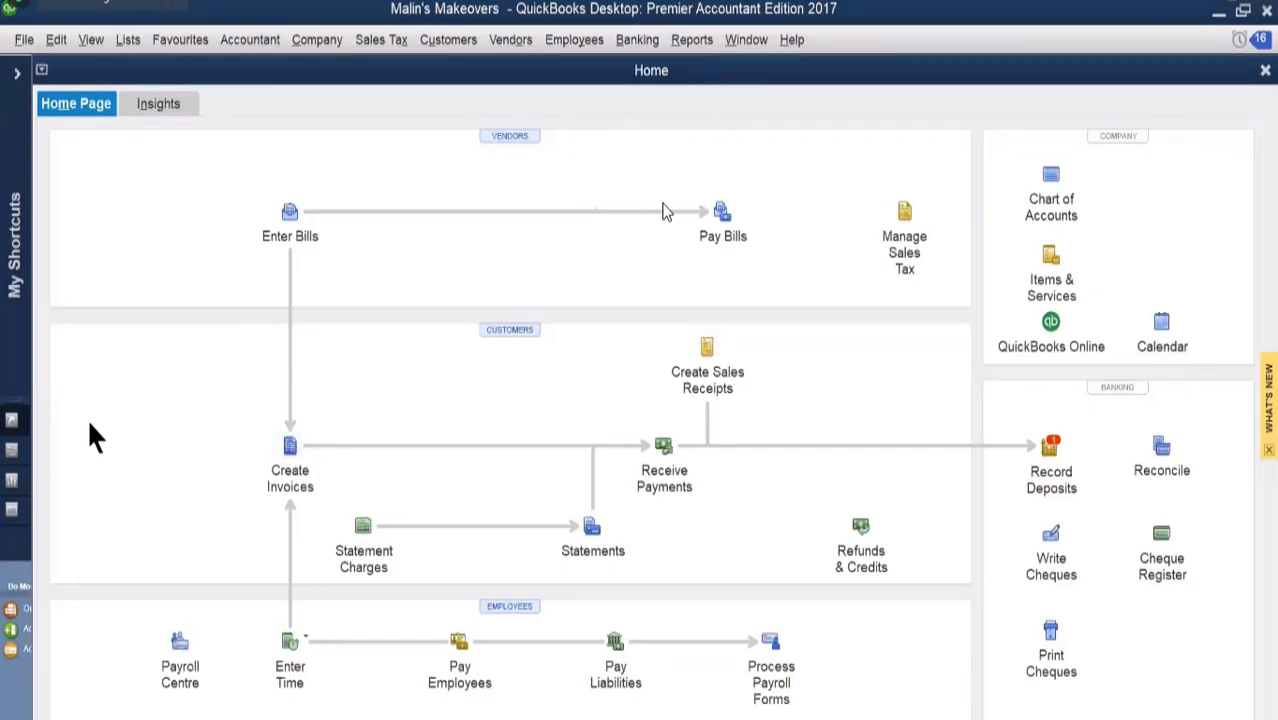
Start a sales receipt for the customer Cash Sales and set the sale number to 5.
click(710, 346)
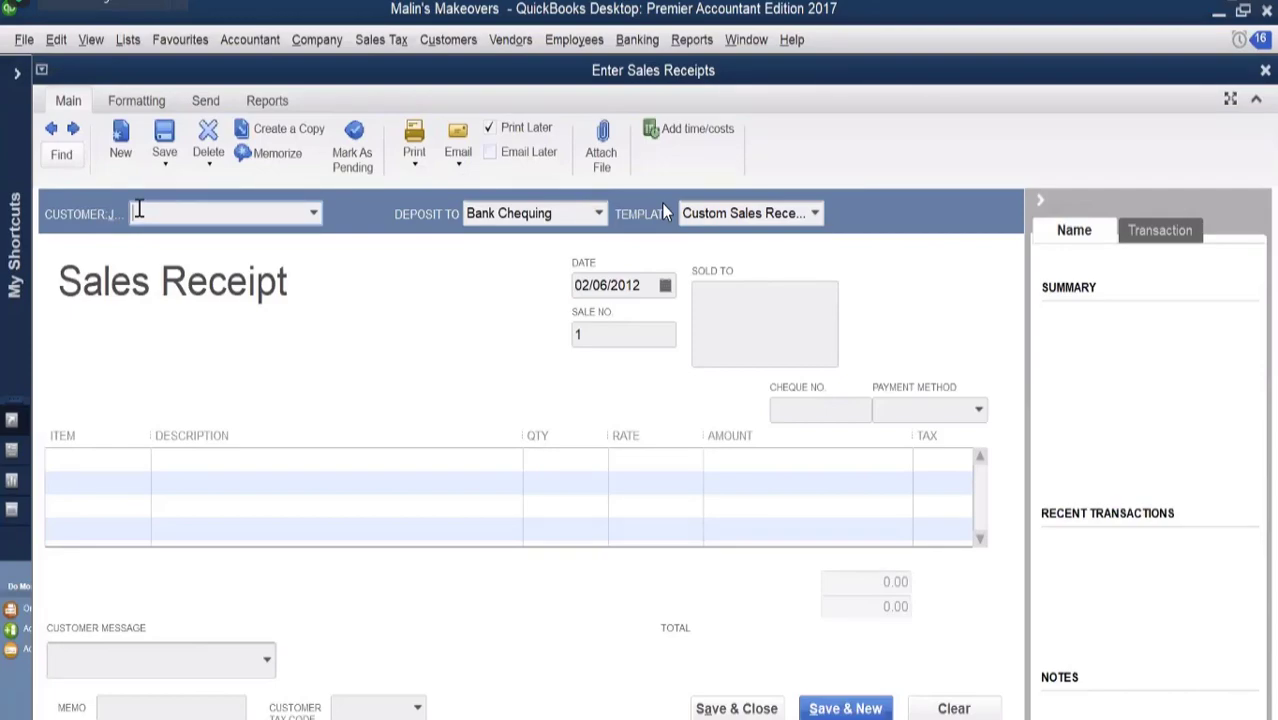
text(Cash Sales)
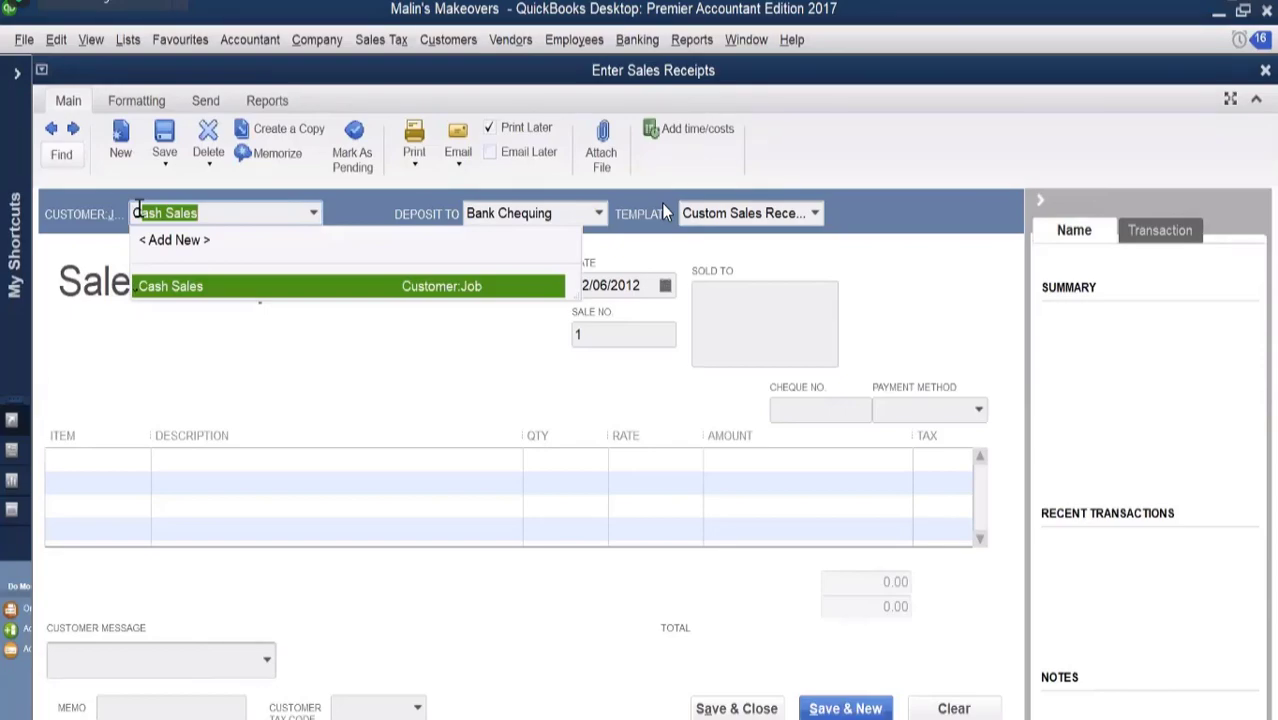
click(150, 288)
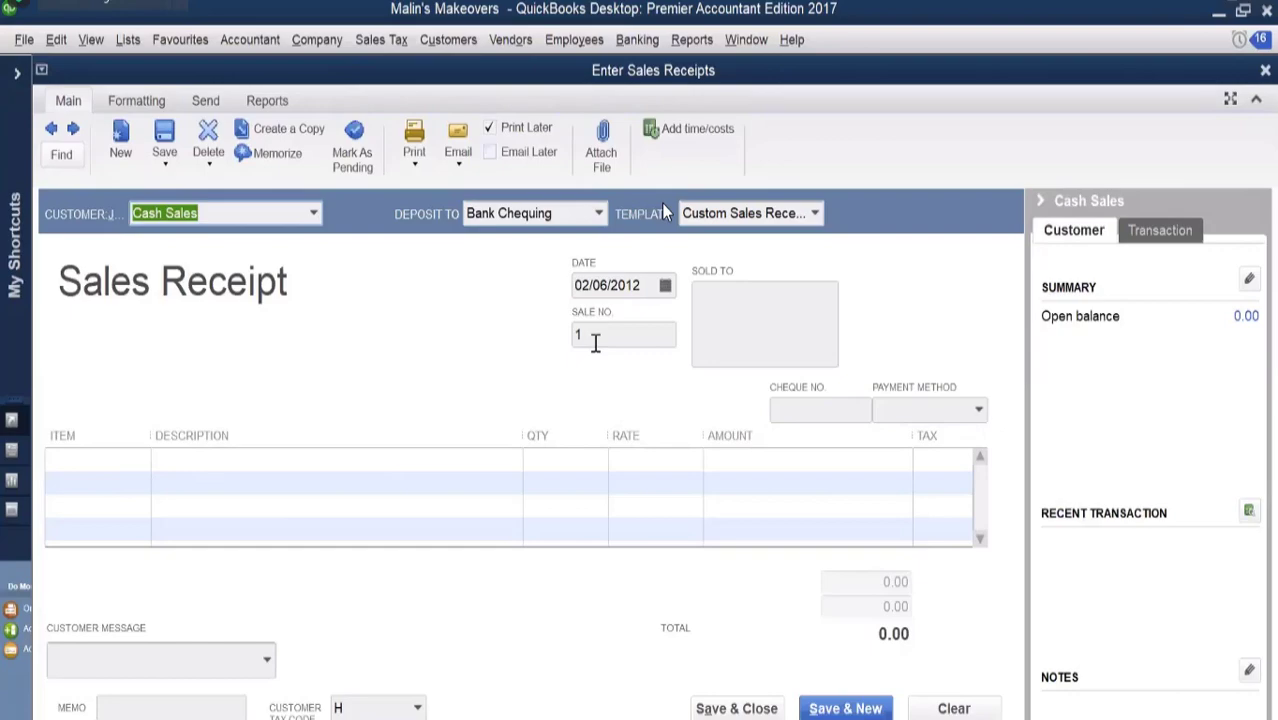
click(595, 335)
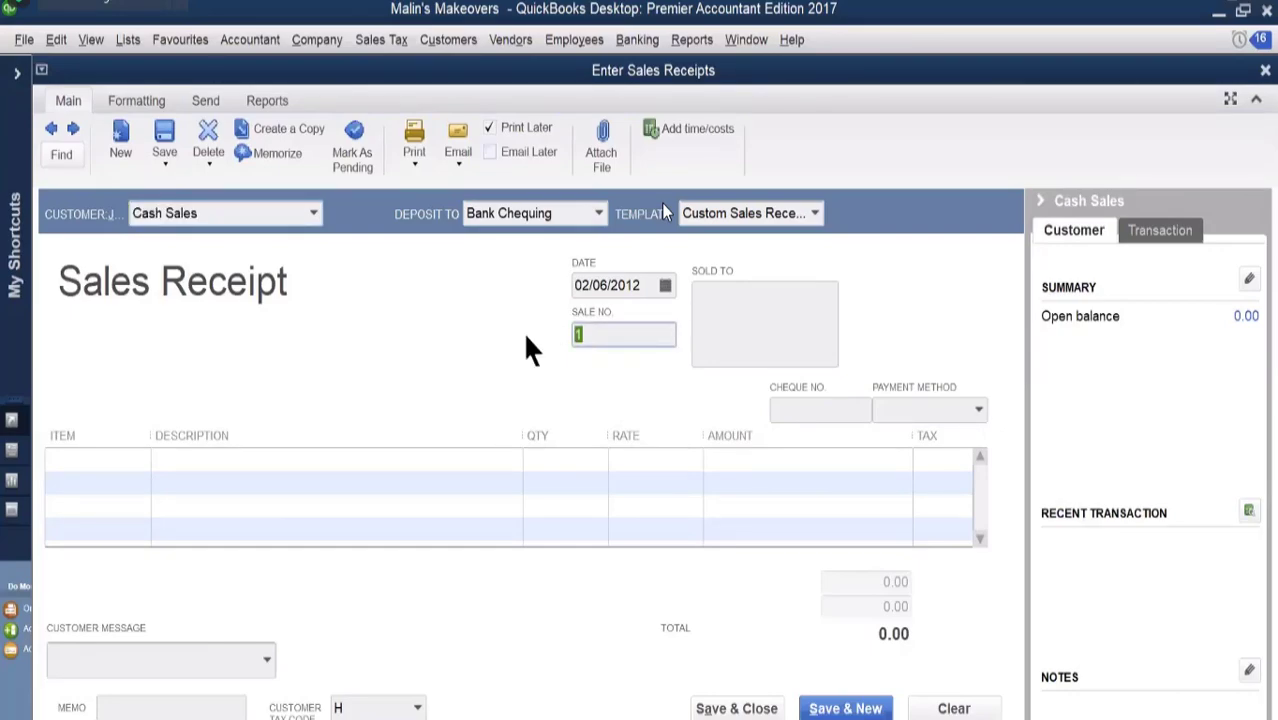
text(5)
Add a Hair consultation line to the sales receipt with quantity 2.
click(100, 461)
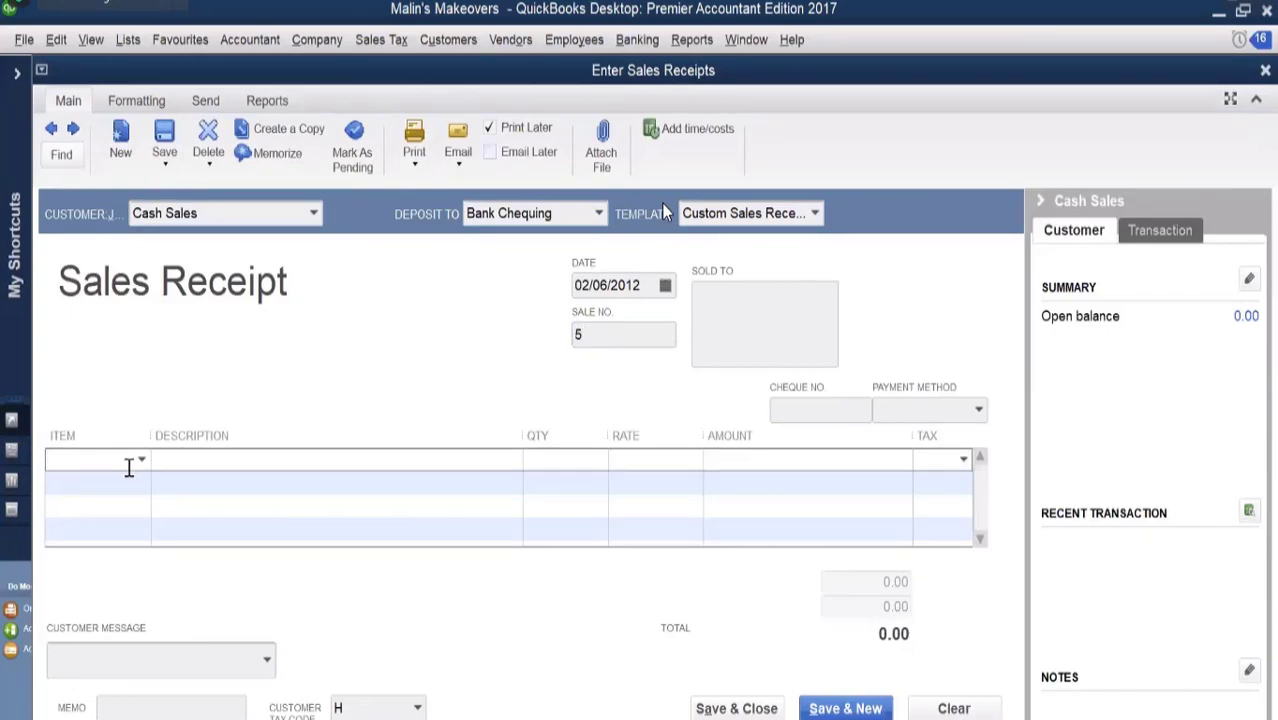
text(h)
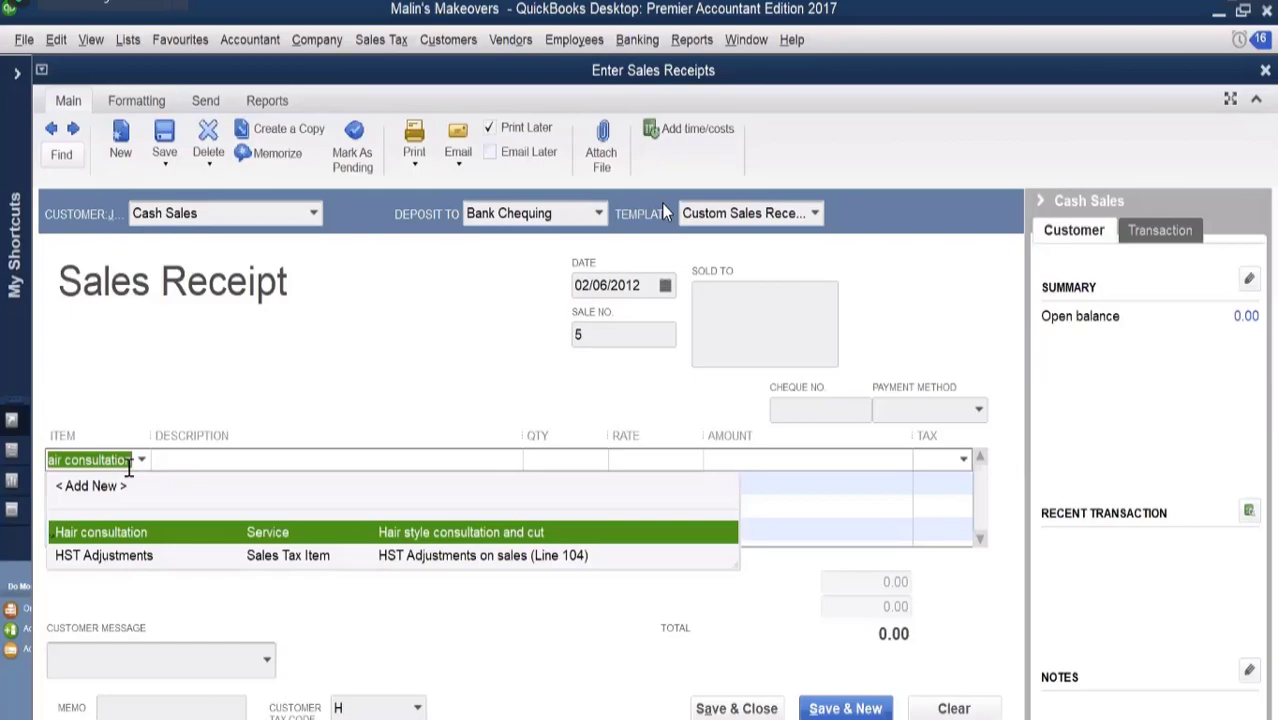
click(75, 533)
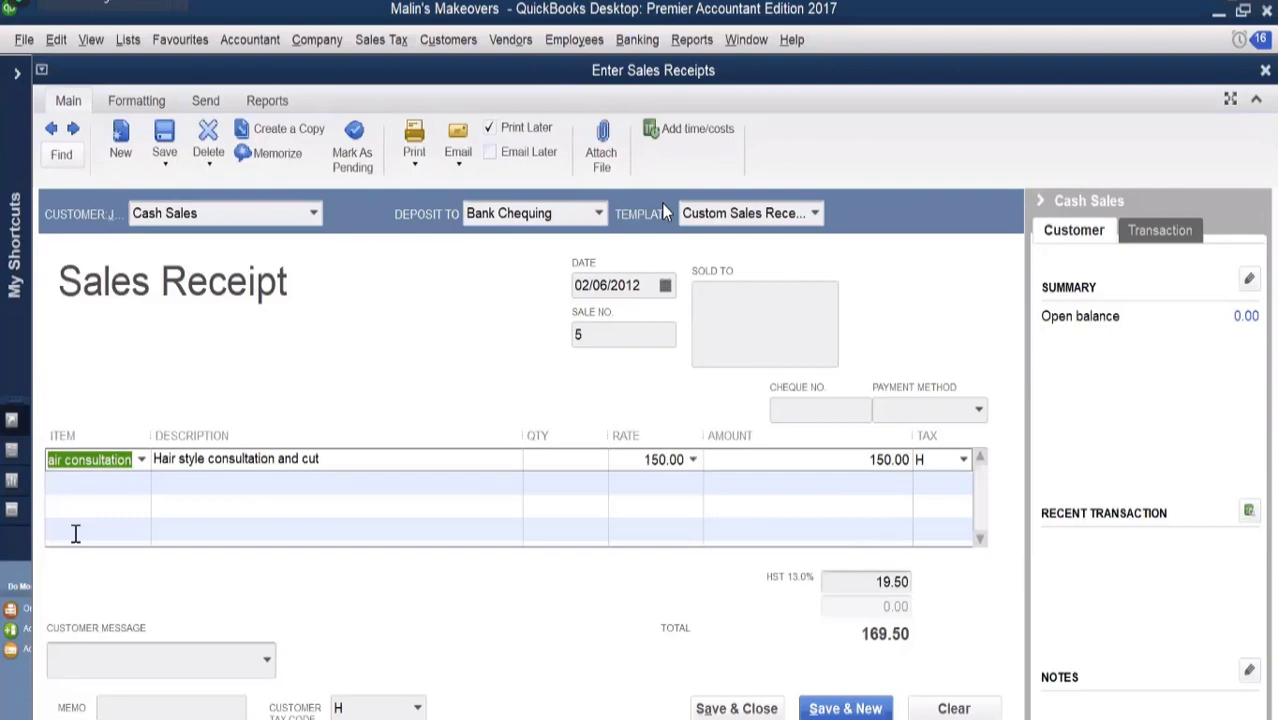
click(532, 459)
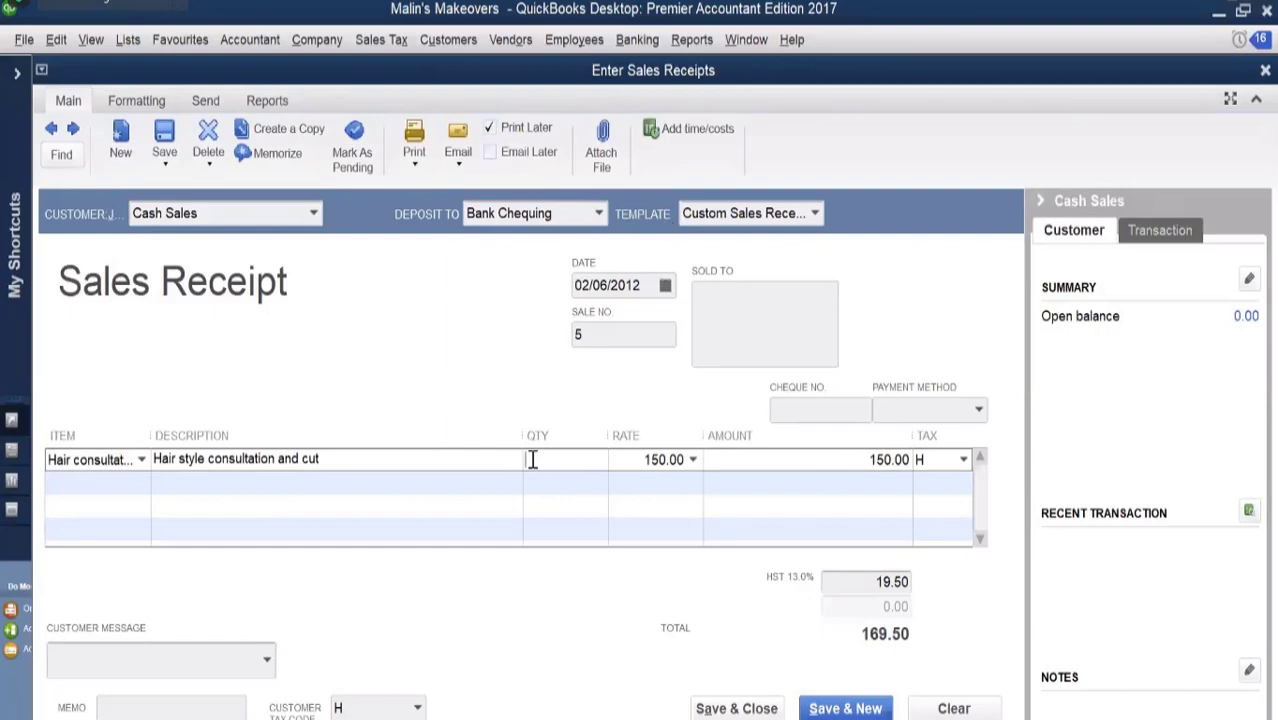
text(2)
Add a Makeup consultation line to the sales receipt with quantity 1.
click(128, 479)
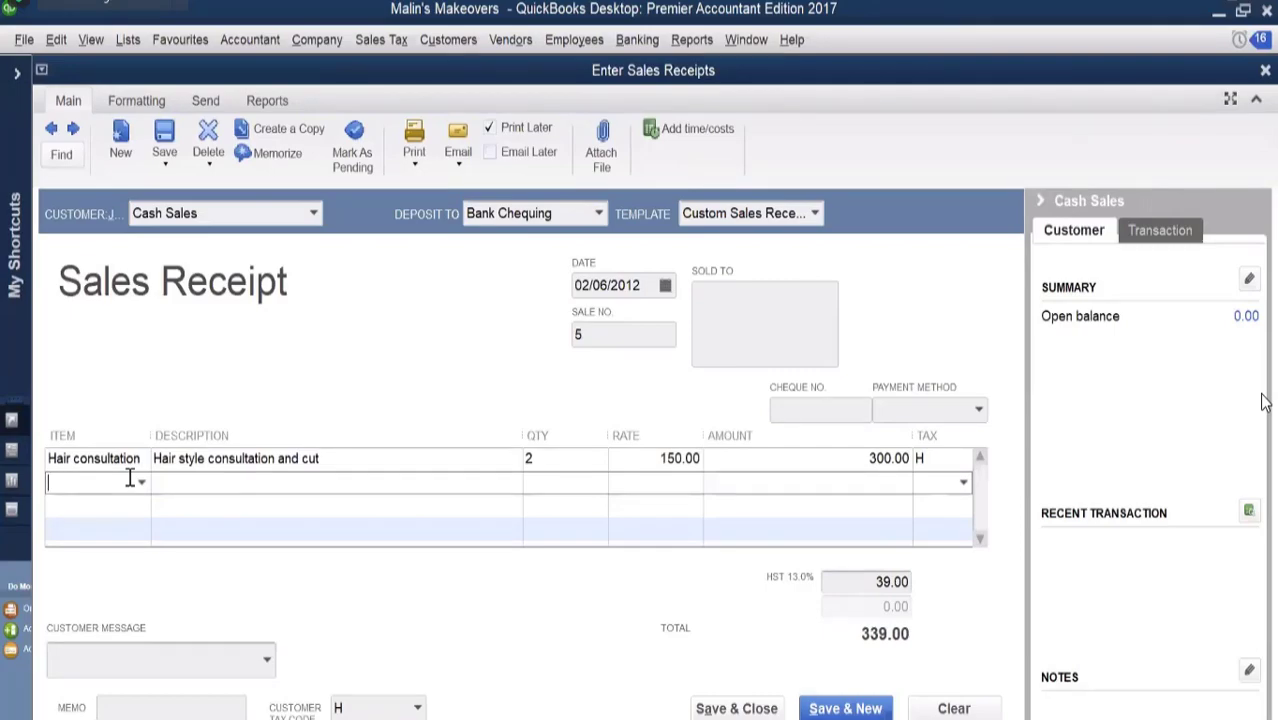
text(Makeover)
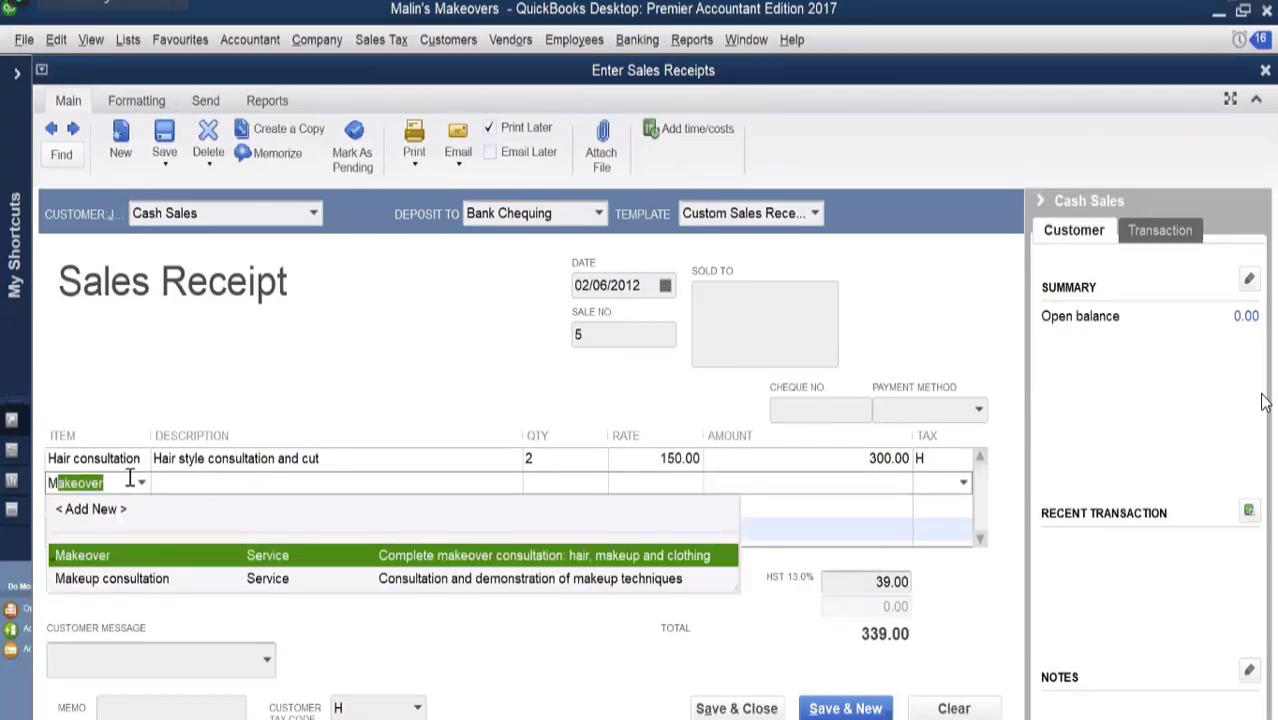
click(114, 578)
click(541, 483)
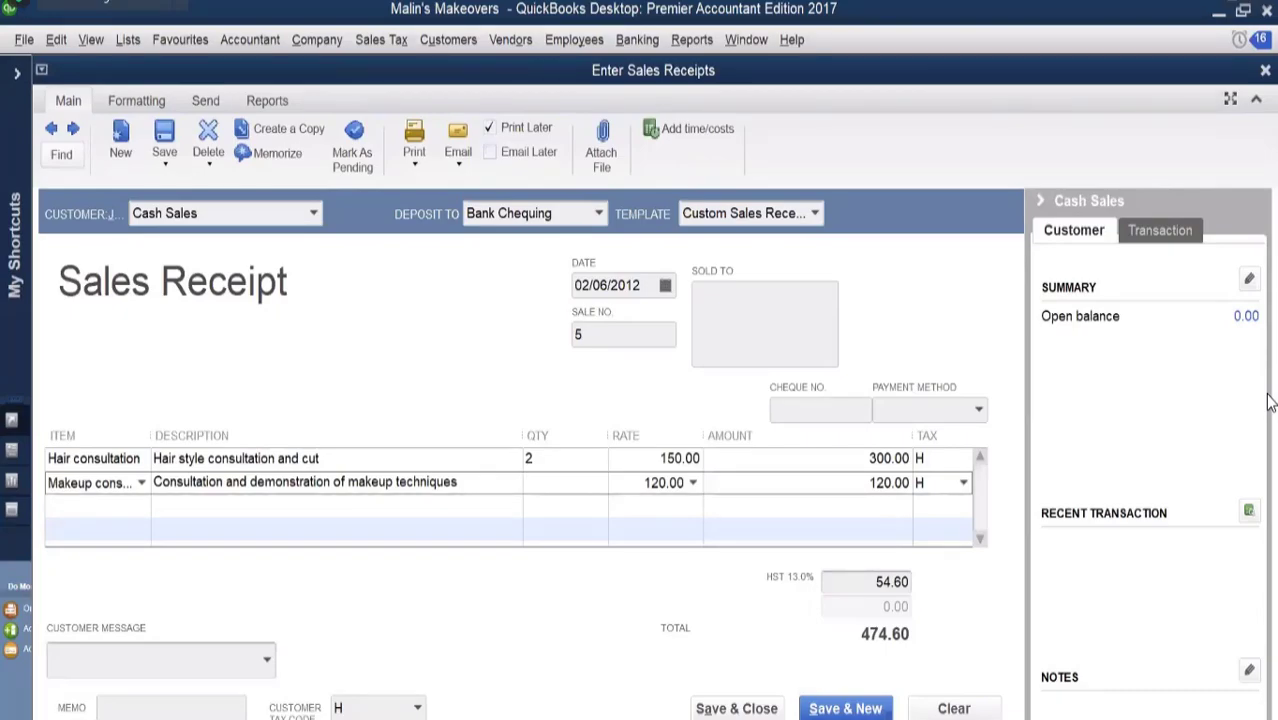
text(1)
Add a Clothing style consultation line to the sales receipt with quantity 2.
click(106, 505)
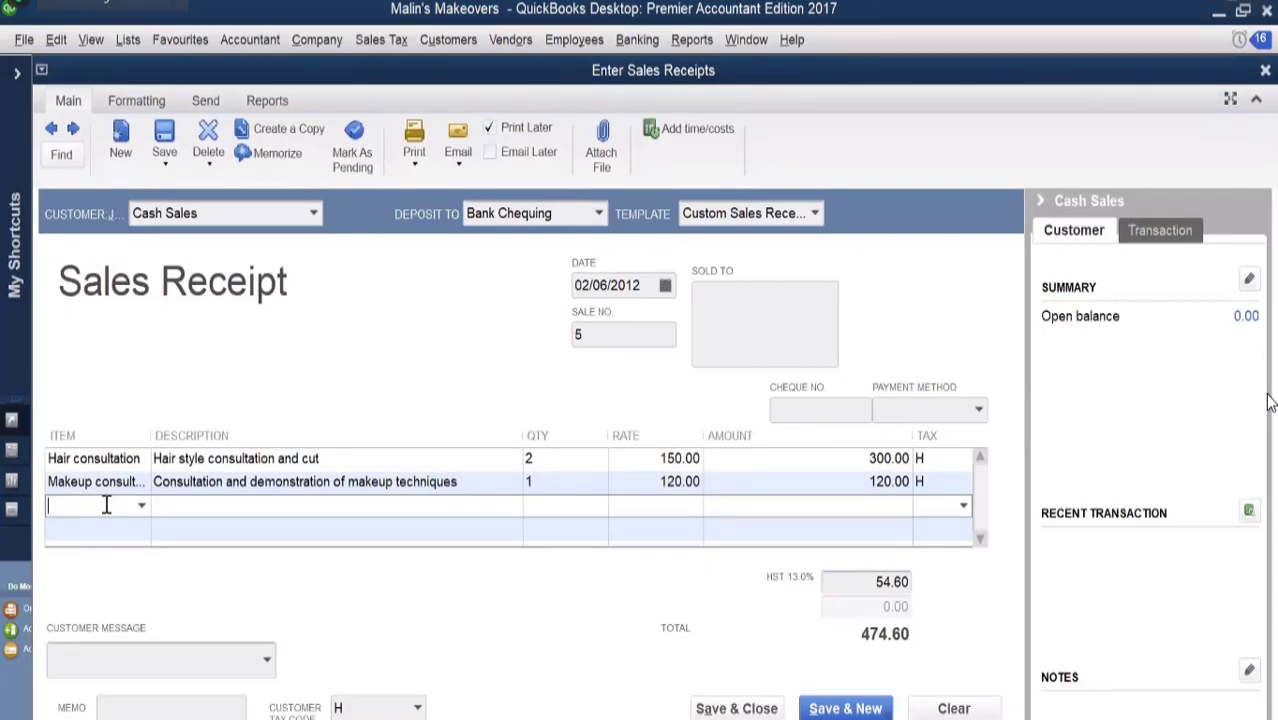
text(consultation)
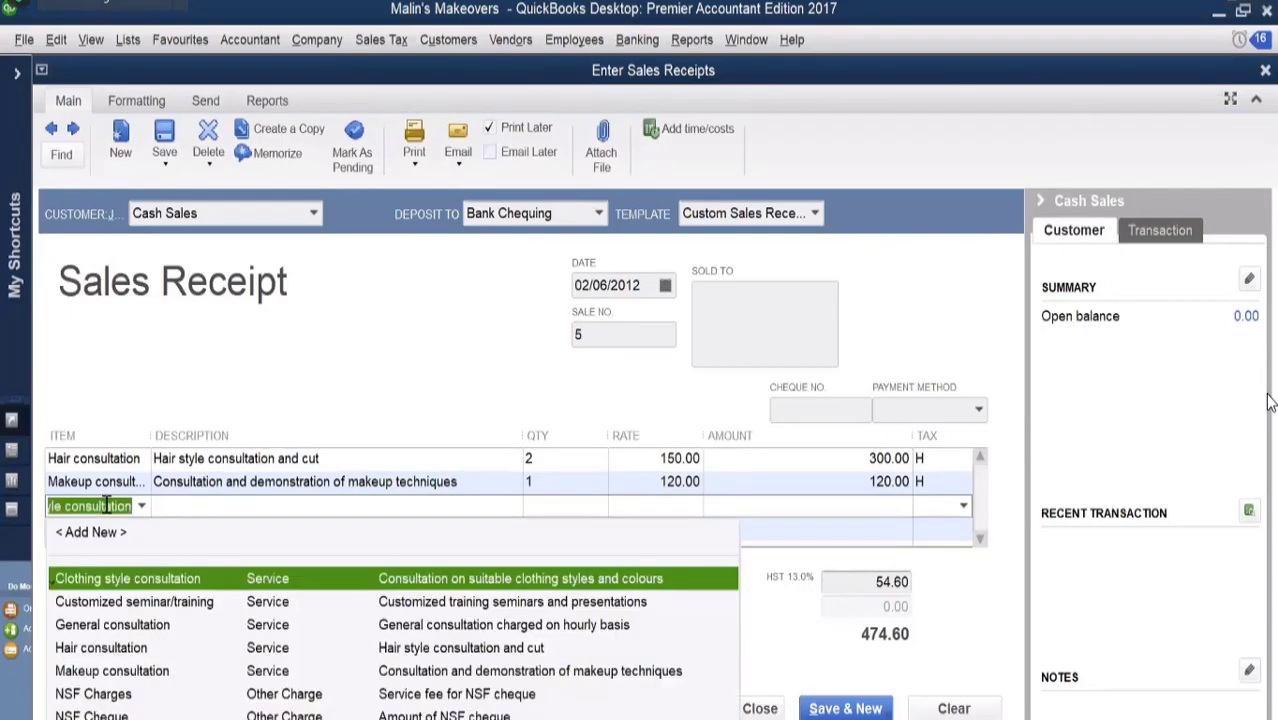
click(121, 584)
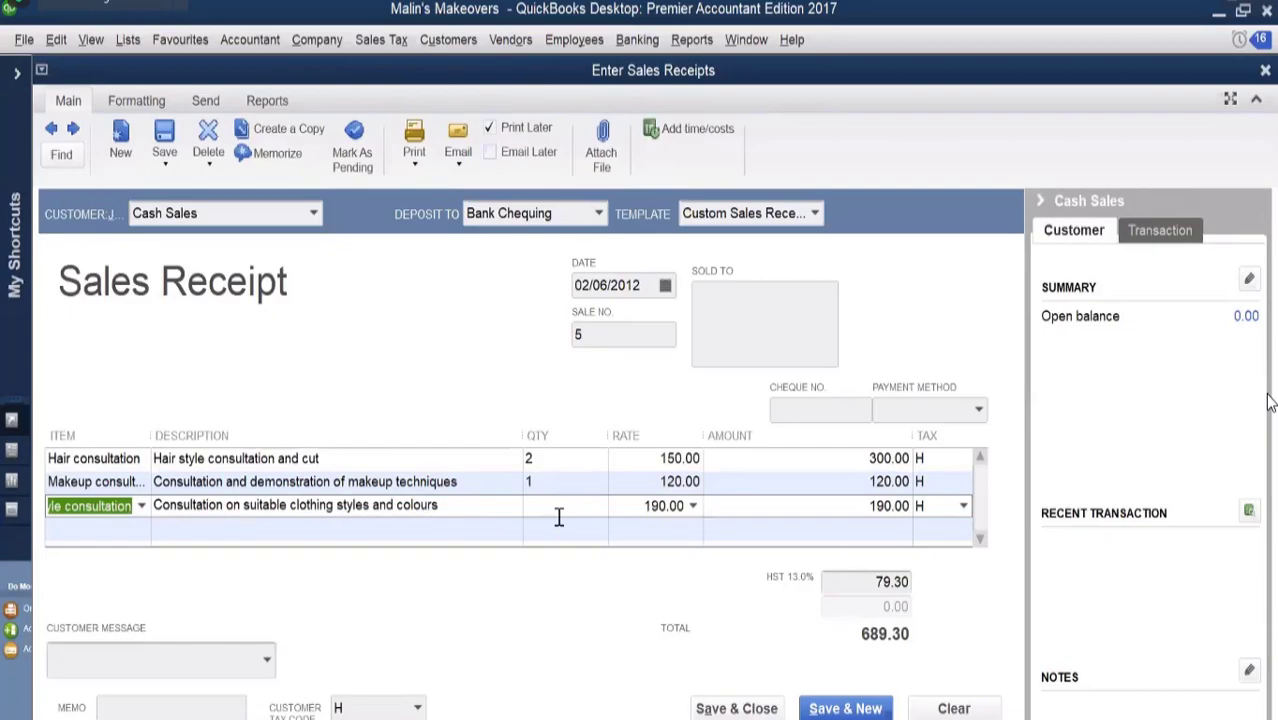
click(556, 511)
text(2)
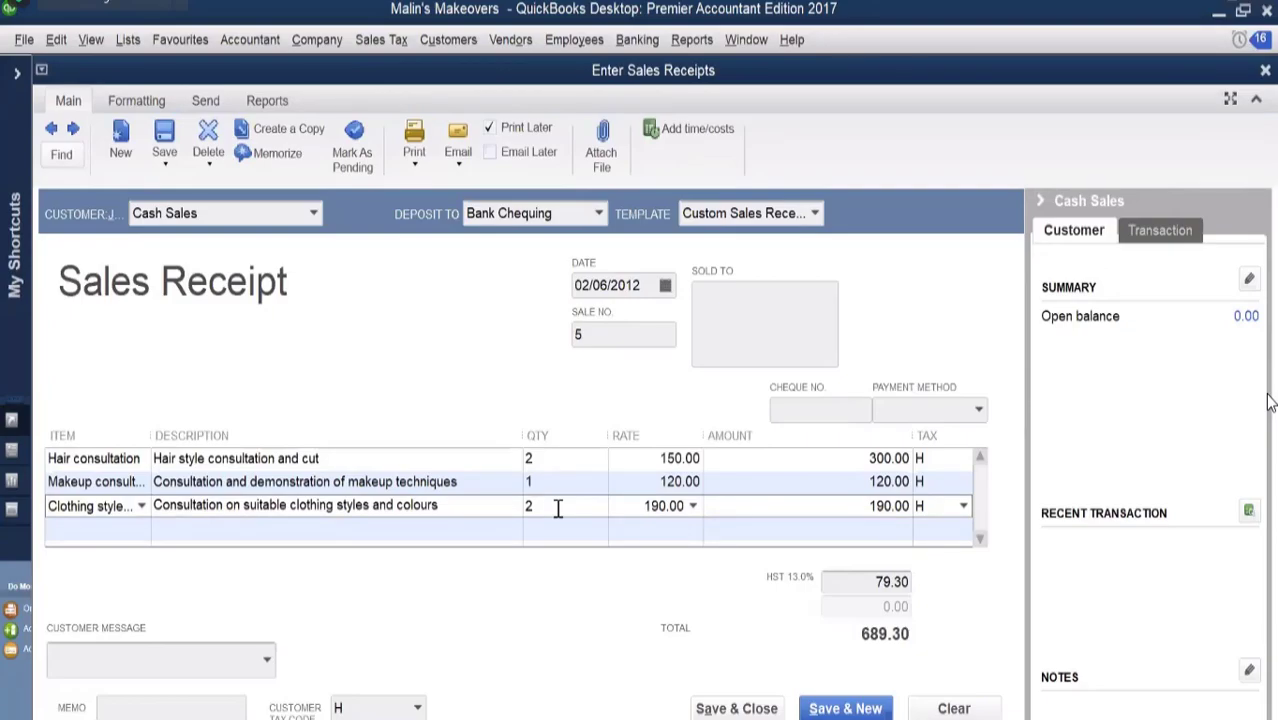
Add a Makeover line to the sales receipt with quantity 2.
click(105, 529)
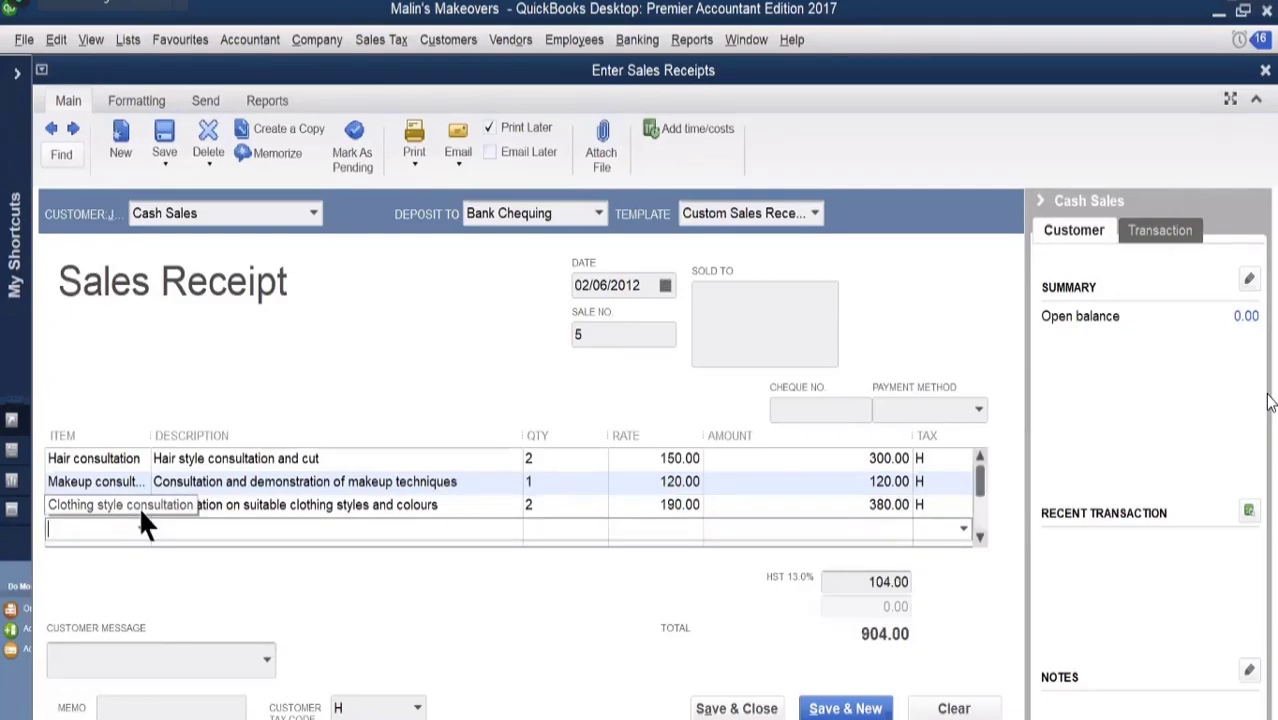
text(Makeover)
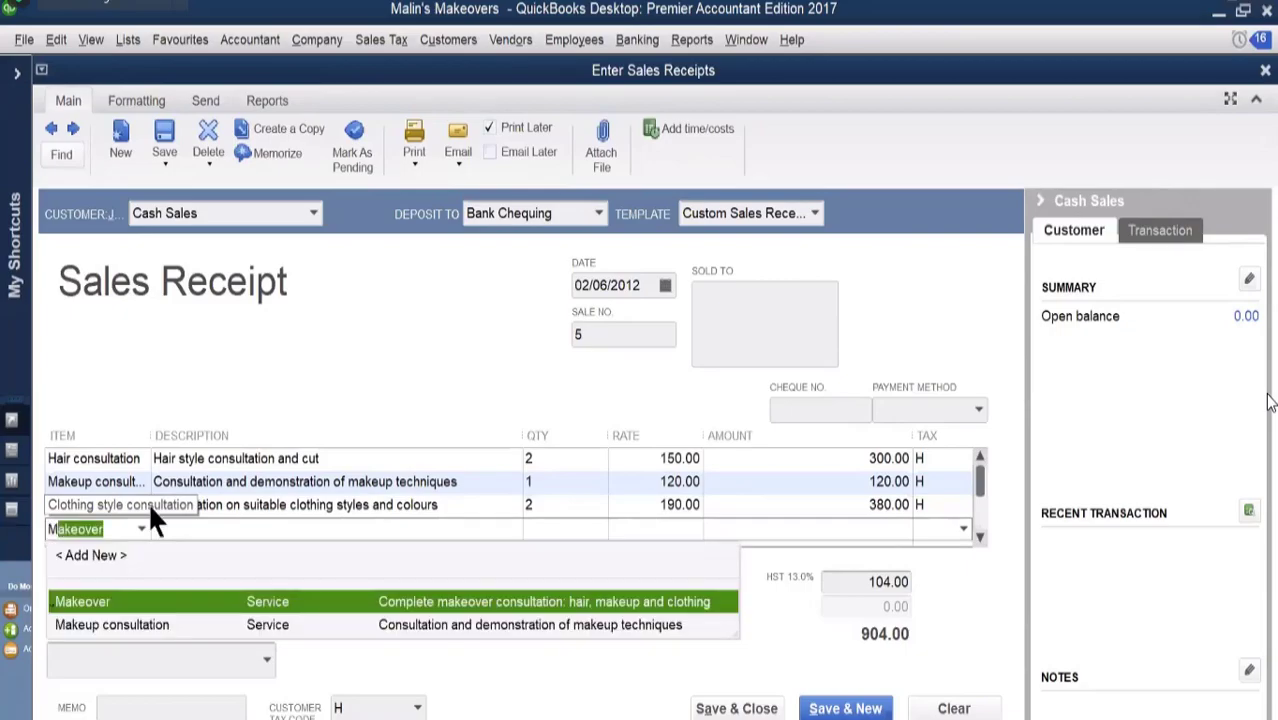
click(140, 603)
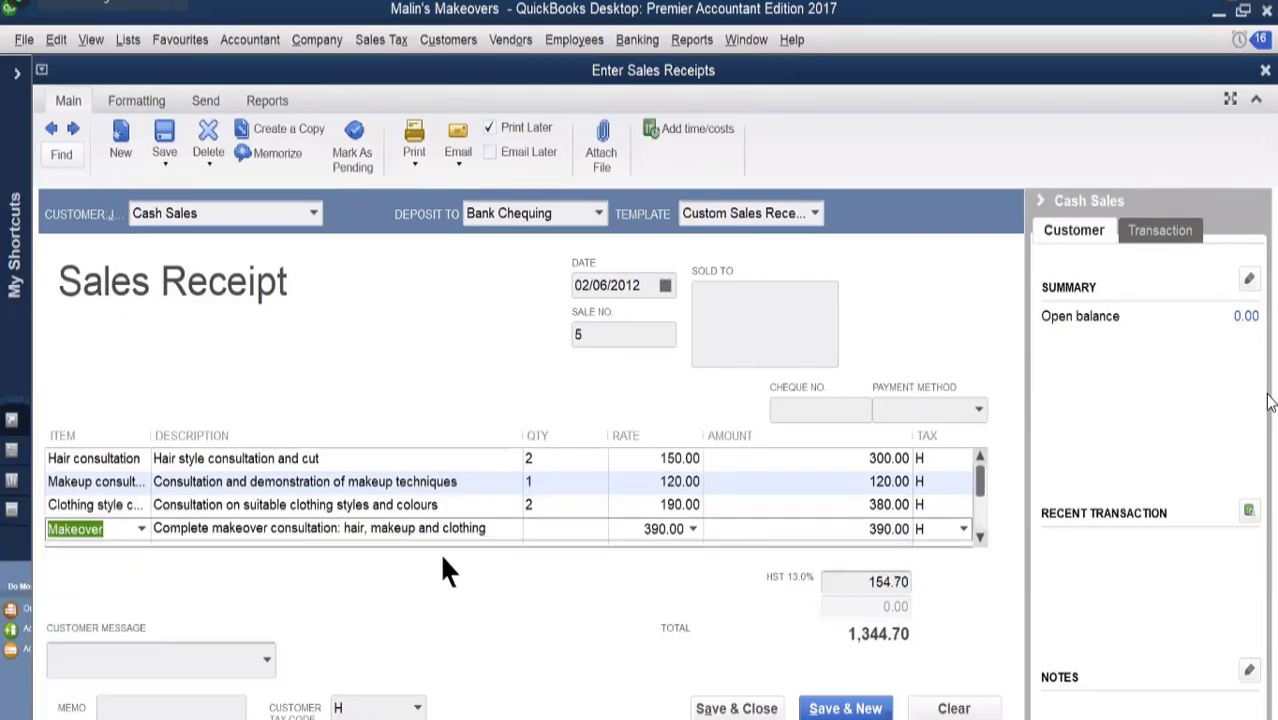
click(538, 531)
text(2)
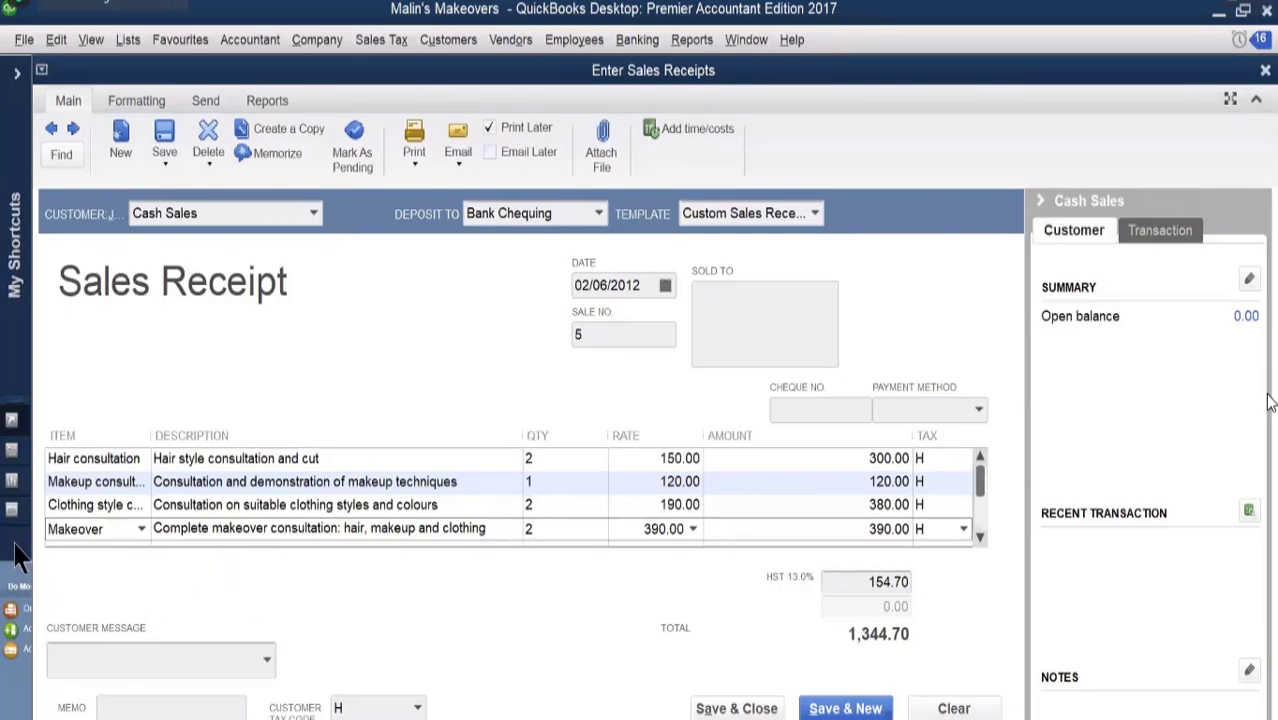
Add a Report line with quantity 4 and set the sales receipt to deposit to Undeposited Funds.
click(980, 537)
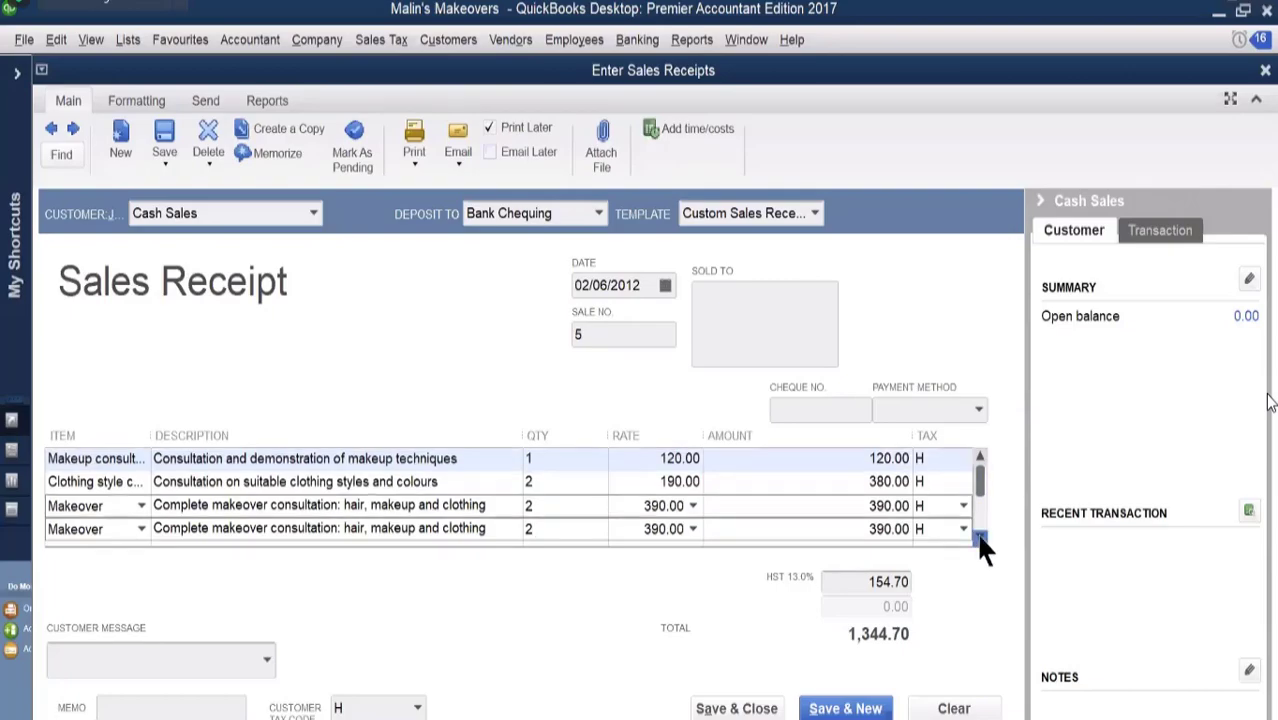
click(120, 532)
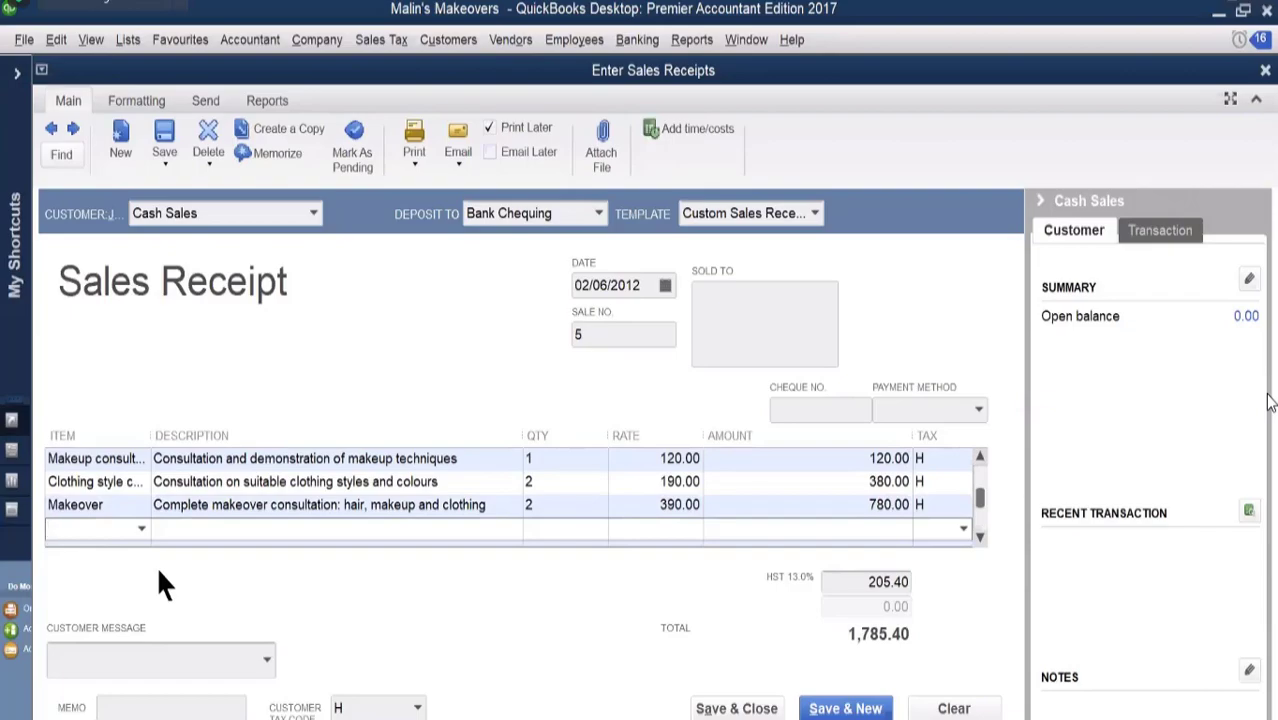
text(Report)
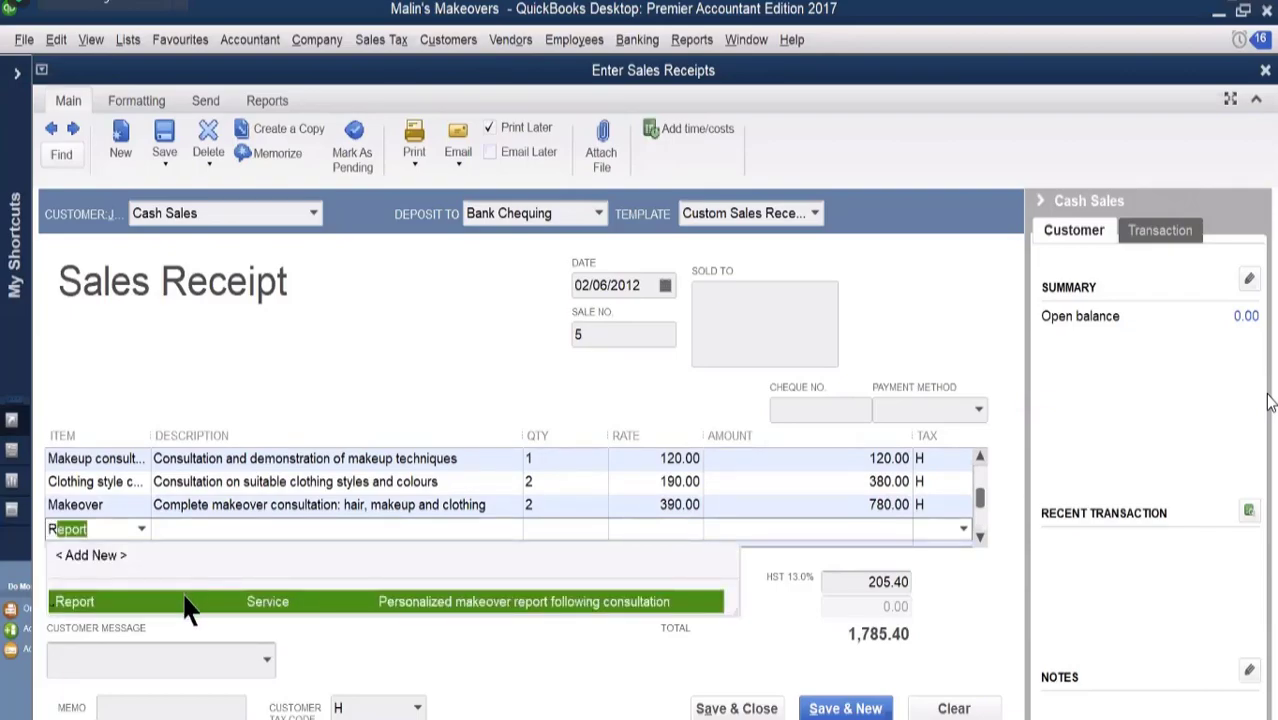
click(184, 600)
click(546, 506)
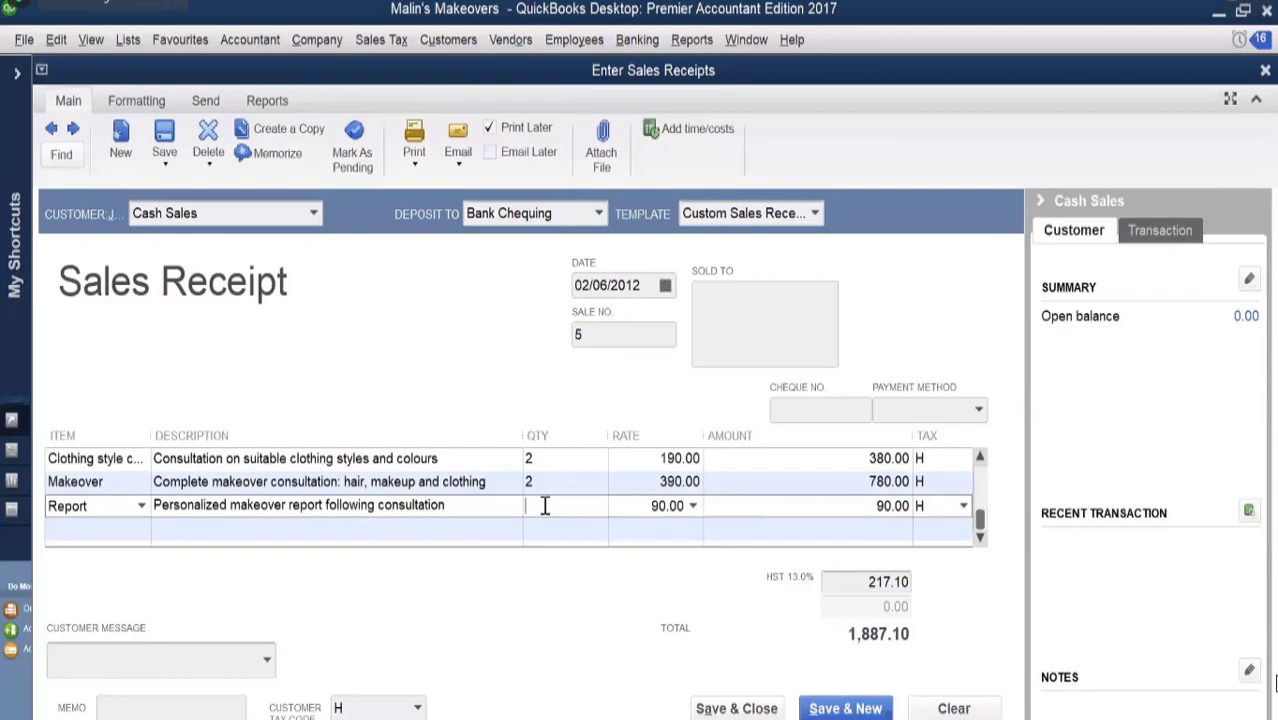
text(4)
click(633, 548)
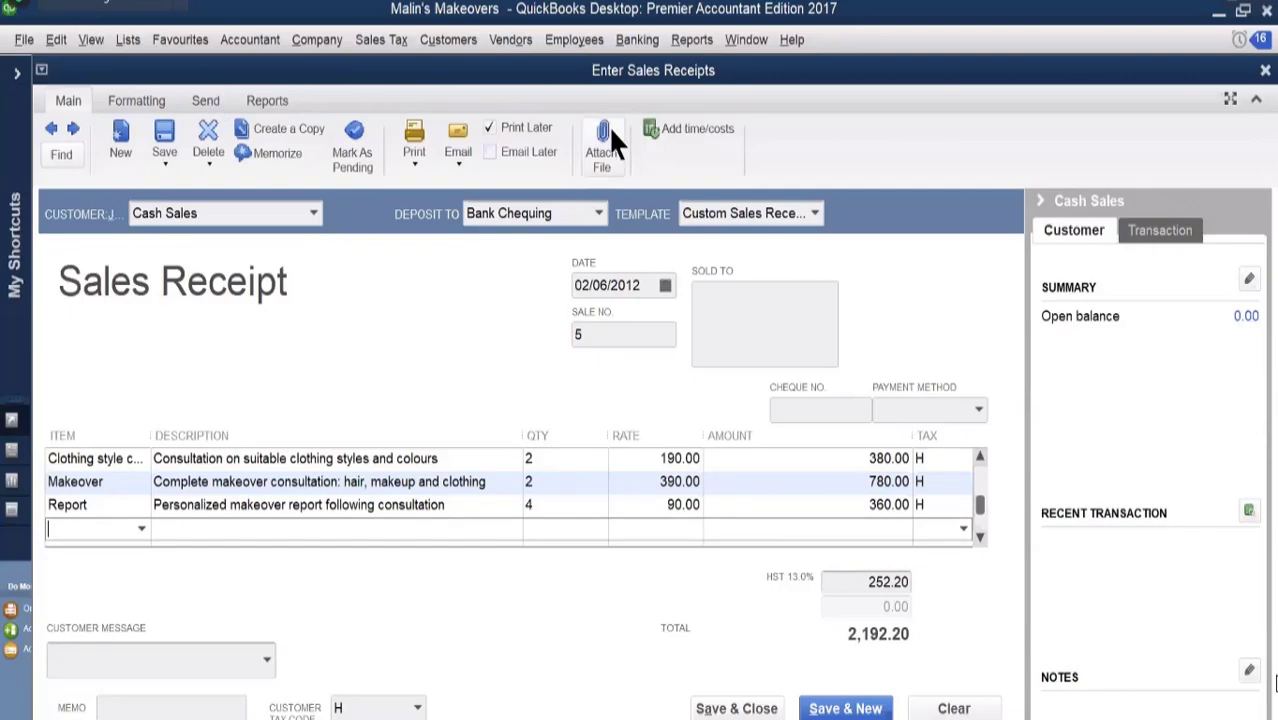
click(598, 214)
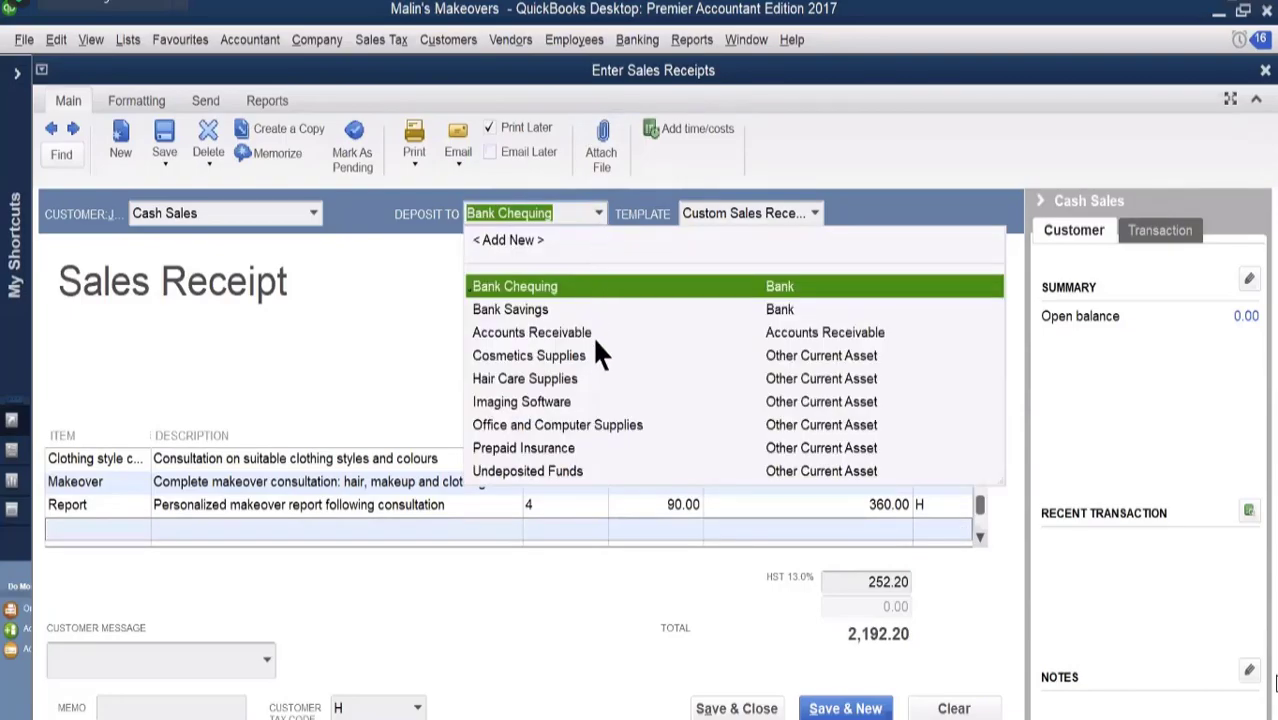
click(560, 471)
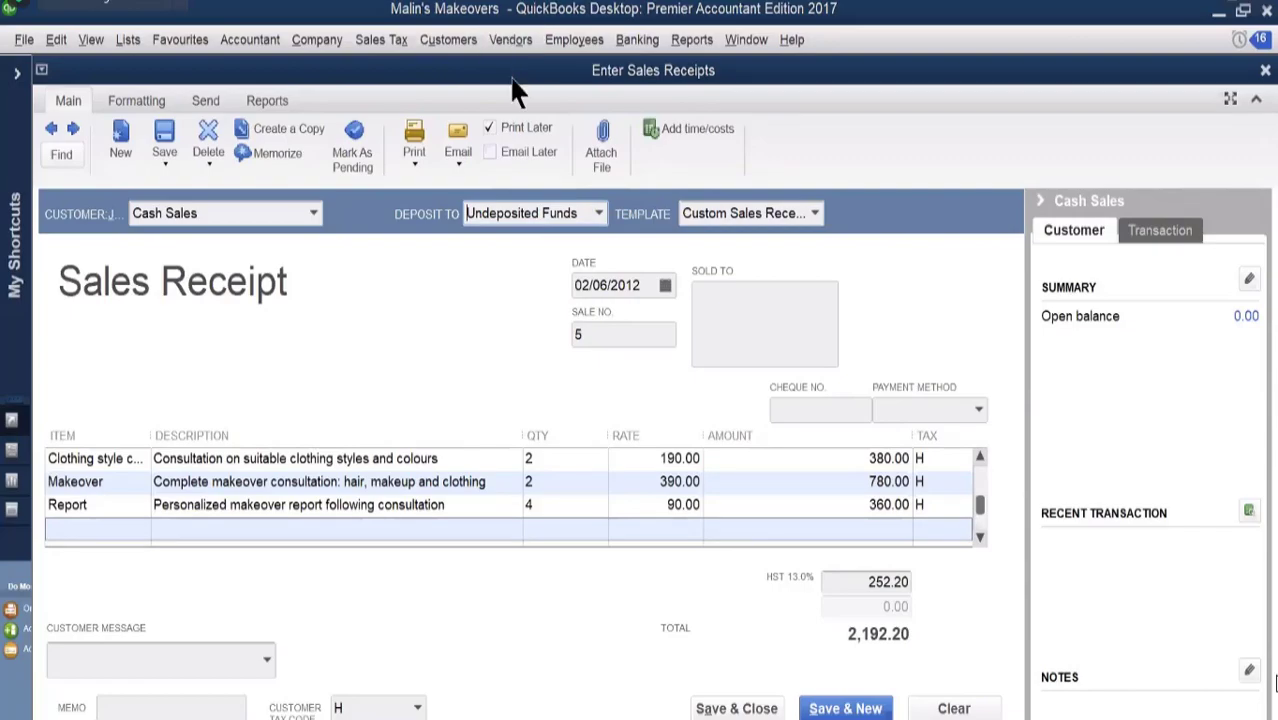
Memorize the Cash Sales receipt with a weekly reminder and a next date of 02/13/2012.
click(272, 152)
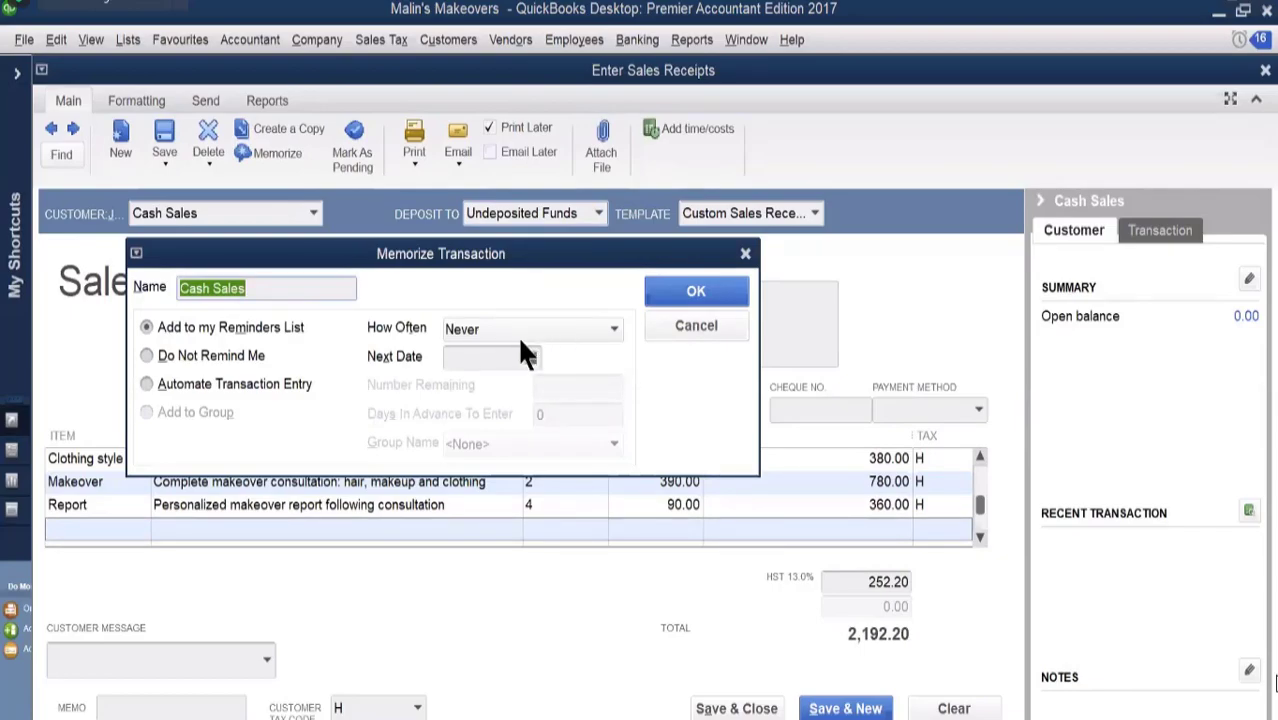
click(612, 329)
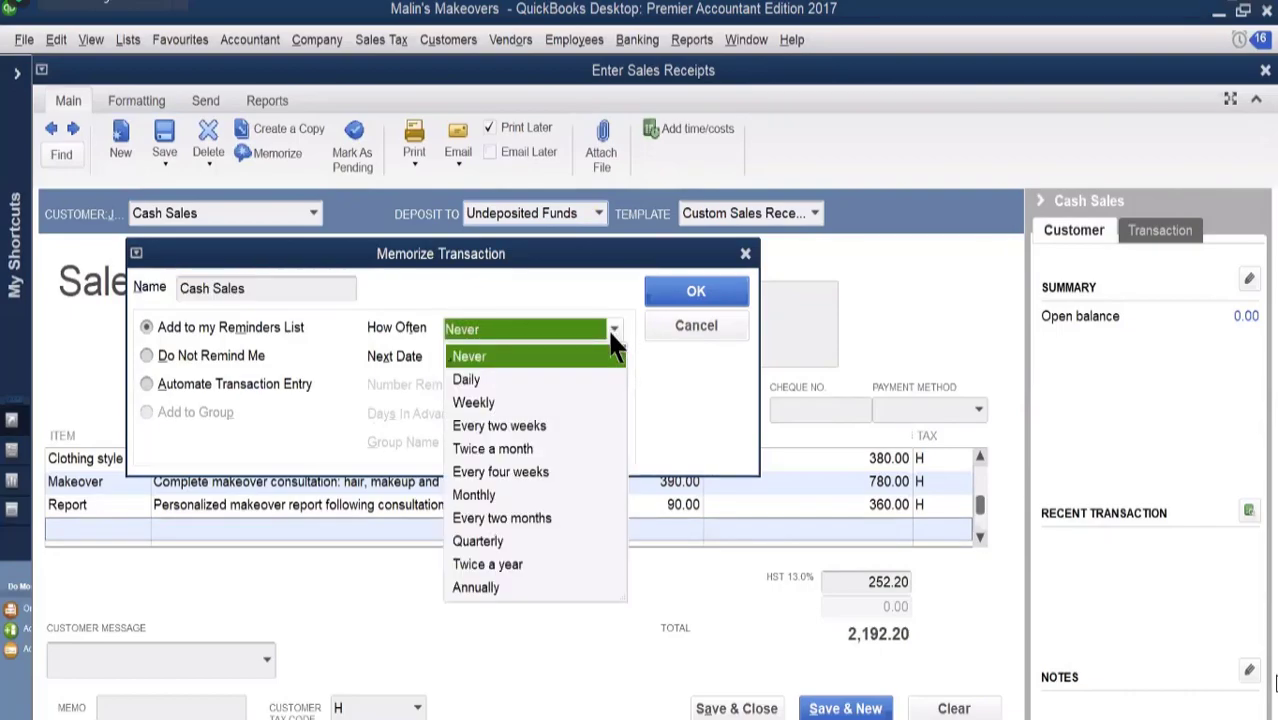
click(480, 404)
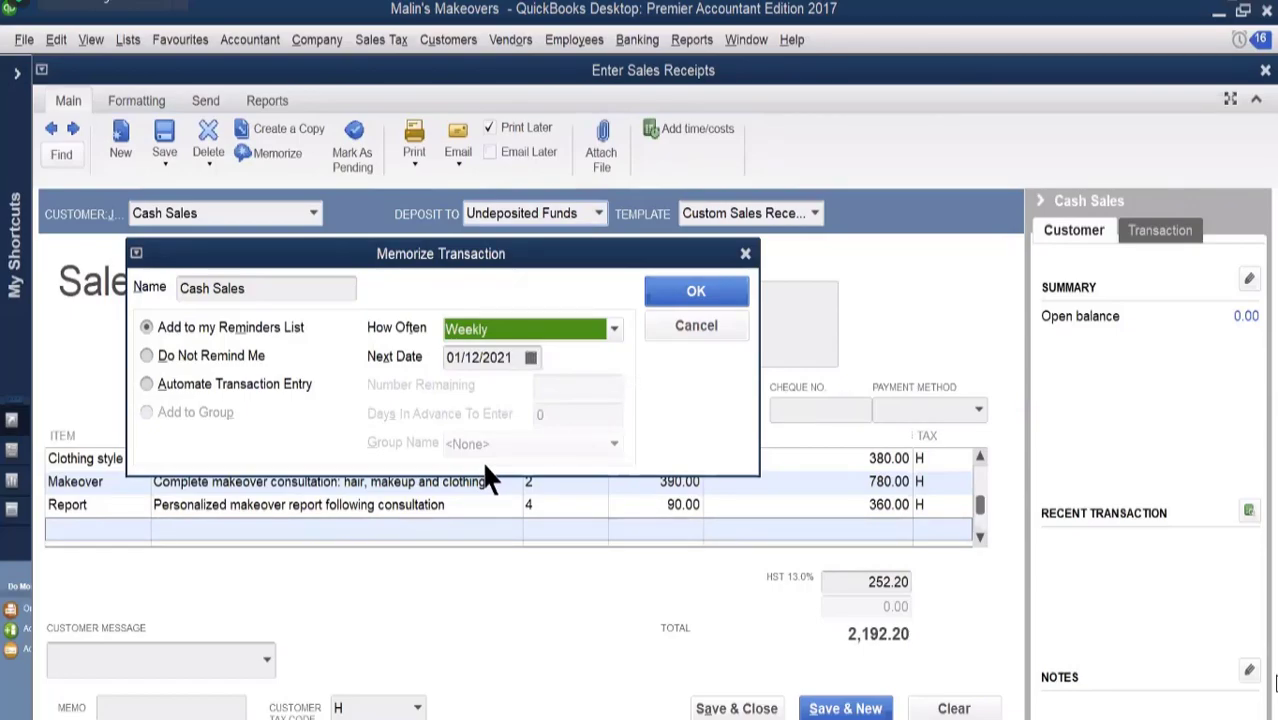
click(532, 356)
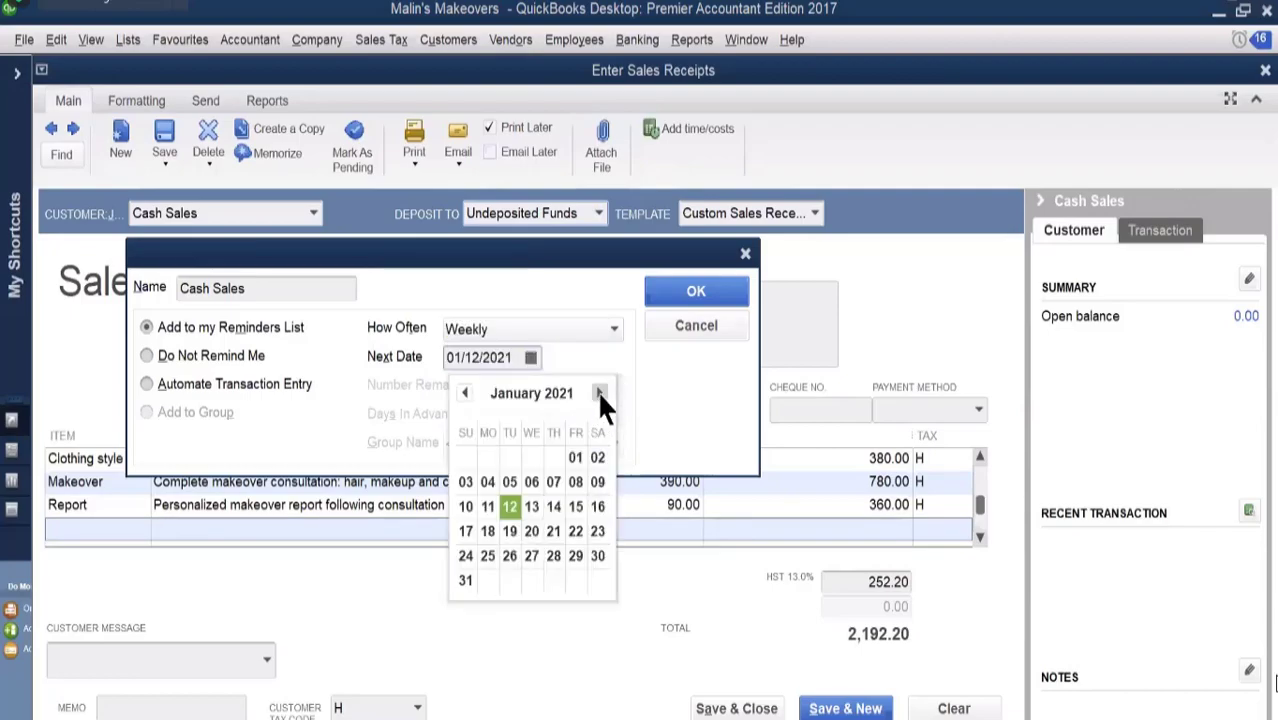
click(598, 393)
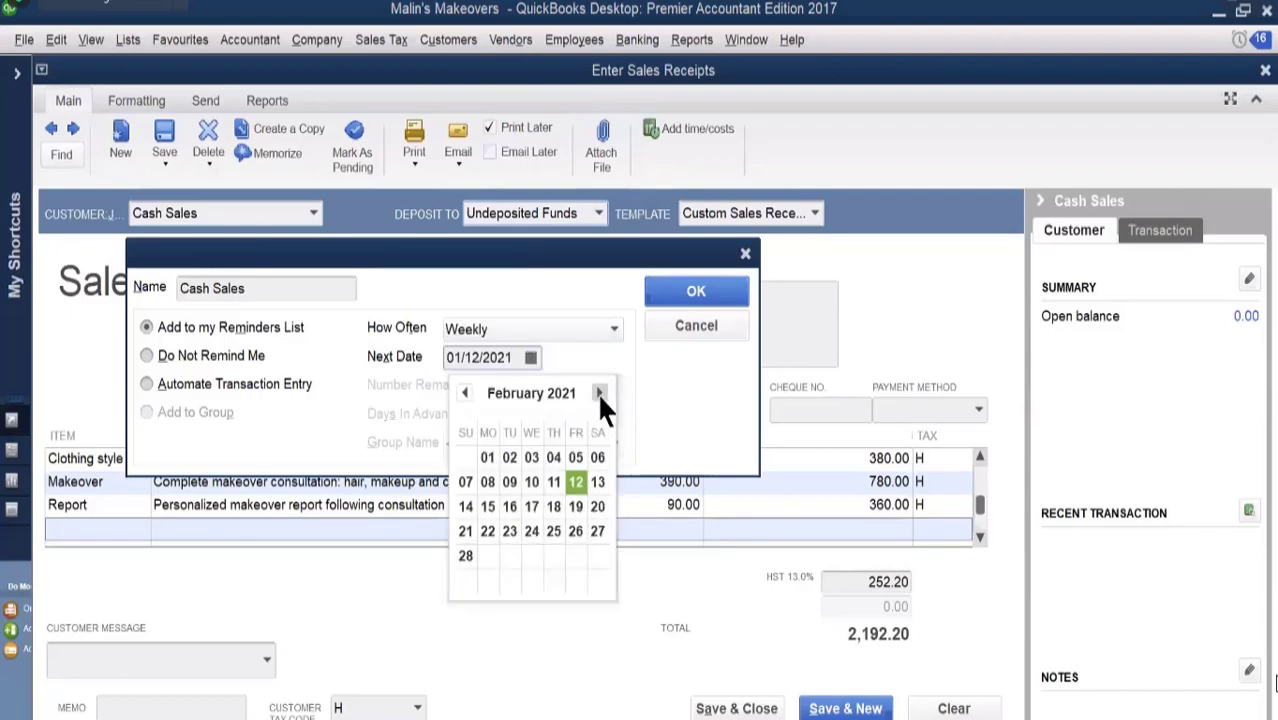
click(598, 483)
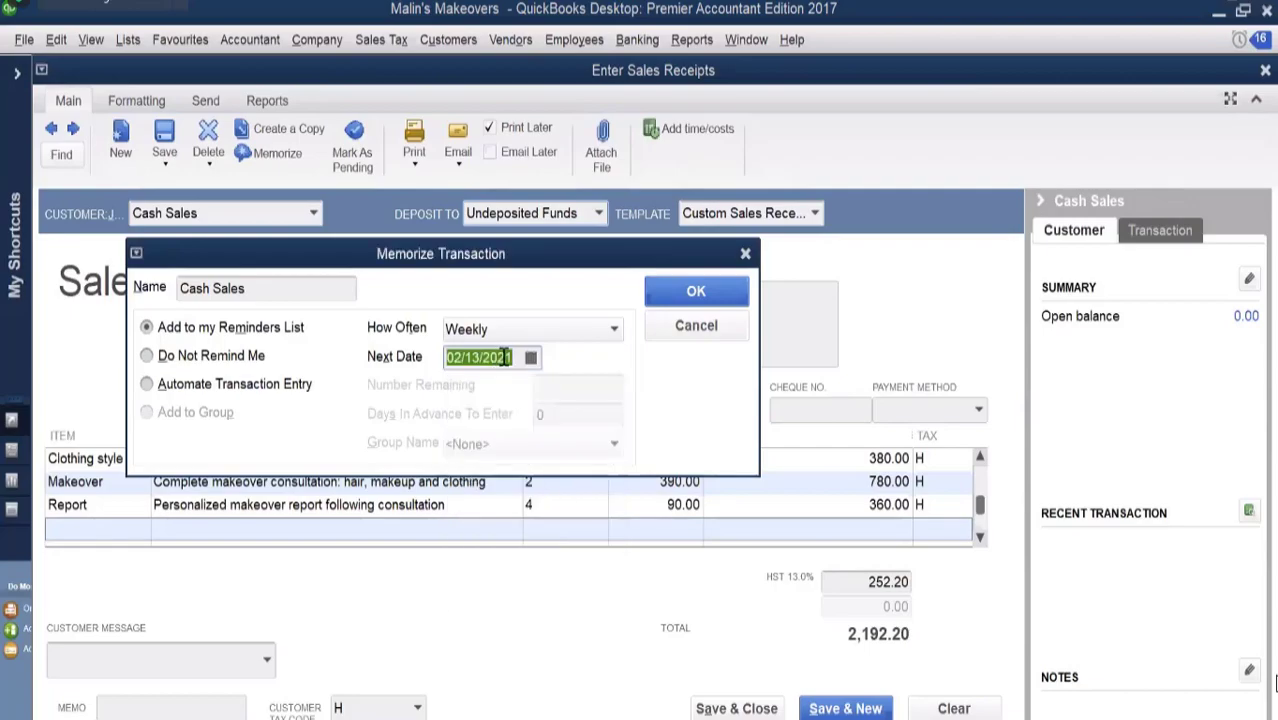
click(499, 360)
drag(499, 360, 513, 363)
text(12)
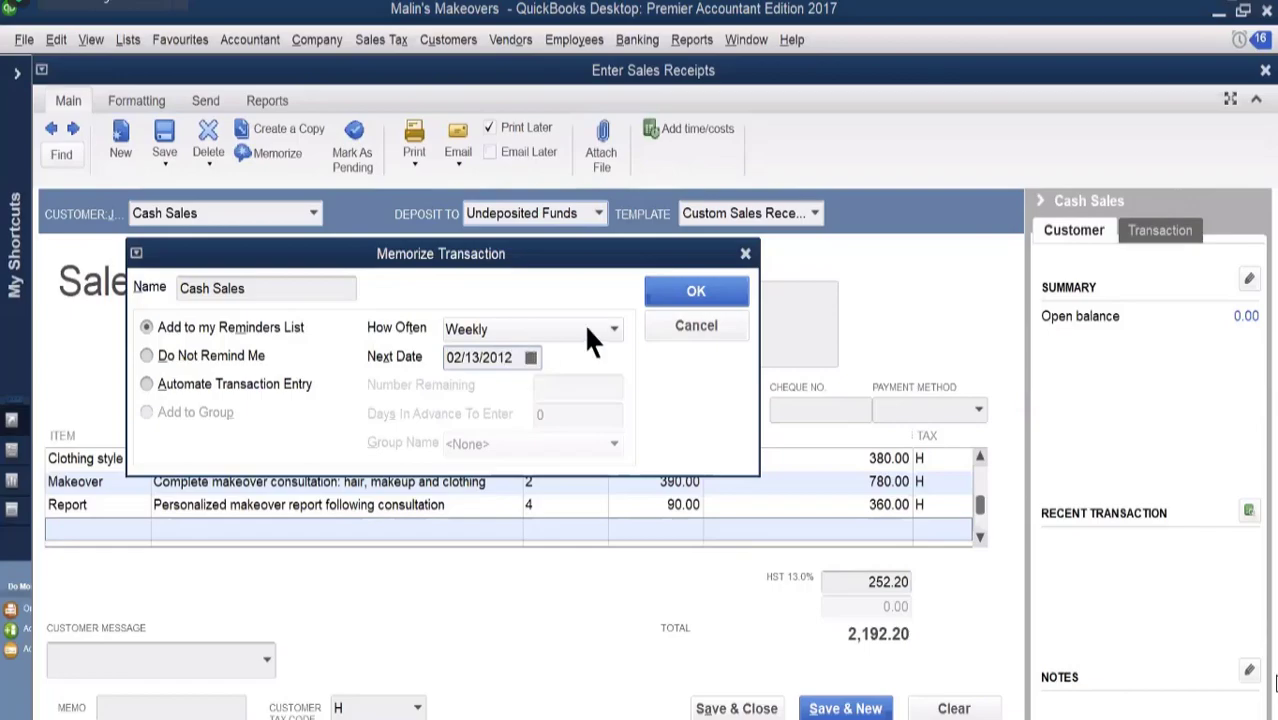
click(677, 294)
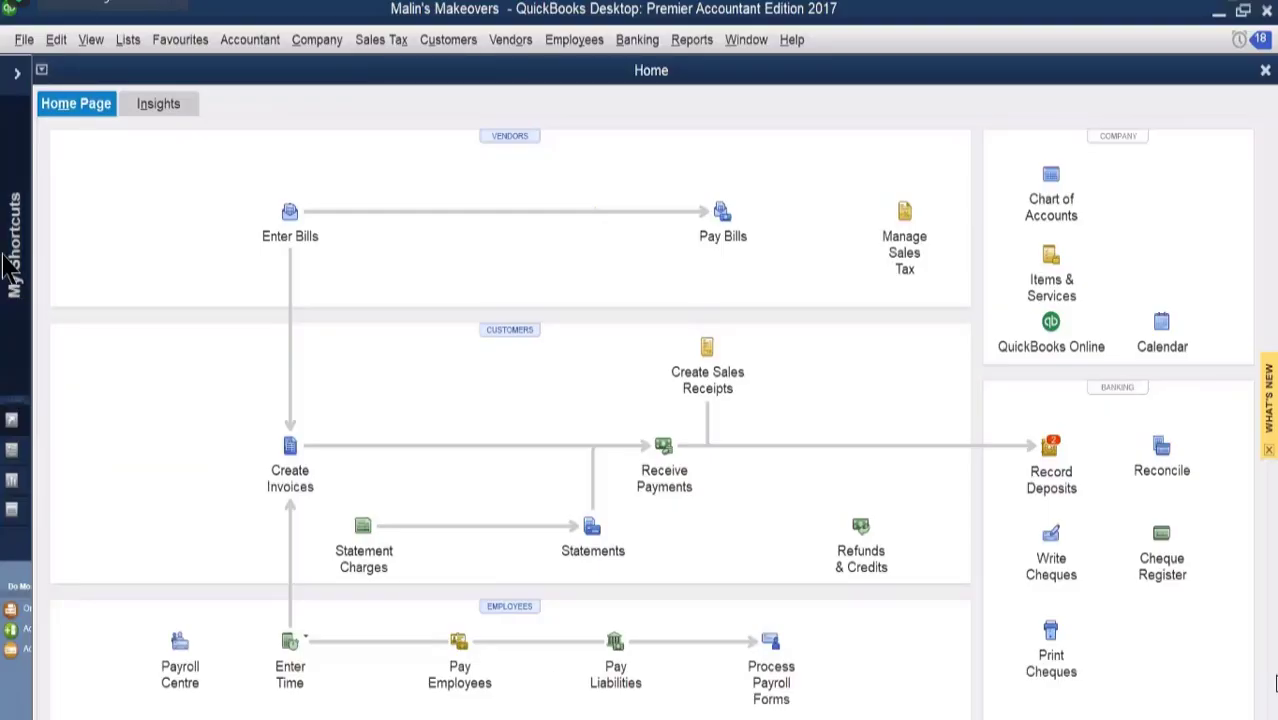
Record a customer payment of 2,139.30 received from OTV News with cheque number 4663, and save it.
click(663, 446)
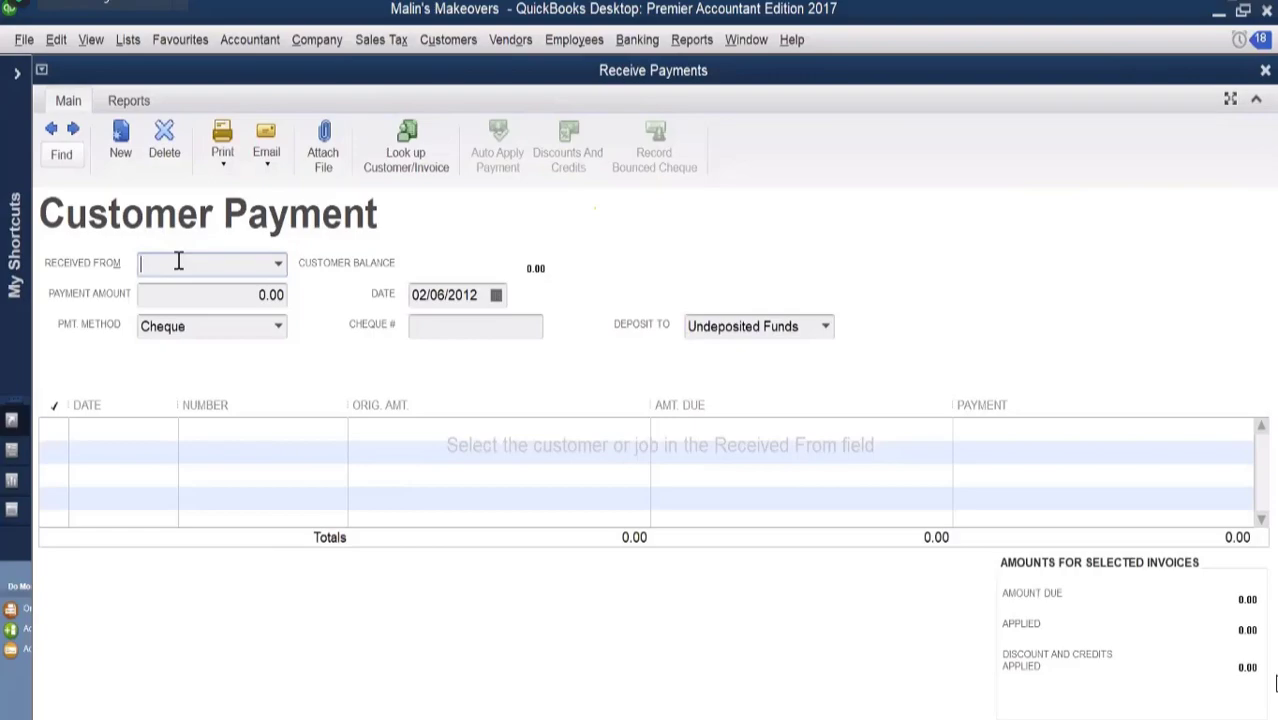
text(ODSB)
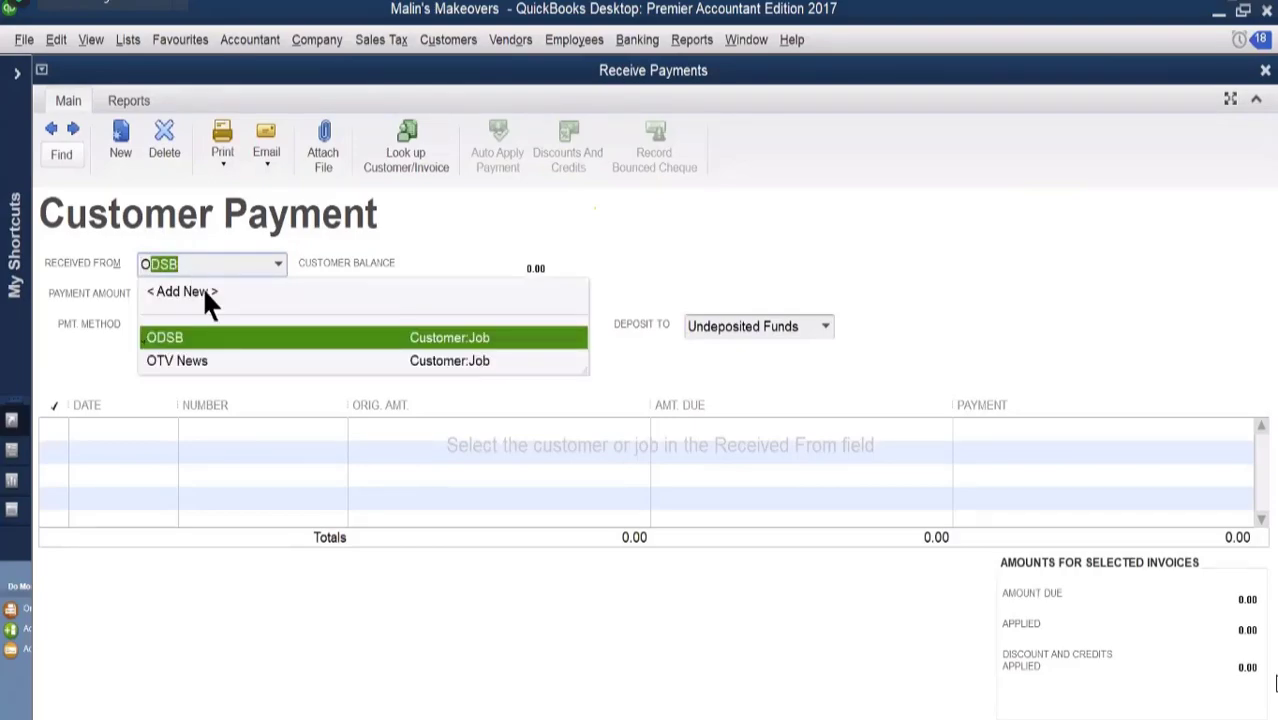
click(176, 362)
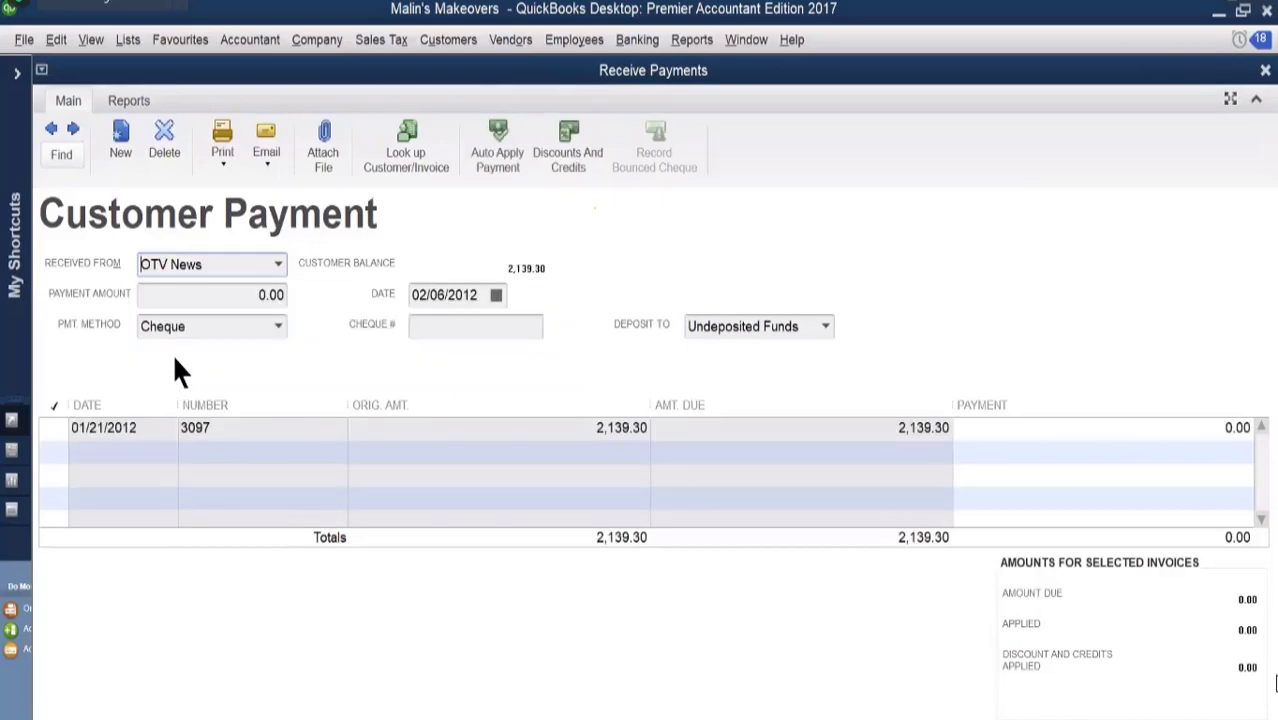
click(250, 295)
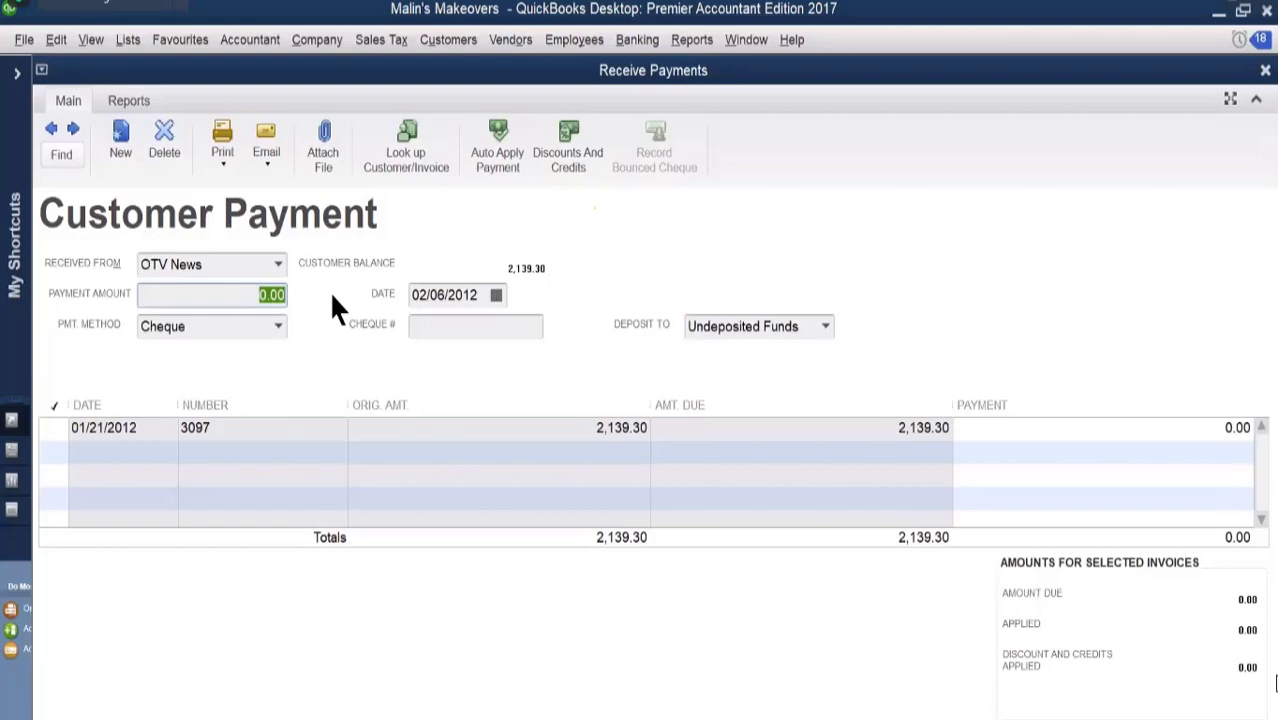
text(2139)
text(.30)
click(430, 330)
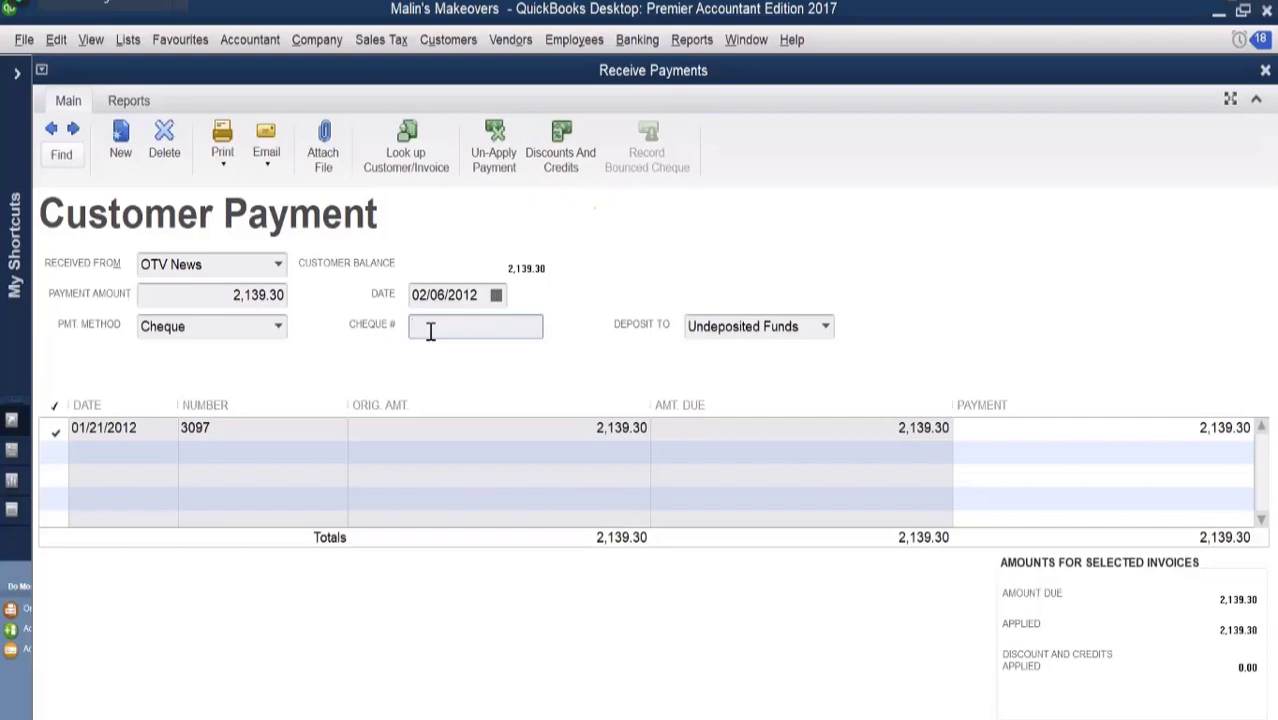
text(4663)
key(alt+a)
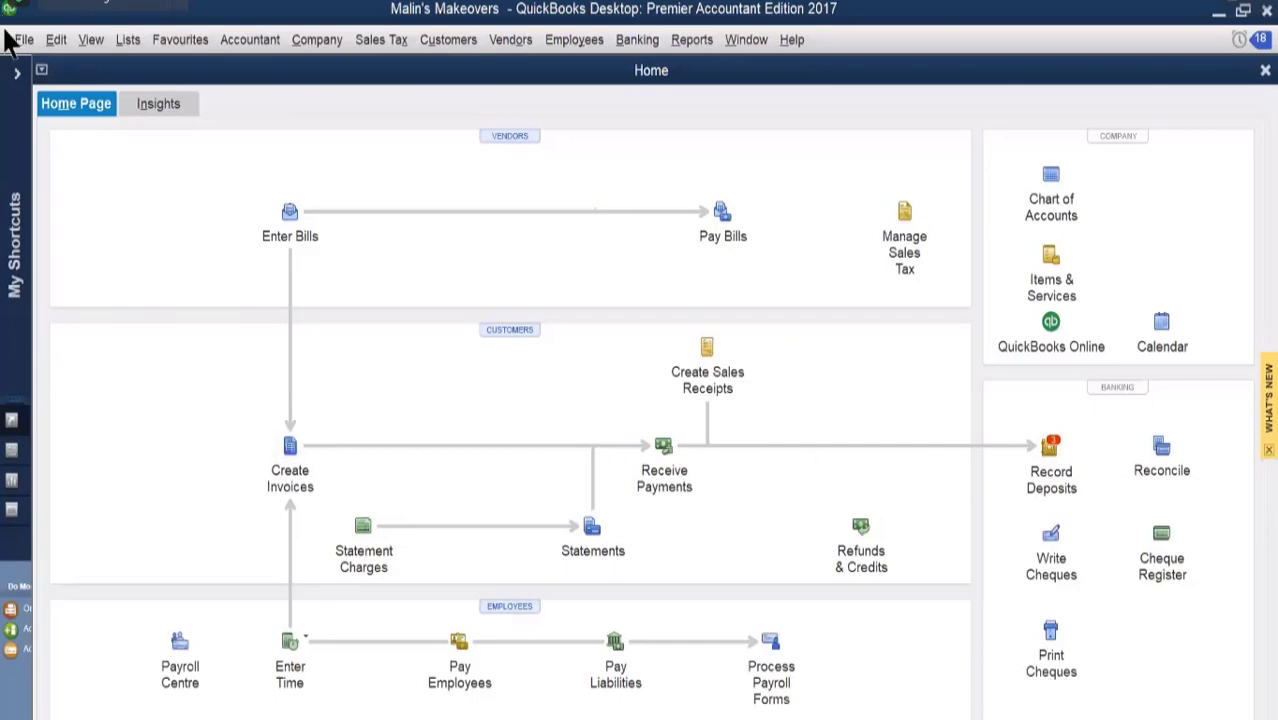
Deposit all the listed undeposited payments into the Bank Chequing account and save the deposit.
click(1051, 449)
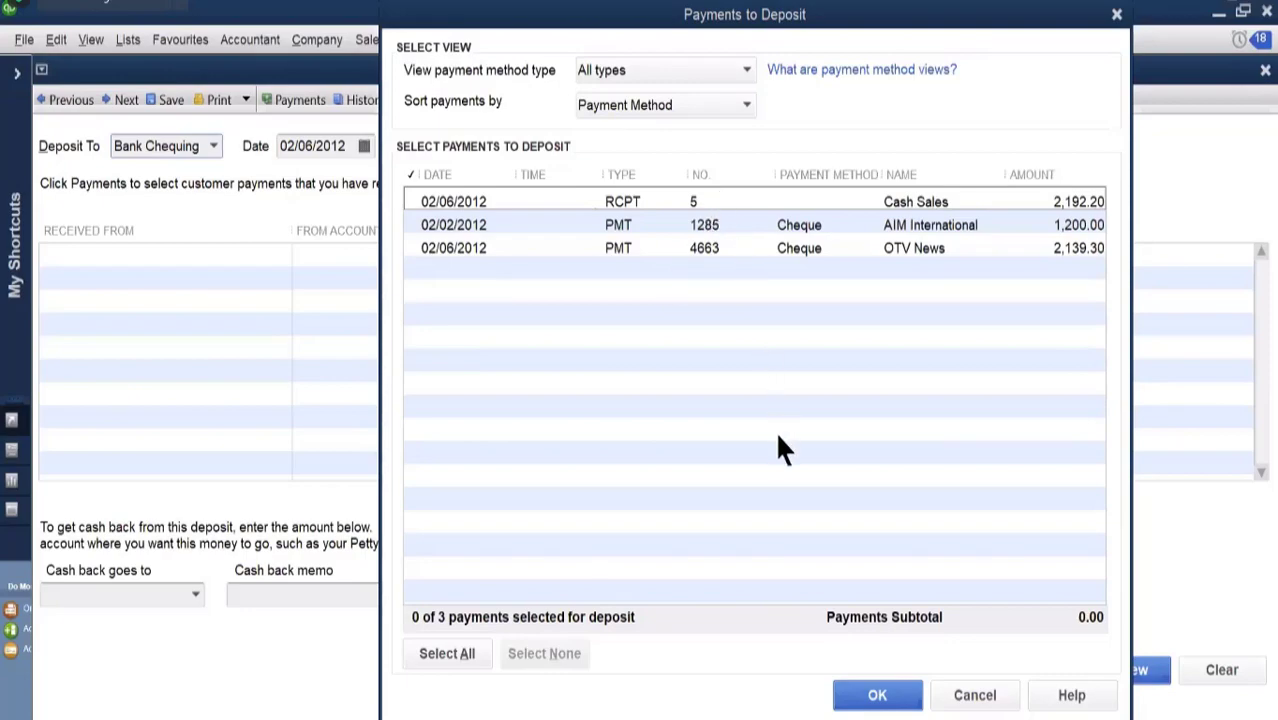
click(440, 653)
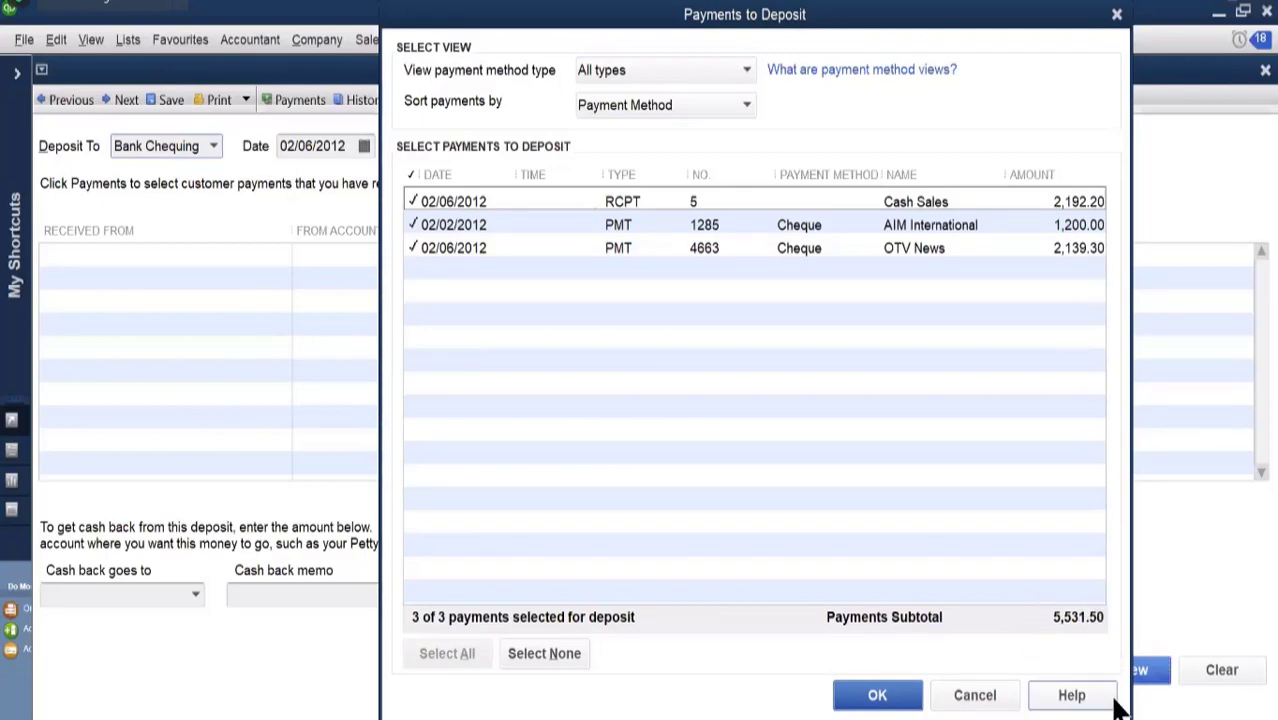
click(868, 698)
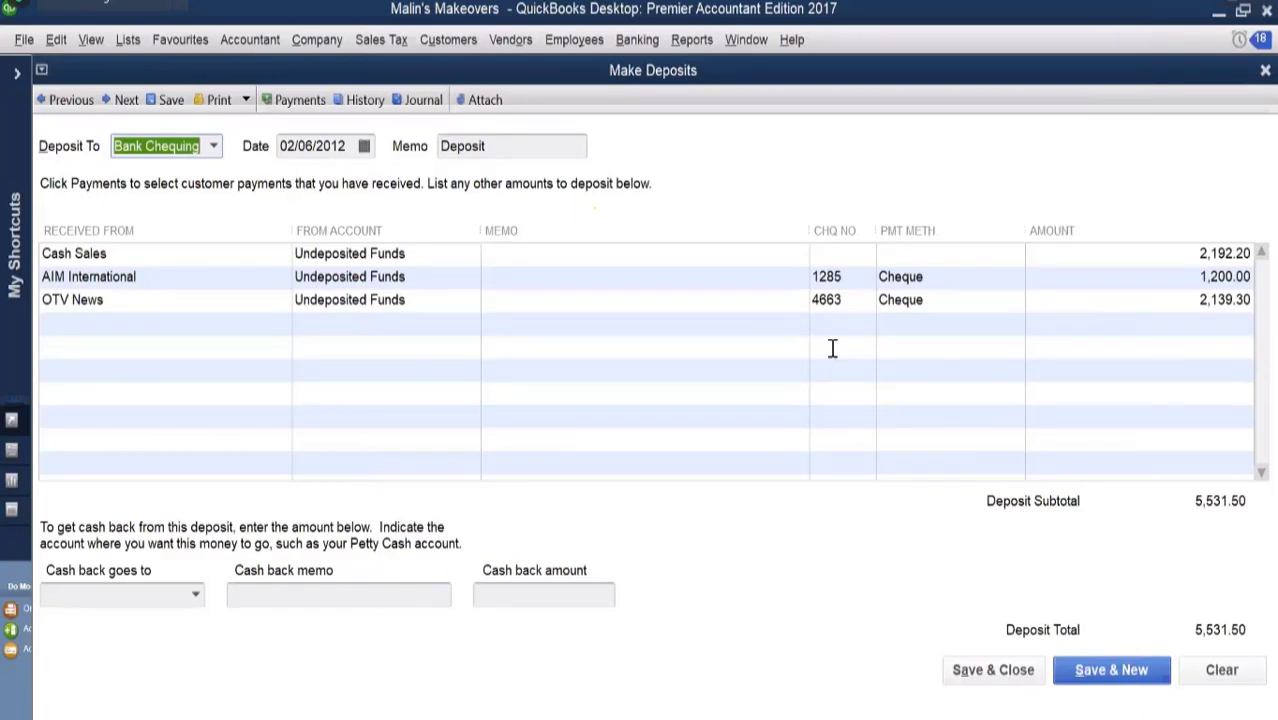
click(112, 150)
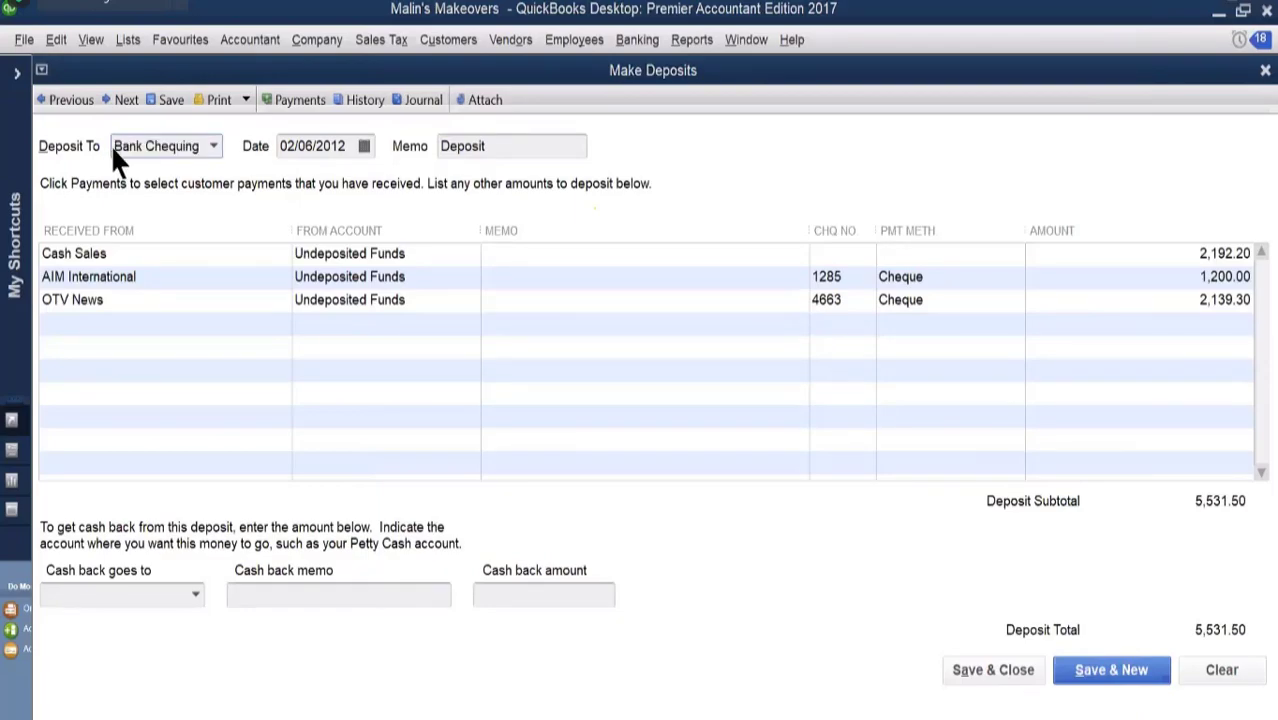
click(211, 146)
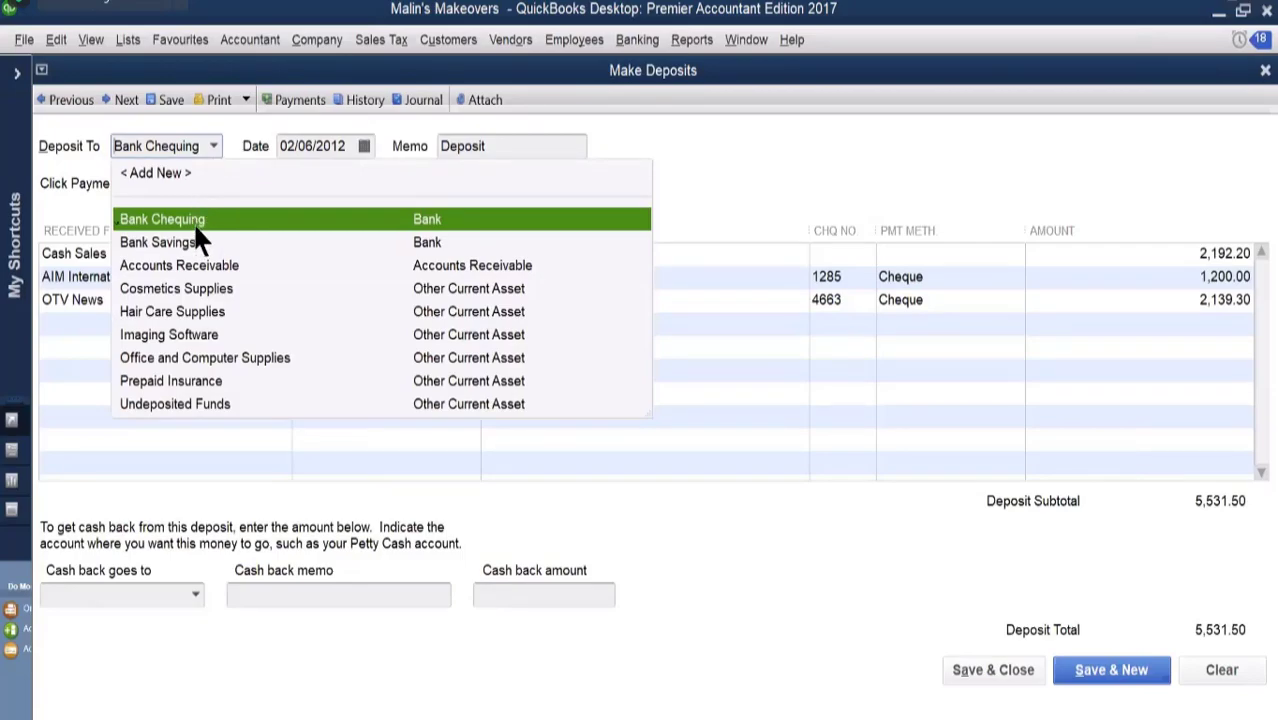
click(197, 226)
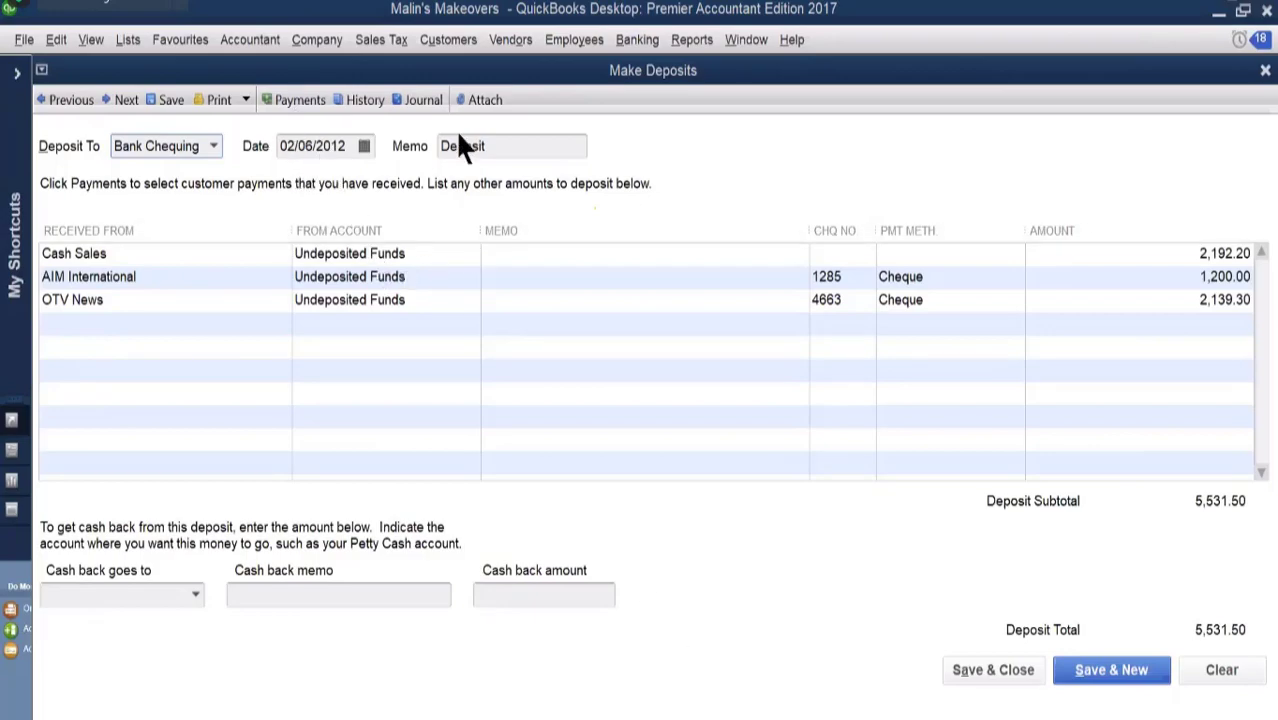
click(970, 670)
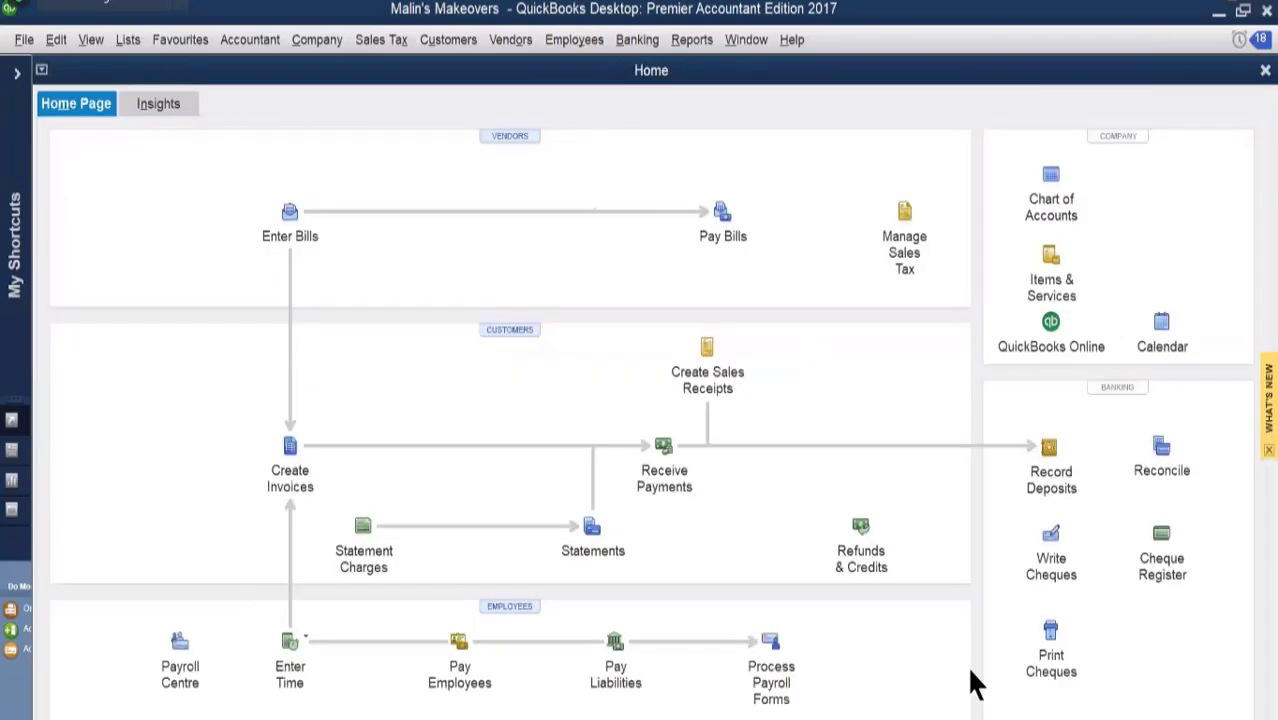